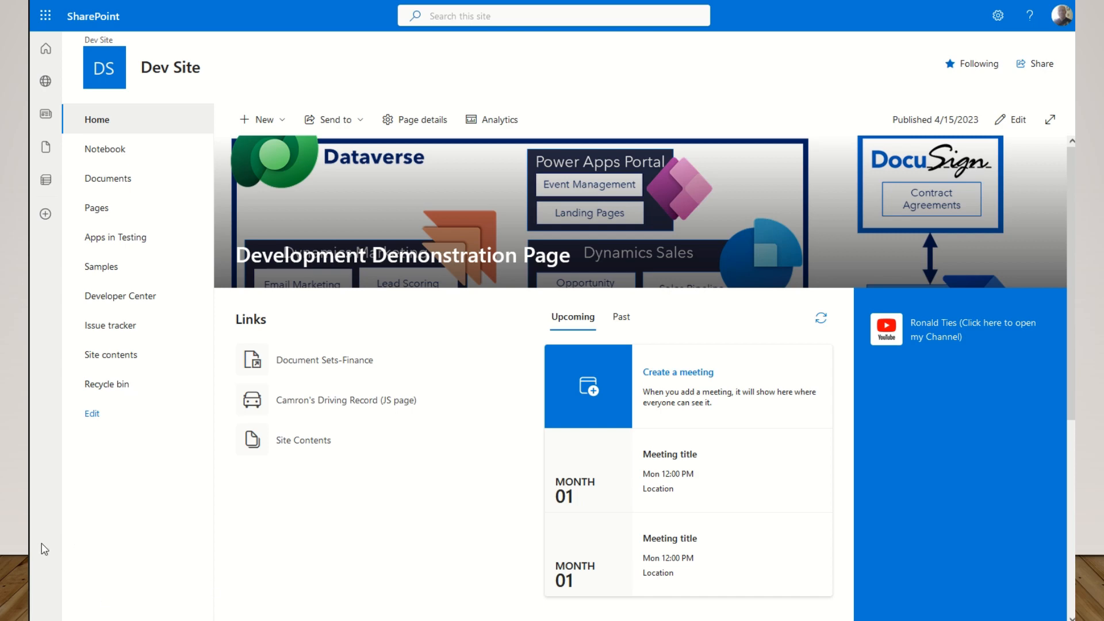
# - Open the Issue tracker list from the Dev Site's contents and review its columns and entries
pyautogui.click(998, 19)
pyautogui.click(912, 142)
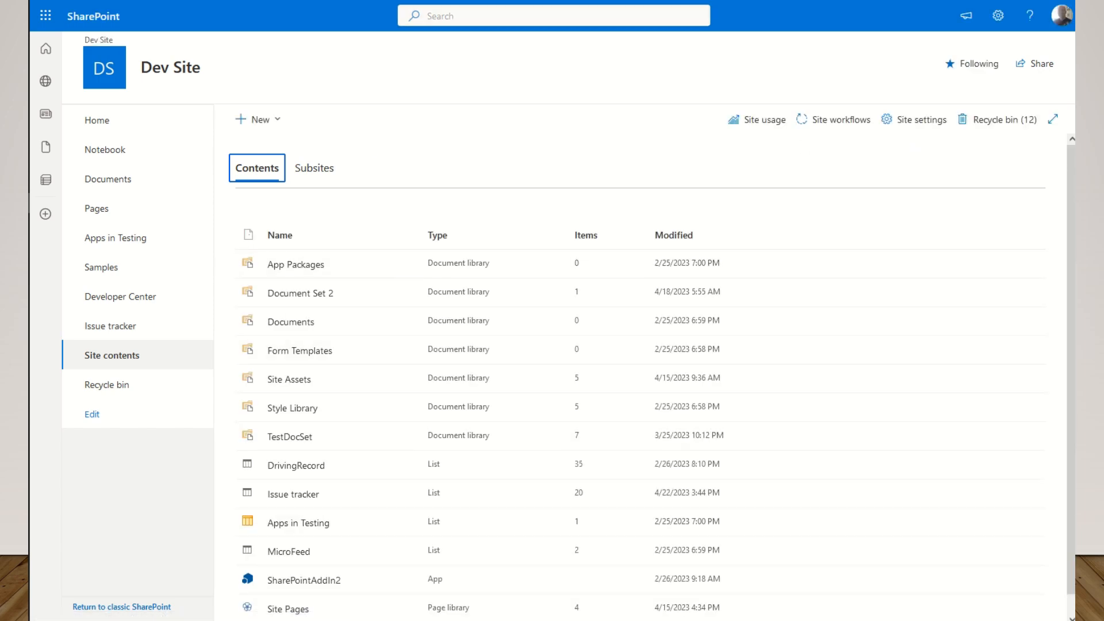
pyautogui.click(294, 495)
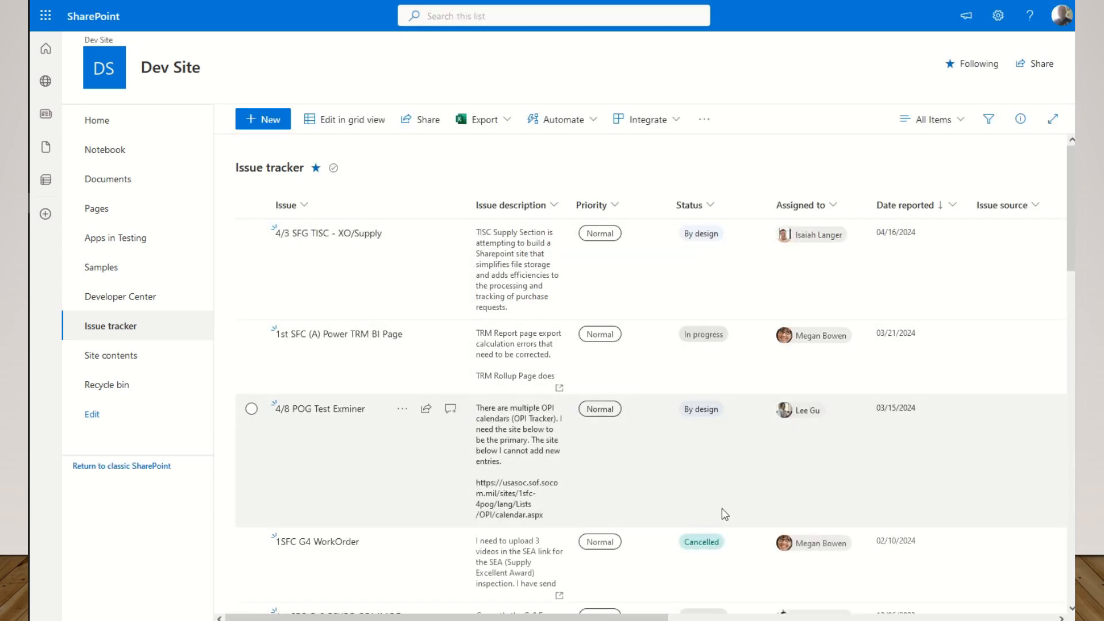
pyautogui.moveTo(654, 616); pyautogui.dragTo(993, 614)
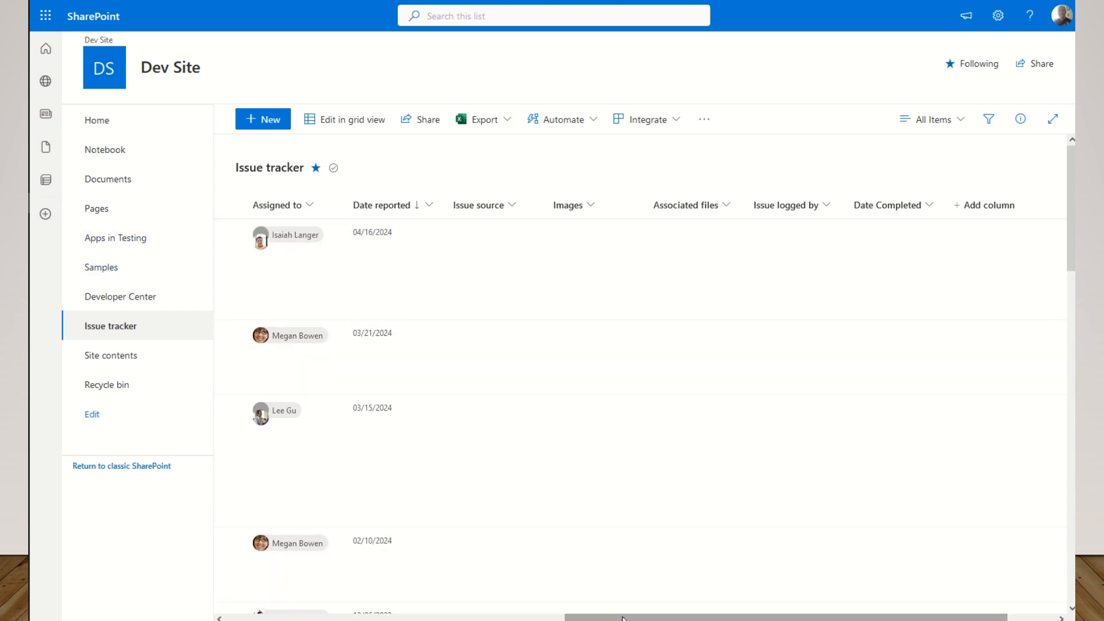
pyautogui.moveTo(624, 618); pyautogui.dragTo(245, 618)
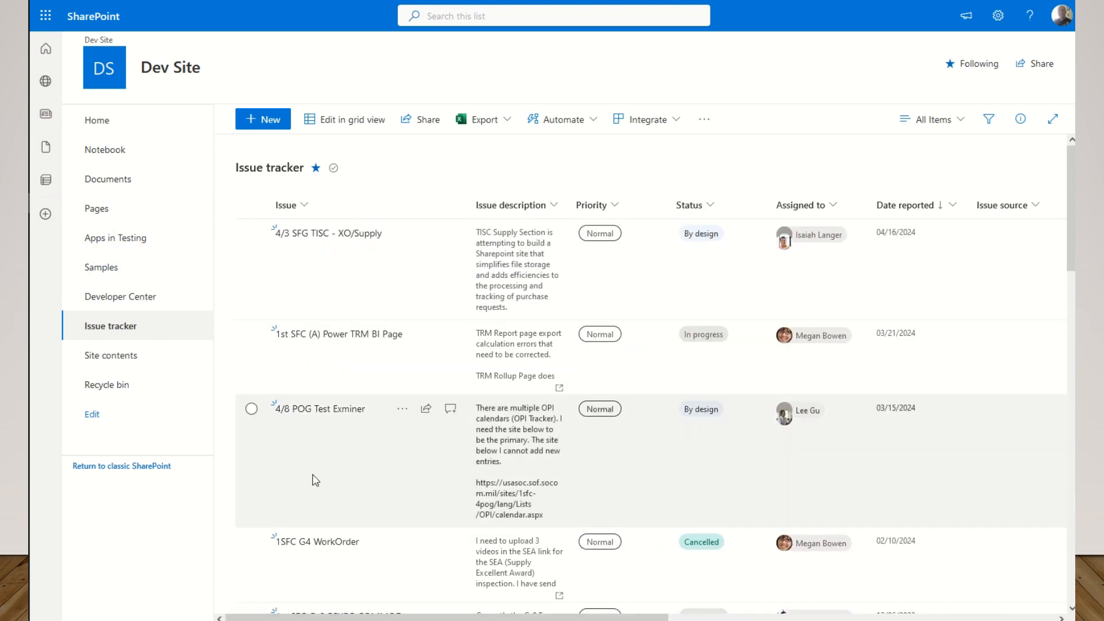
pyautogui.scroll(-10, 325, 482)
pyautogui.scroll(5, 325, 481)
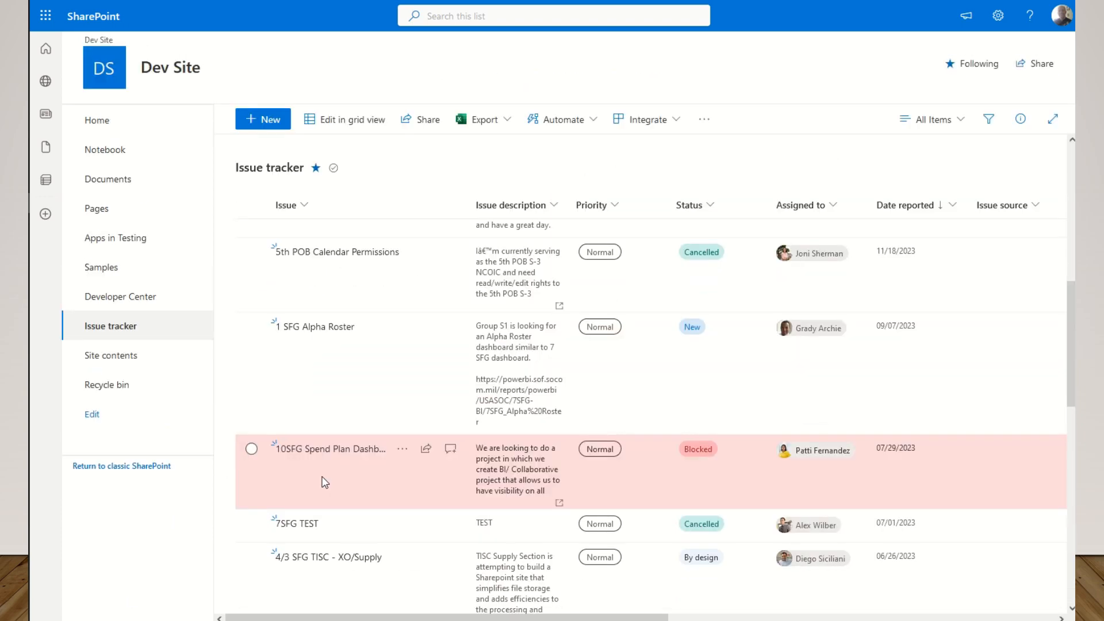
pyautogui.scroll(5, 325, 481)
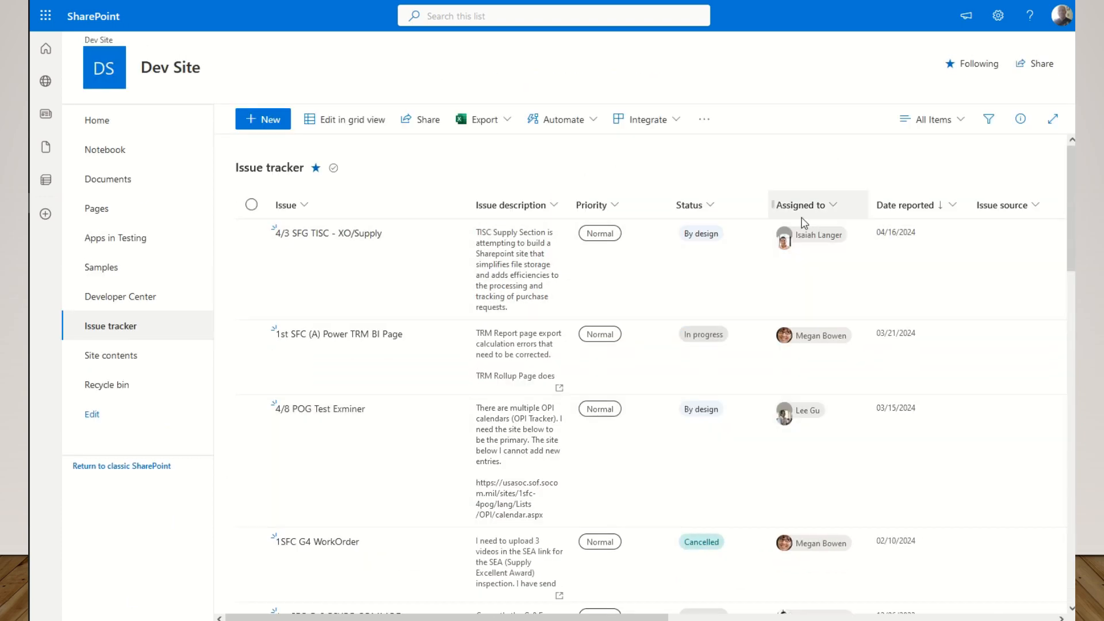
# - Return to the Dev Site home page, switch to Power Apps and open the TabsinPowerapps app for editing
pyautogui.click(164, 74)
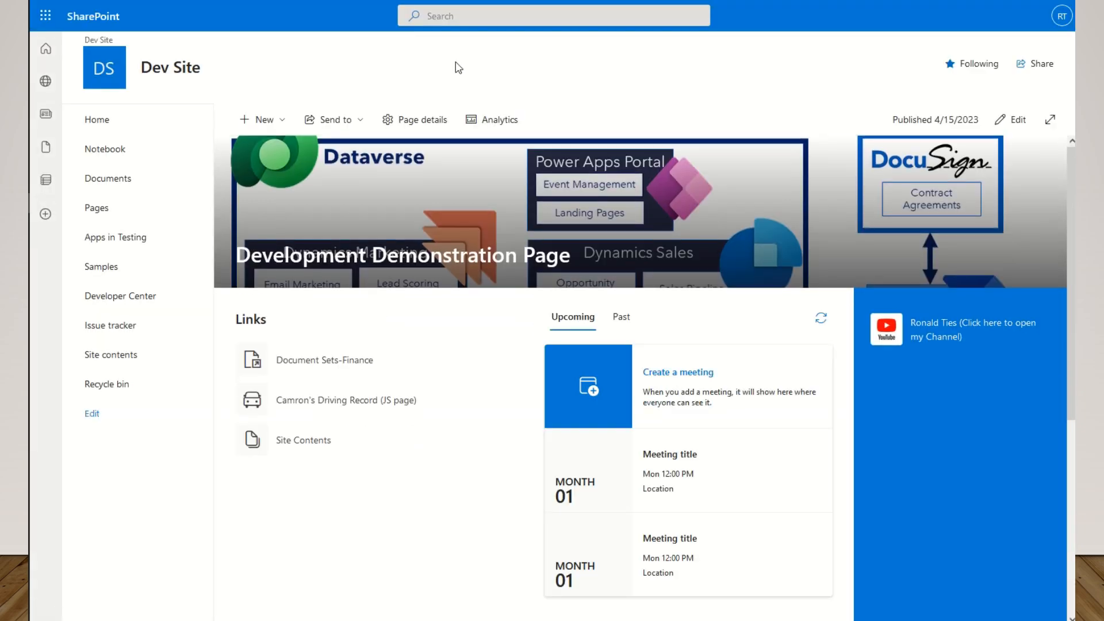
pyautogui.click(45, 17)
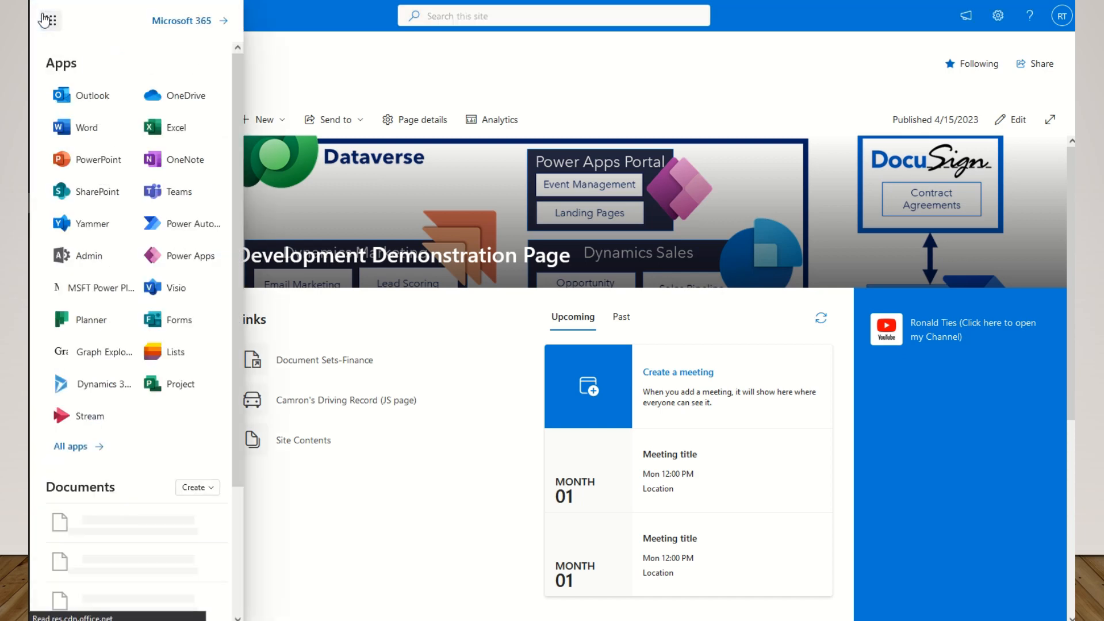
pyautogui.click(165, 254)
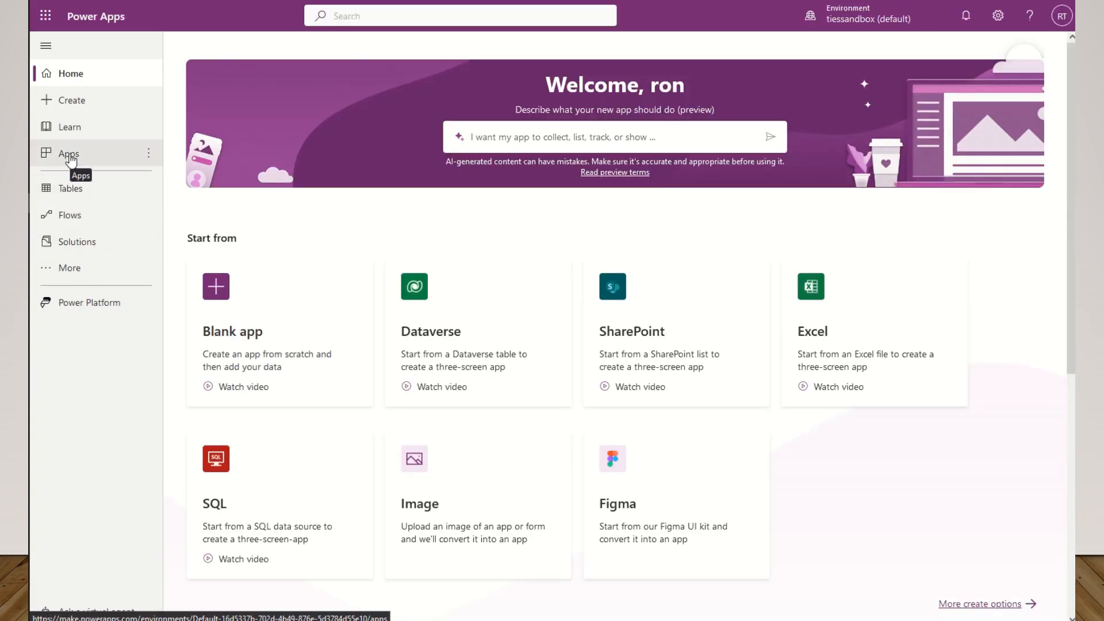
pyautogui.scroll(-4, 269, 444)
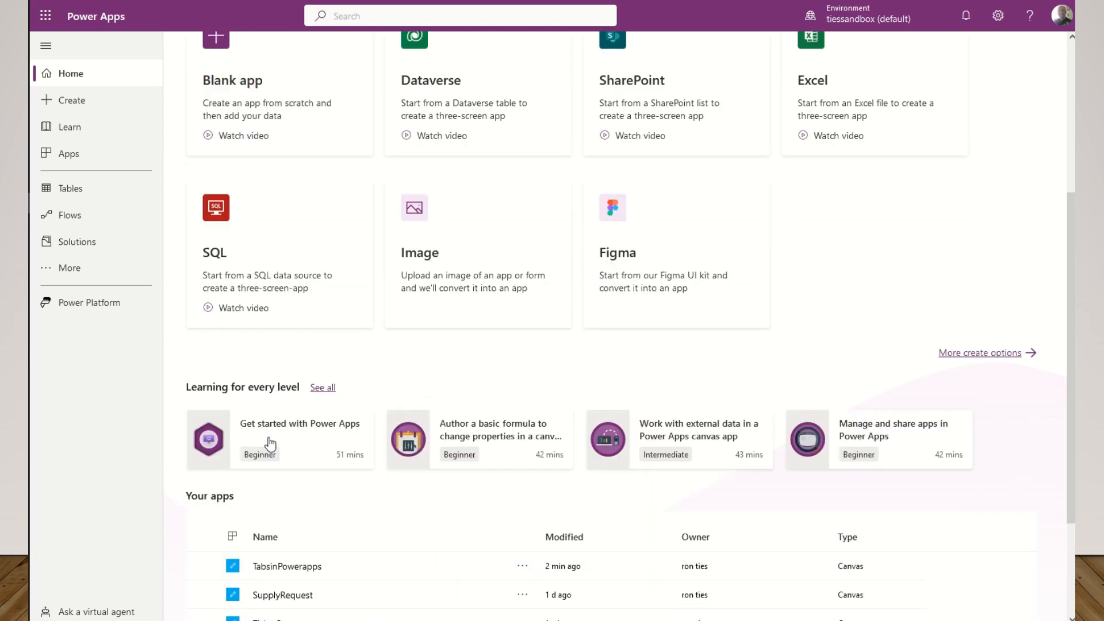
pyautogui.scroll(4, 274, 445)
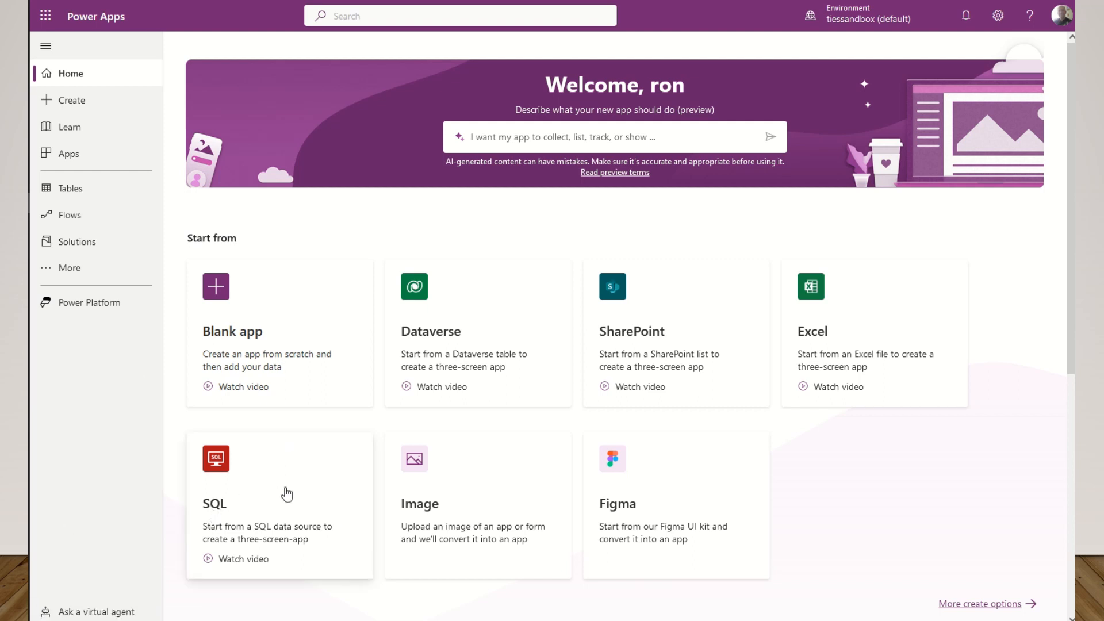
pyautogui.scroll(-7, 287, 494)
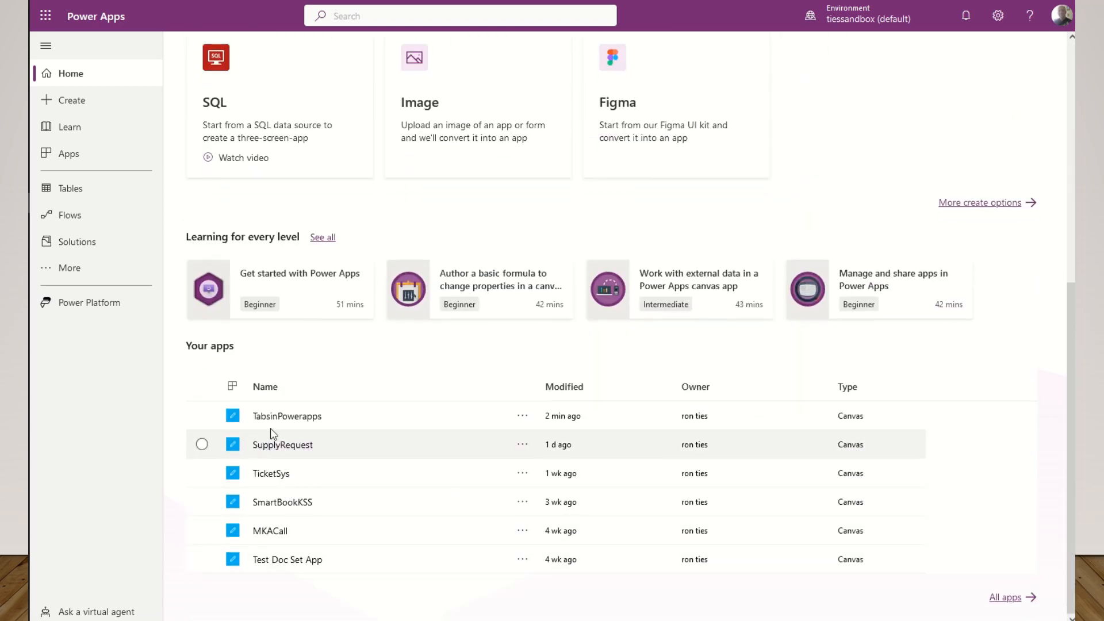
pyautogui.click(520, 416)
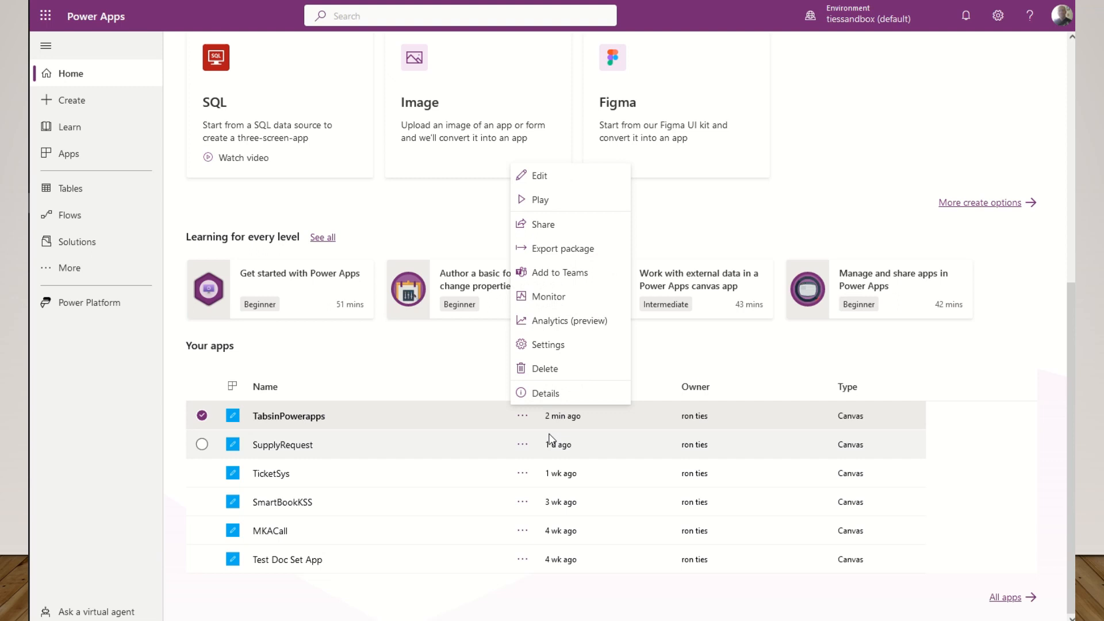
pyautogui.click(540, 183)
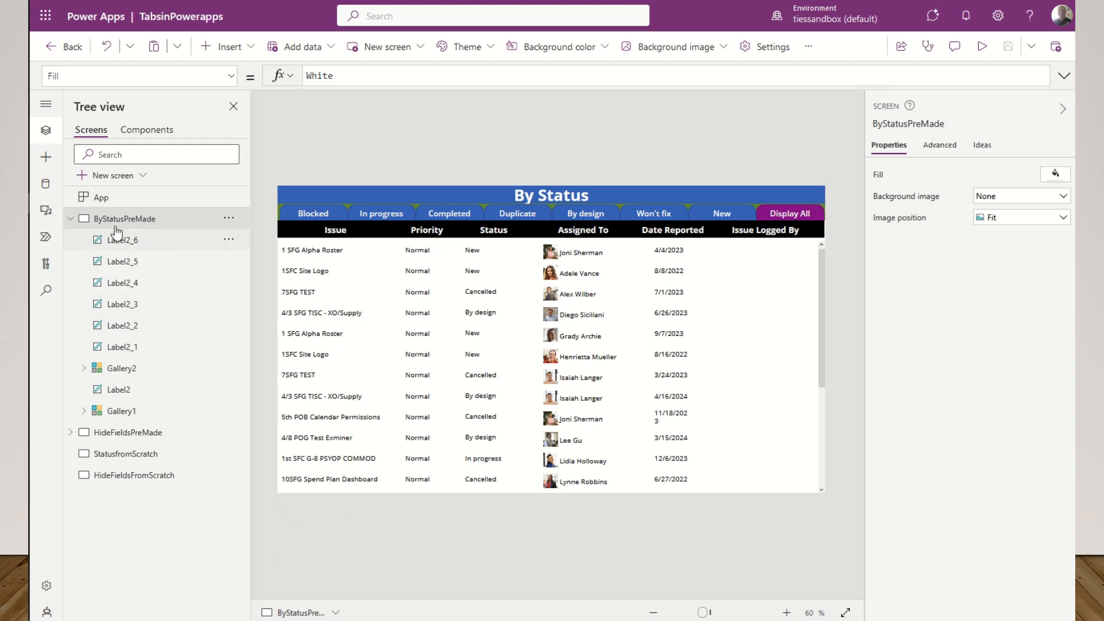
# - Collapse the ByStatusPreMade screen's contents and compare the HideFieldsPreMade and ByStatusPreMade screens
pyautogui.click(70, 220)
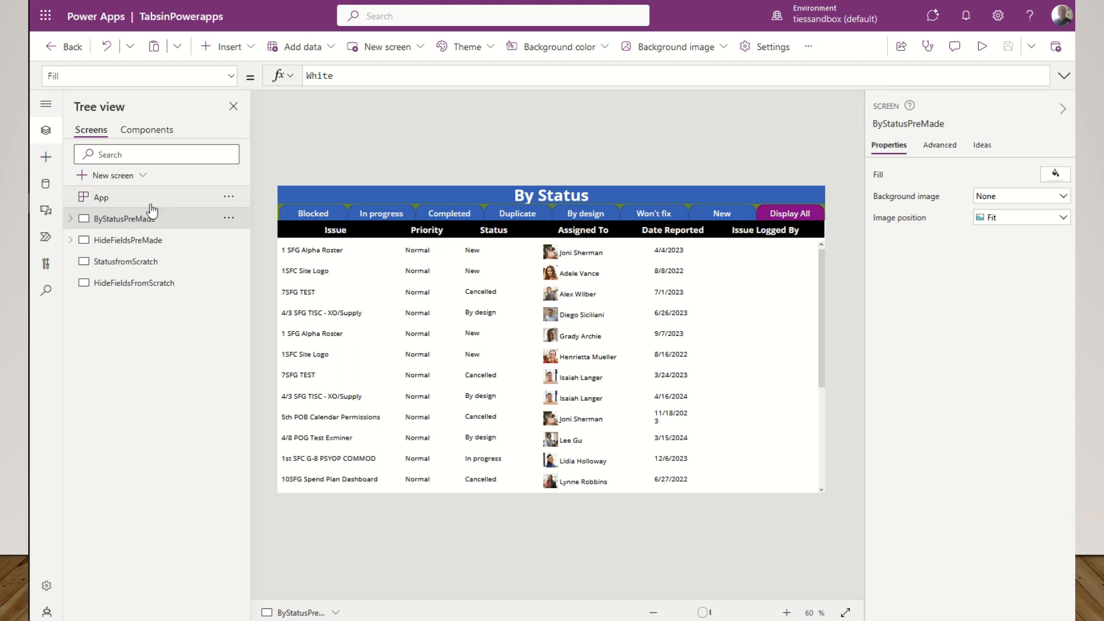
pyautogui.click(113, 239)
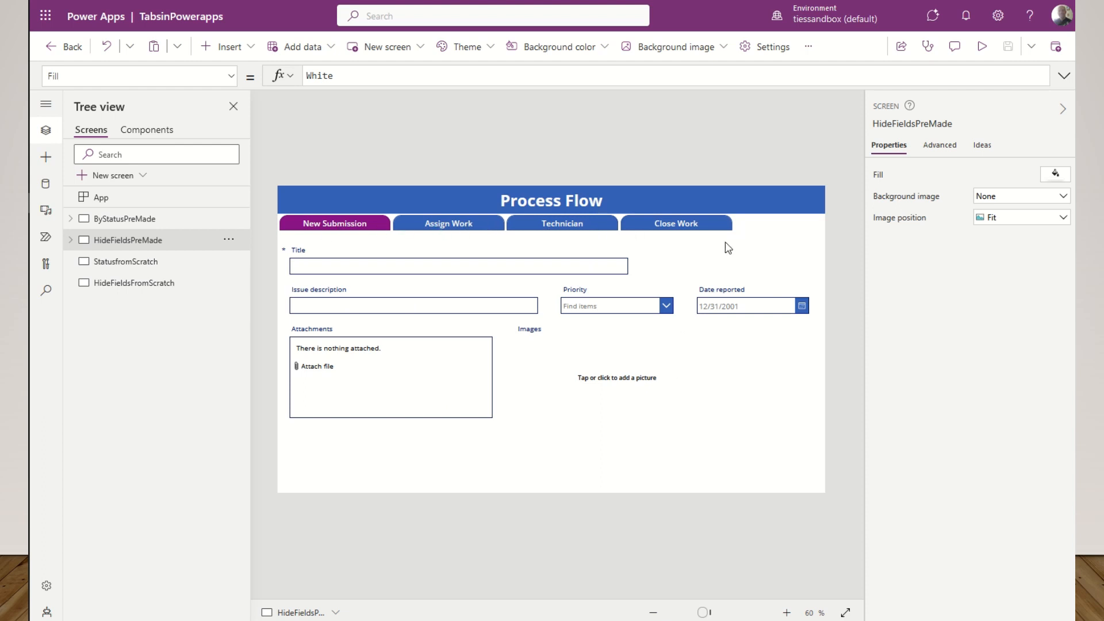
pyautogui.click(127, 219)
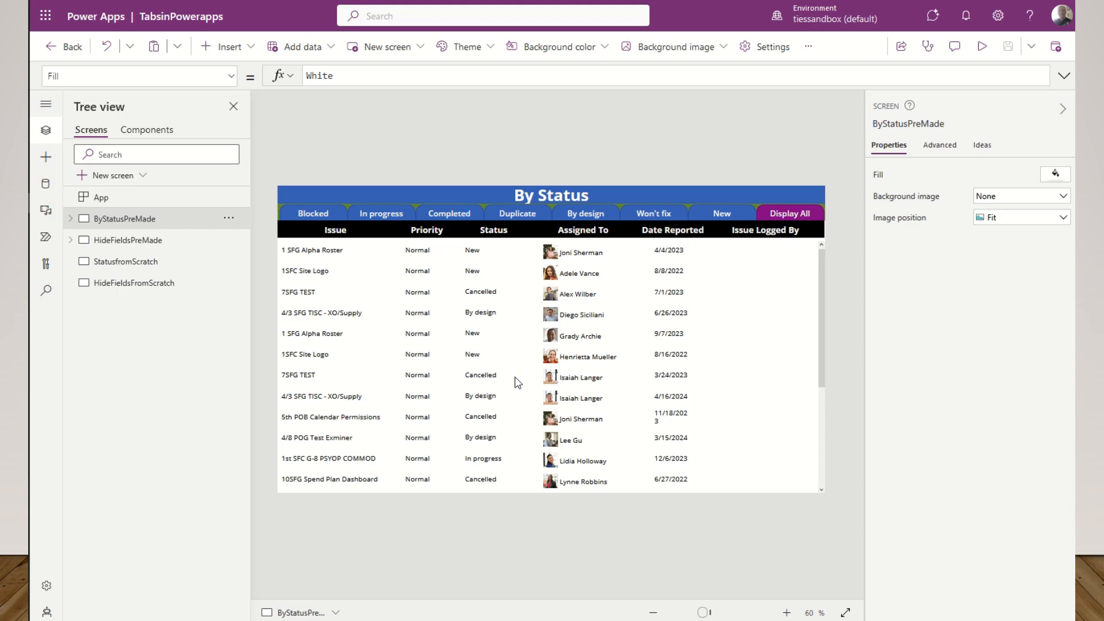
# - Preview the By Status screen, check the issues listed under its different status filters and Display All, and leave the preview
pyautogui.press('F5')
pyautogui.scroll(-5, 693, 425)
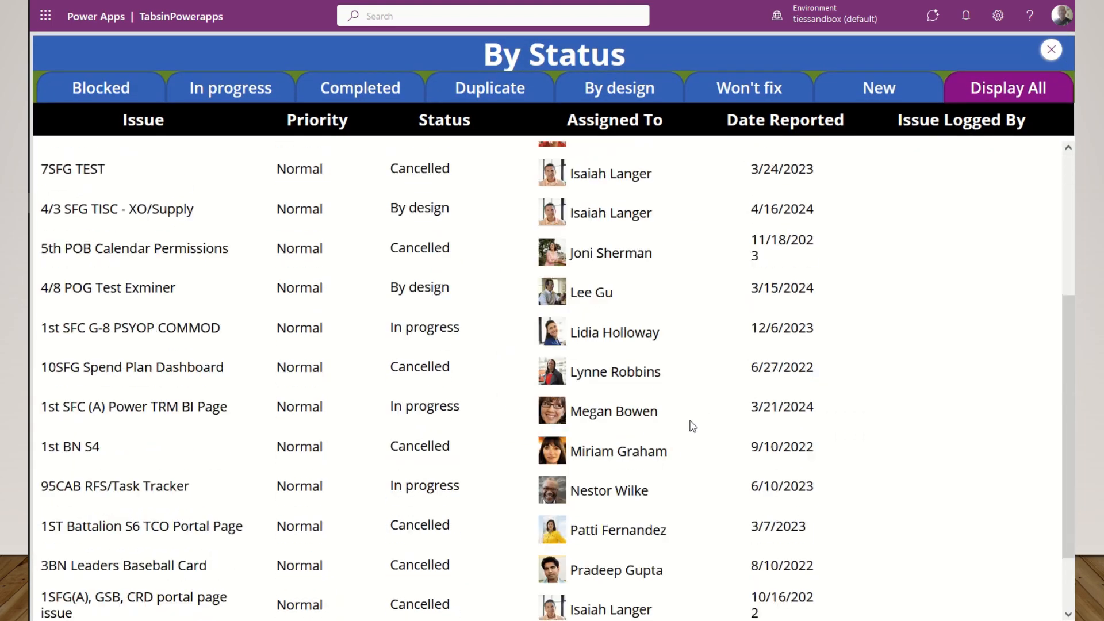
pyautogui.scroll(5, 693, 425)
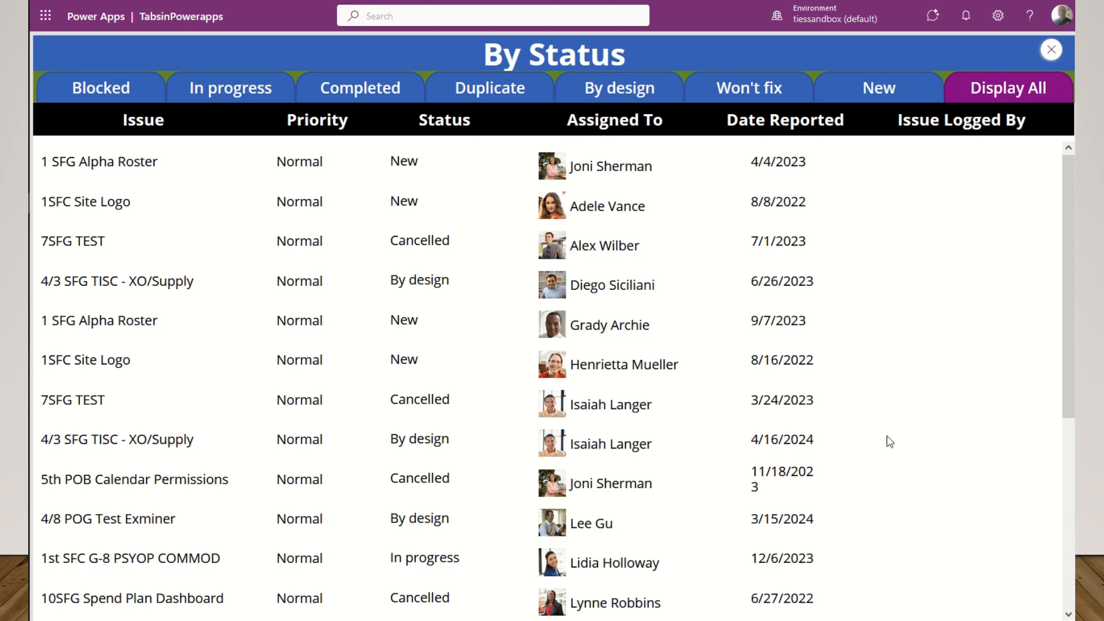
pyautogui.click(244, 93)
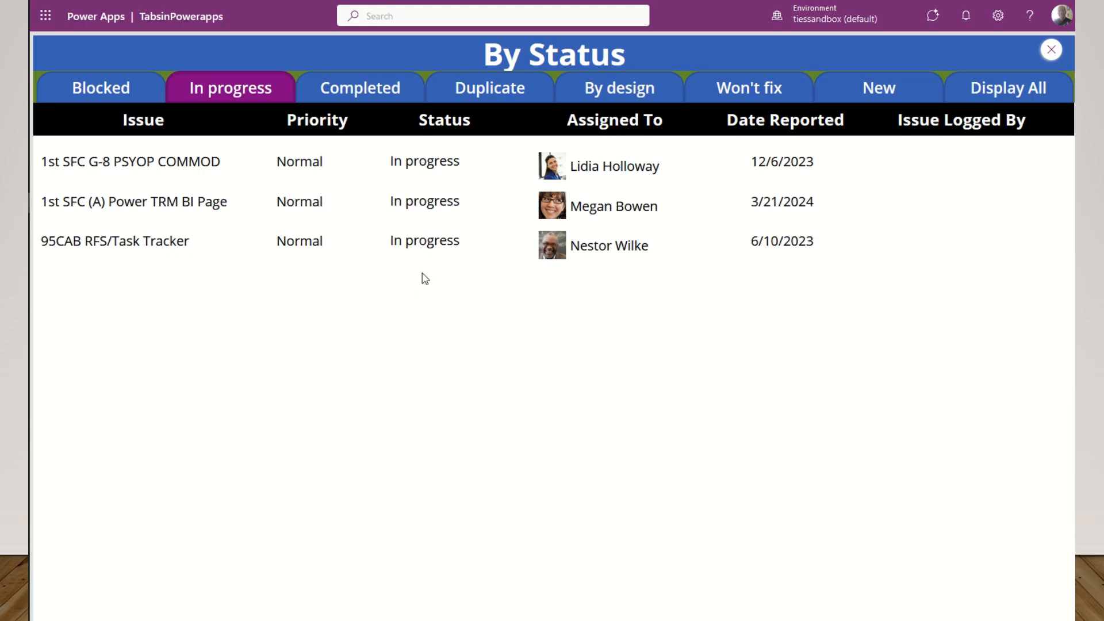
pyautogui.click(484, 102)
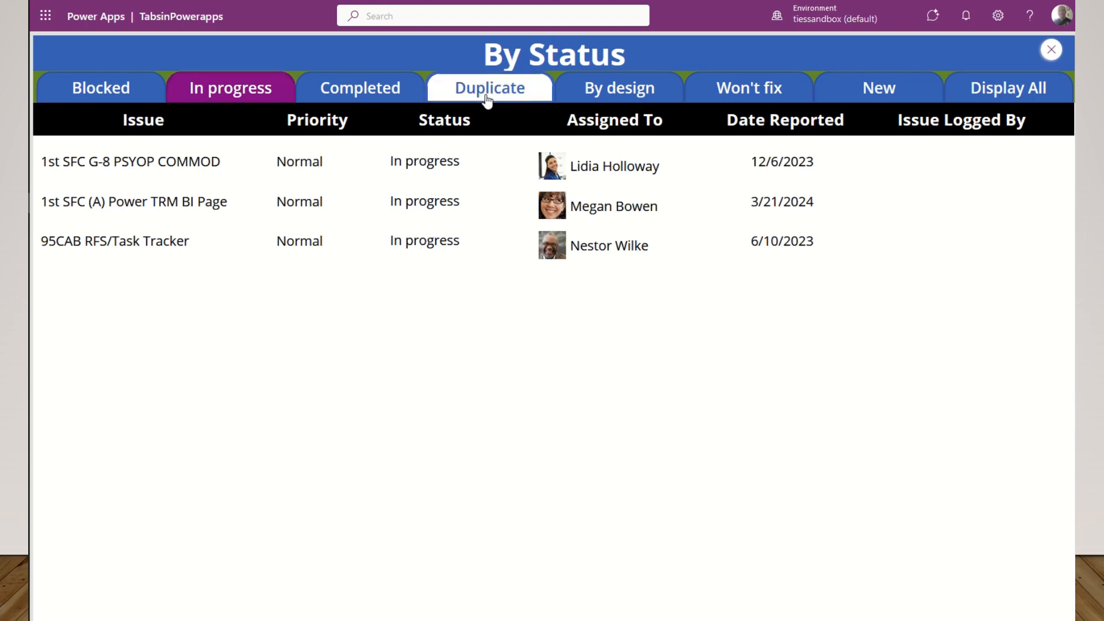
pyautogui.click(747, 103)
pyautogui.click(644, 102)
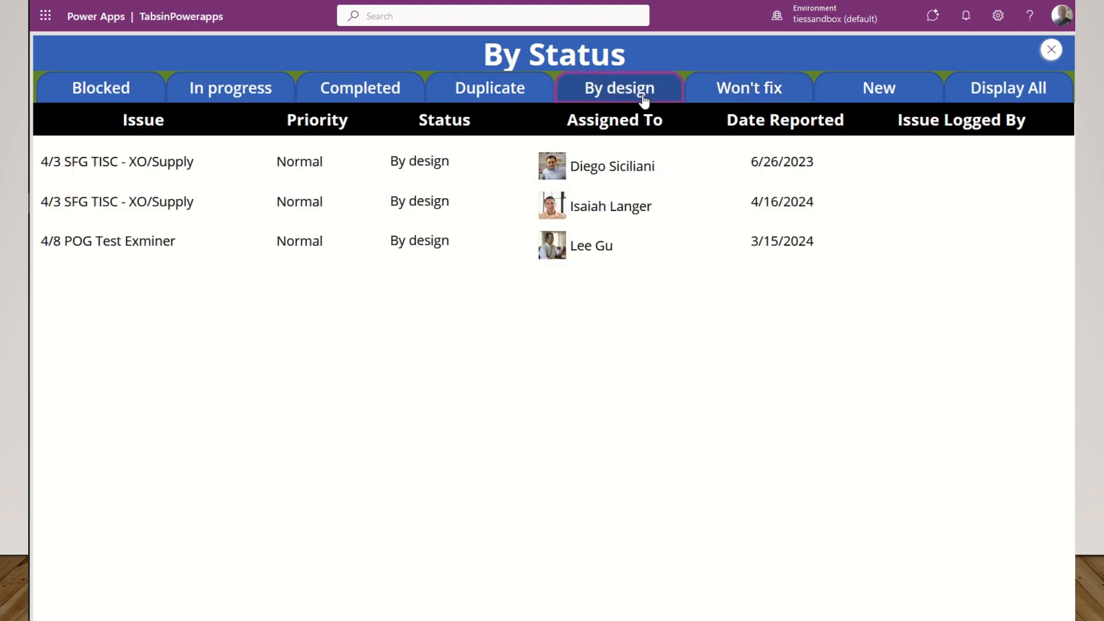
pyautogui.click(877, 90)
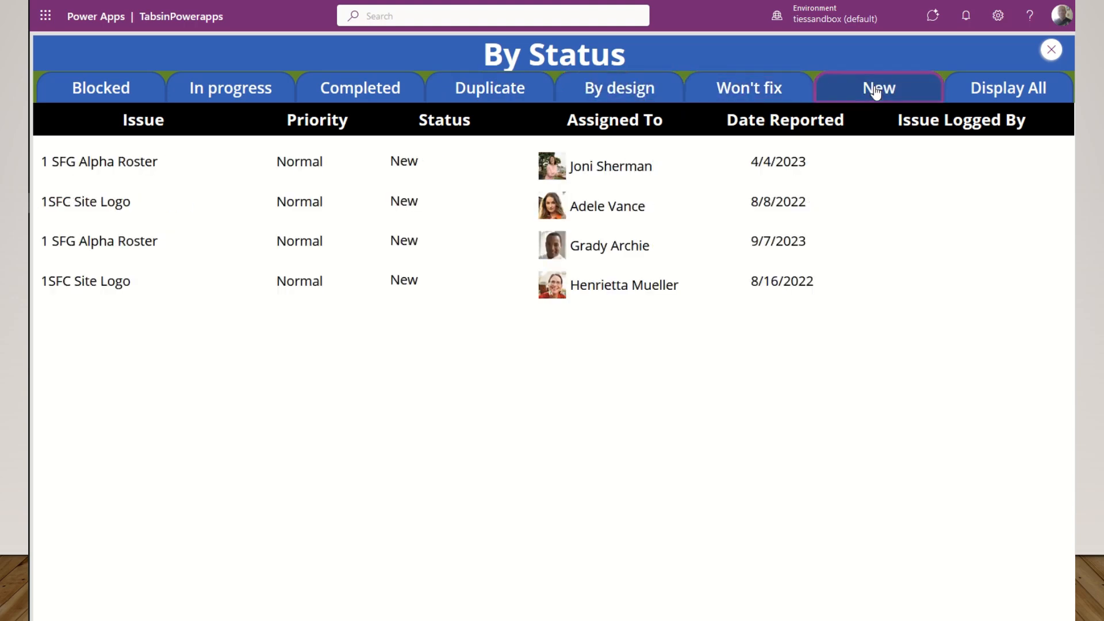
pyautogui.click(132, 95)
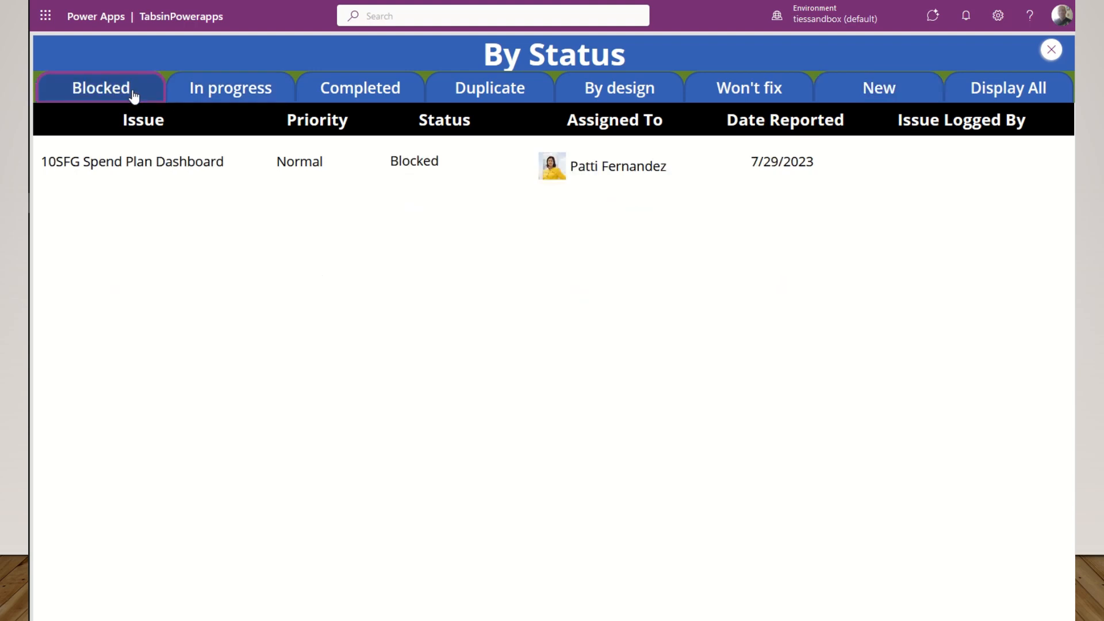
pyautogui.click(369, 99)
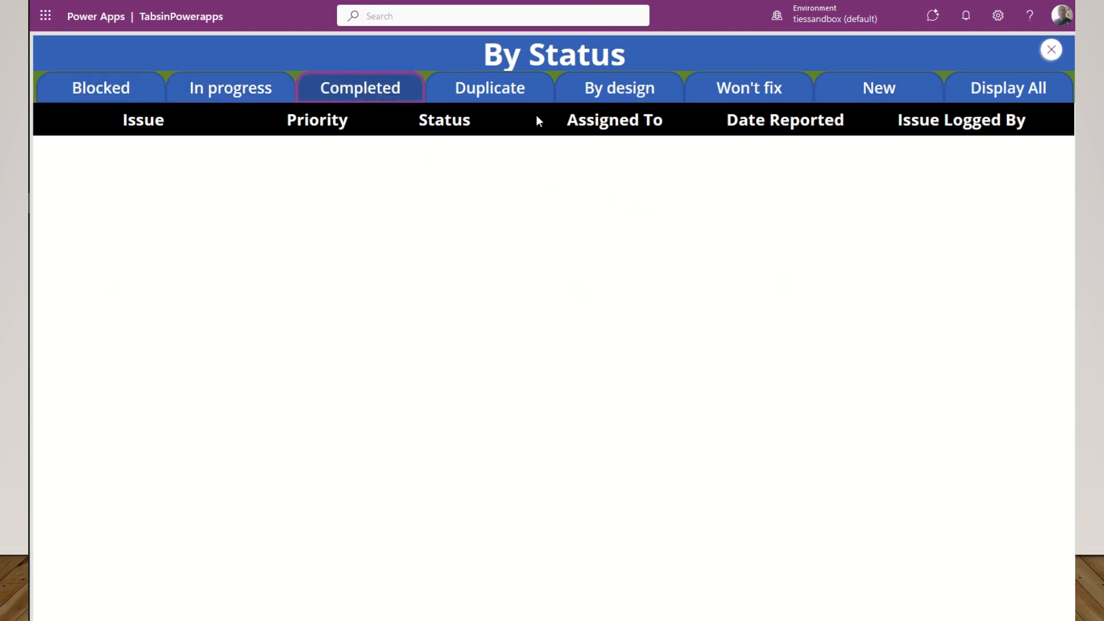
pyautogui.click(1003, 92)
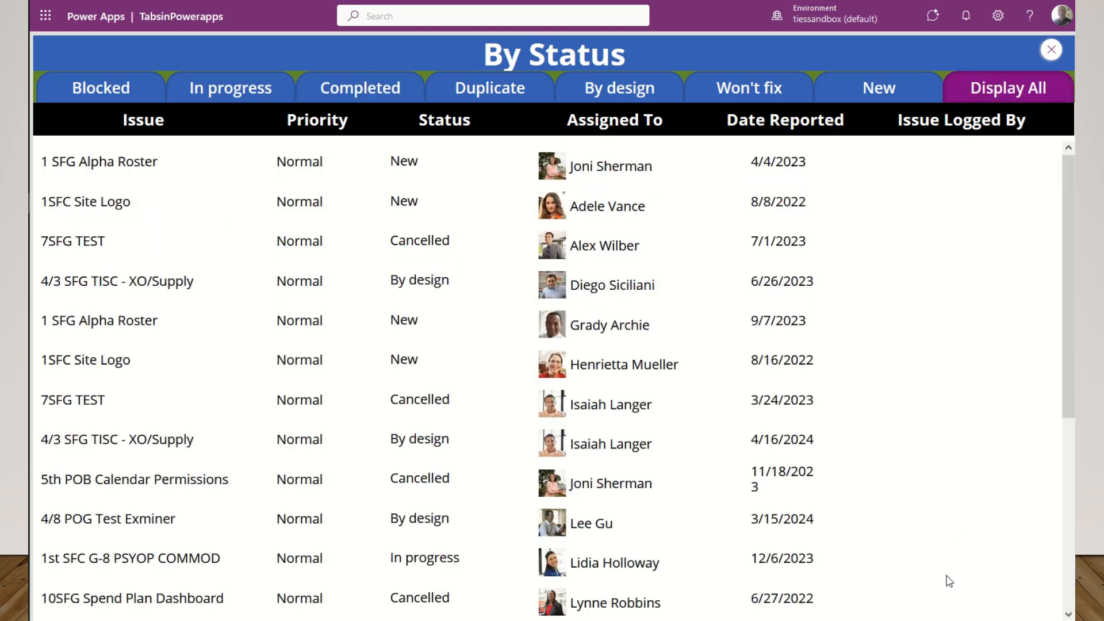
pyautogui.scroll(-5, 478, 383)
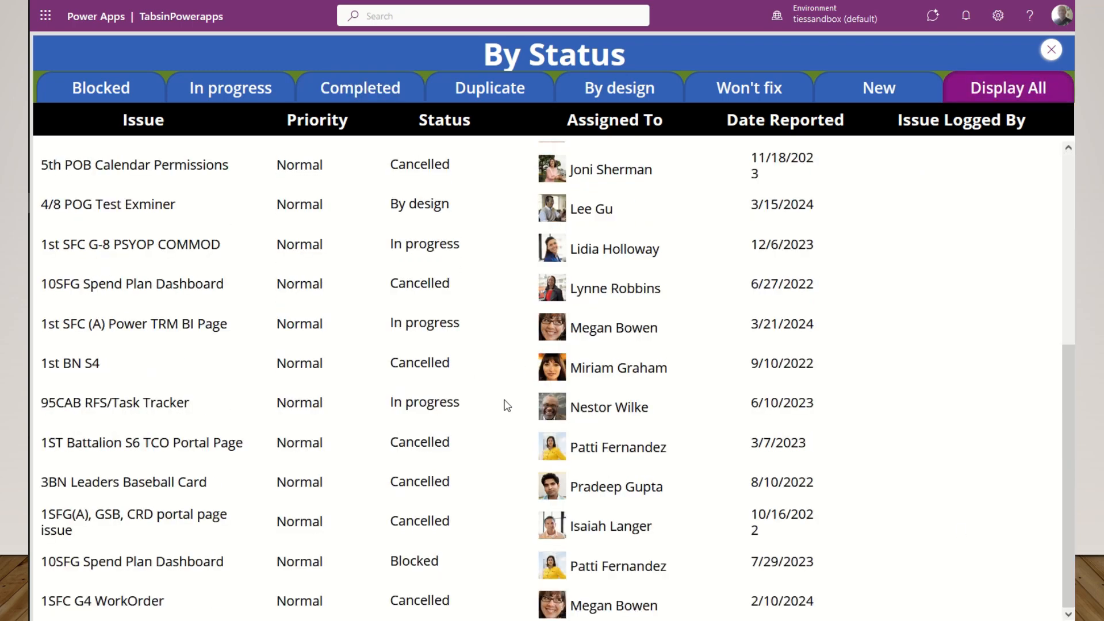
pyautogui.press('Escape')
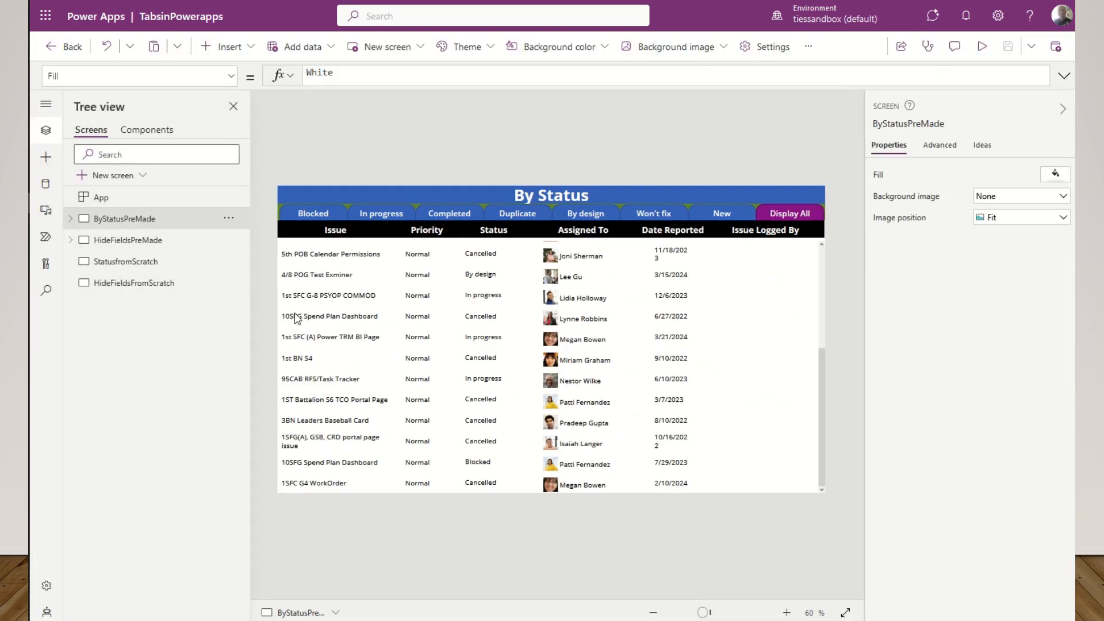
# - Preview the HideFieldsPreMade screen and inspect the Status and Assigned to choices in the Assign Work stage
pyautogui.click(127, 241)
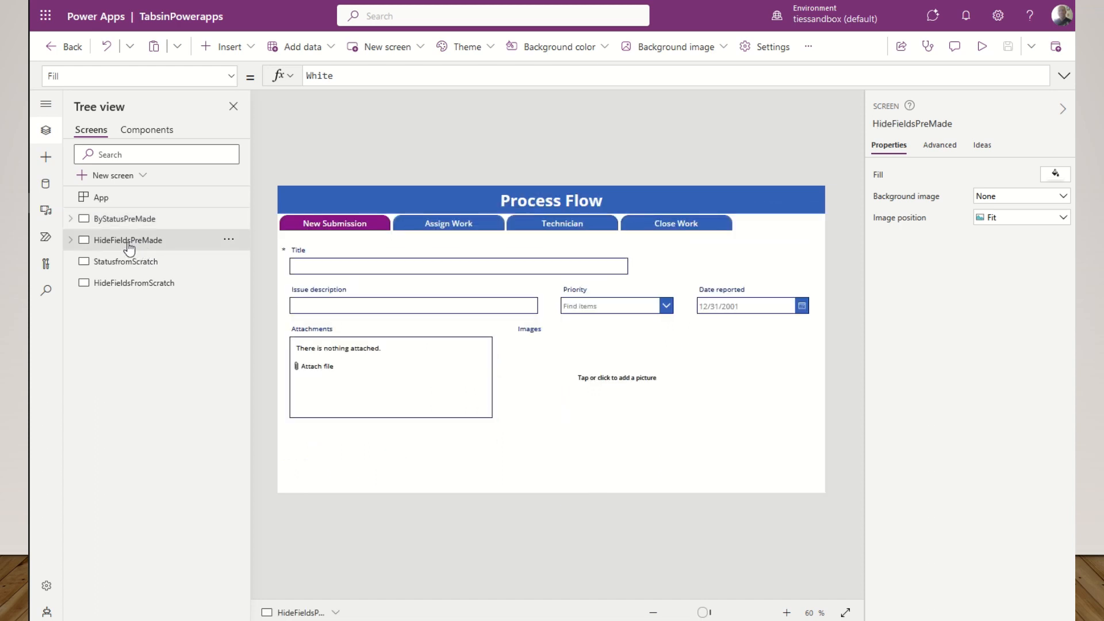
pyautogui.press('F5')
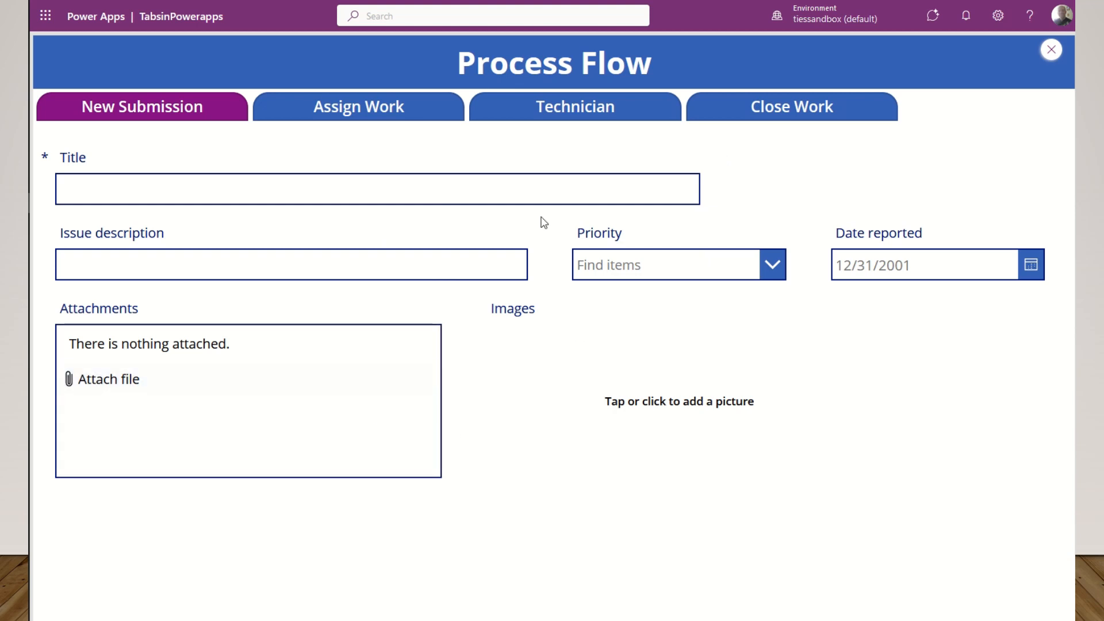
pyautogui.click(350, 115)
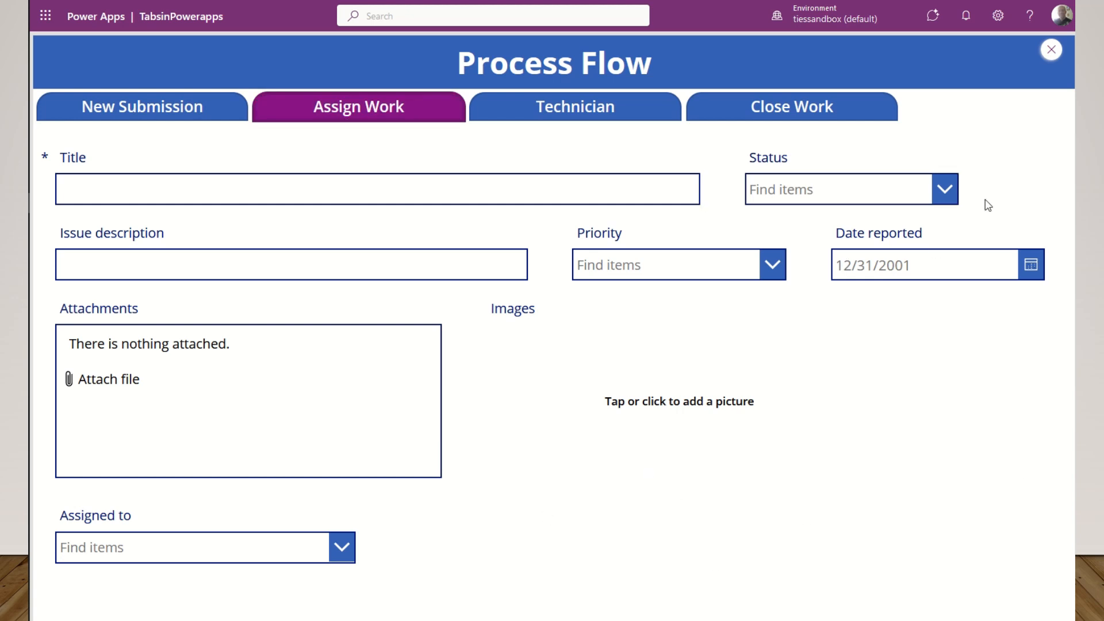
pyautogui.click(945, 189)
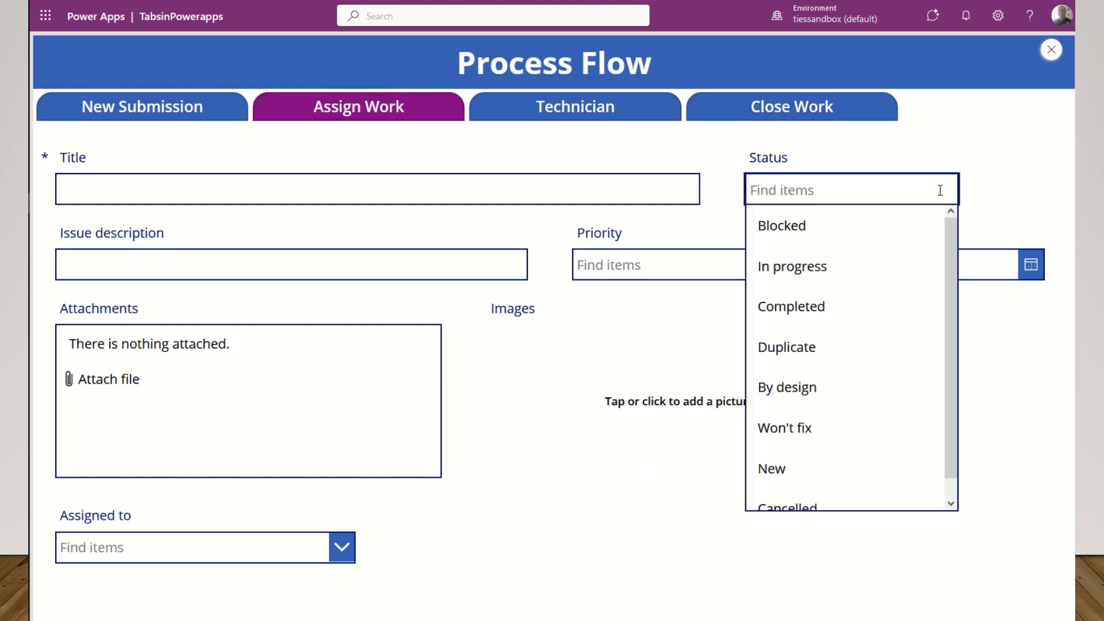
pyautogui.click(592, 445)
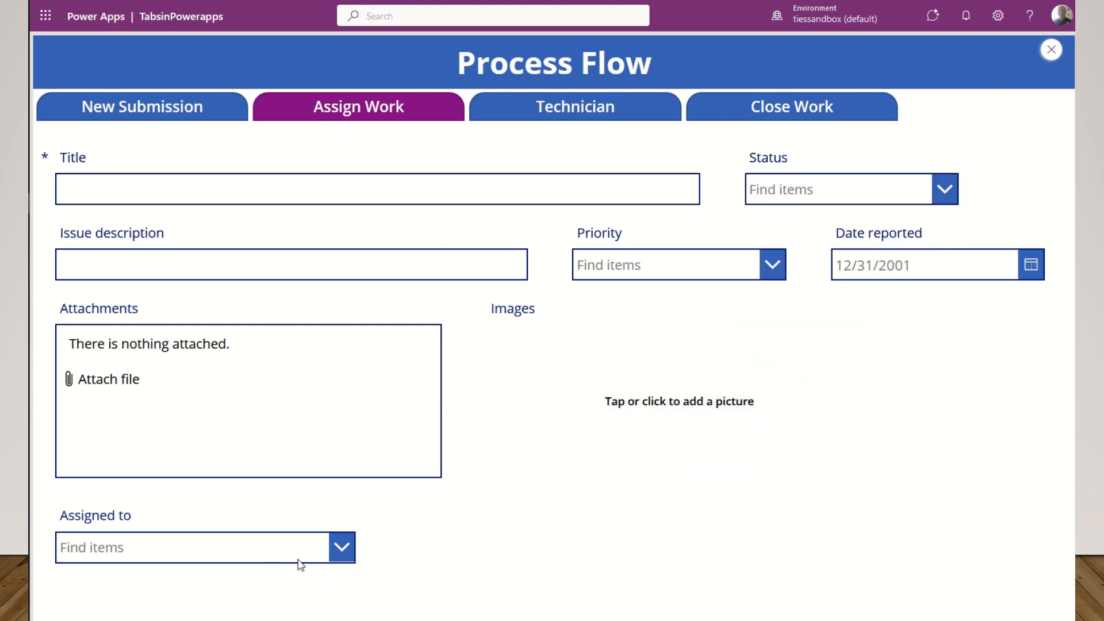
pyautogui.click(339, 548)
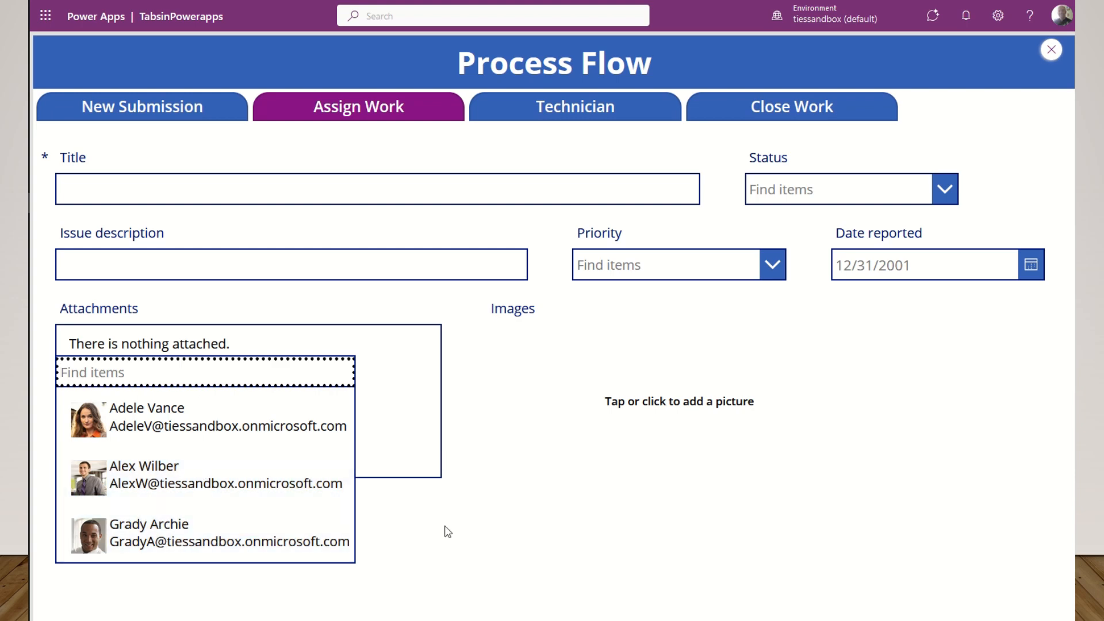
pyautogui.click(514, 511)
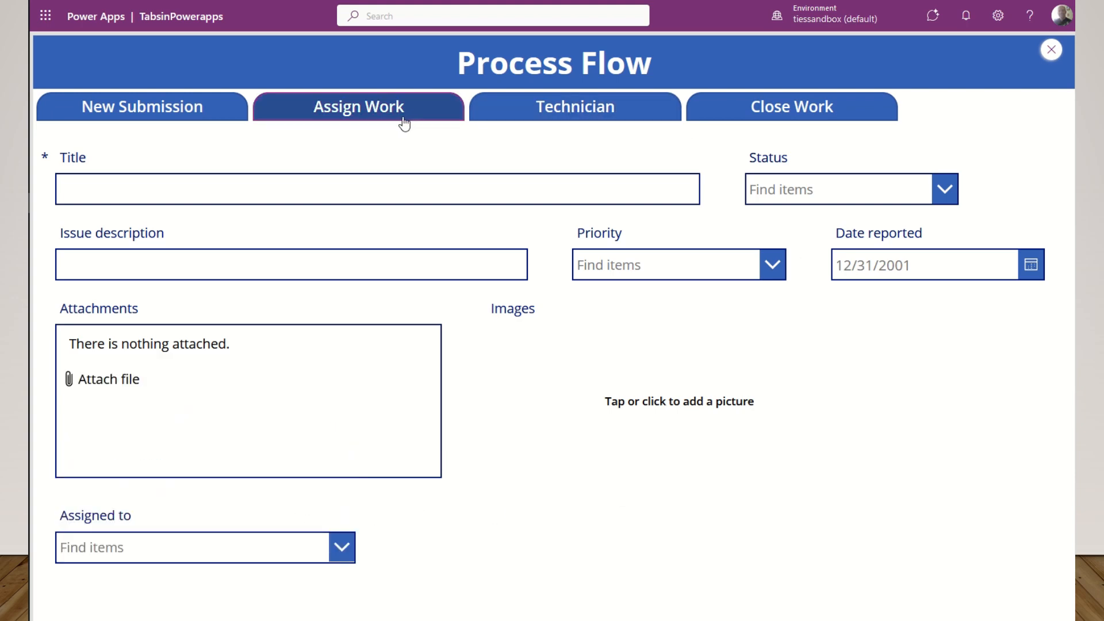
# - Check the fields shown in the Technician and Close Work stages of the Process Flow preview, including Issue logged by, and leave the preview
pyautogui.click(588, 113)
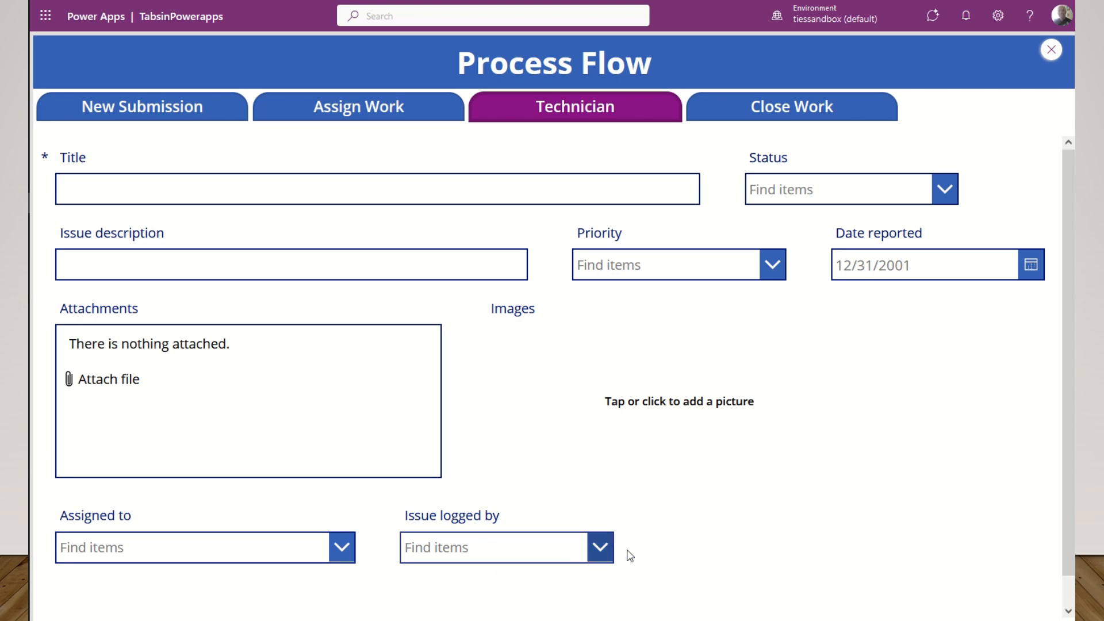
pyautogui.click(605, 553)
pyautogui.click(648, 520)
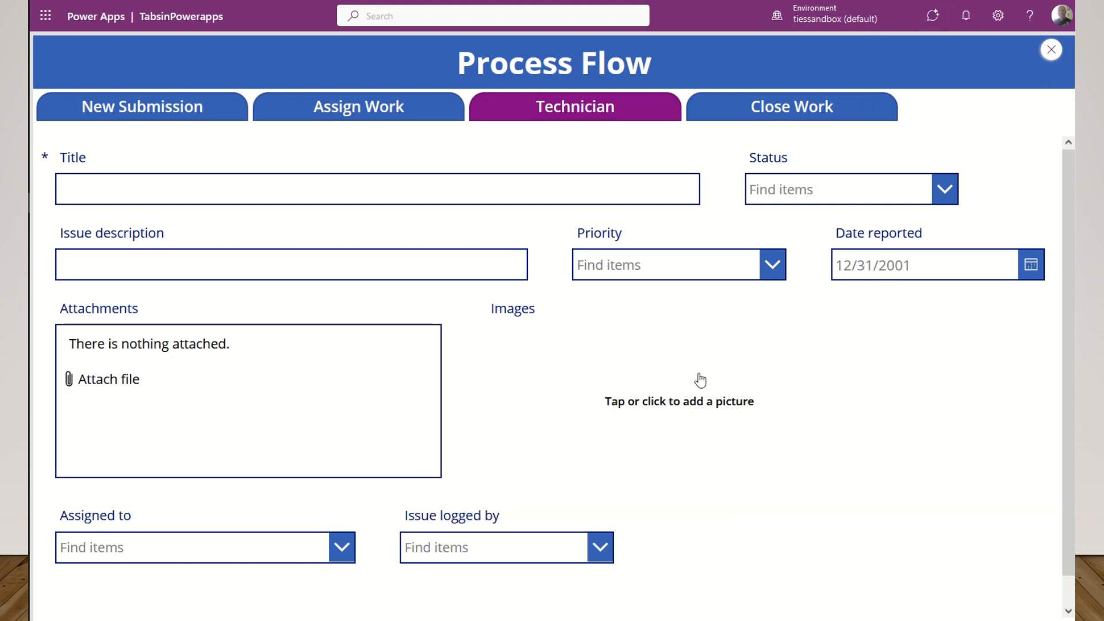
pyautogui.click(801, 118)
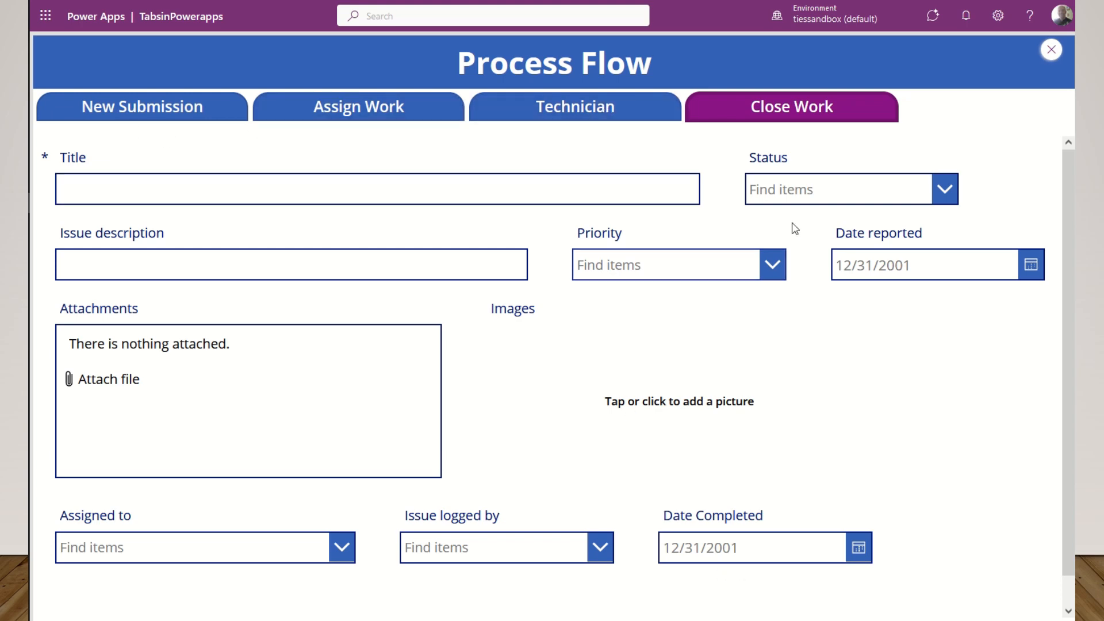
pyautogui.click(1051, 51)
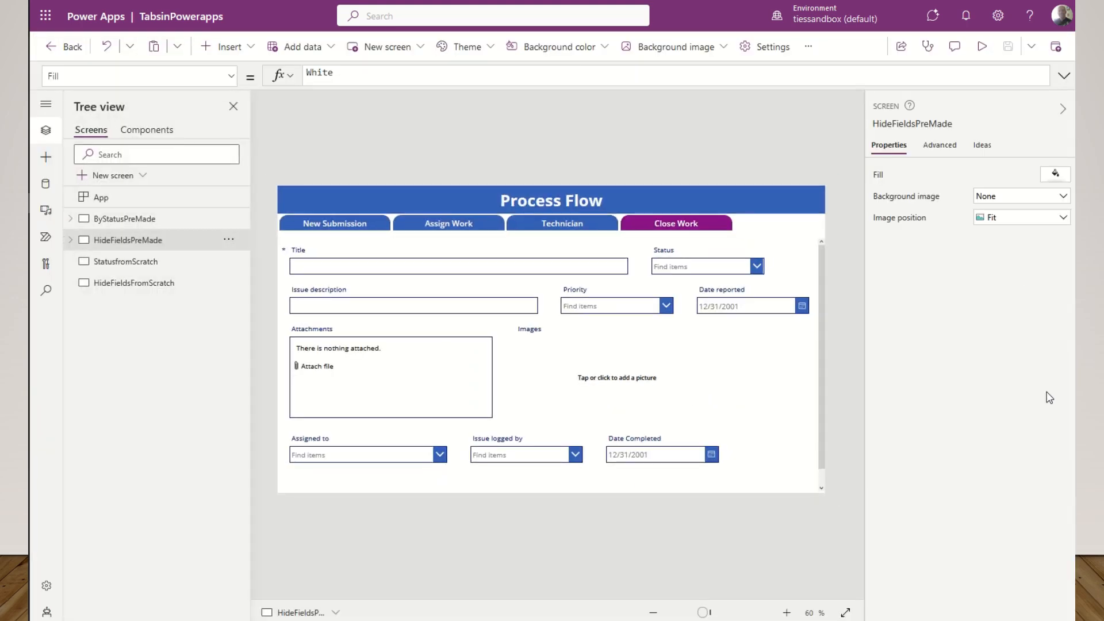
# - Revisit the ByStatusPreMade screen as a reference and insert a blank flexible height gallery on the StatusfromScratch screen
pyautogui.click(155, 221)
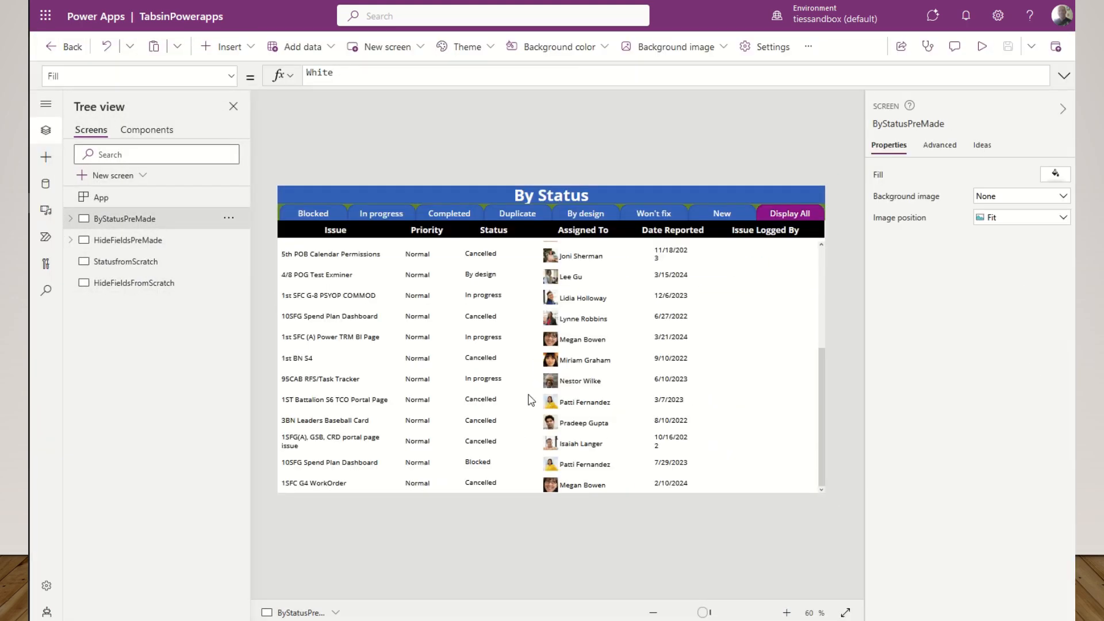
pyautogui.click(142, 266)
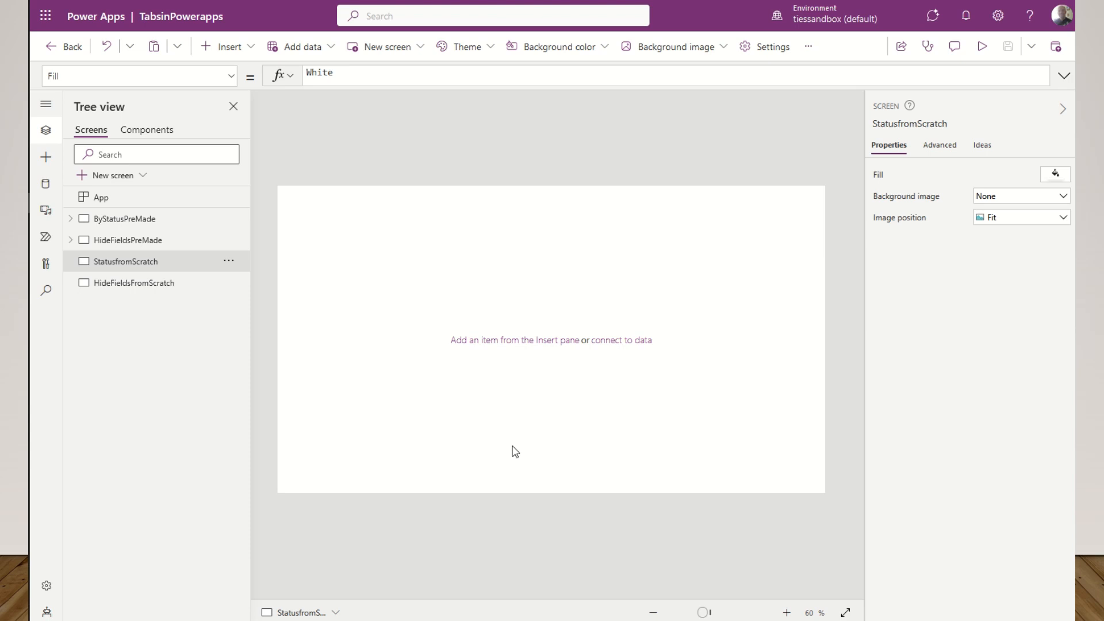
pyautogui.click(252, 56)
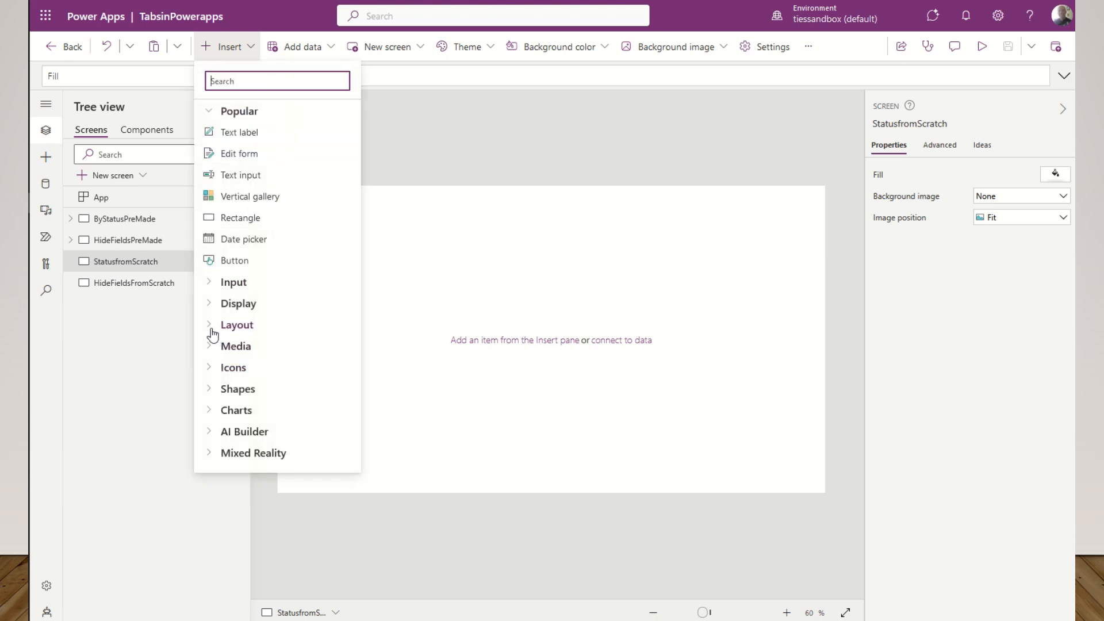
pyautogui.click(213, 333)
pyautogui.scroll(-4, 288, 402)
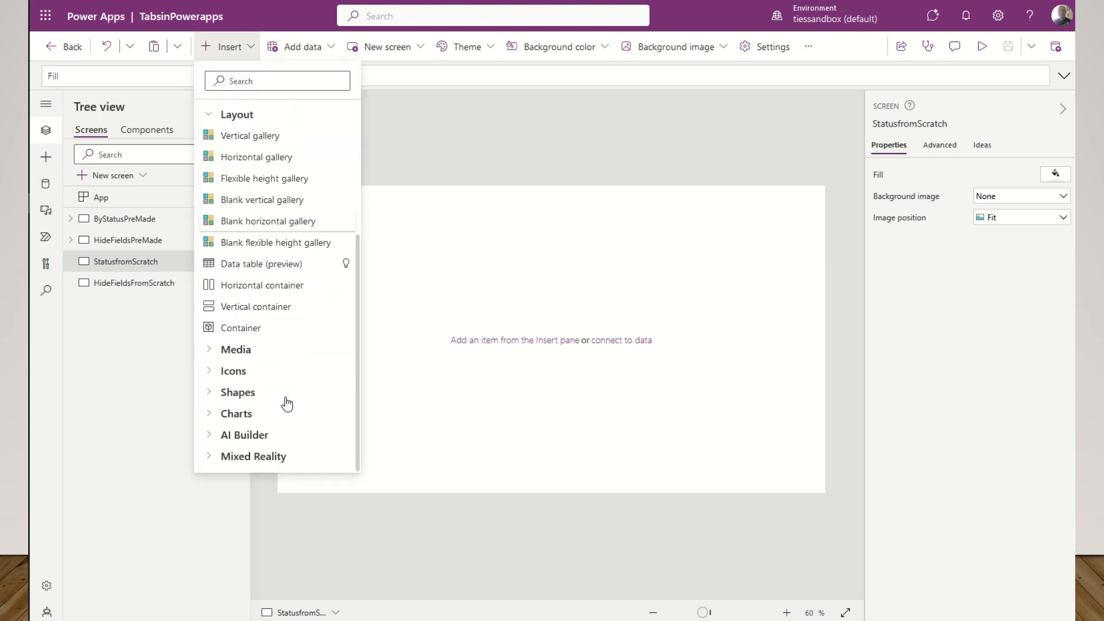
pyautogui.click(264, 244)
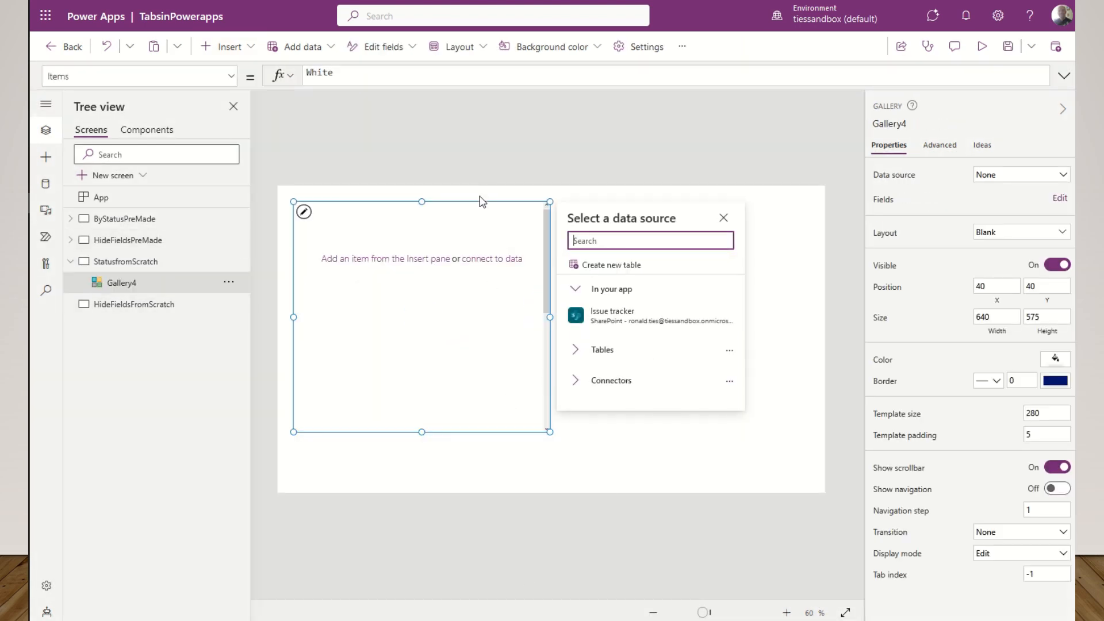
# - Place the gallery at X 0, Y 193 with a width of 1366 and connect it to the Issue tracker data source
pyautogui.moveTo(478, 200); pyautogui.dragTo(454, 281)
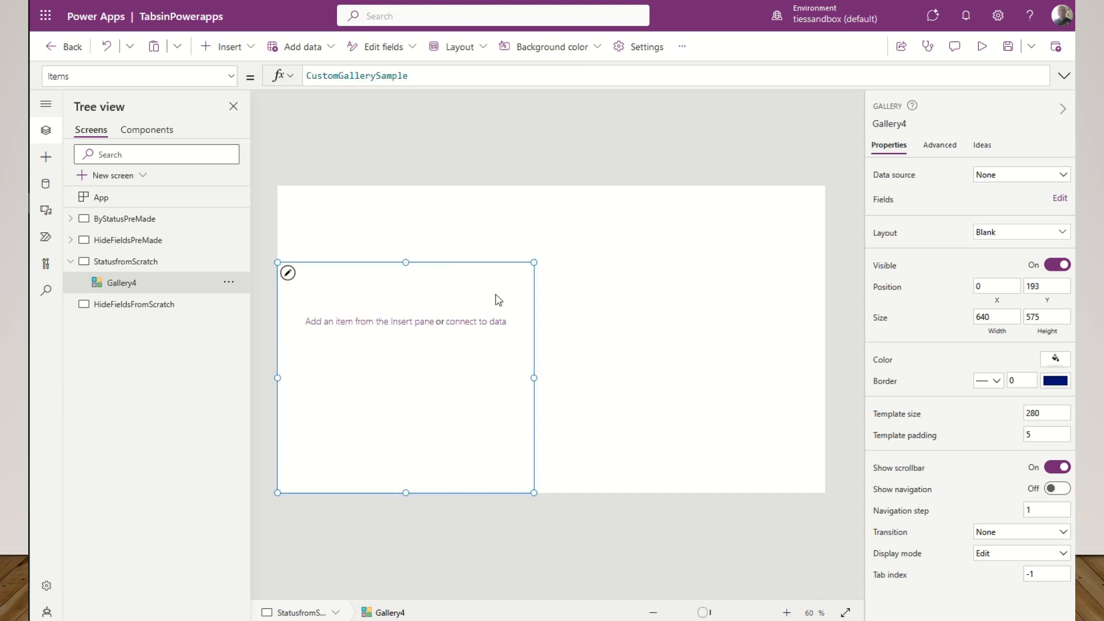
pyautogui.moveTo(534, 377); pyautogui.dragTo(541, 378)
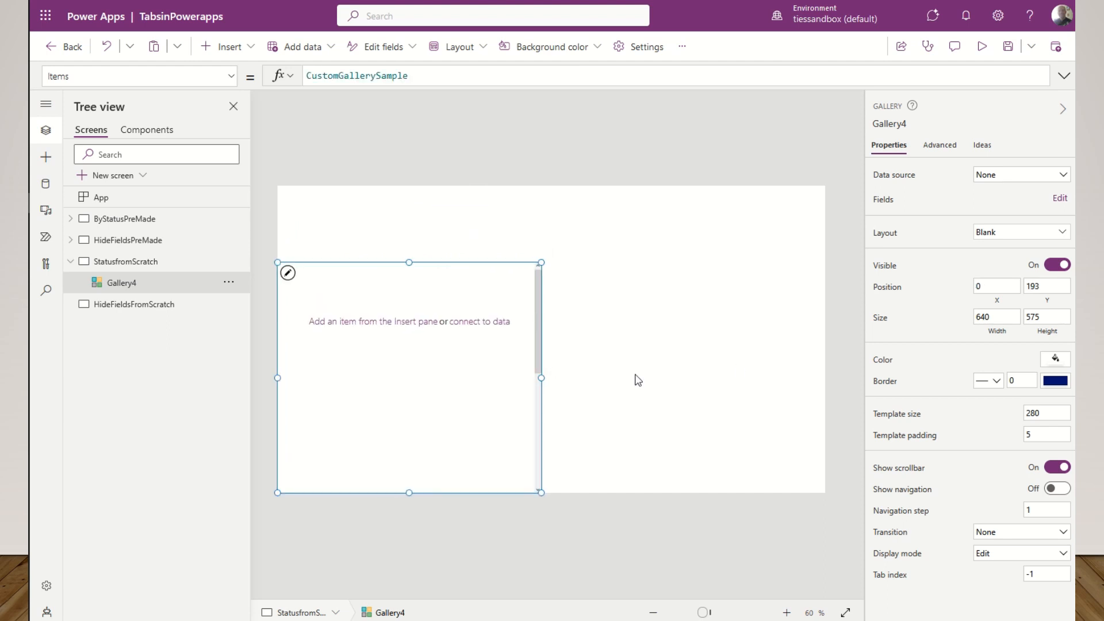
pyautogui.moveTo(637, 380); pyautogui.dragTo(825, 377)
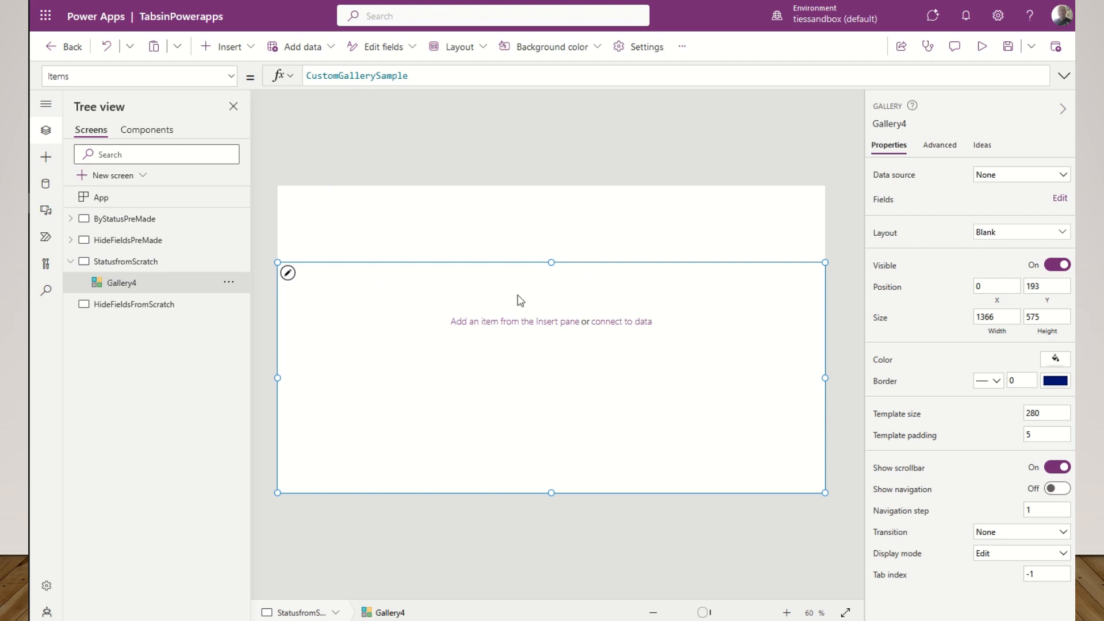
pyautogui.click(1059, 177)
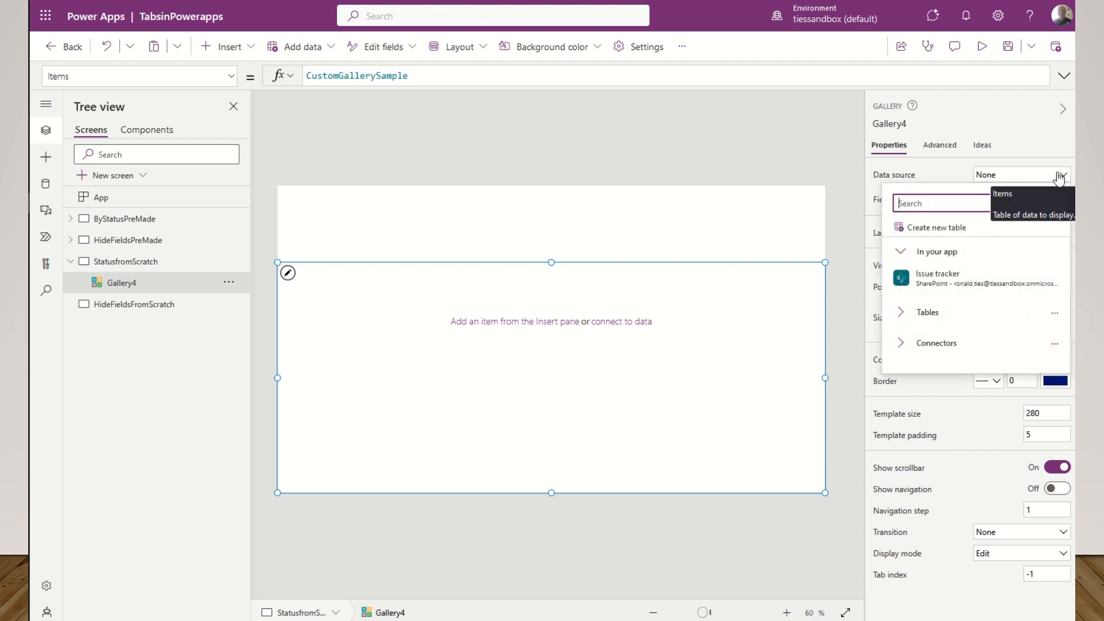
pyautogui.click(977, 278)
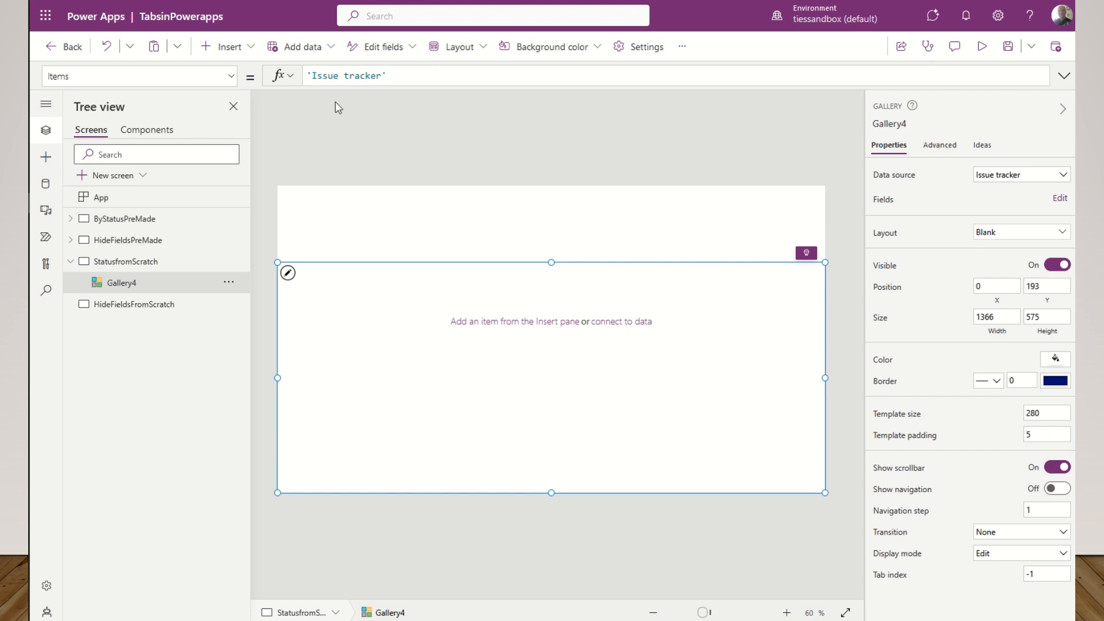
# - Add a text label for the Title to the gallery template, placed at X 0, Y 0 and widened to 263
pyautogui.click(288, 275)
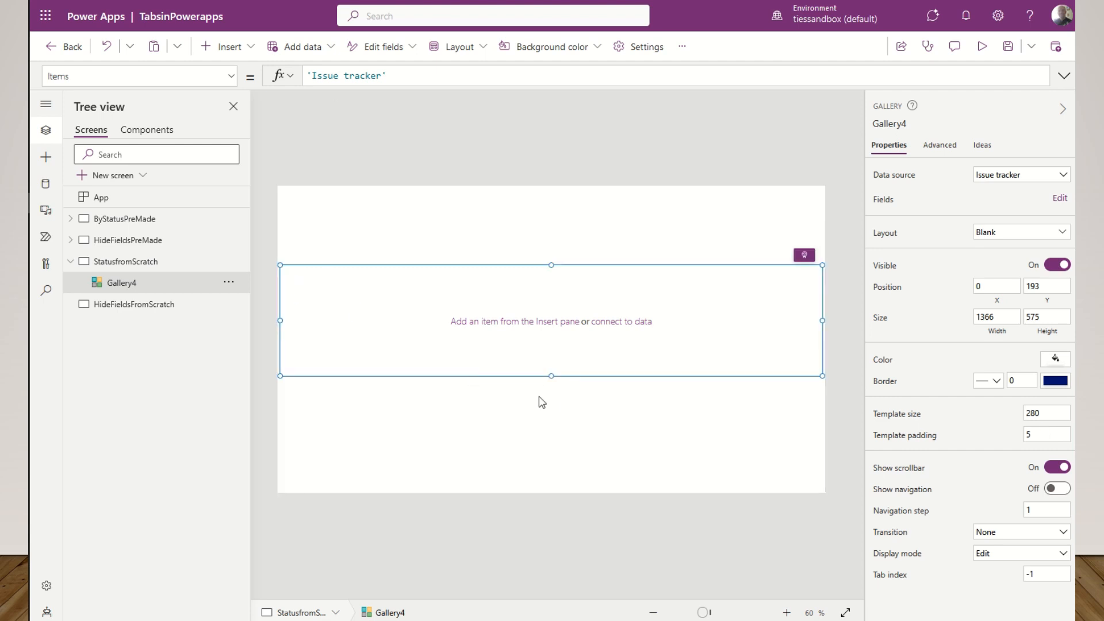
pyautogui.click(253, 50)
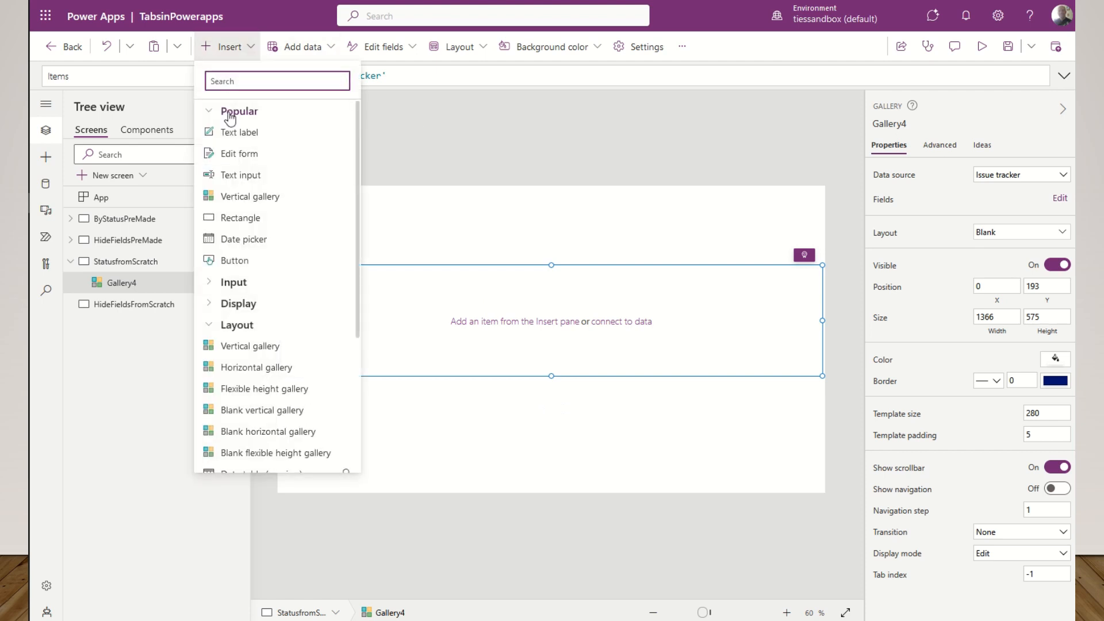
pyautogui.click(244, 136)
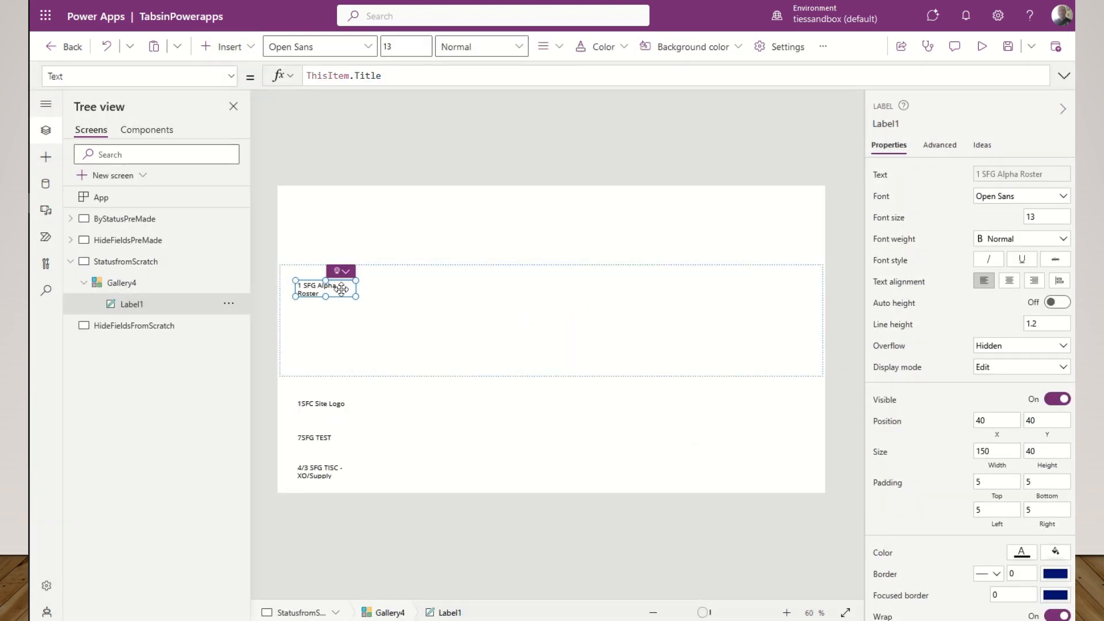
pyautogui.moveTo(341, 289); pyautogui.dragTo(382, 280)
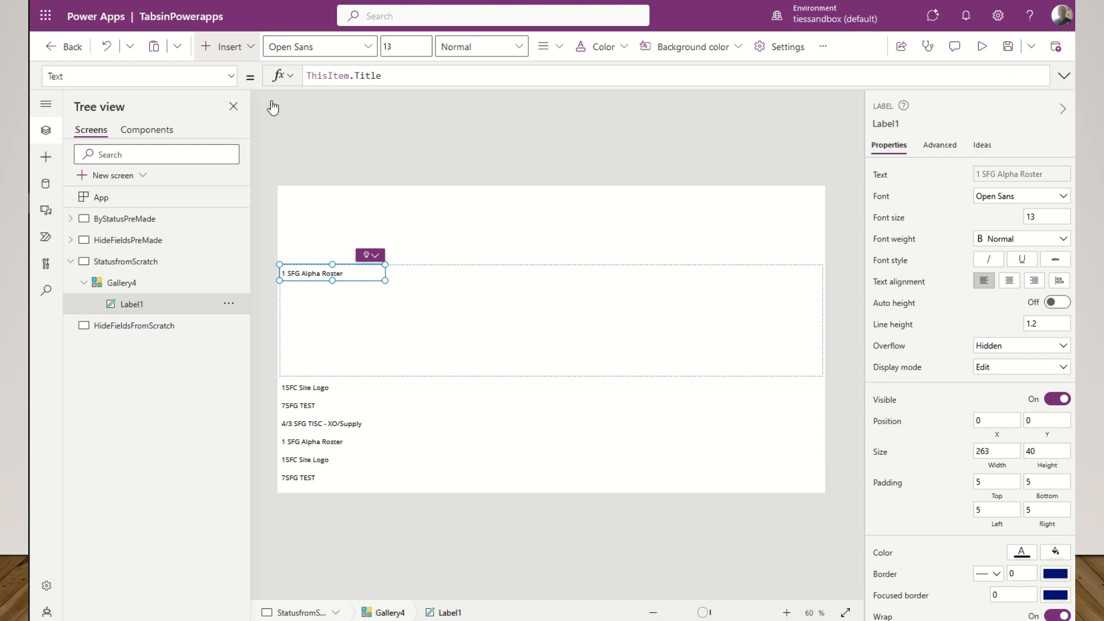
# - Add a second text label to the gallery template and place it beside the title at X 223, Y 0
pyautogui.click(225, 47)
pyautogui.click(421, 231)
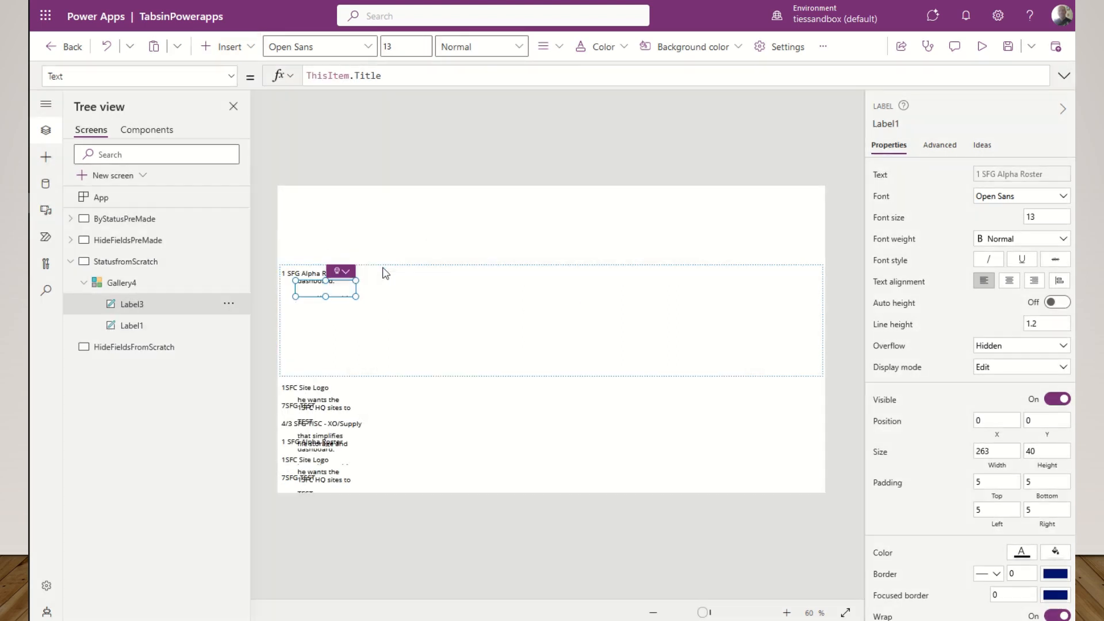
pyautogui.moveTo(326, 292); pyautogui.dragTo(404, 279)
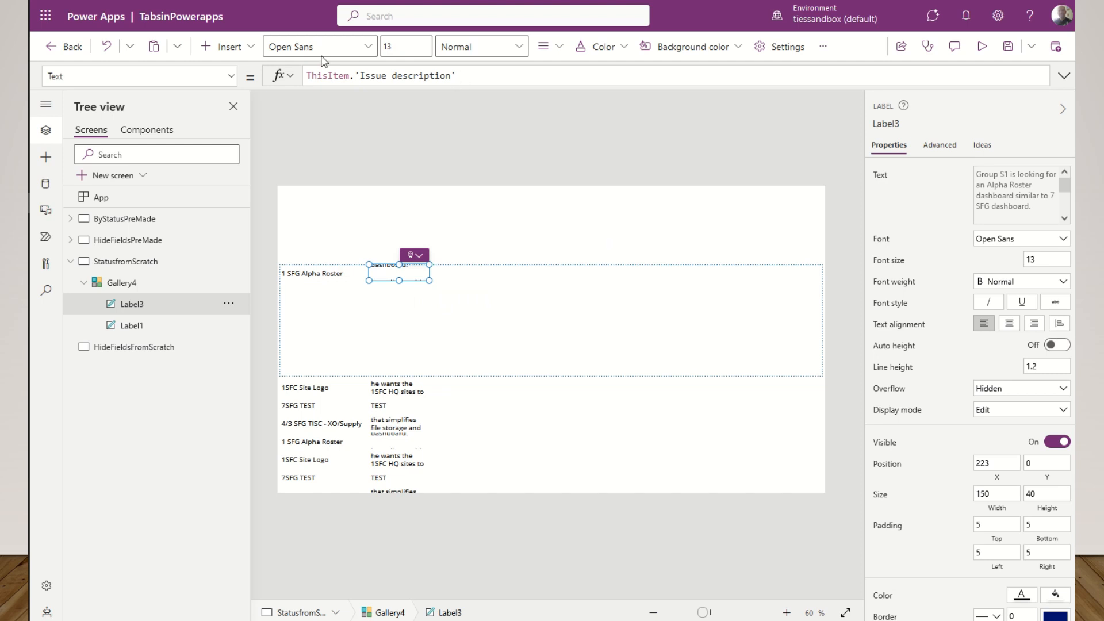
# - Check the column order on the ByStatusPreMade screen and set the second label's text to ThisItem.Priority.Value
pyautogui.click(132, 220)
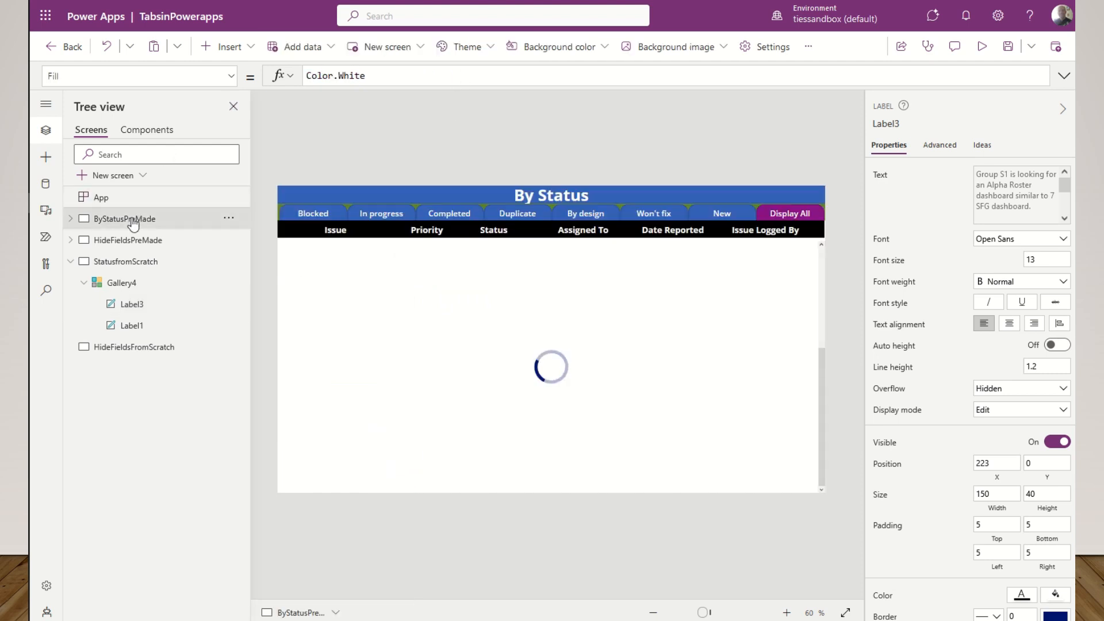
pyautogui.click(151, 262)
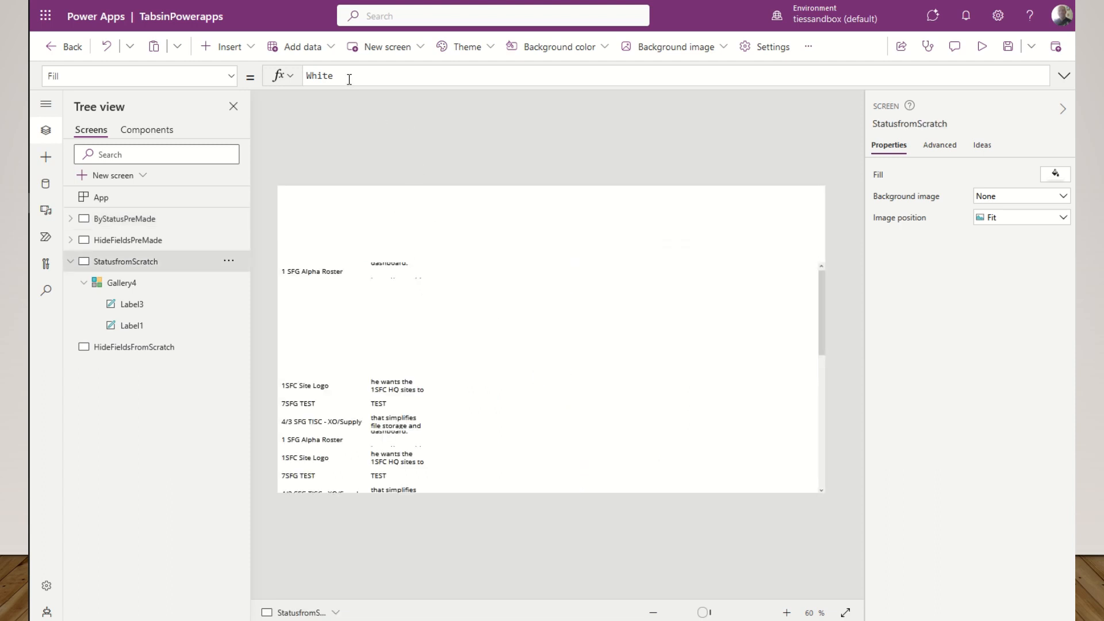
pyautogui.click(388, 269)
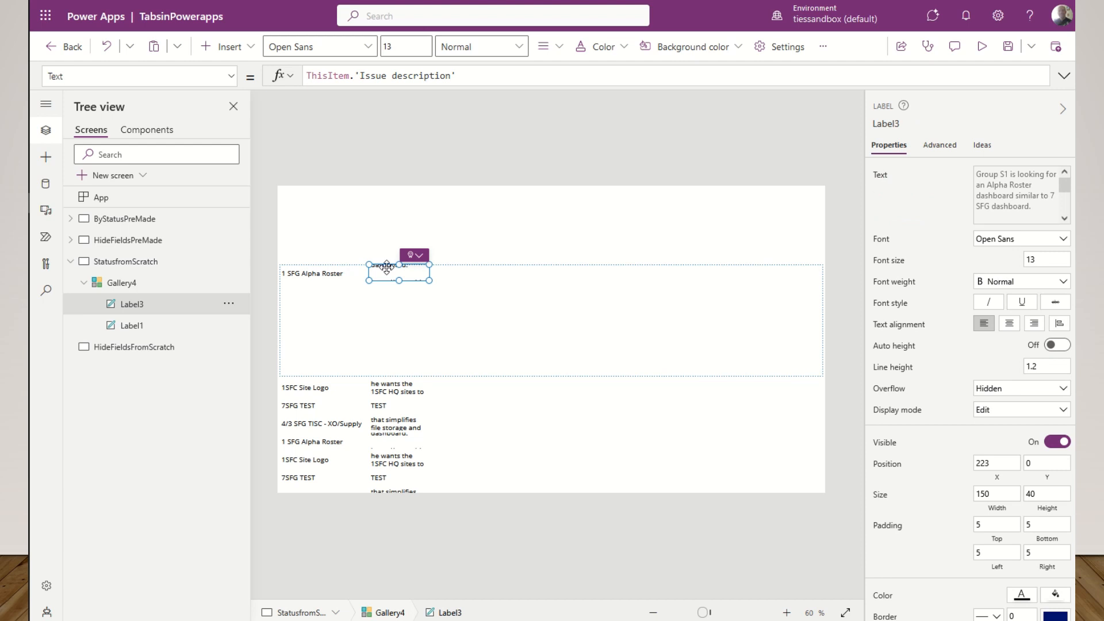
pyautogui.moveTo(457, 76); pyautogui.dragTo(359, 75)
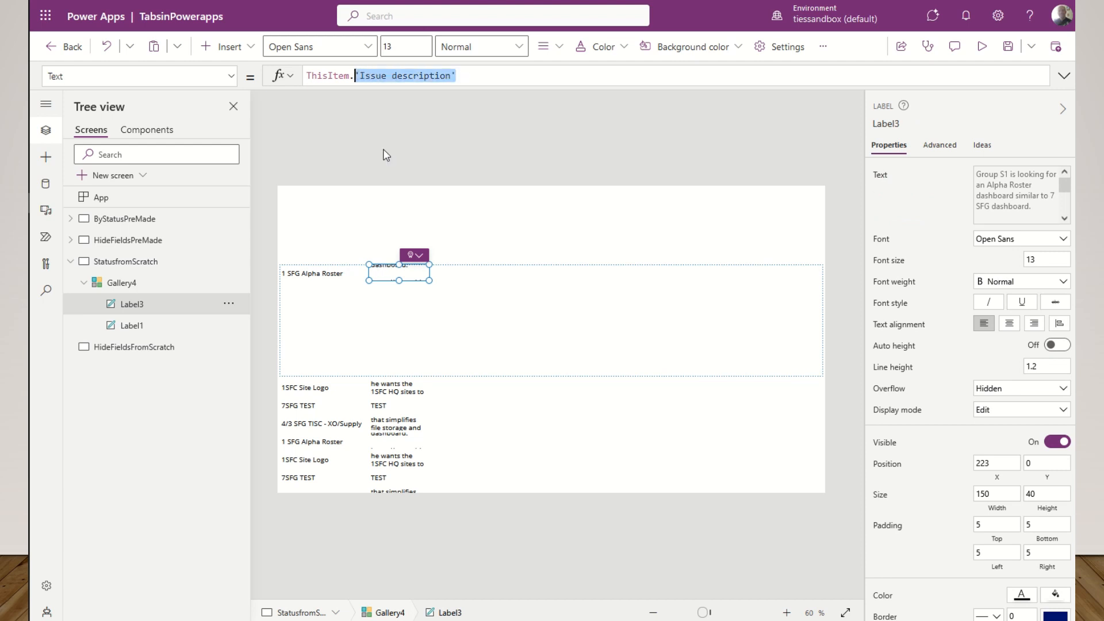
pyautogui.write('pri')
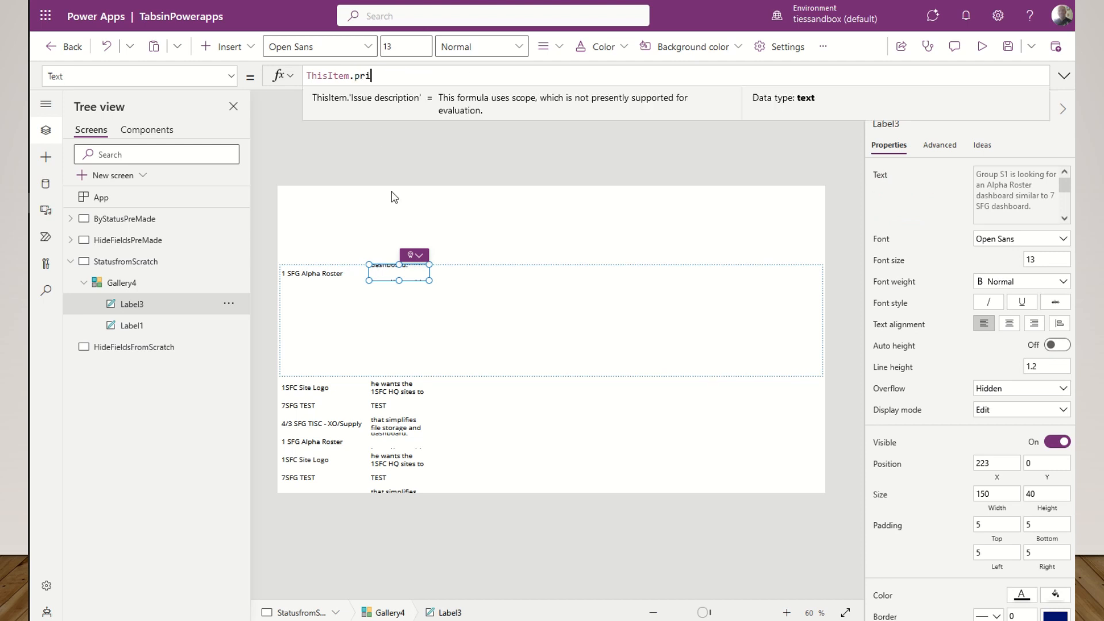
pyautogui.press('Tab')
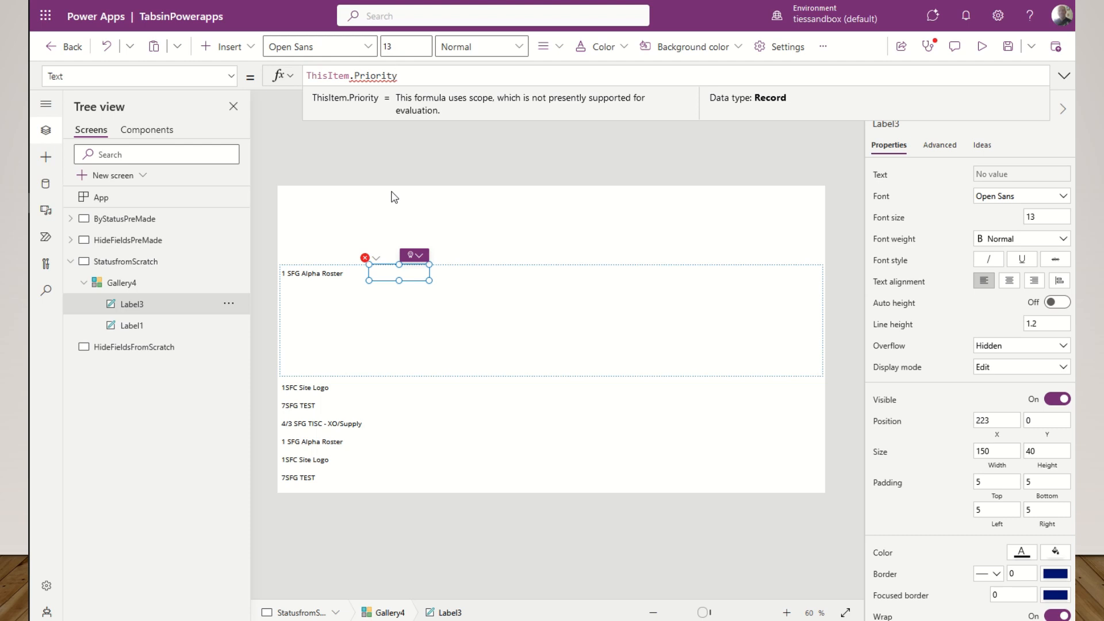
pyautogui.write('.')
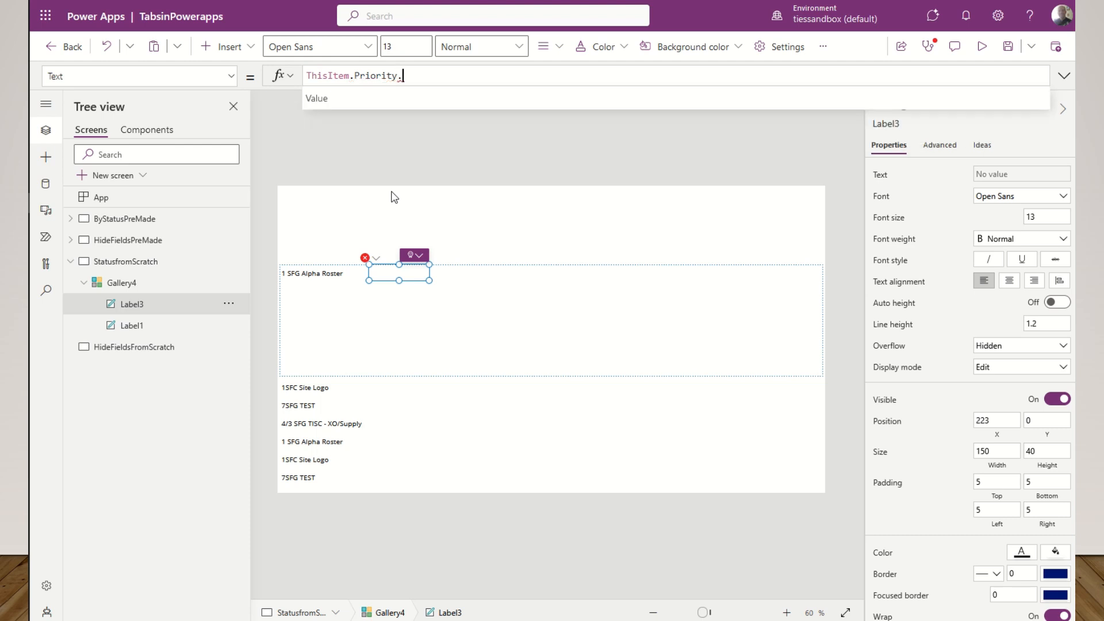
pyautogui.press('Tab')
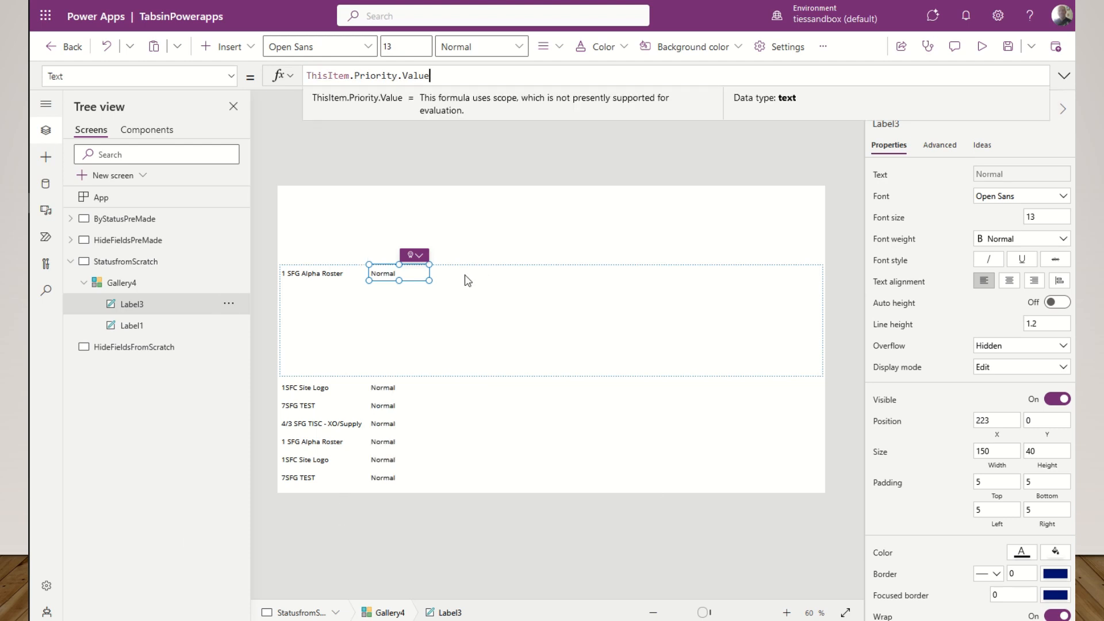
# - Add a third text label to the gallery template, check the ByStatusPreMade column order, and place the label at X 350, Y 0
pyautogui.click(246, 46)
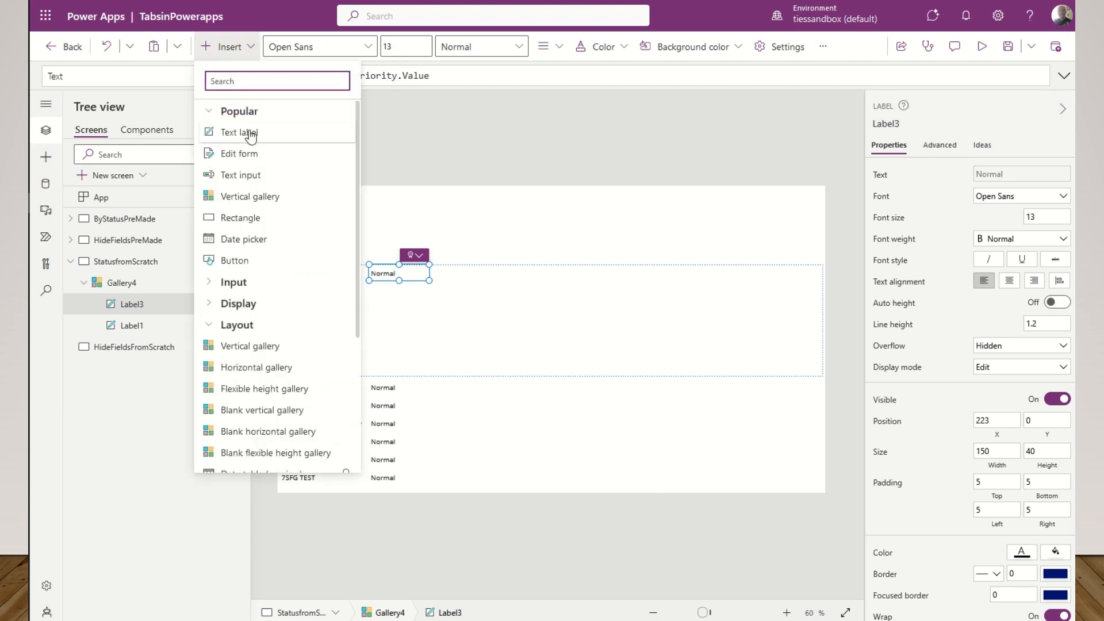
pyautogui.press('Escape')
pyautogui.click(120, 220)
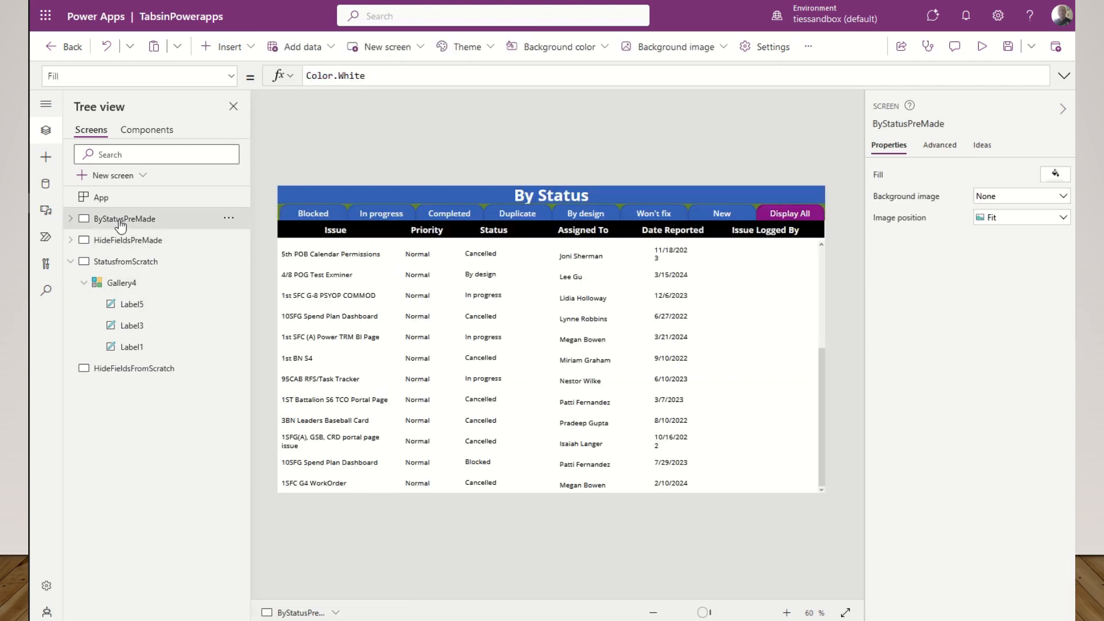
pyautogui.click(123, 262)
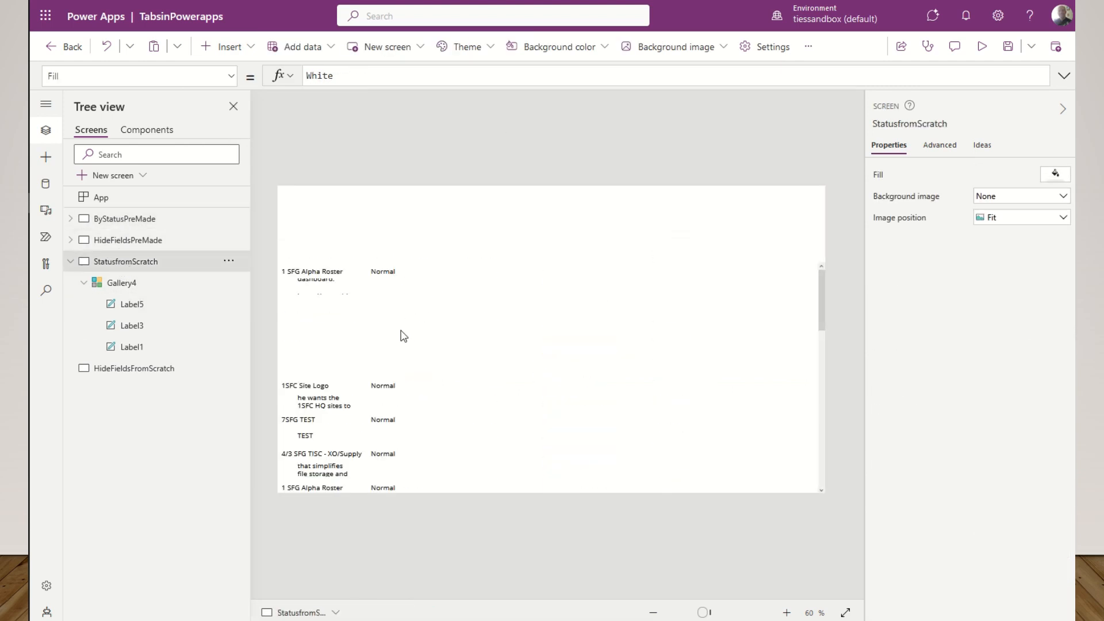
pyautogui.click(433, 281)
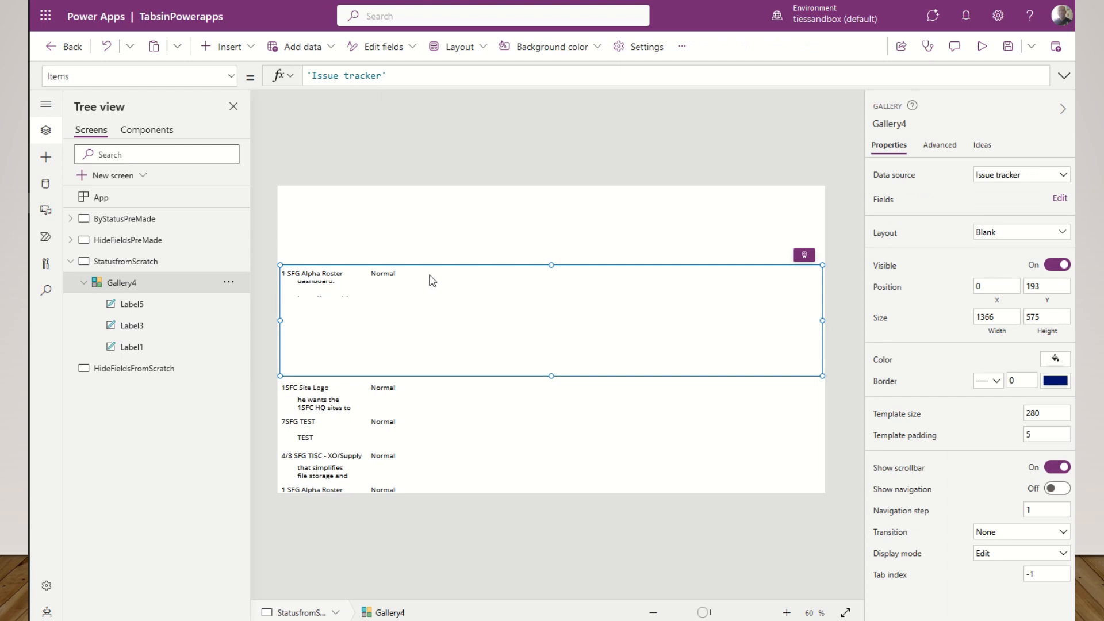
pyautogui.scroll(-1, 477, 451)
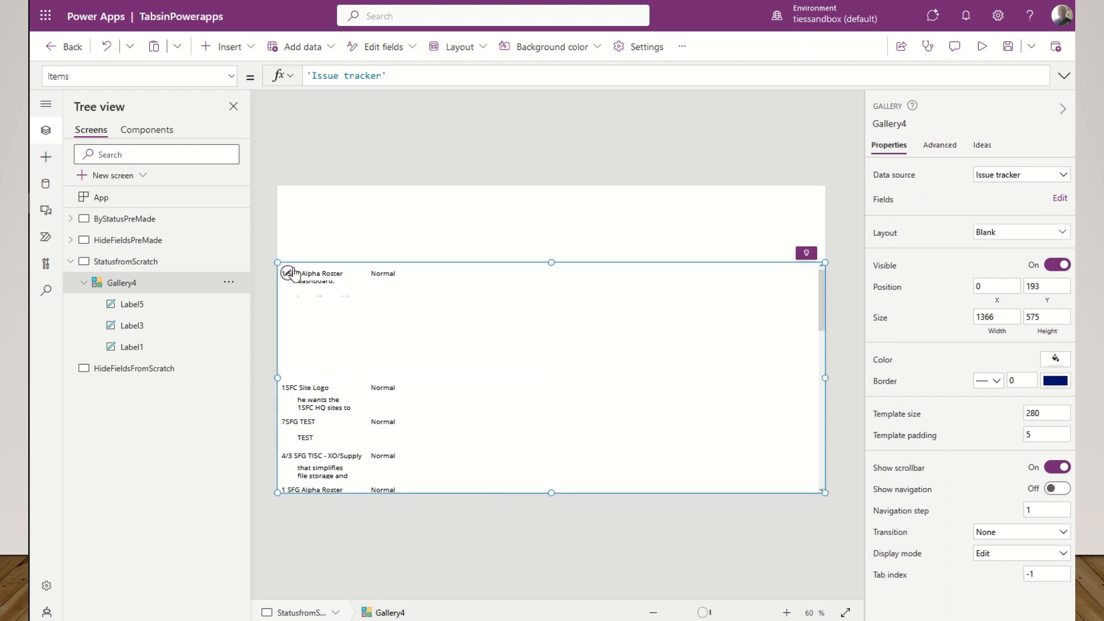
pyautogui.click(424, 275)
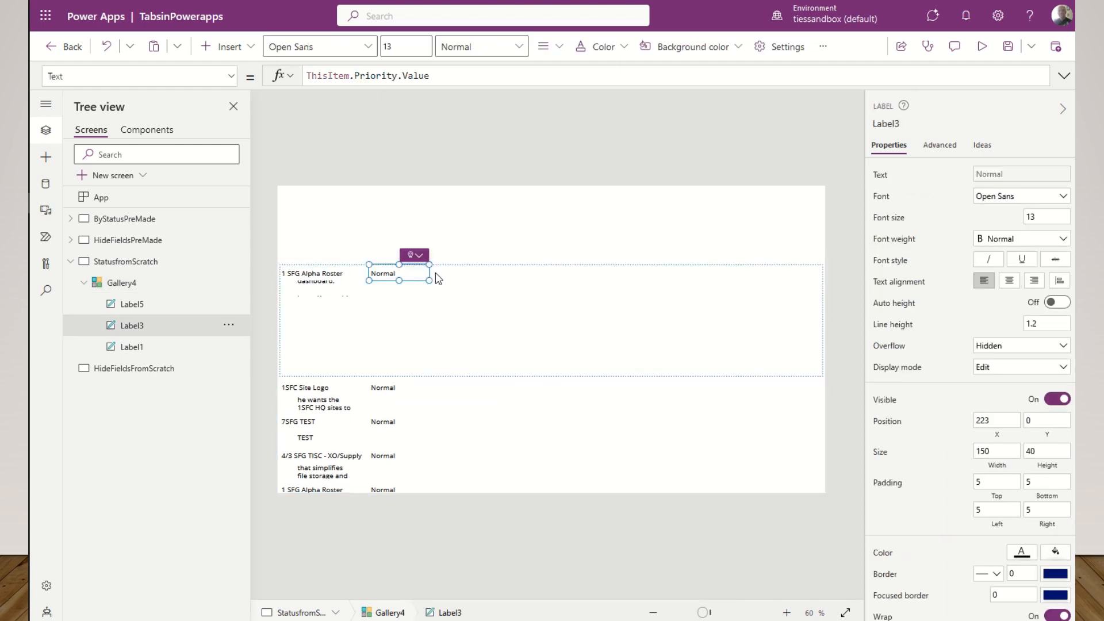
pyautogui.click(443, 279)
pyautogui.click(331, 279)
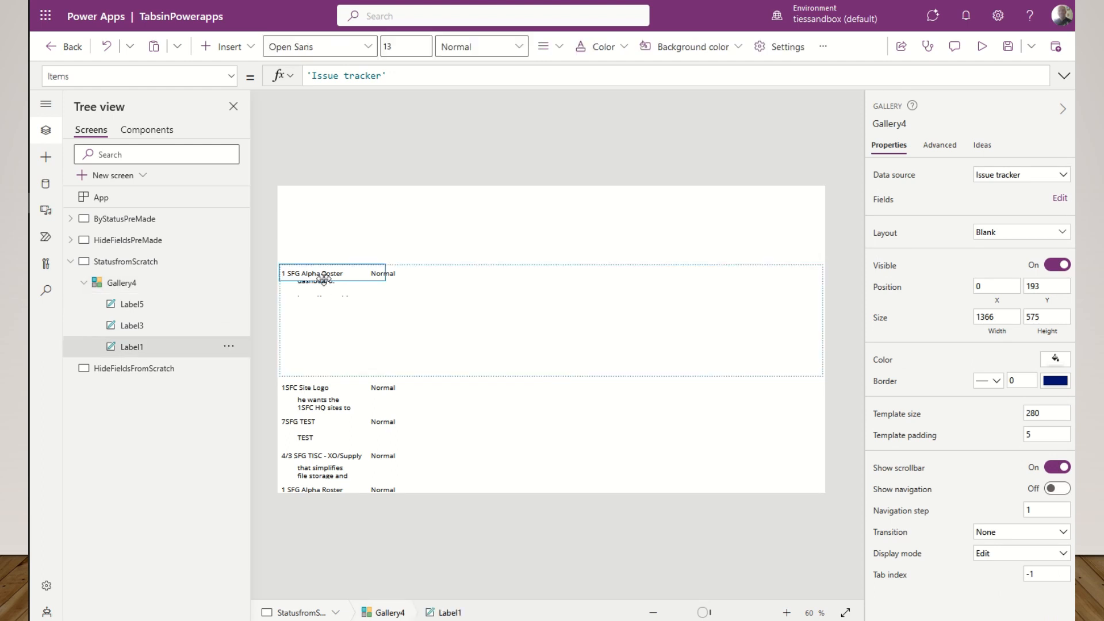
pyautogui.click(323, 290)
pyautogui.moveTo(323, 290); pyautogui.dragTo(447, 274)
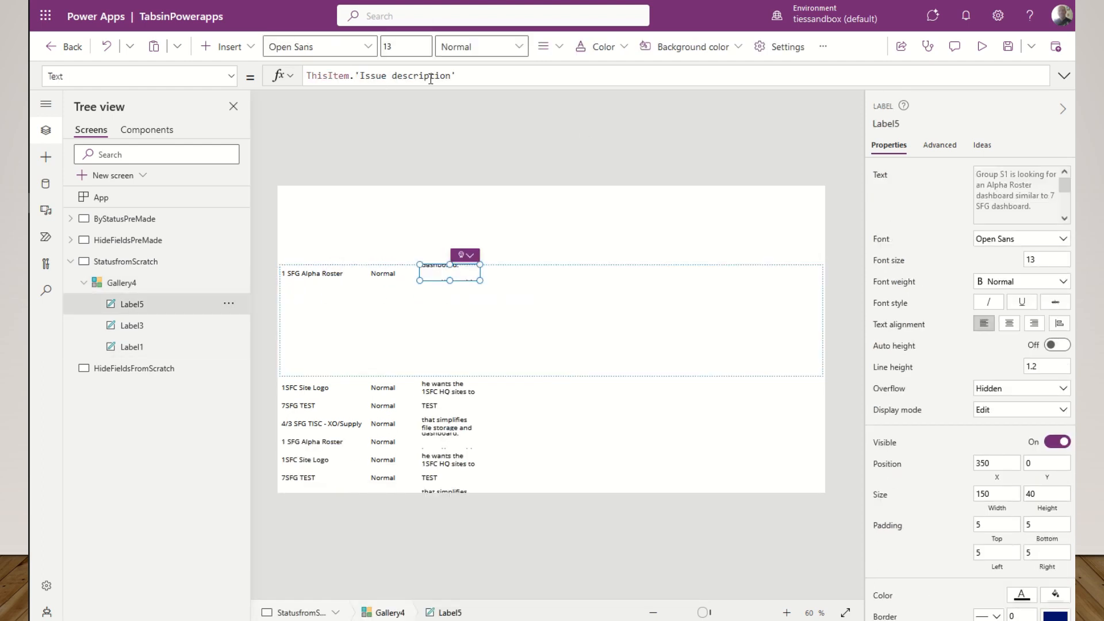
# - Set the third label's text to ThisItem.Status.Value
pyautogui.moveTo(470, 73); pyautogui.dragTo(356, 75)
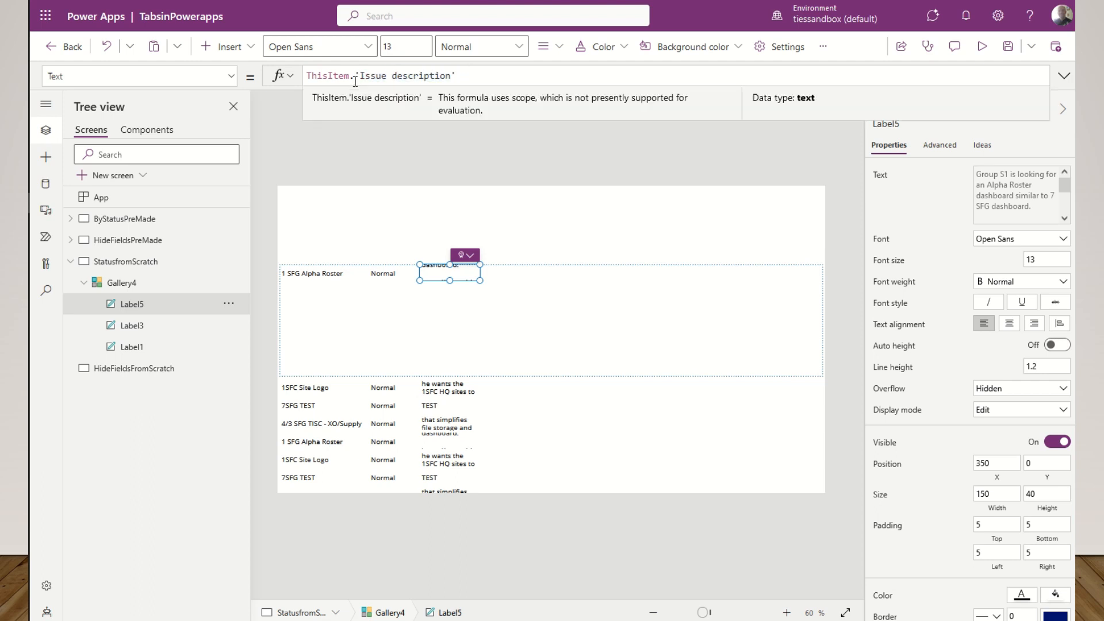
pyautogui.write('St')
pyautogui.write('.')
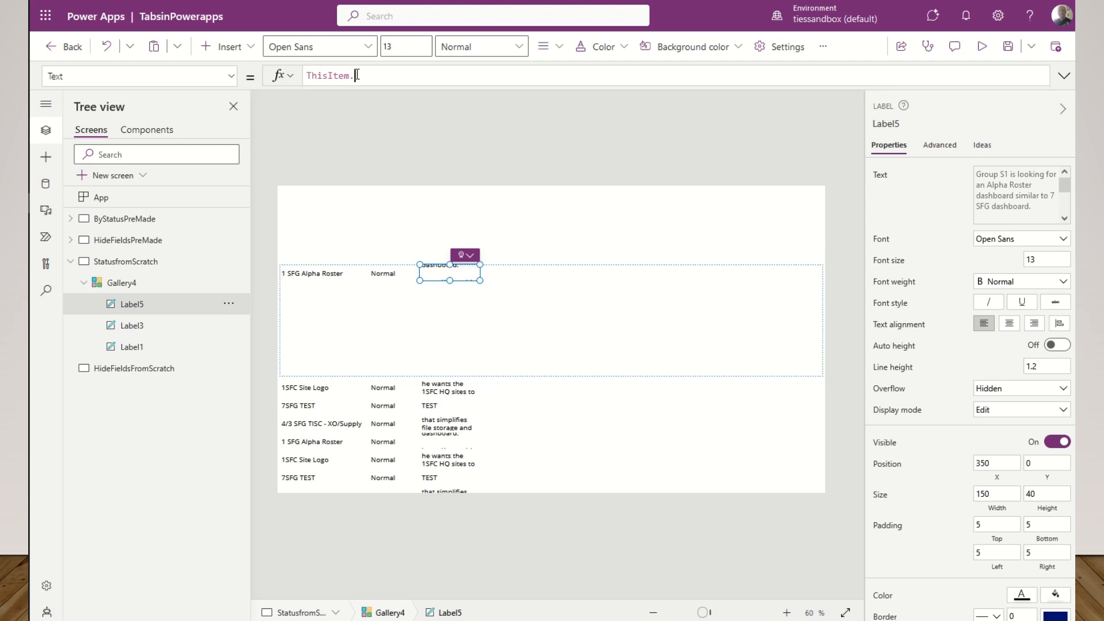
pyautogui.write('Stat')
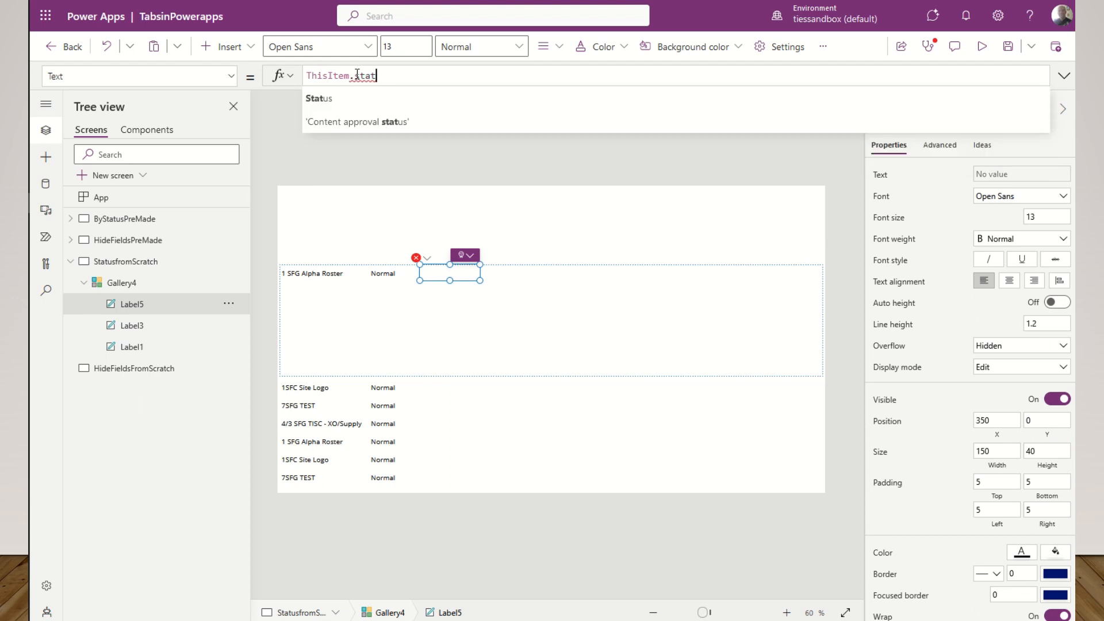
pyautogui.press('Tab')
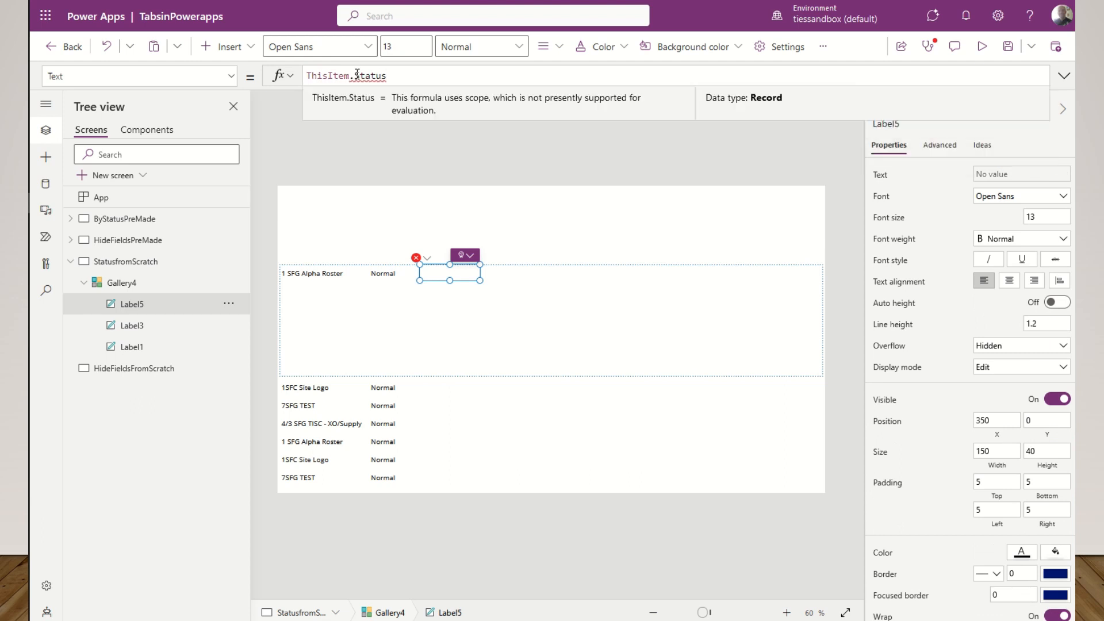
pyautogui.write('.')
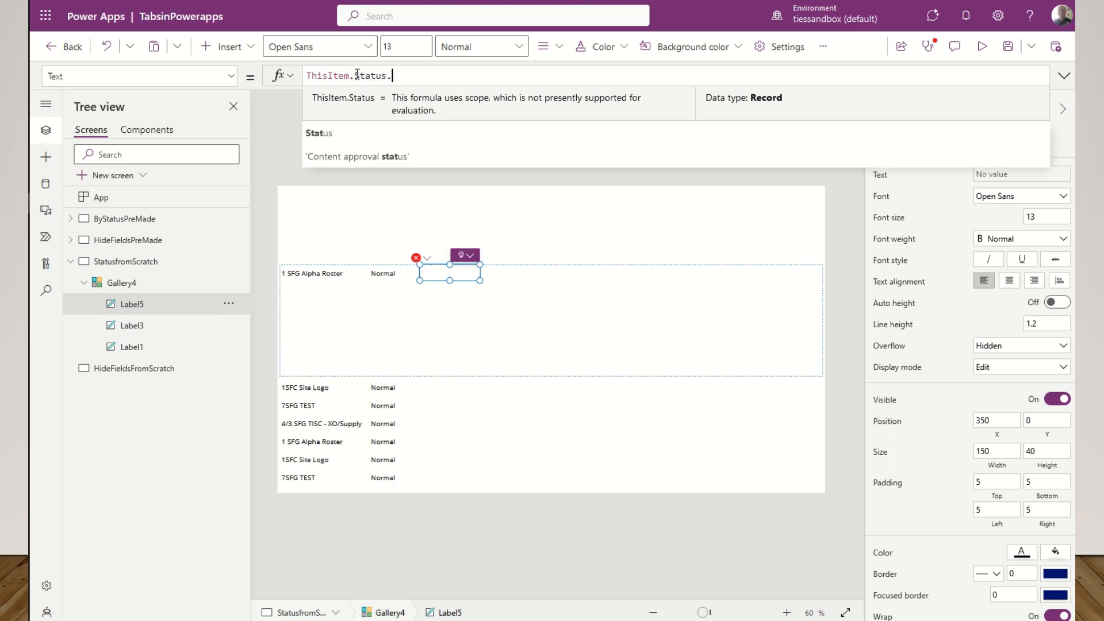
pyautogui.press('Tab')
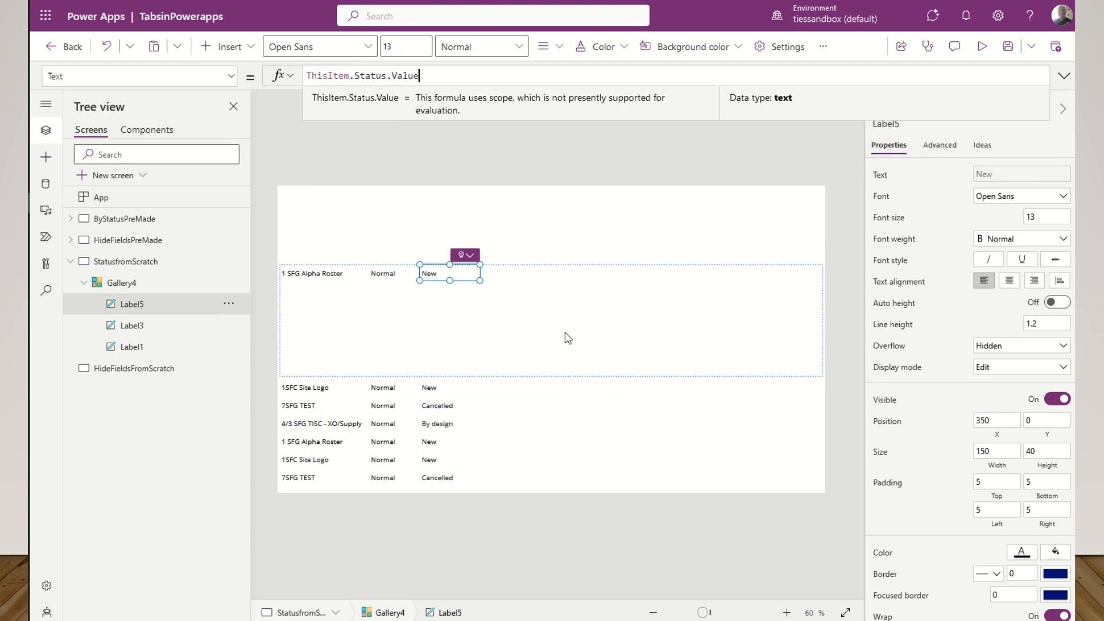
# - Check the ByStatusPreMade layout and add a 31 by 33 image beside the status label in the gallery template, at X 455, Y 7
pyautogui.click(130, 224)
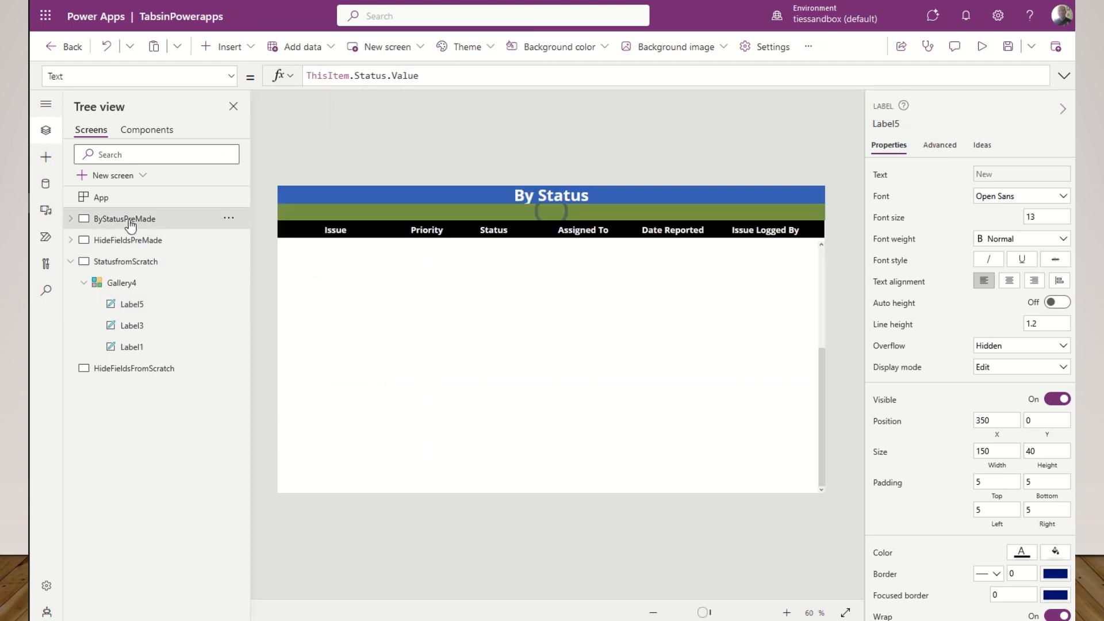
pyautogui.click(127, 265)
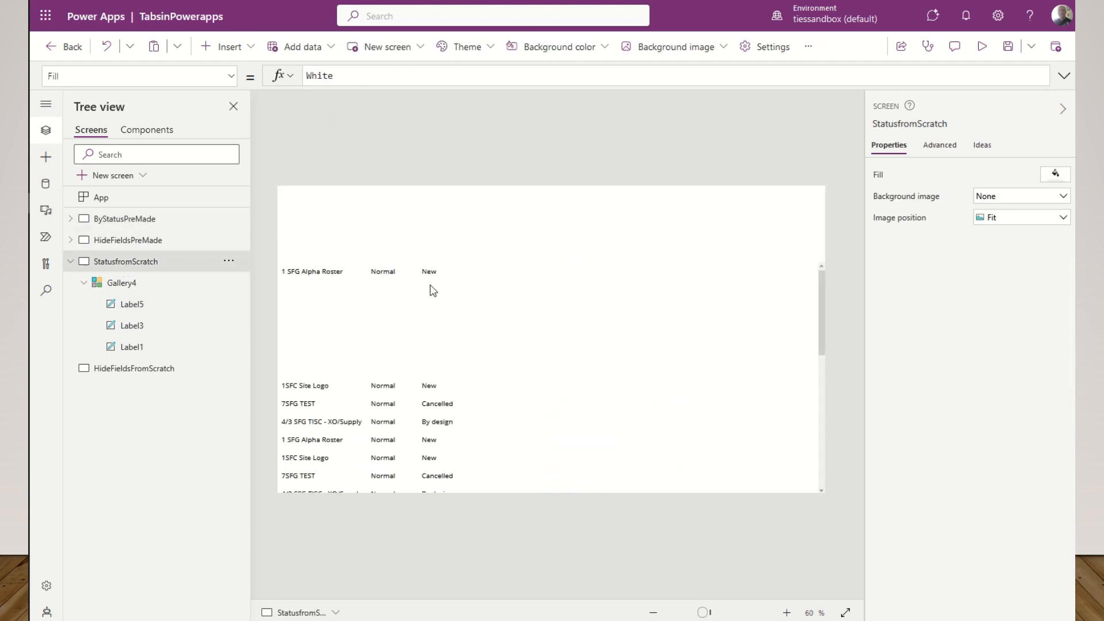
pyautogui.click(433, 291)
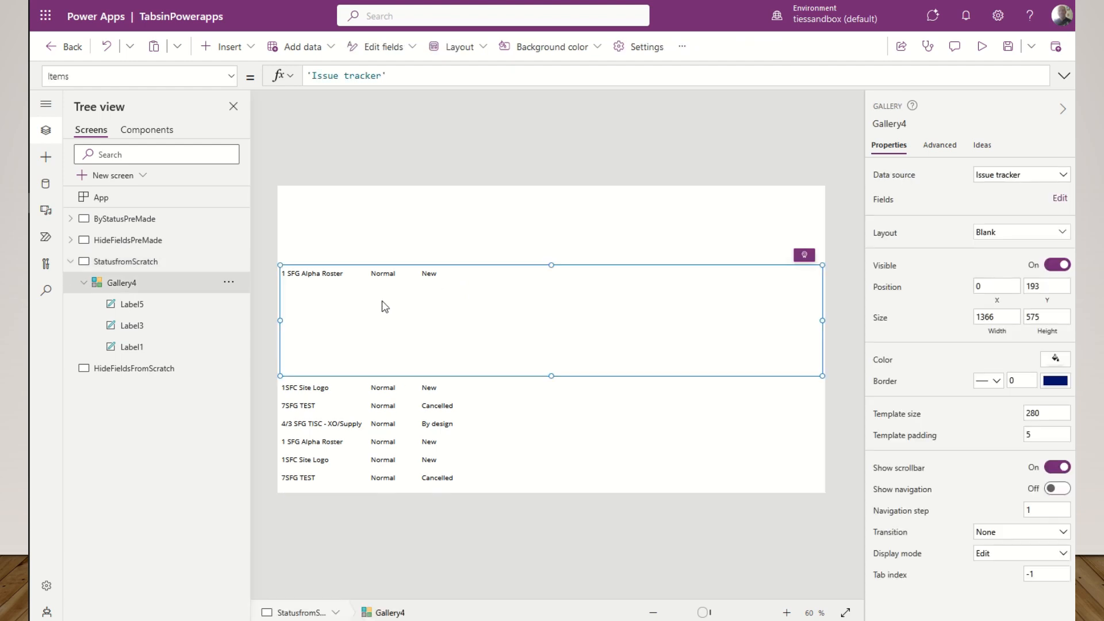
pyautogui.click(249, 49)
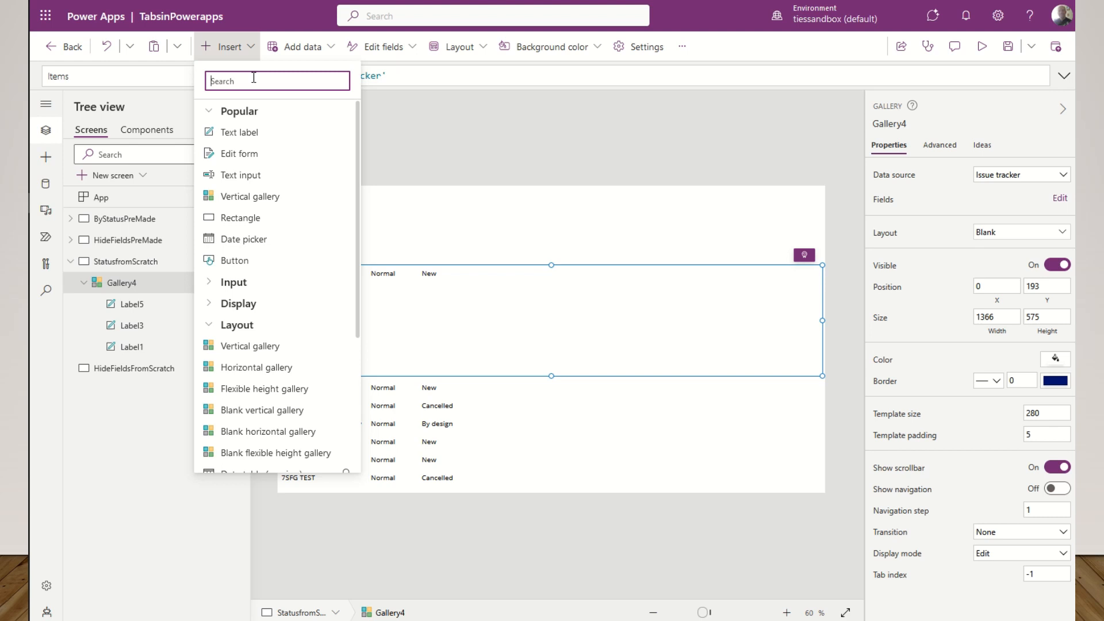
pyautogui.click(210, 329)
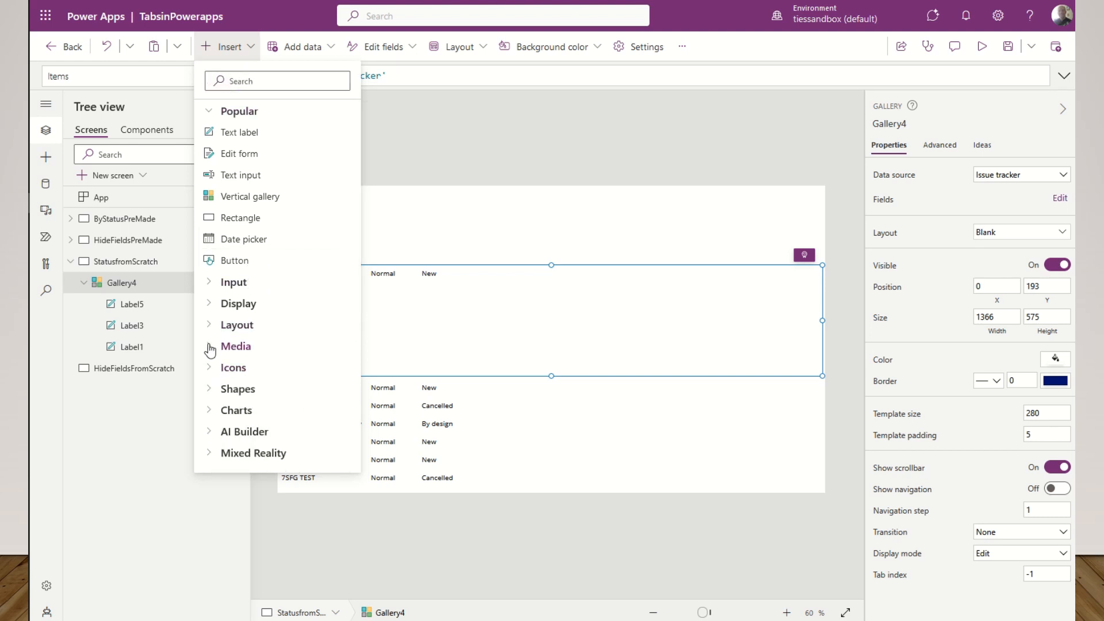
pyautogui.click(209, 347)
pyautogui.click(237, 371)
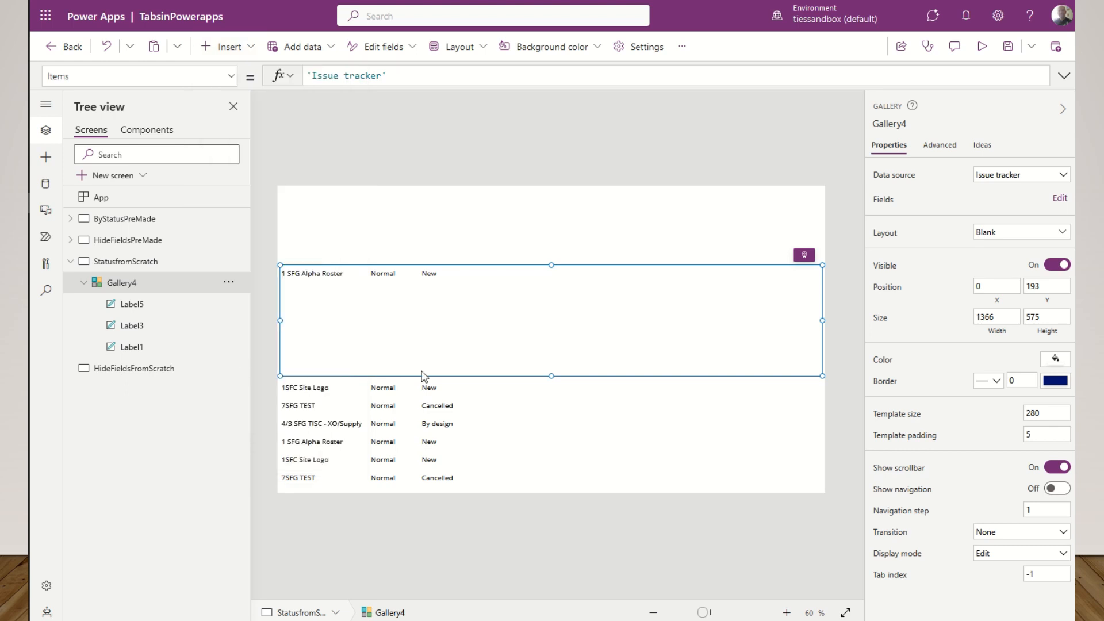
pyautogui.moveTo(335, 321); pyautogui.dragTo(468, 280)
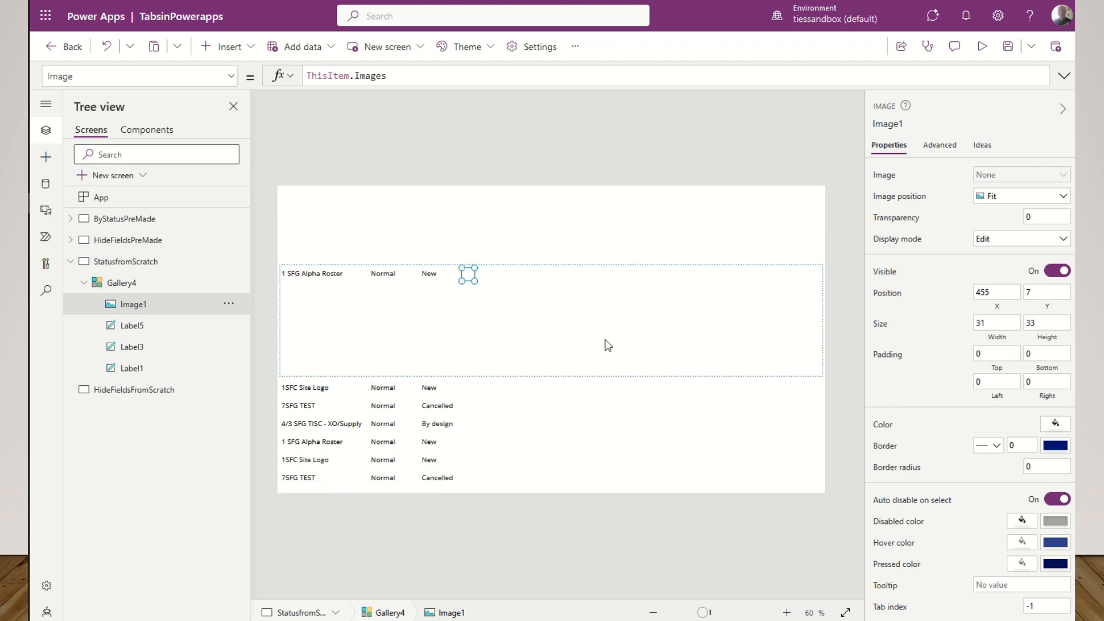
# - Set the image's source formula to ThisItem.'Assigned to'.Picture
pyautogui.doubleClick(375, 76)
pyautogui.write('assign')
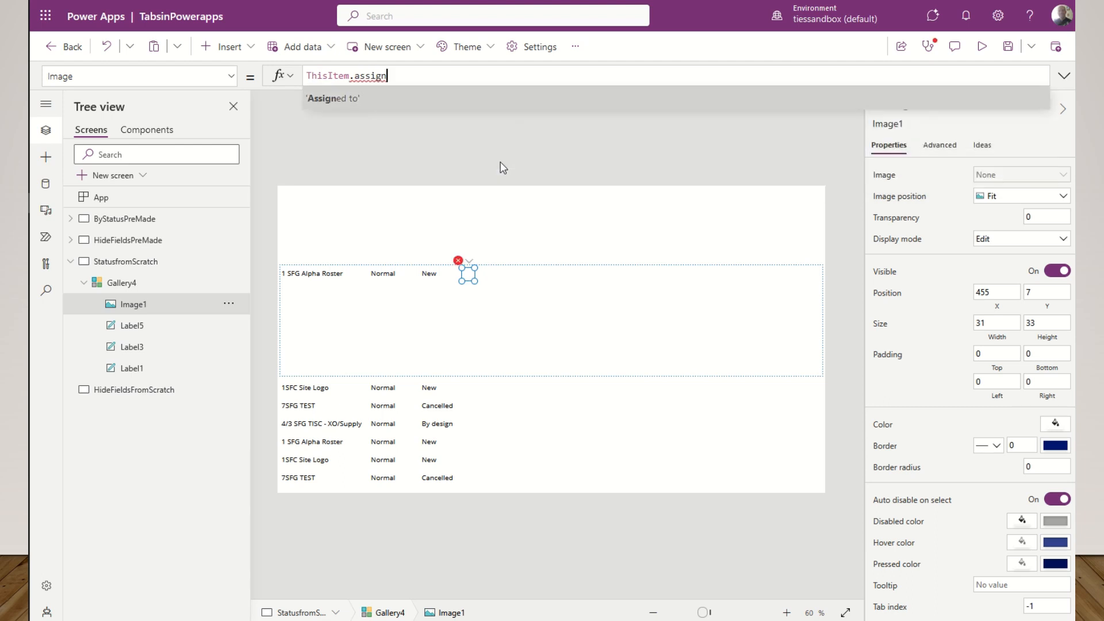
pyautogui.press('Tab')
pyautogui.write('.')
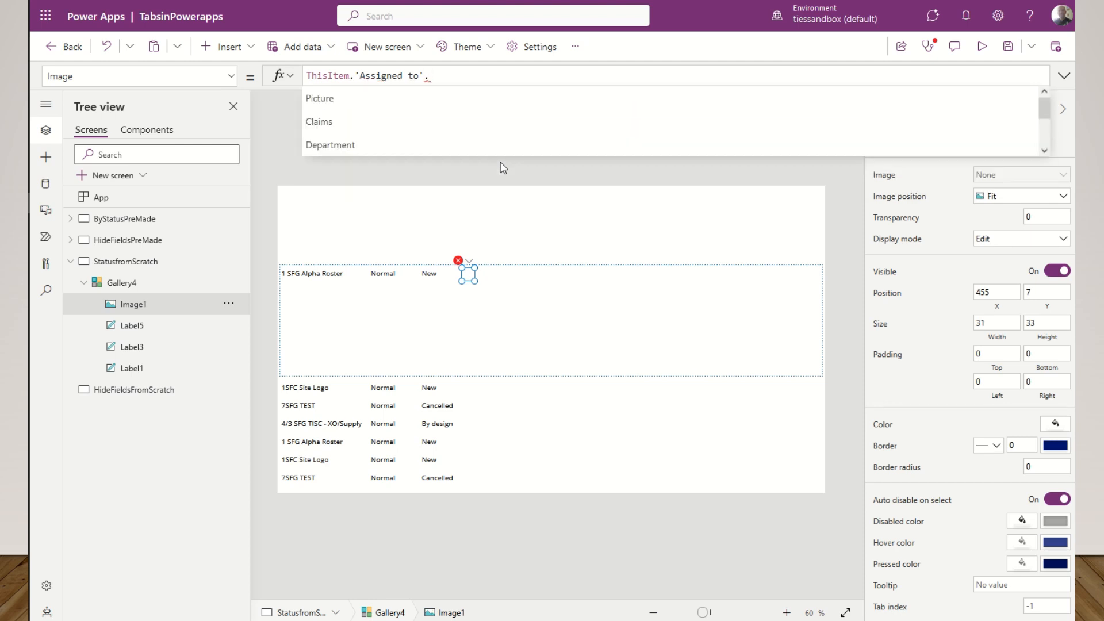
pyautogui.press('Tab')
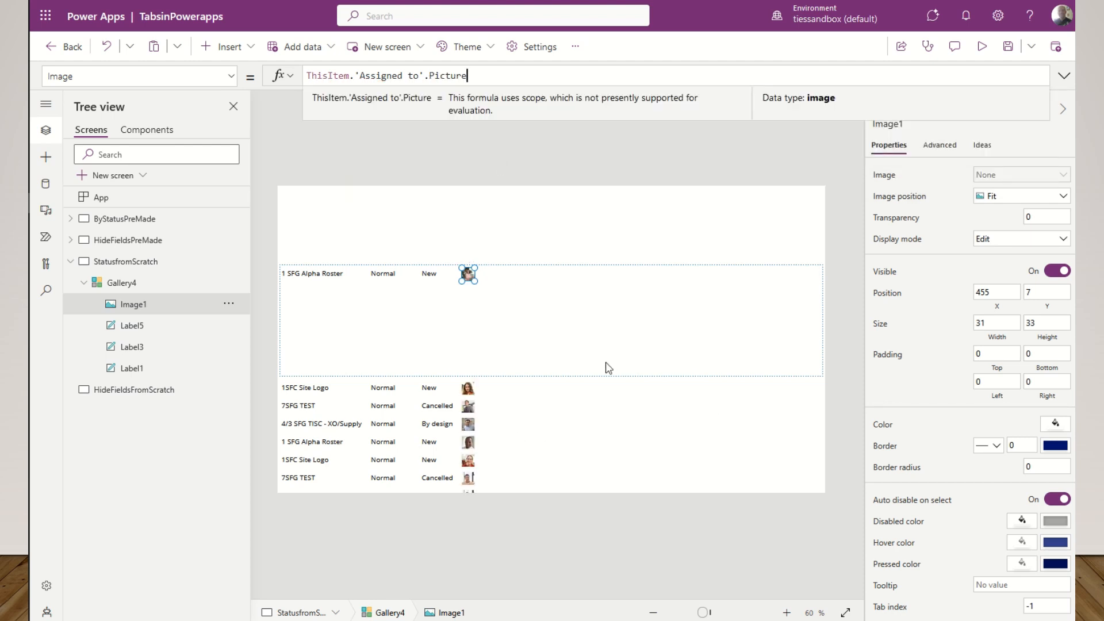
# - Add a text label to the gallery template and place it directly beside the image at X 486, Y 7
pyautogui.click(247, 47)
pyautogui.click(245, 132)
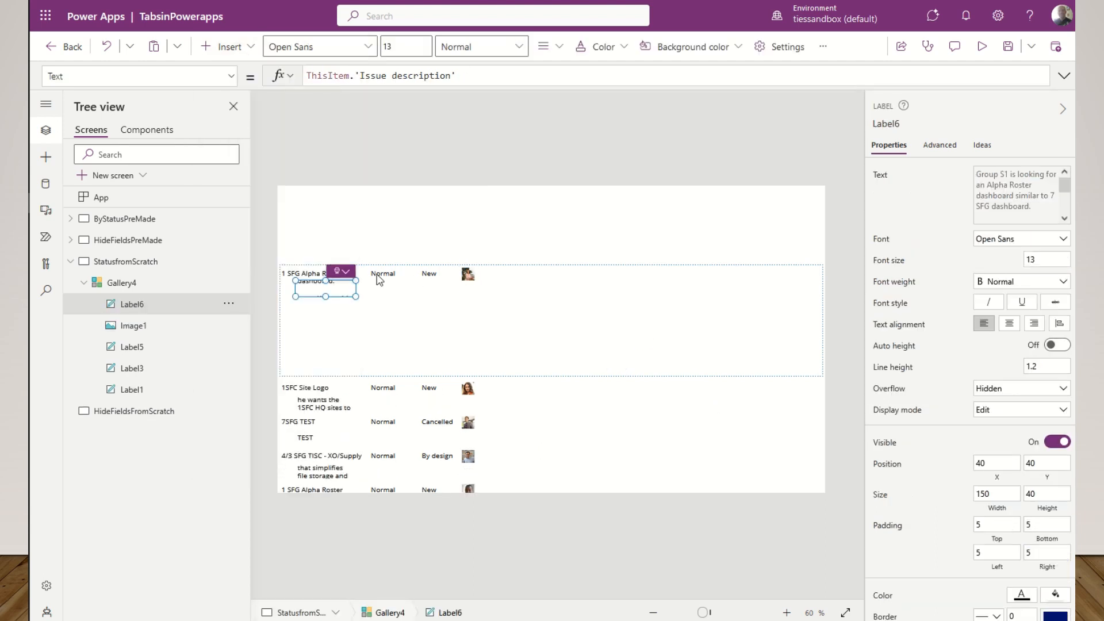
pyautogui.moveTo(338, 288); pyautogui.dragTo(519, 278)
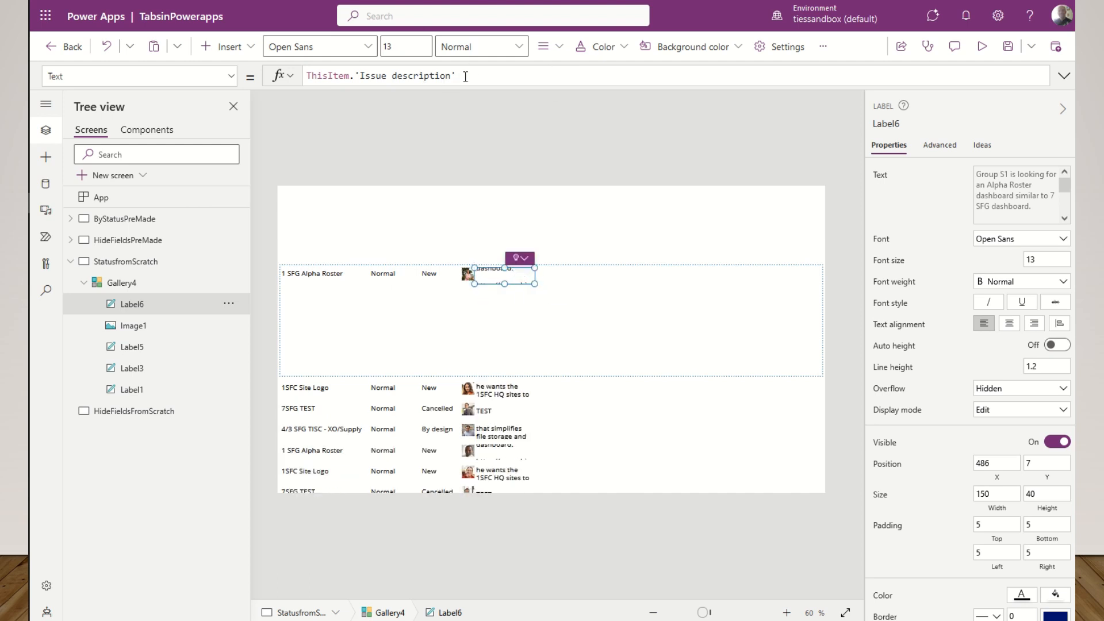
# - Set the text of the label beside the image to ThisItem.'Assigned to'.DisplayName
pyautogui.moveTo(465, 76); pyautogui.dragTo(360, 78)
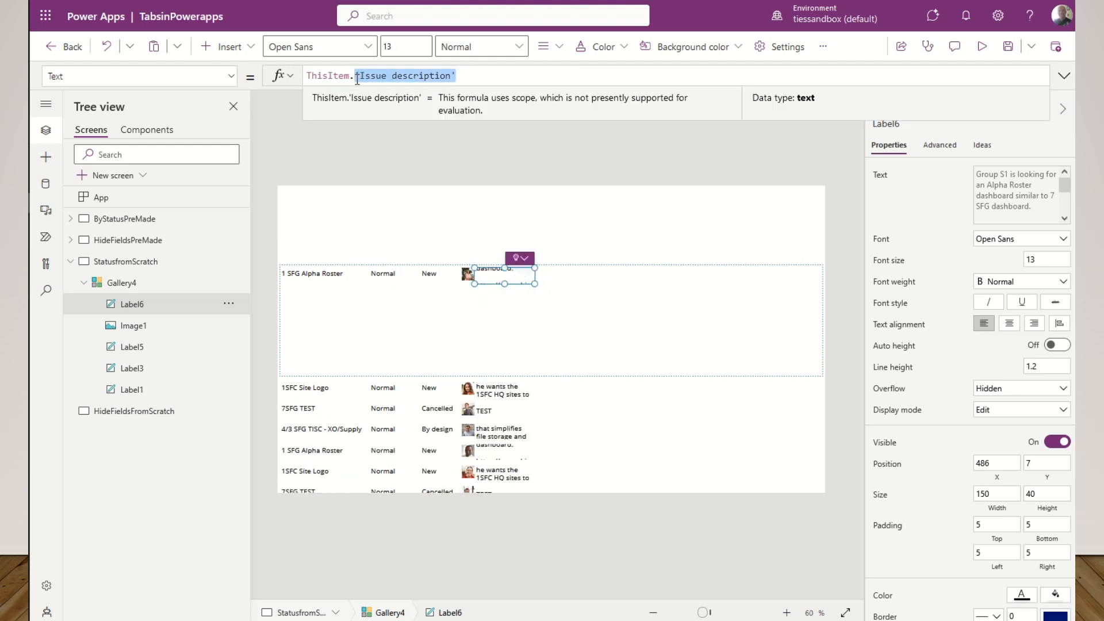
pyautogui.write('assign')
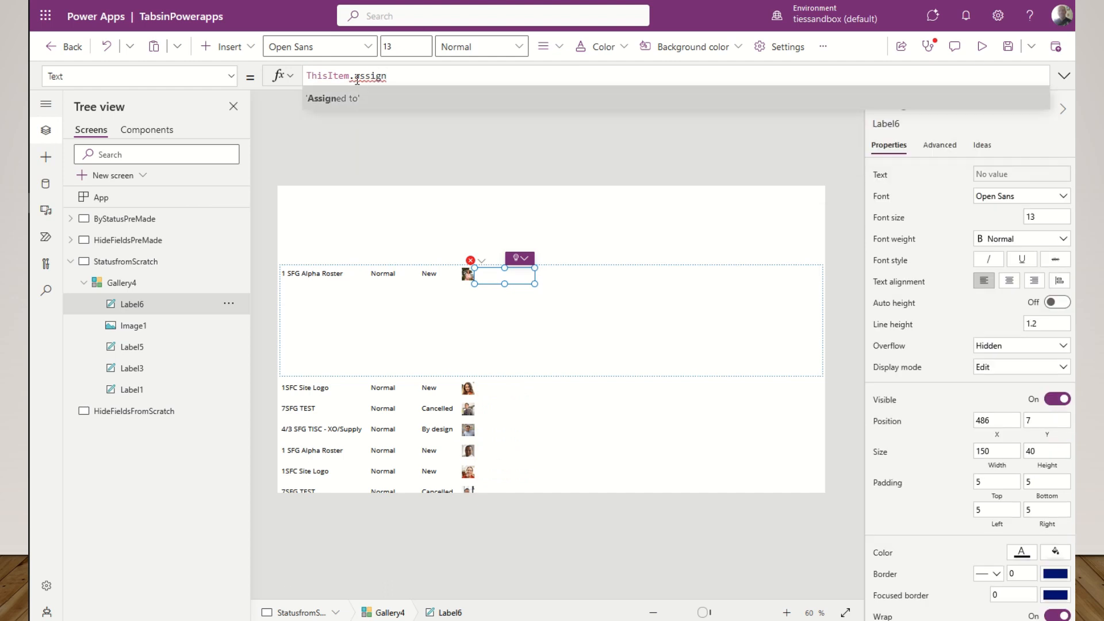
pyautogui.press('Tab')
pyautogui.write('.')
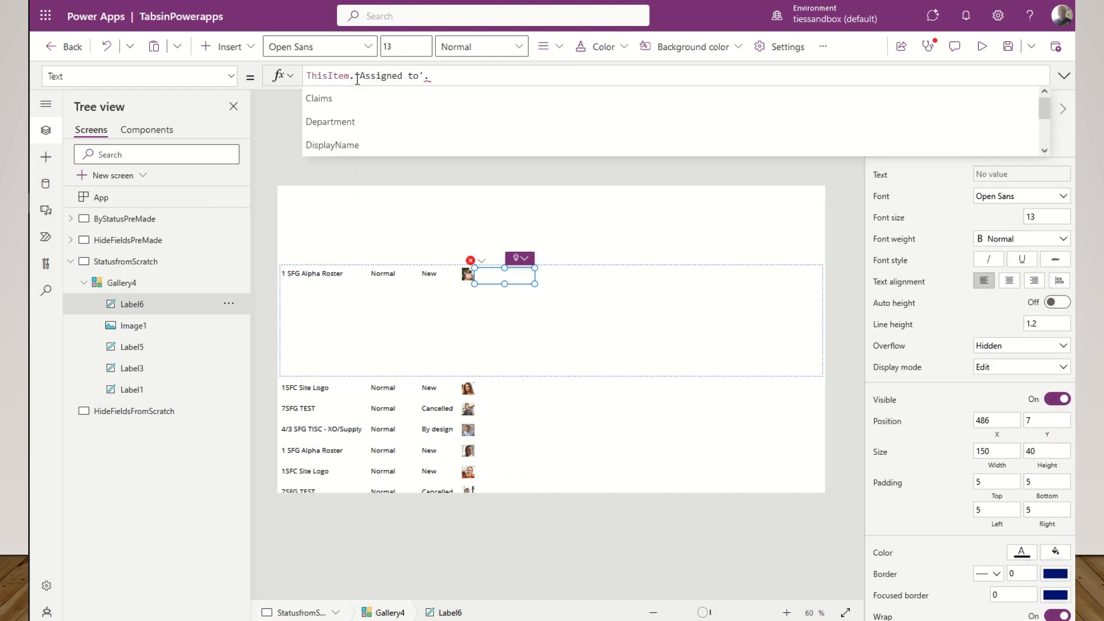
pyautogui.press('Down')
pyautogui.press('Down')
pyautogui.press('Down')
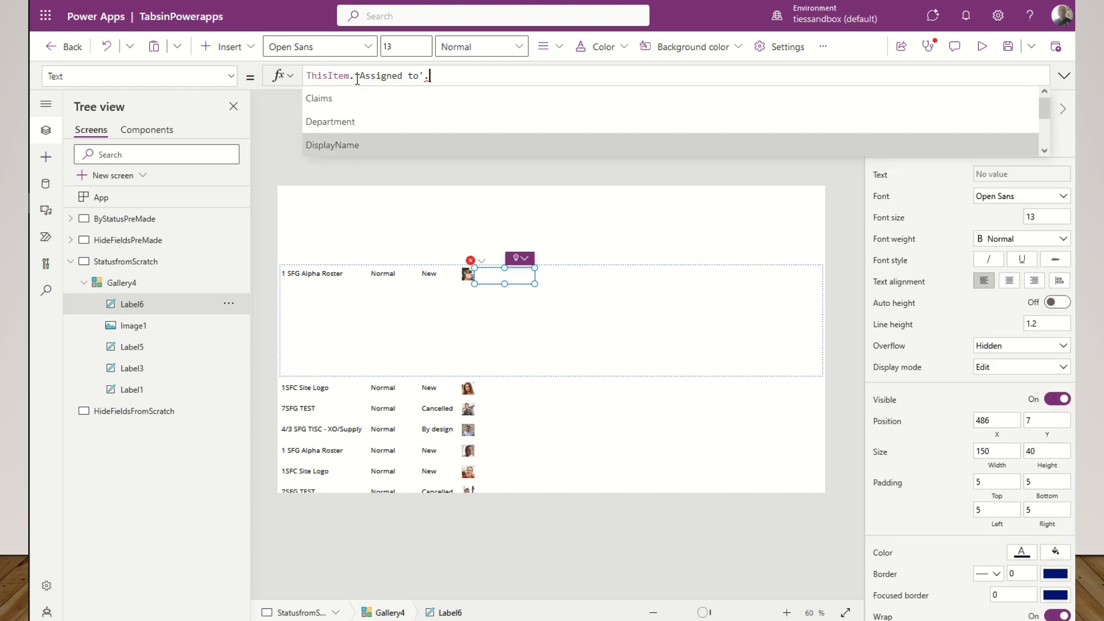
pyautogui.press('Tab')
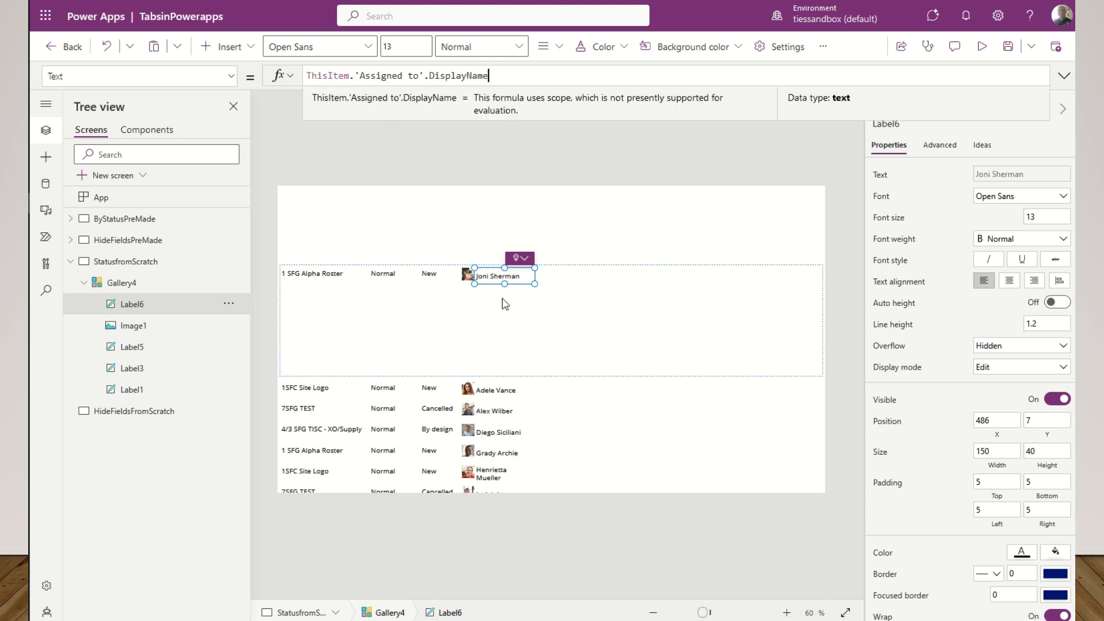
pyautogui.click(584, 325)
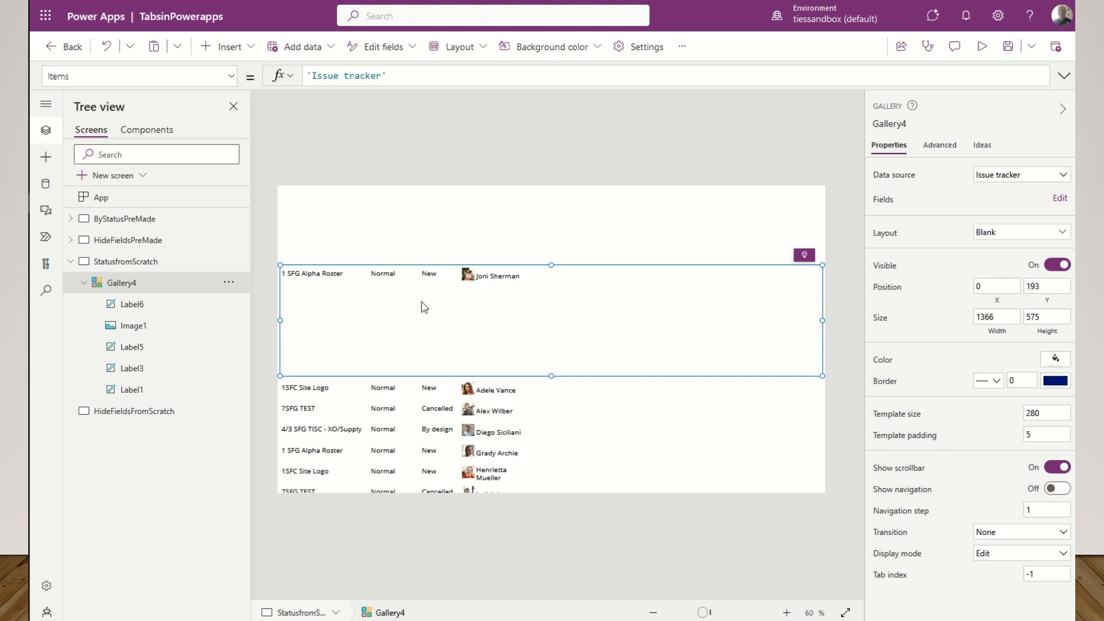
# - Check the ByStatusPreMade columns and add a text label to the StatusfromScratch gallery template at X 730, Y 7
pyautogui.click(134, 219)
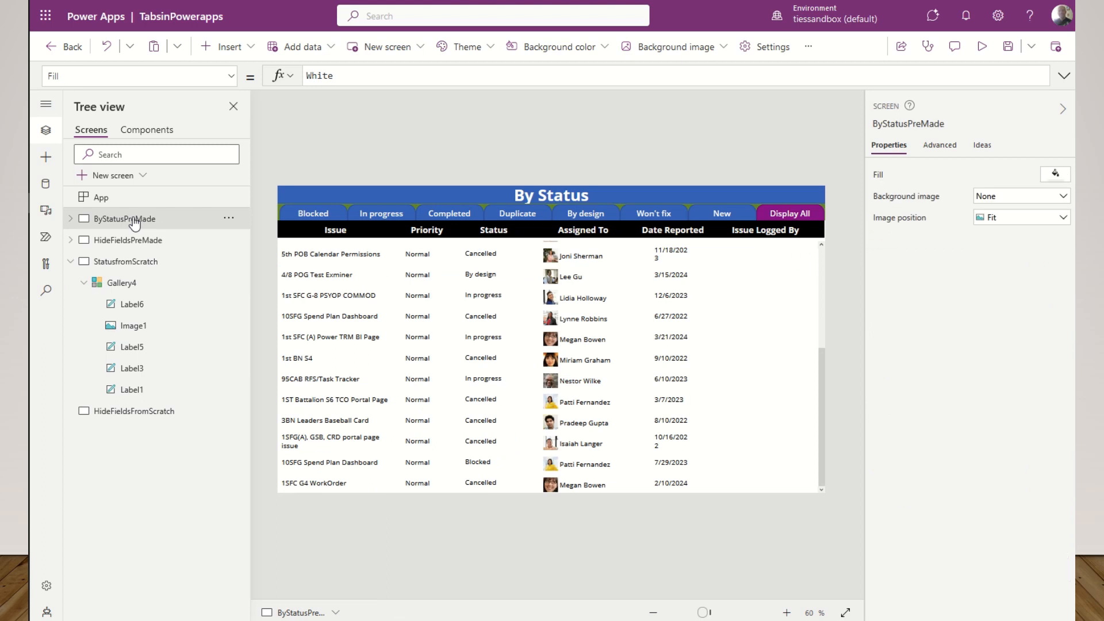
pyautogui.click(129, 262)
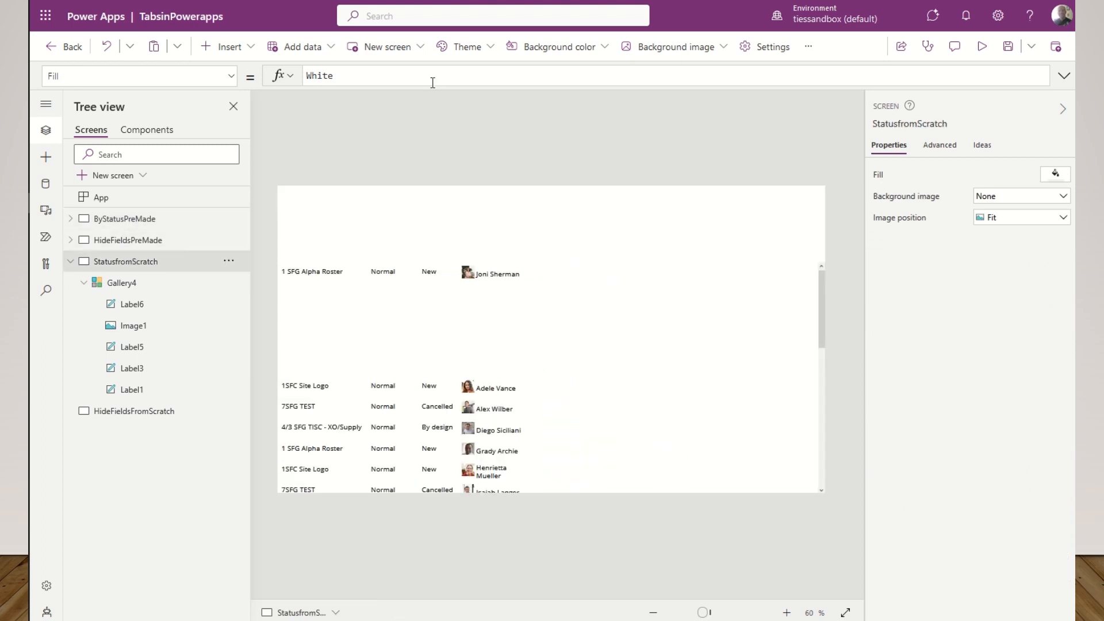
pyautogui.click(328, 305)
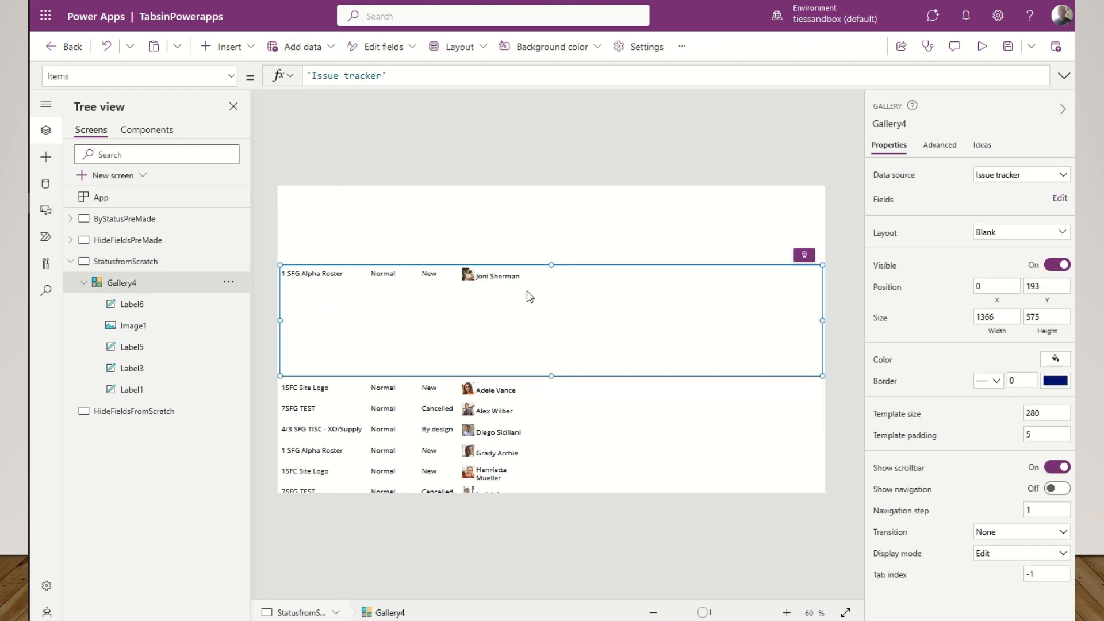
pyautogui.click(245, 47)
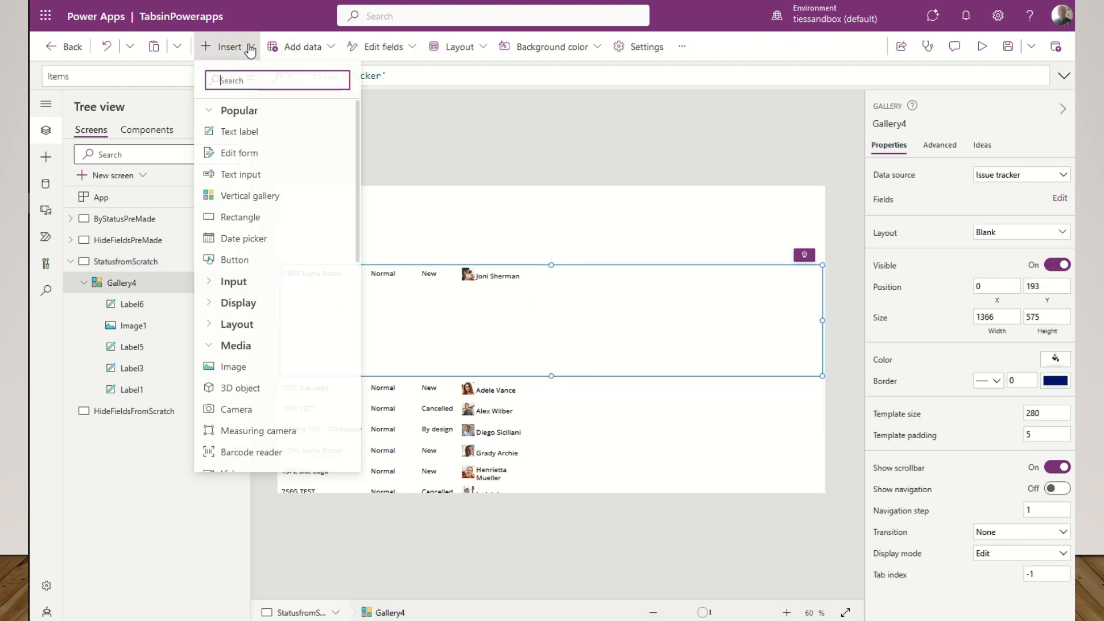
pyautogui.click(247, 132)
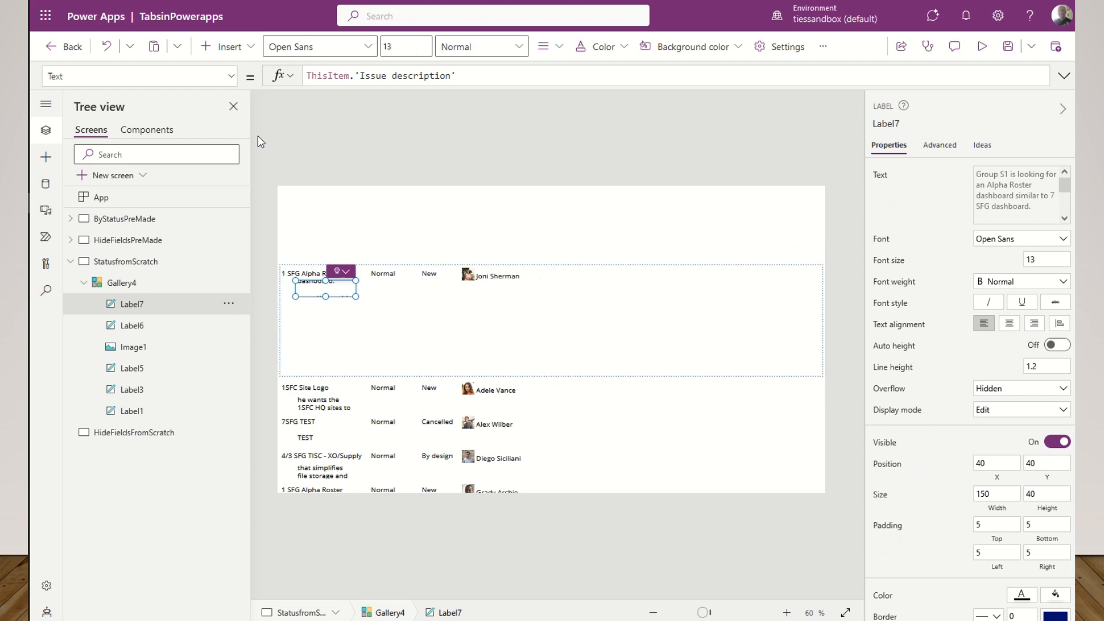
pyautogui.moveTo(334, 289); pyautogui.dragTo(609, 279)
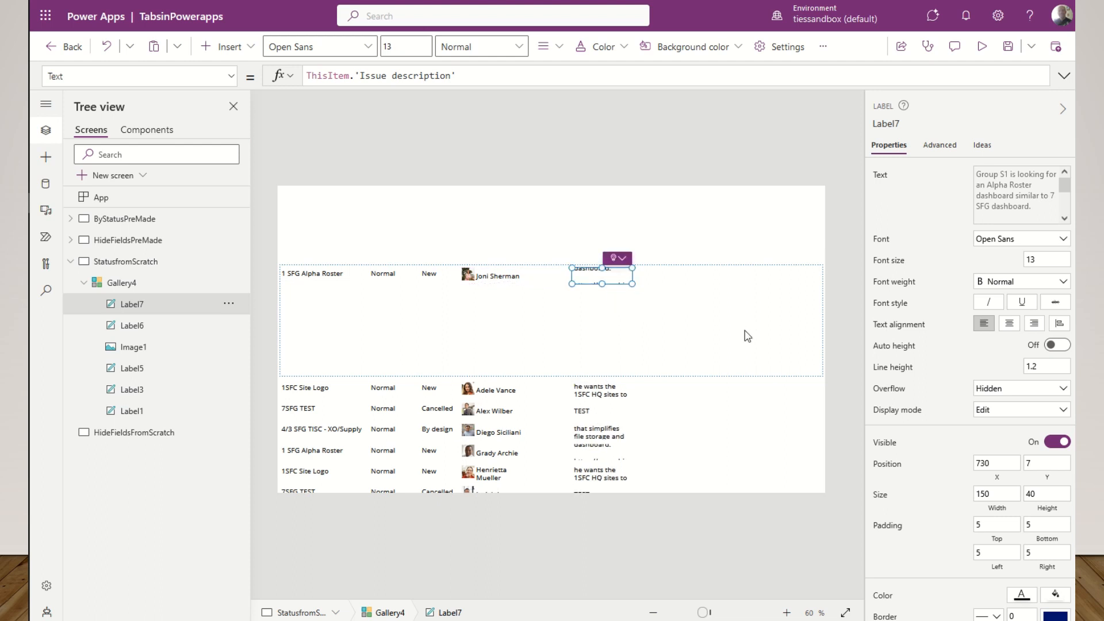
# - Set the text of the new label at X 730 to ThisItem.'Date reported'
pyautogui.moveTo(472, 71); pyautogui.dragTo(355, 78)
pyautogui.write('date')
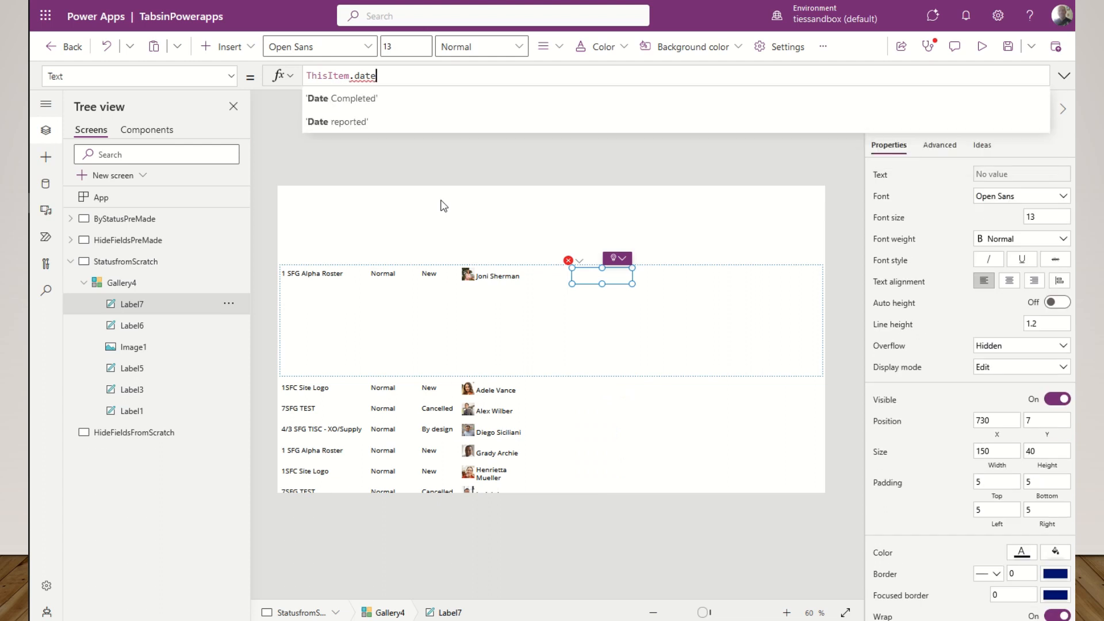
pyautogui.press('Down')
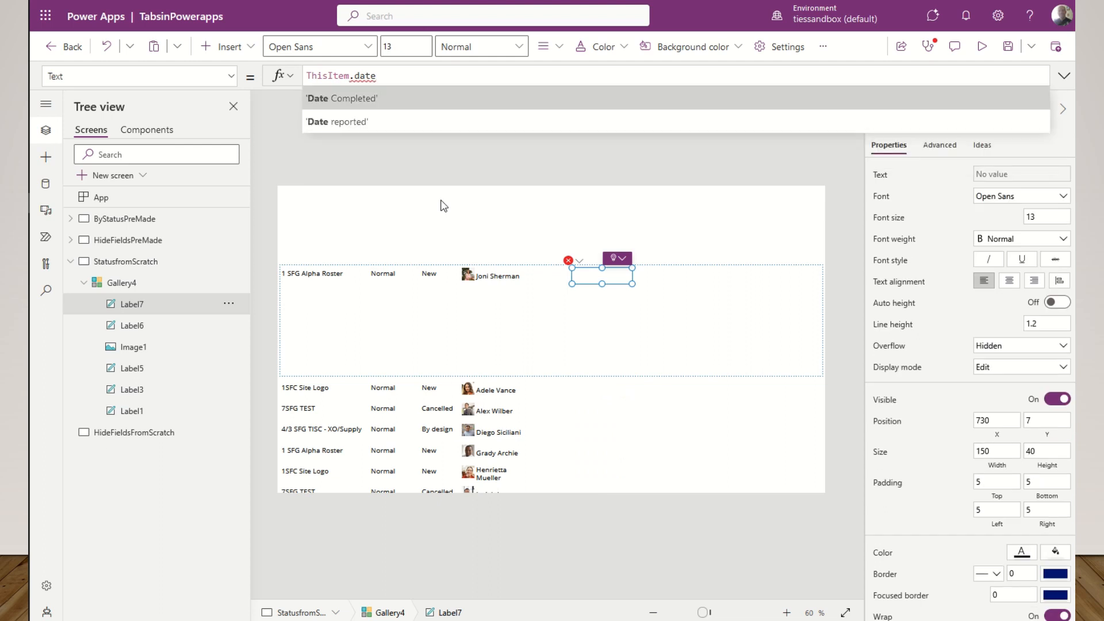
pyautogui.press('Down')
pyautogui.press('Return')
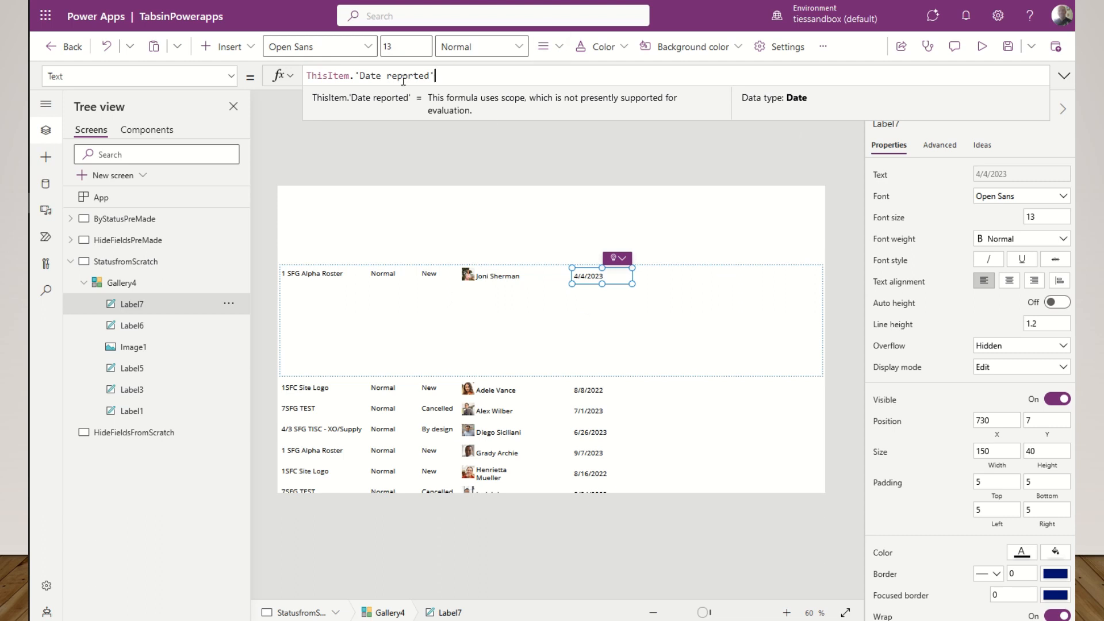
# - Add another text label to the gallery template and place it beyond the date label at X 901, Y 7
pyautogui.click(254, 48)
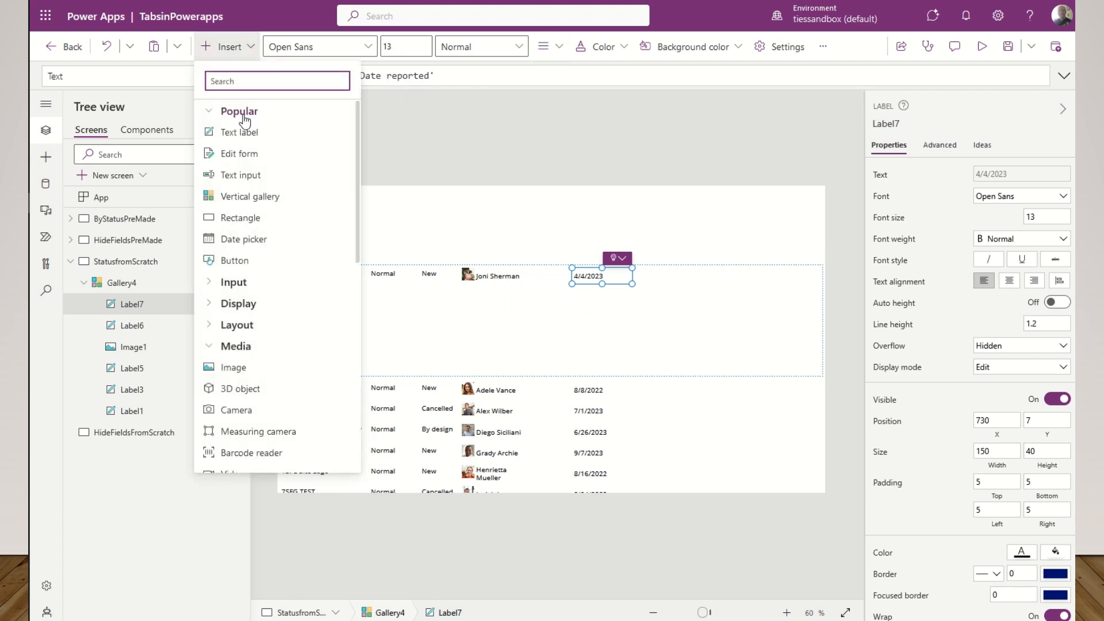
pyautogui.press('Escape')
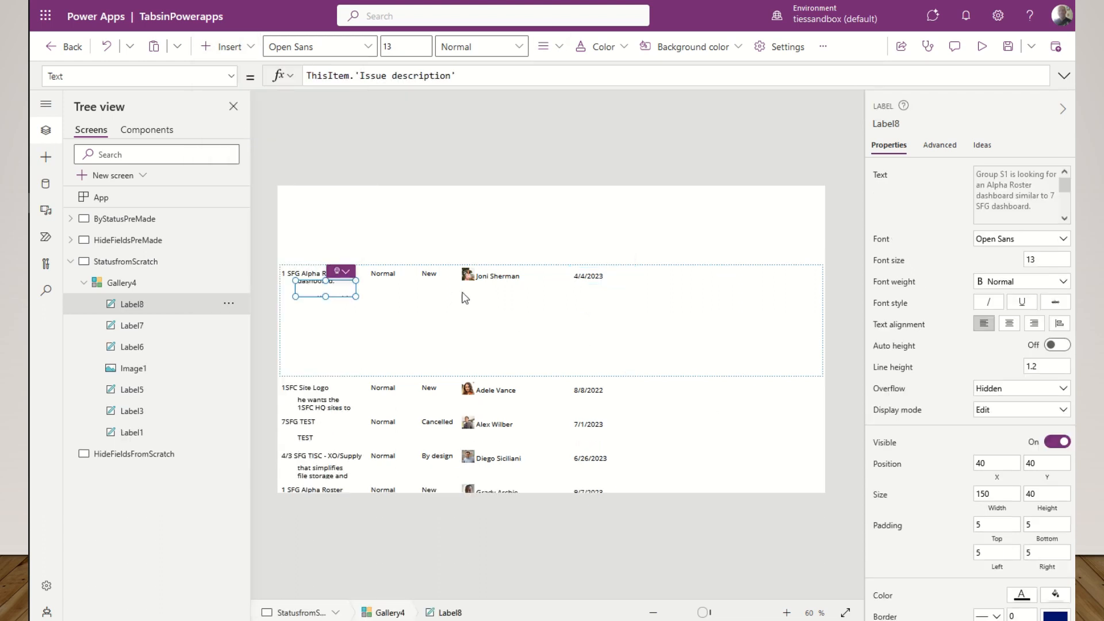
pyautogui.moveTo(345, 291); pyautogui.dragTo(703, 278)
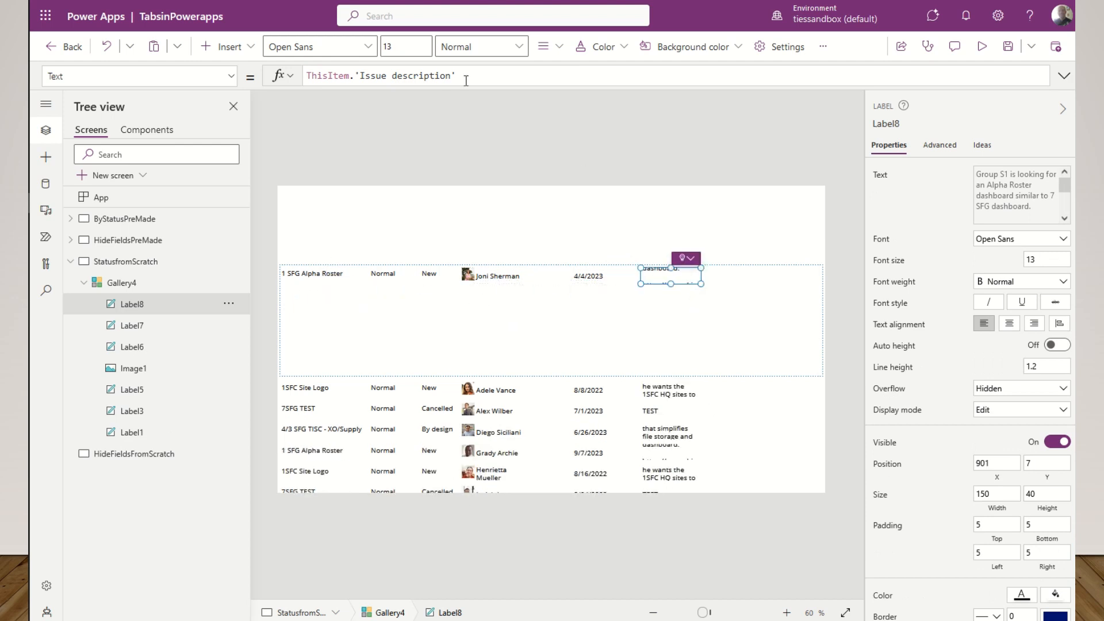
# - Set the text of the label at X 901 to ThisItem.'Issue logged by'.DisplayName
pyautogui.click(371, 75)
pyautogui.doubleClick(357, 76)
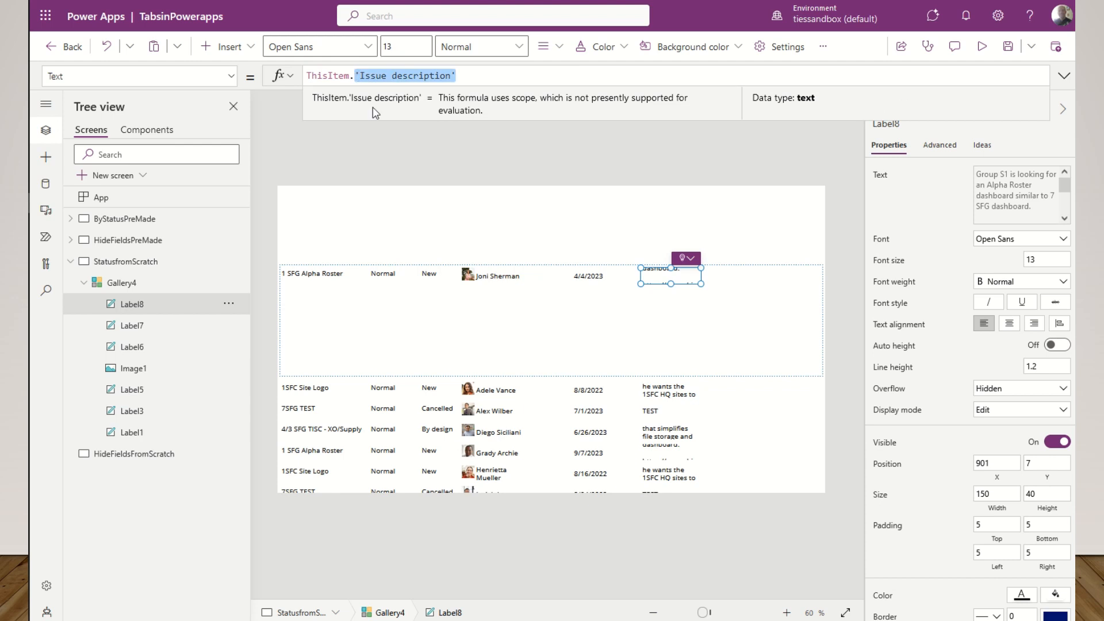
pyautogui.write('logged')
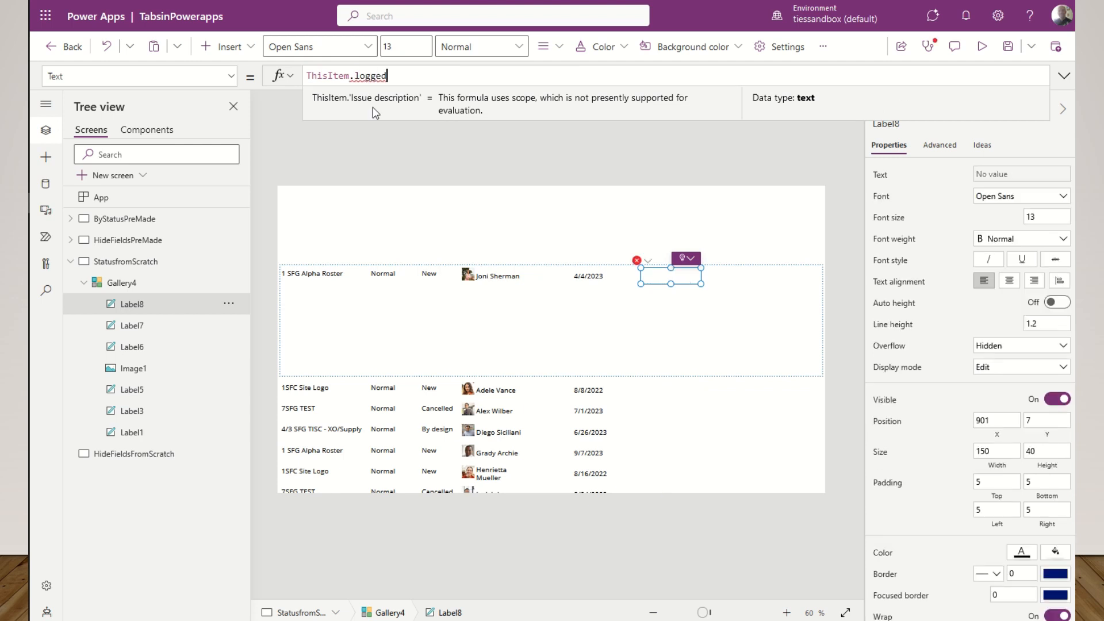
pyautogui.click(373, 107)
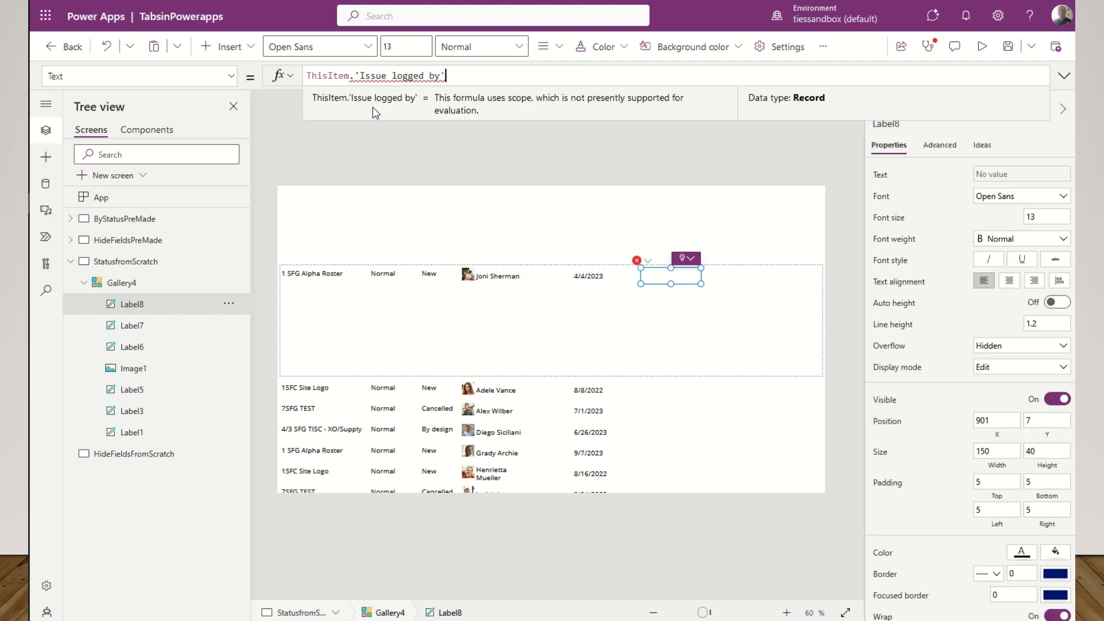
pyautogui.write('.')
pyautogui.press('Down')
pyautogui.press('Down')
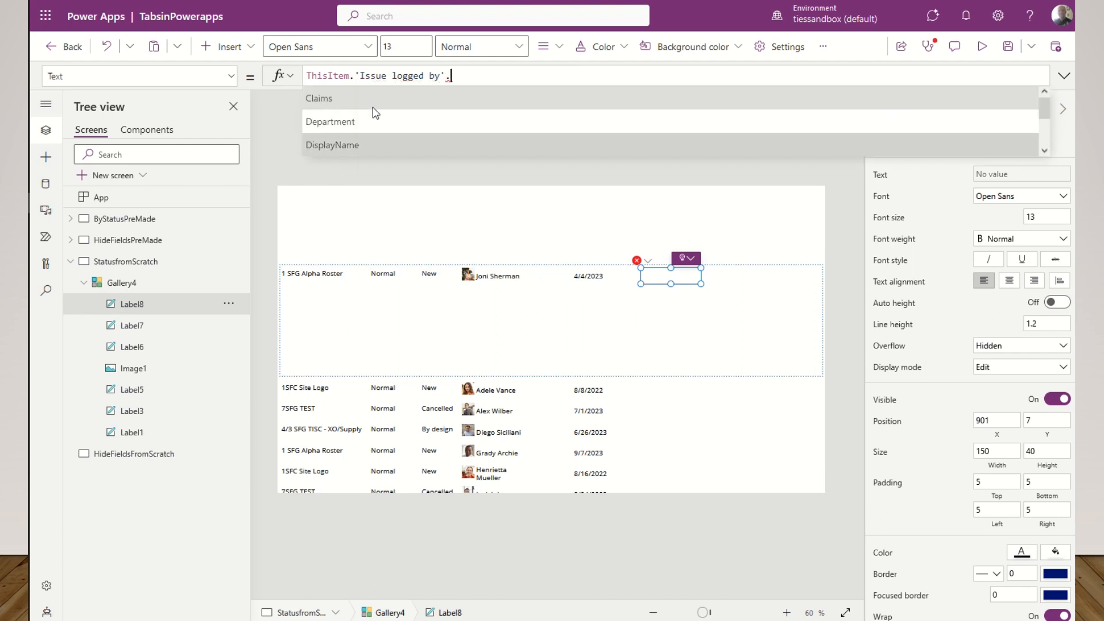
pyautogui.press('Tab')
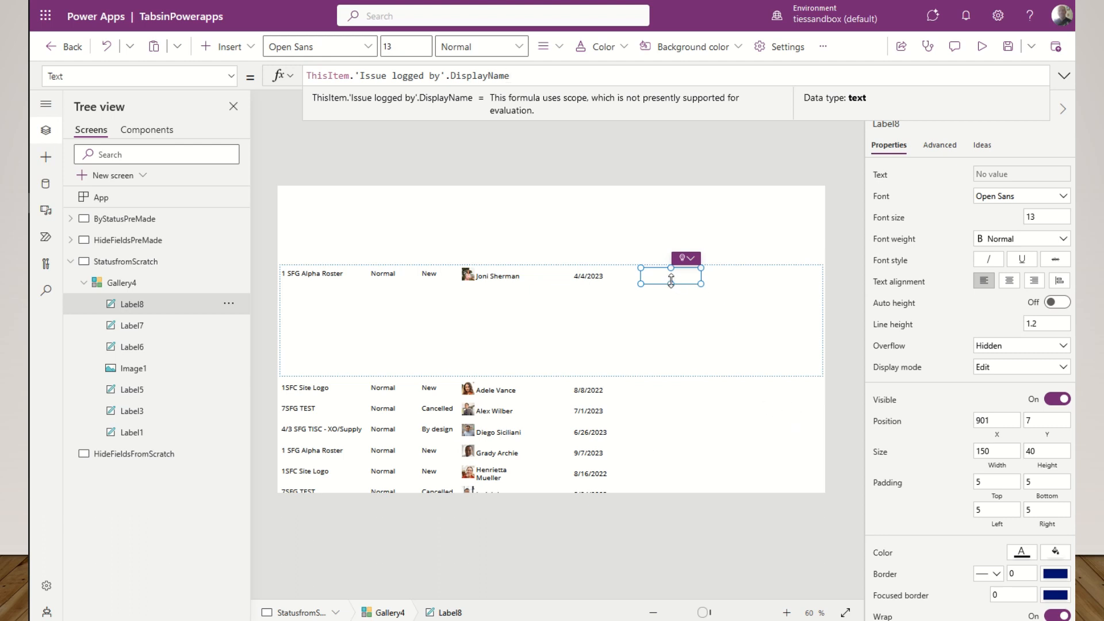
# - Widen the Issue logged by label to 215, place it at X 1129, Y 7, and shift the date label closer to it
pyautogui.moveTo(700, 284); pyautogui.dragTo(773, 278)
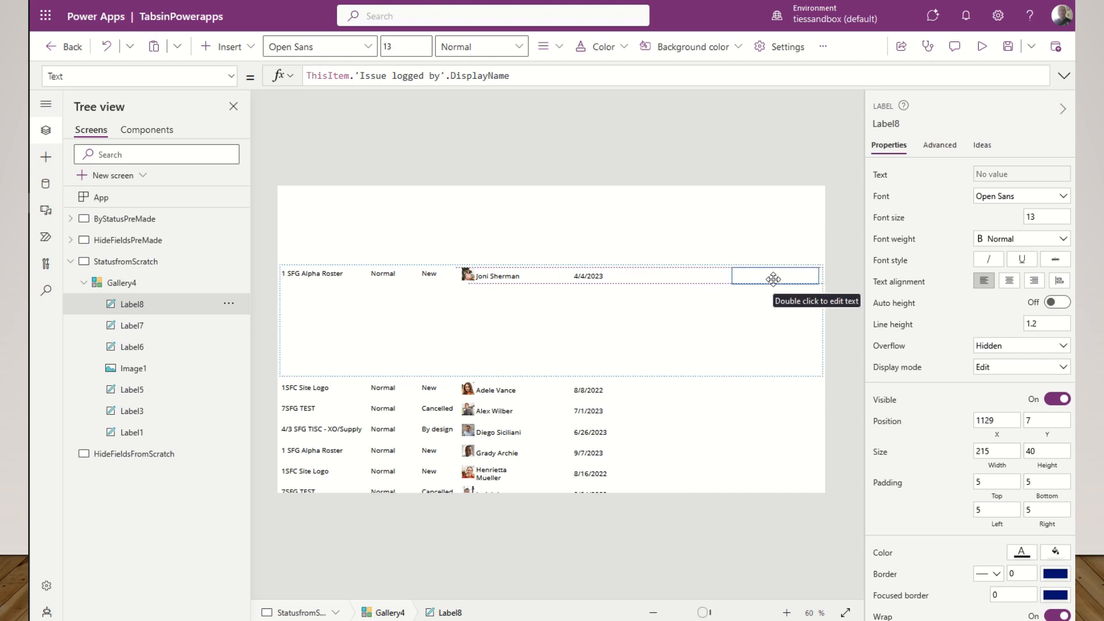
pyautogui.click(591, 277)
pyautogui.moveTo(590, 277); pyautogui.dragTo(684, 277)
# - Move the assignee image and name label together so they sit just before the date label
pyautogui.click(504, 279)
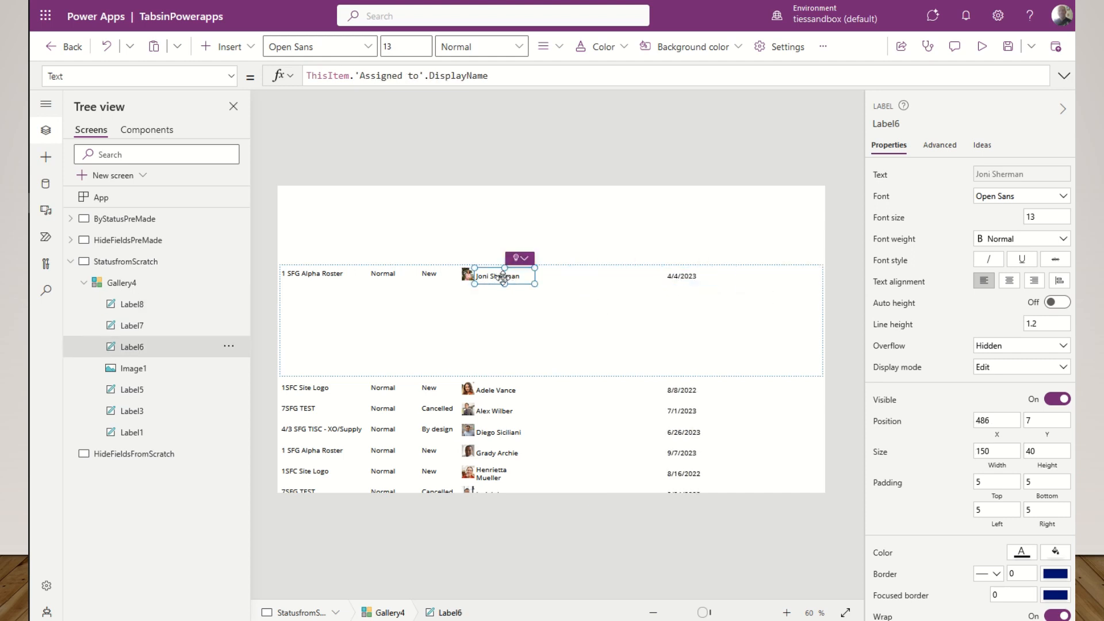
pyautogui.keyDown('shift'); pyautogui.click(467, 275); pyautogui.keyUp('shift')
pyautogui.moveTo(467, 275); pyautogui.dragTo(582, 276)
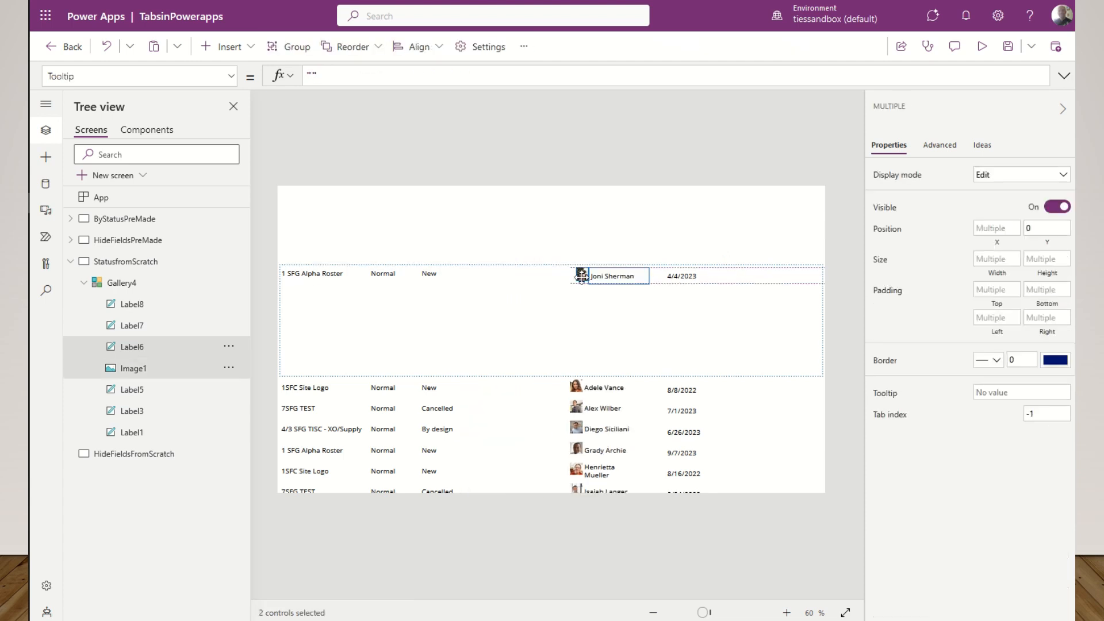
# - Move the status label to X 538, Y 7, shift the priority label next to it, and widen the title label to 388
pyautogui.moveTo(430, 274); pyautogui.dragTo(507, 284)
pyautogui.click(402, 275)
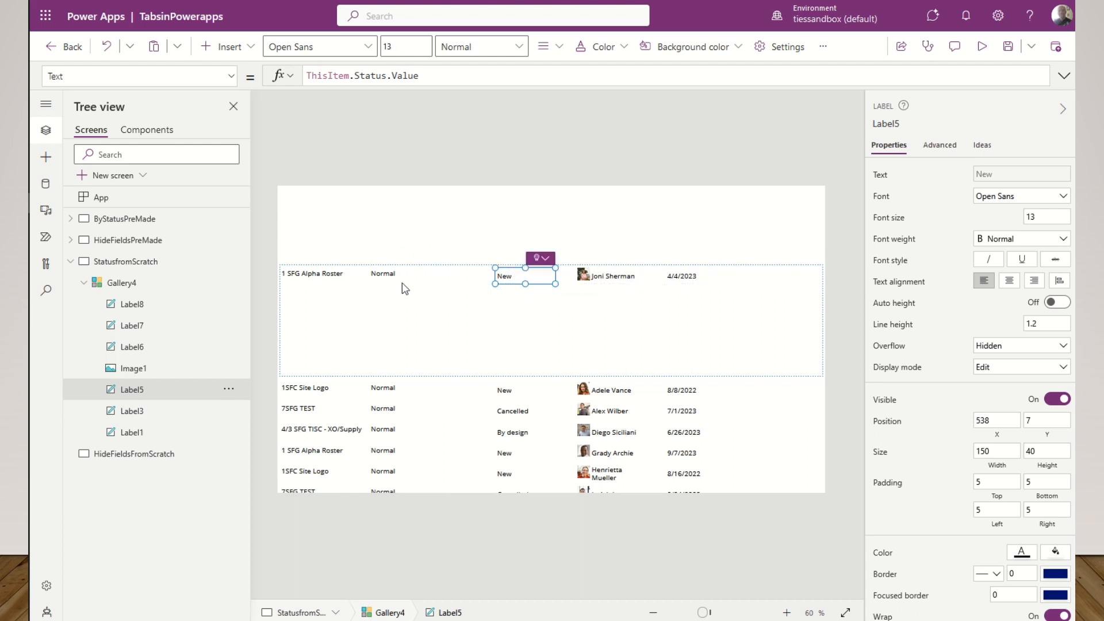
pyautogui.moveTo(384, 275)
pyautogui.mouseDown()
pyautogui.moveTo(451, 276)
pyautogui.moveTo(378, 278)
pyautogui.mouseUp()
pyautogui.click(342, 282)
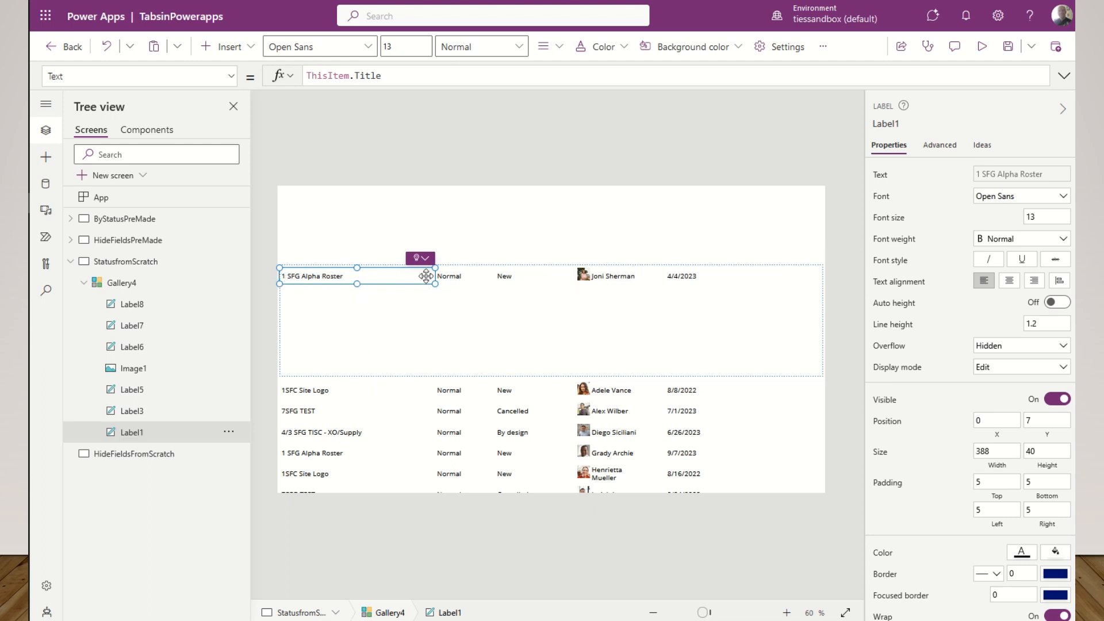
# - Set the gallery's TemplateSize formula to Label1.Height
pyautogui.click(390, 334)
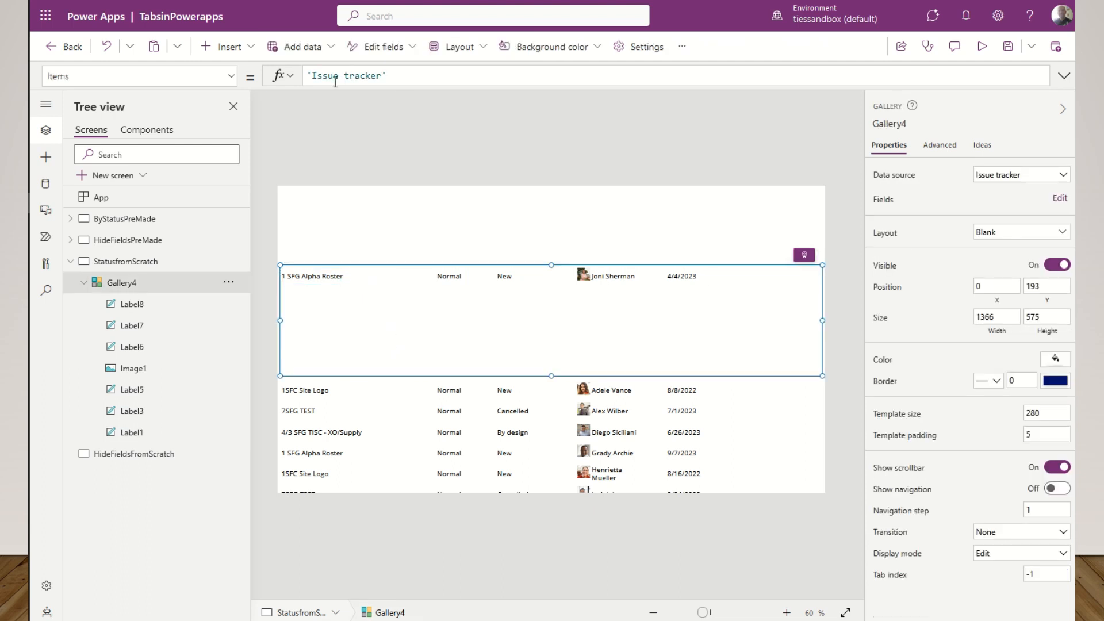
pyautogui.click(231, 76)
pyautogui.scroll(-5, 163, 270)
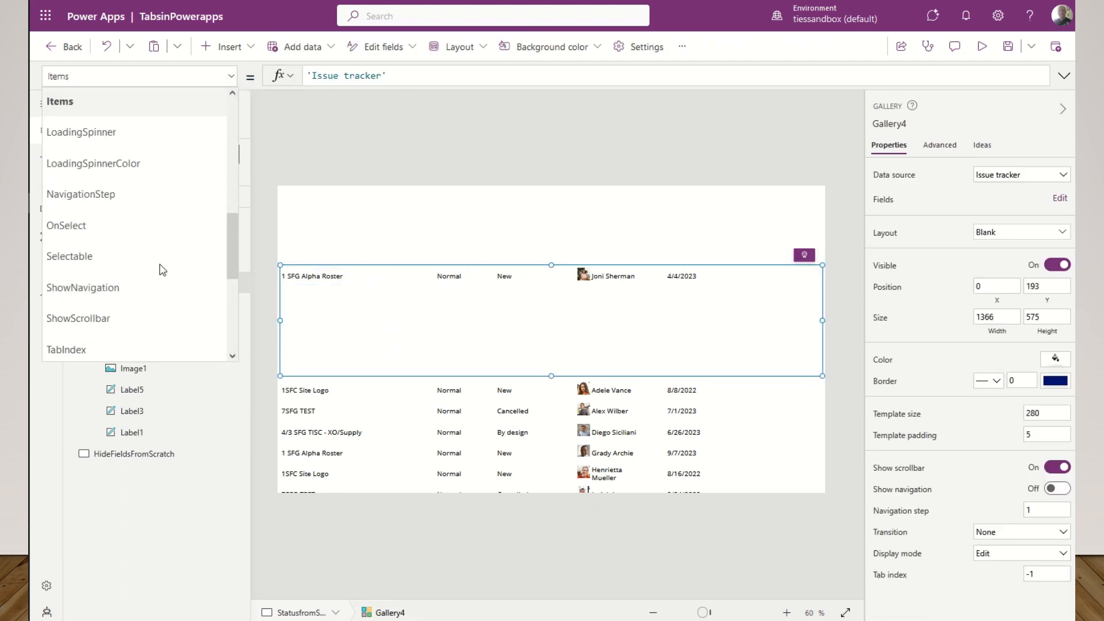
pyautogui.scroll(-4, 161, 267)
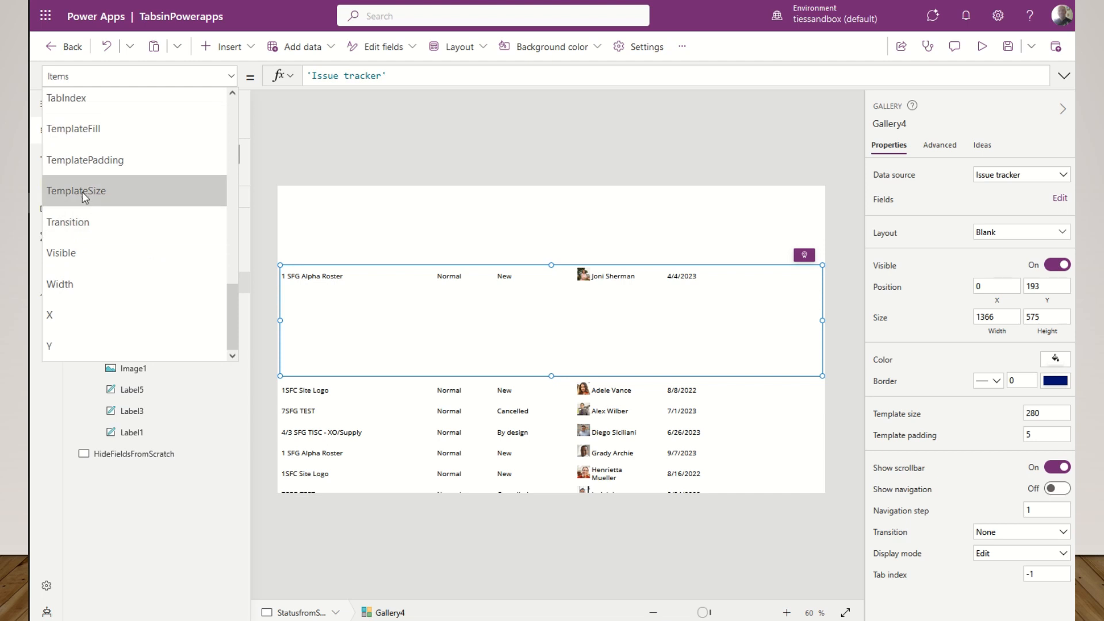
pyautogui.click(85, 196)
pyautogui.click(365, 76)
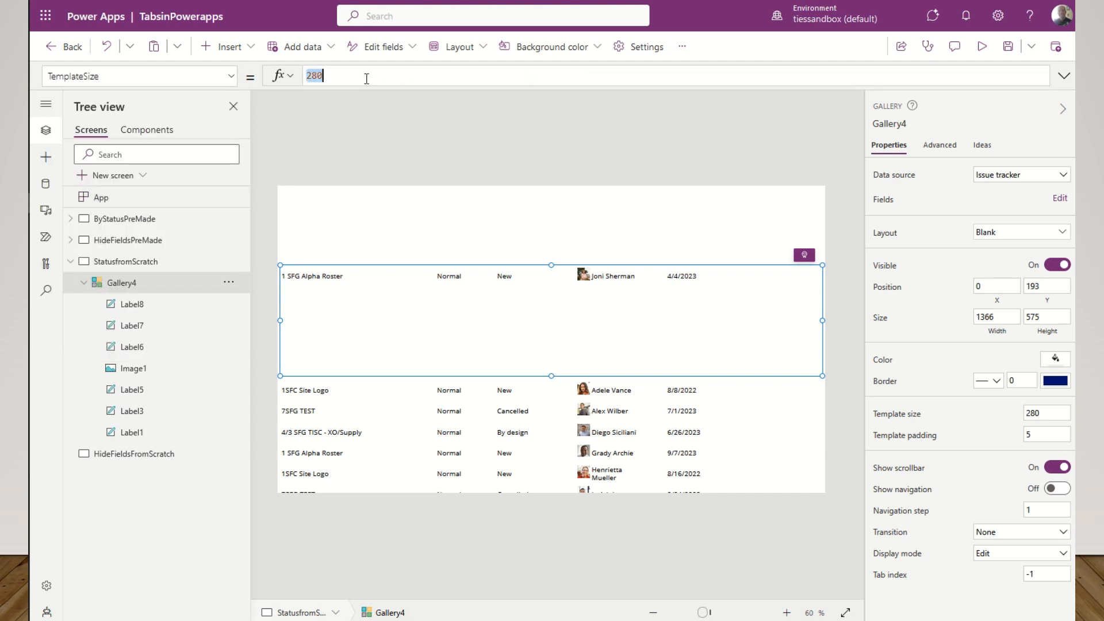
pyautogui.click(327, 279)
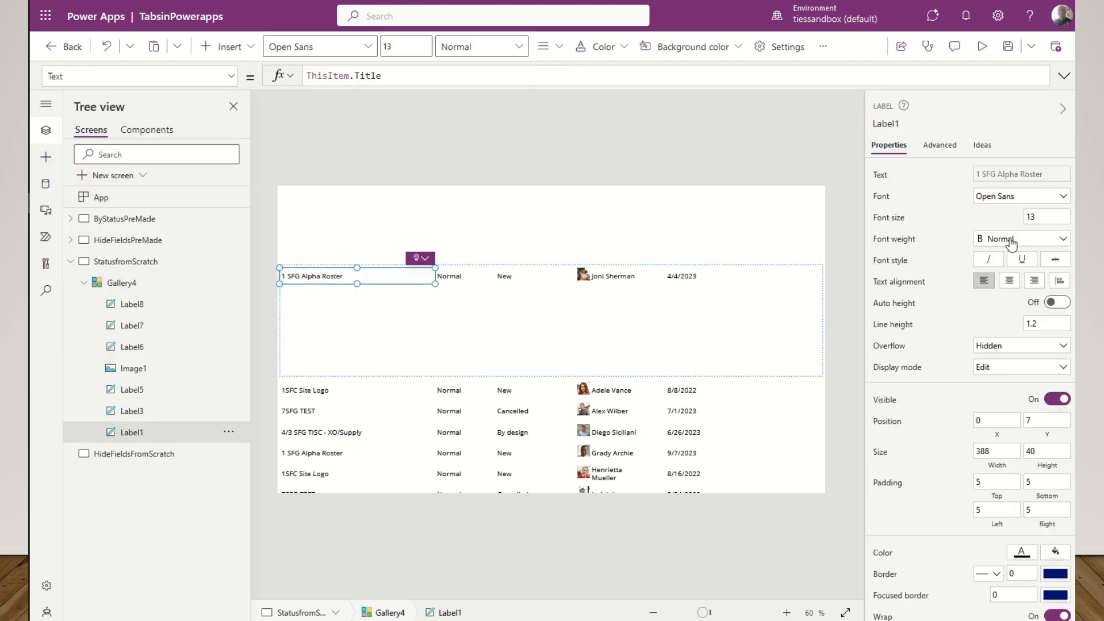
pyautogui.click(371, 349)
pyautogui.doubleClick(374, 73)
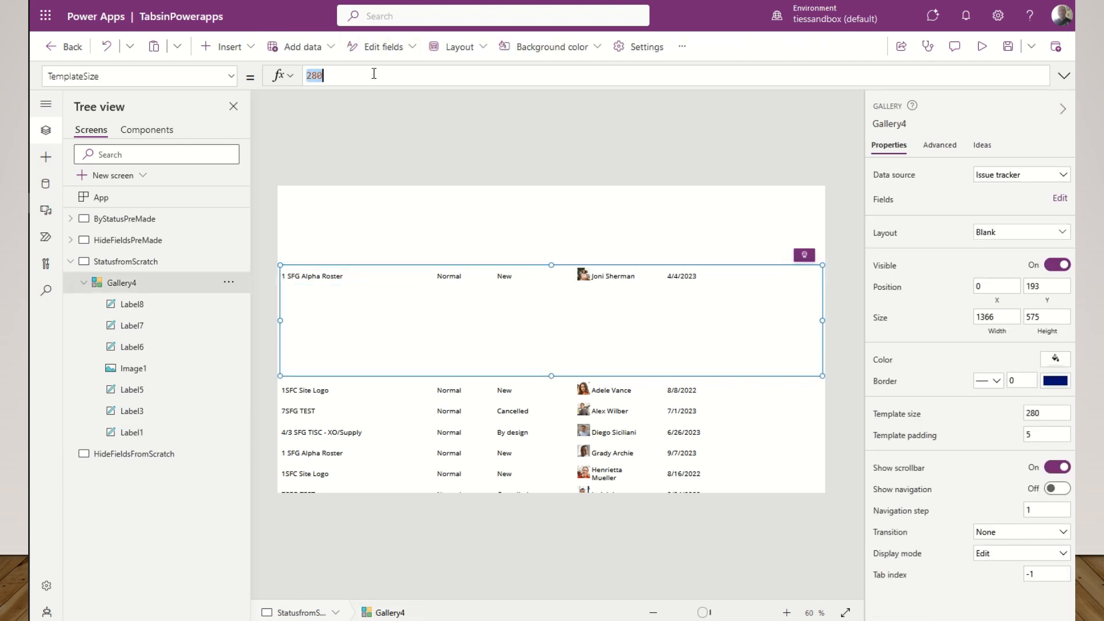
pyautogui.write('label')
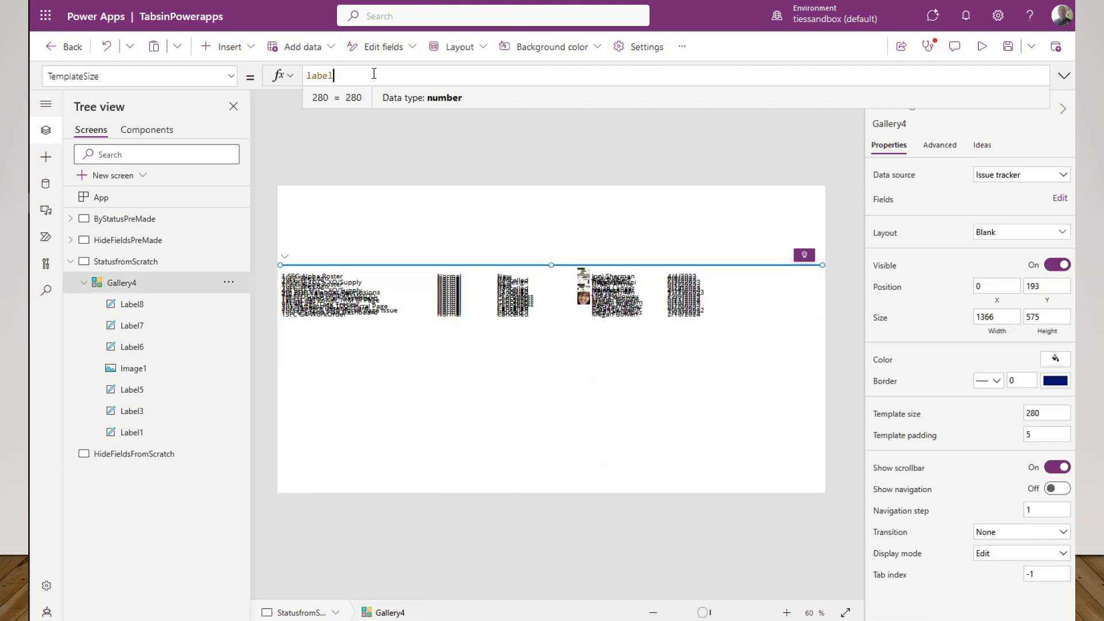
pyautogui.write('11.')
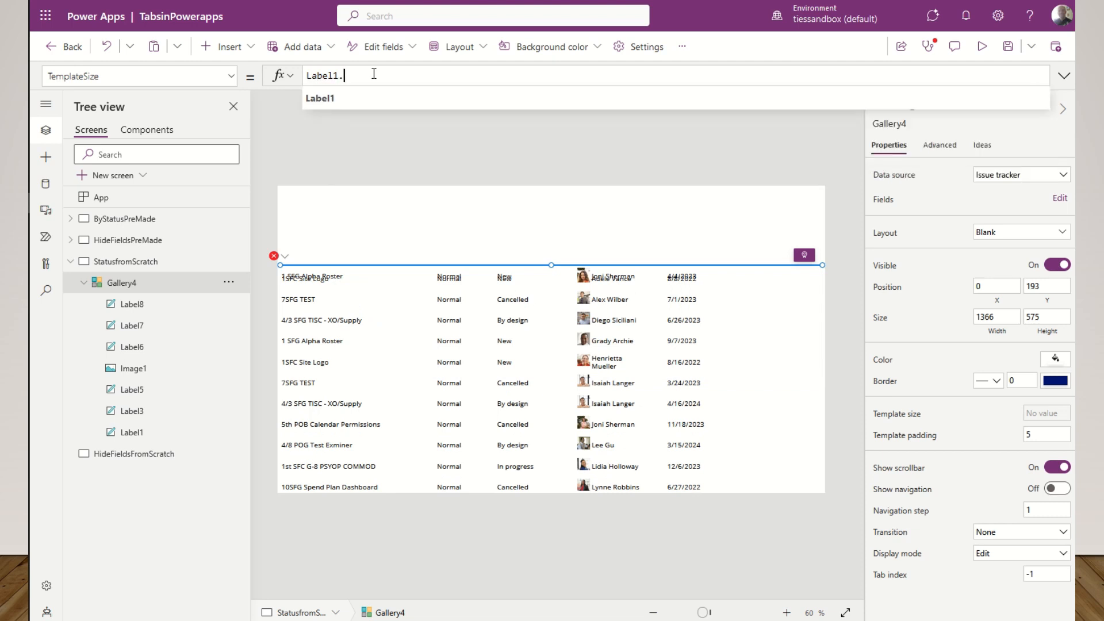
pyautogui.write('Heigh')
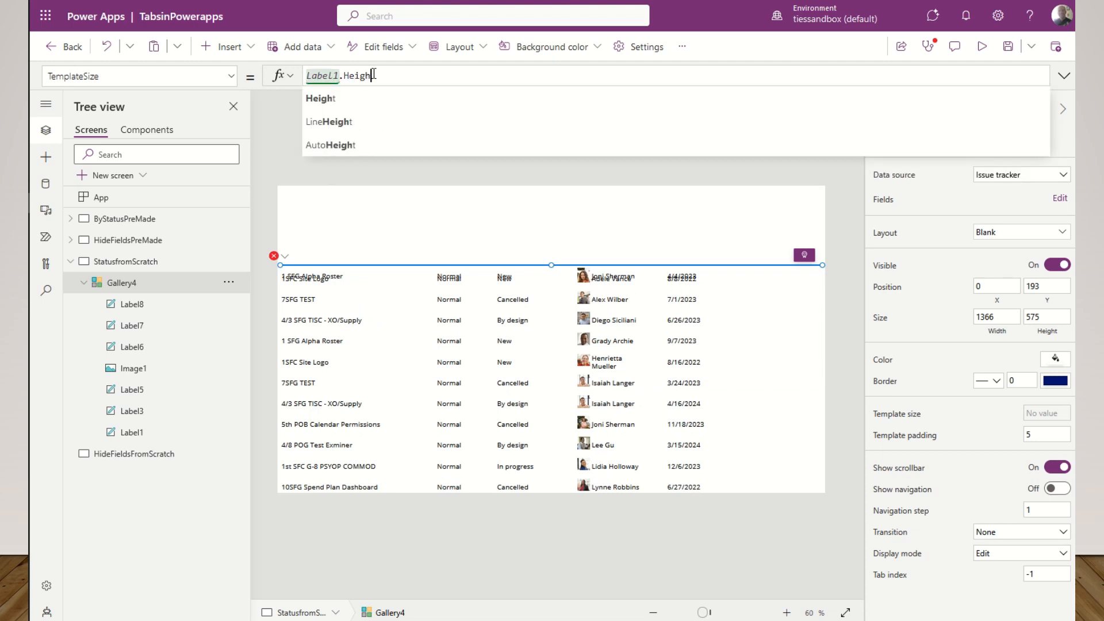
pyautogui.write('t')
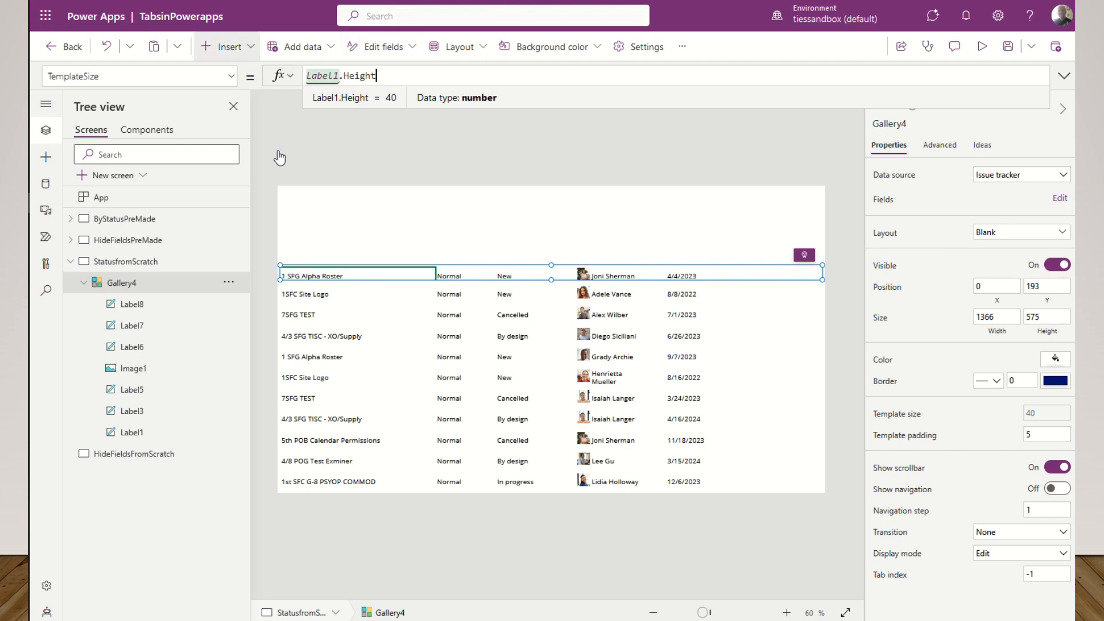
# - Insert a text label, move it out of the gallery onto the screen, and place it at X 0, Y 153 directly above the gallery
pyautogui.click(229, 46)
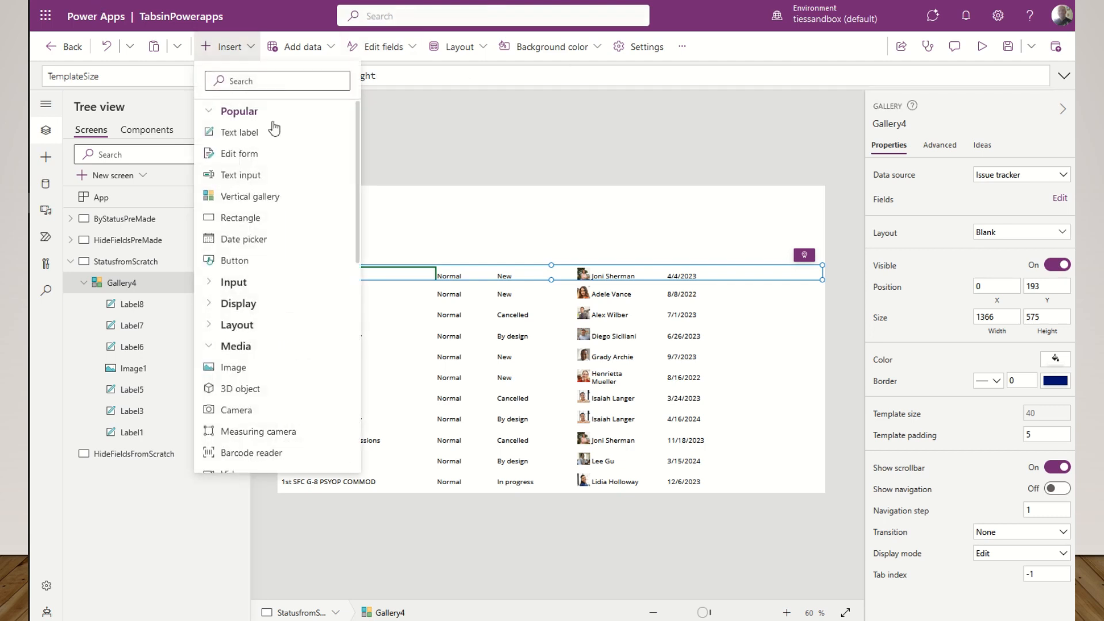
pyautogui.click(434, 246)
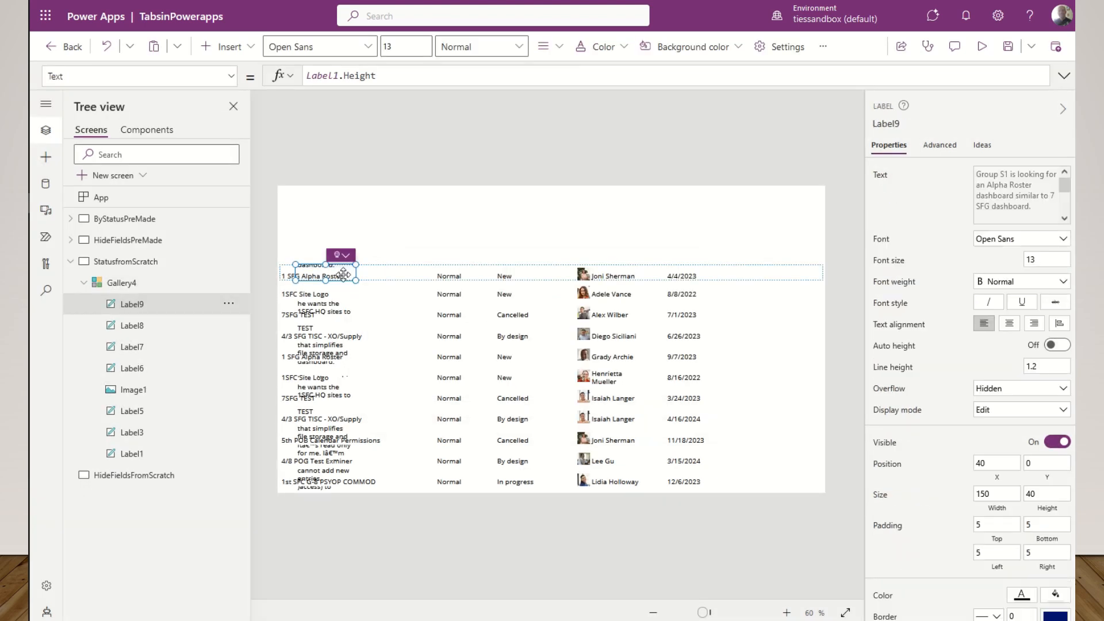
pyautogui.moveTo(350, 273)
pyautogui.mouseDown()
pyautogui.moveTo(347, 284)
pyautogui.moveTo(368, 284)
pyautogui.mouseUp()
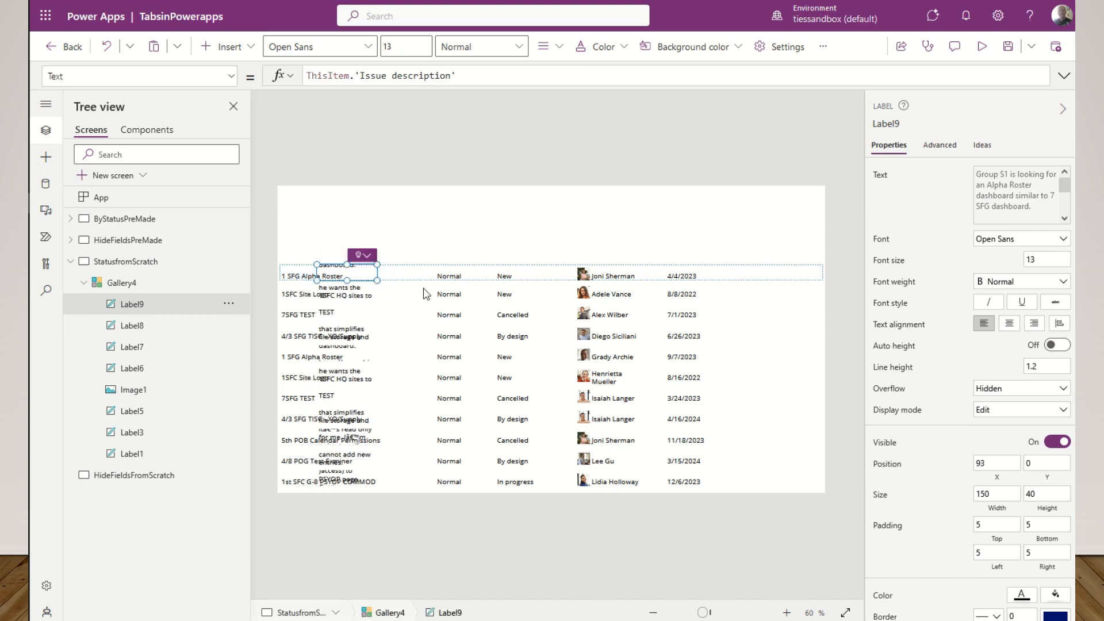
pyautogui.press('Delete')
pyautogui.click(380, 241)
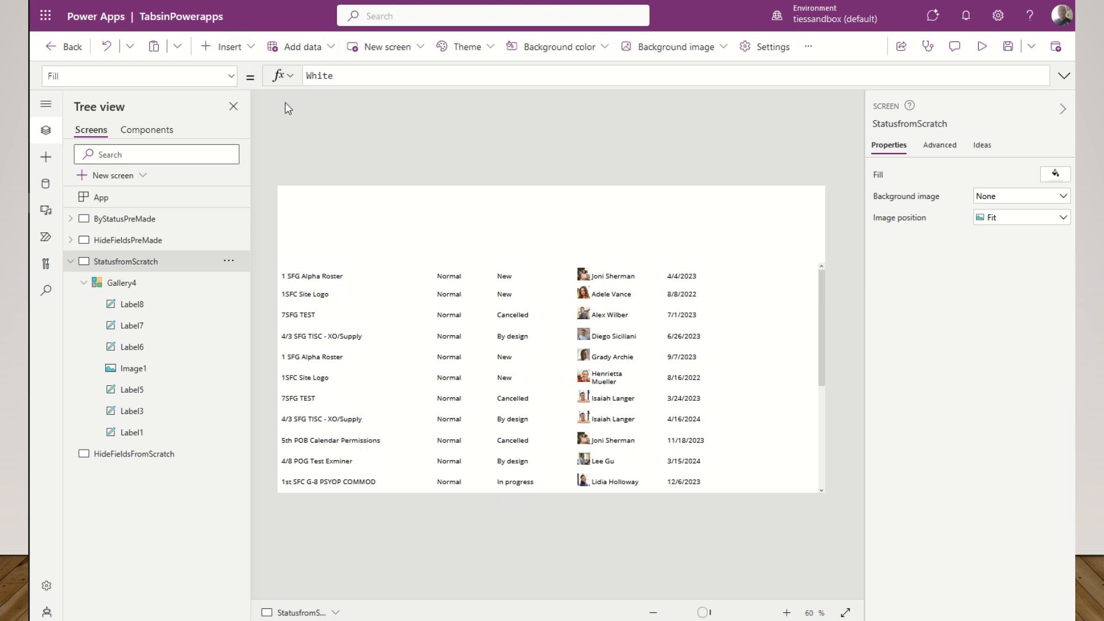
pyautogui.hotkey('ctrl', 'v')
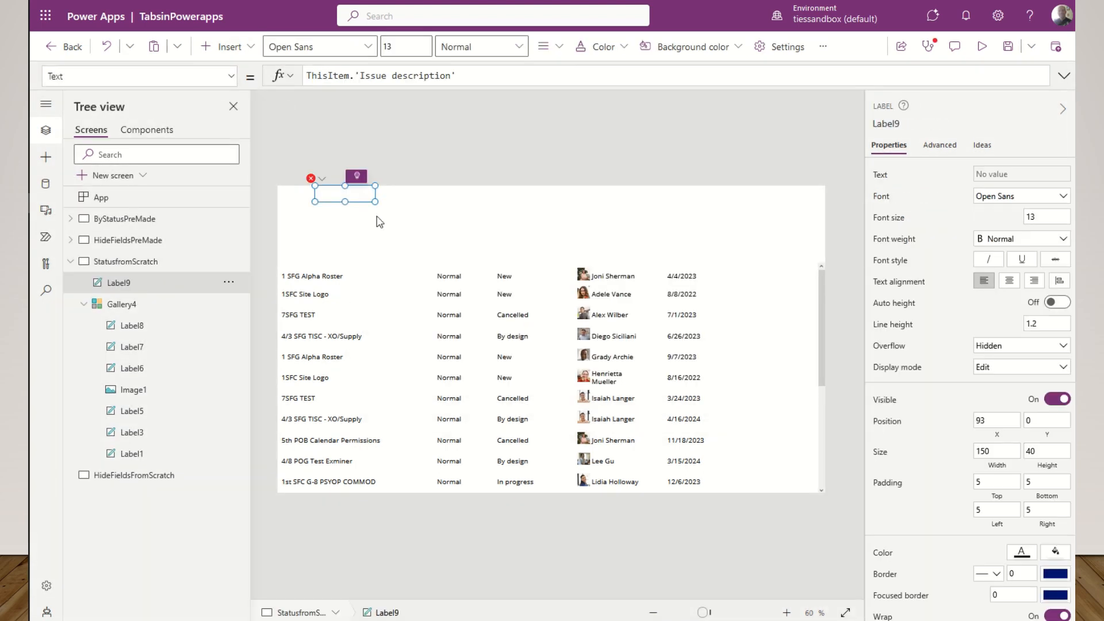
pyautogui.moveTo(362, 196); pyautogui.dragTo(323, 259)
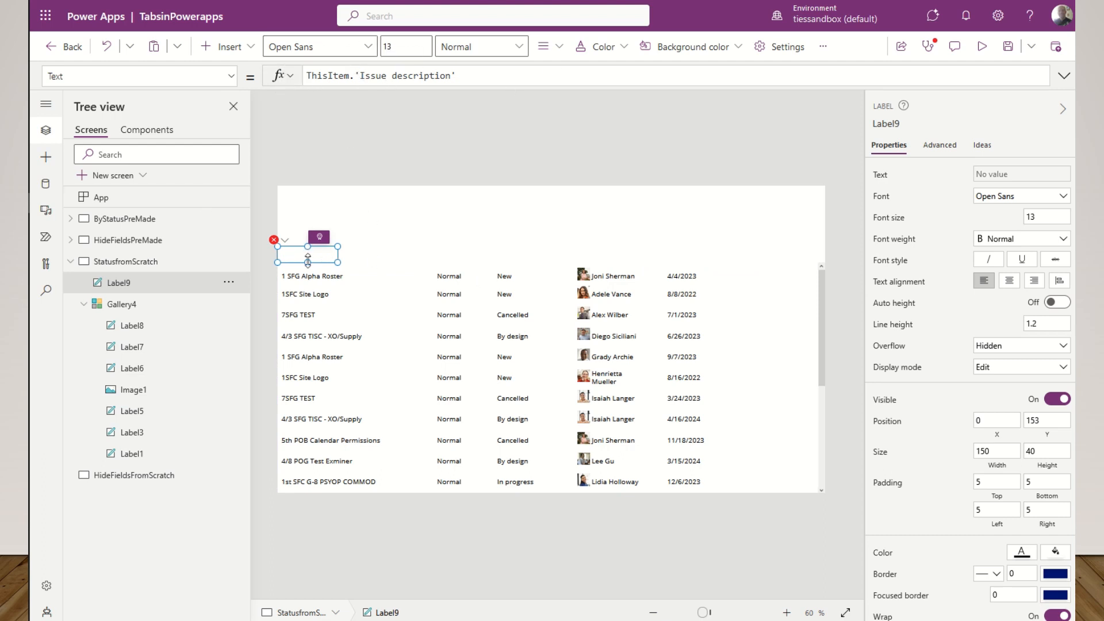
# - Set the new label's text to "Issue" and format it as size 16, bold and centre-aligned
pyautogui.moveTo(470, 77); pyautogui.dragTo(164, 82)
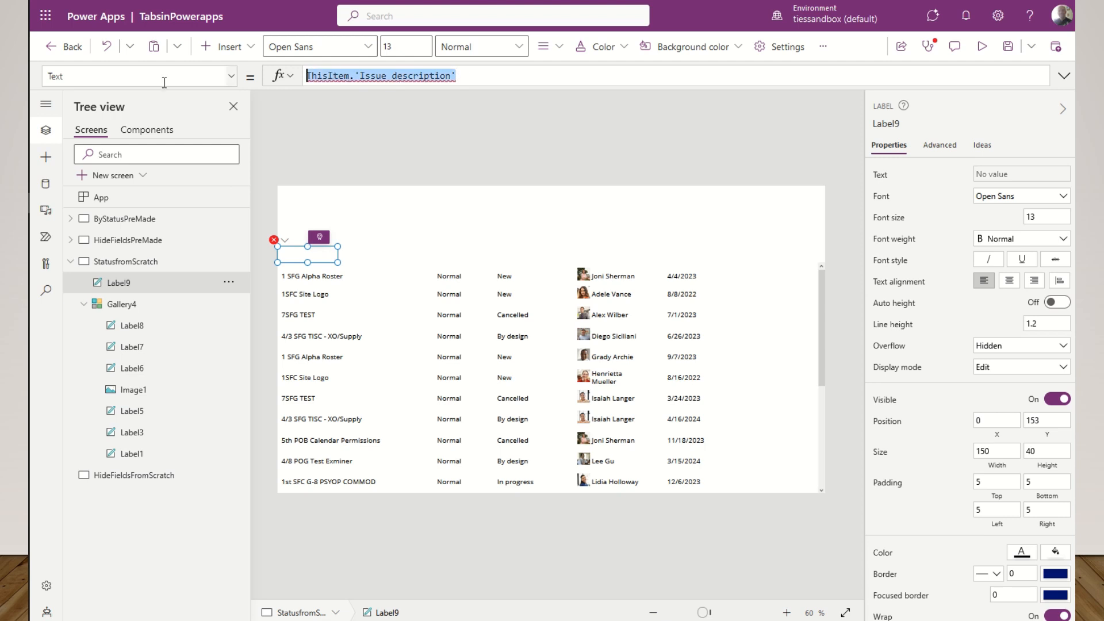
pyautogui.write('"')
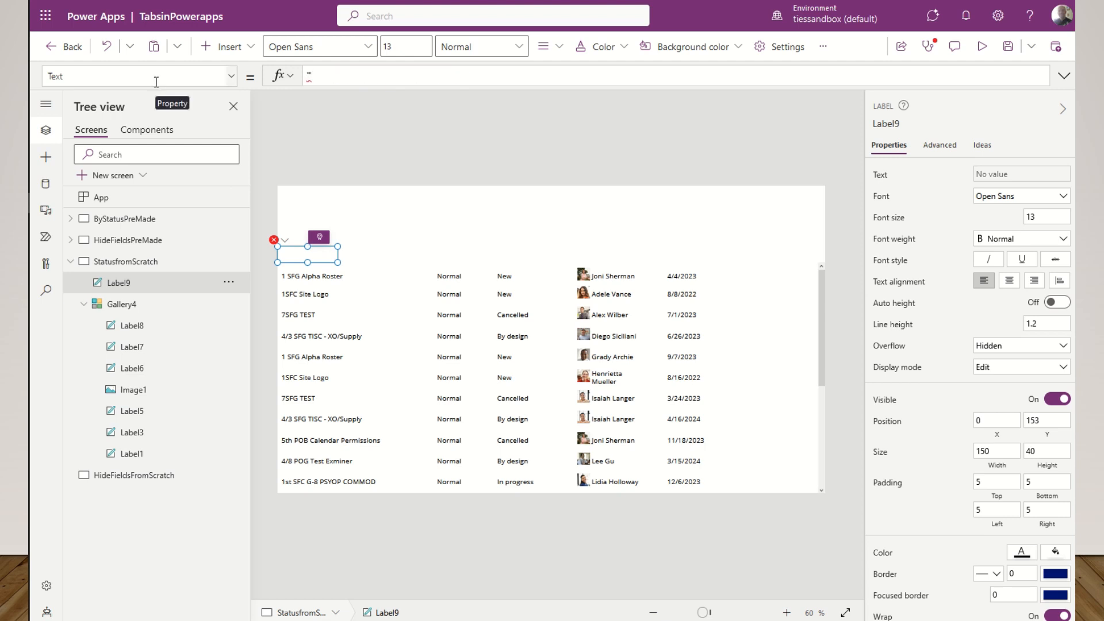
pyautogui.write('Issue')
pyautogui.click(403, 48)
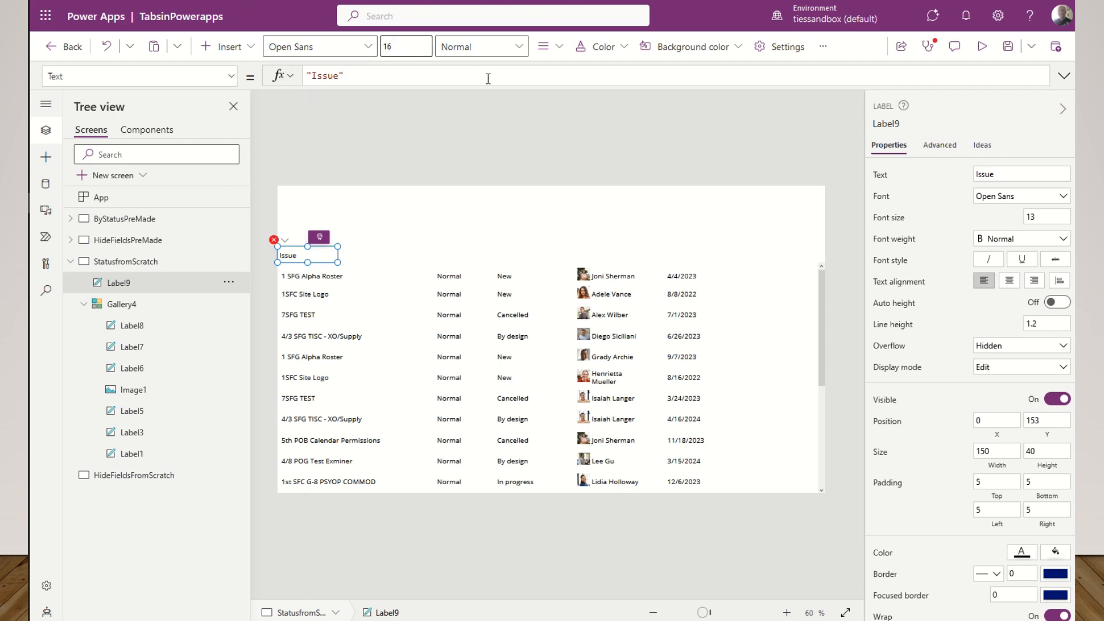
pyautogui.click(482, 48)
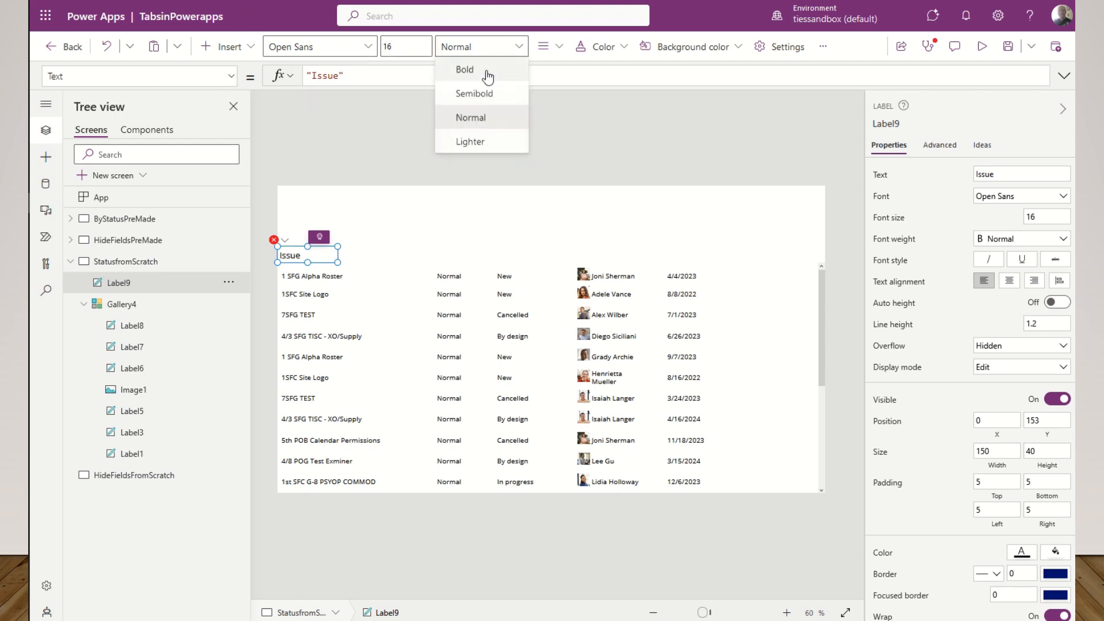
pyautogui.click(469, 70)
pyautogui.click(559, 47)
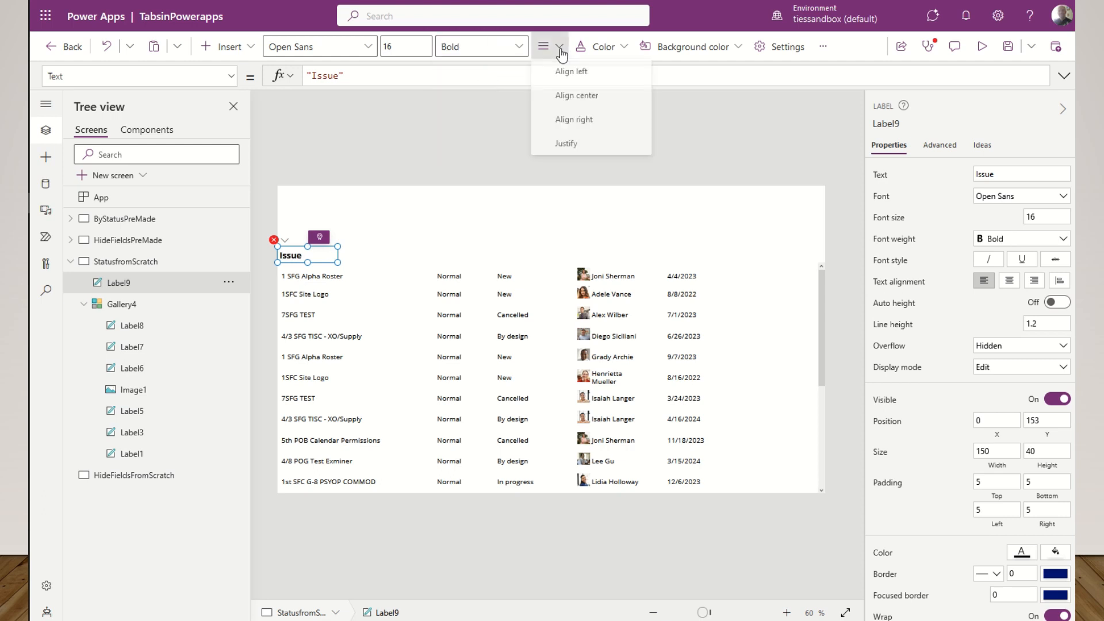
pyautogui.click(575, 97)
# - Give the Issue header label a black background fill and a white font color
pyautogui.click(701, 47)
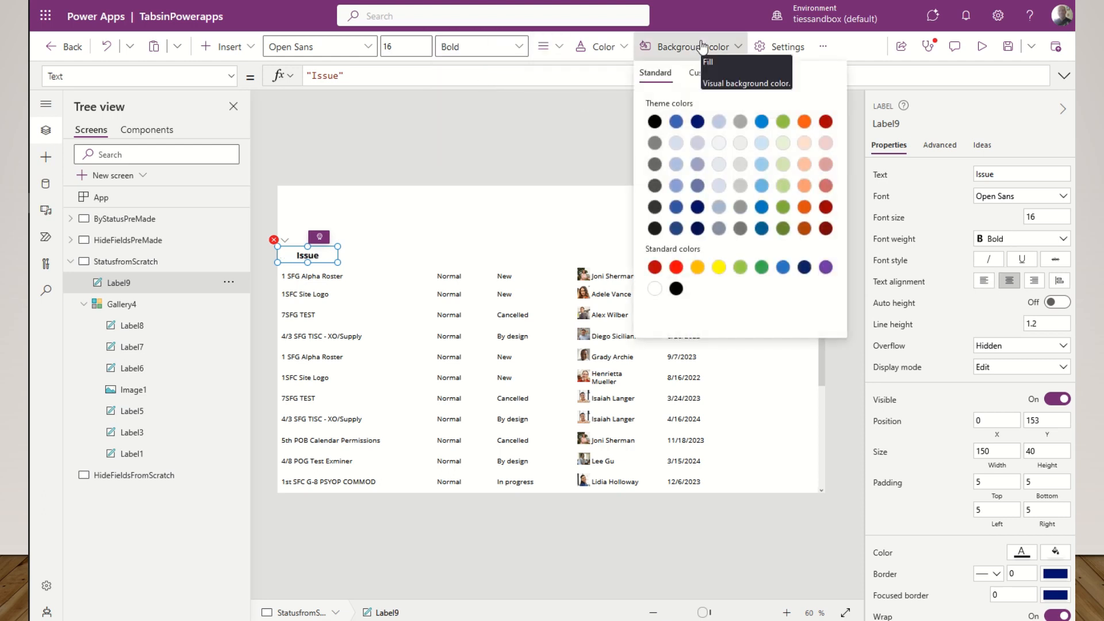
pyautogui.click(655, 122)
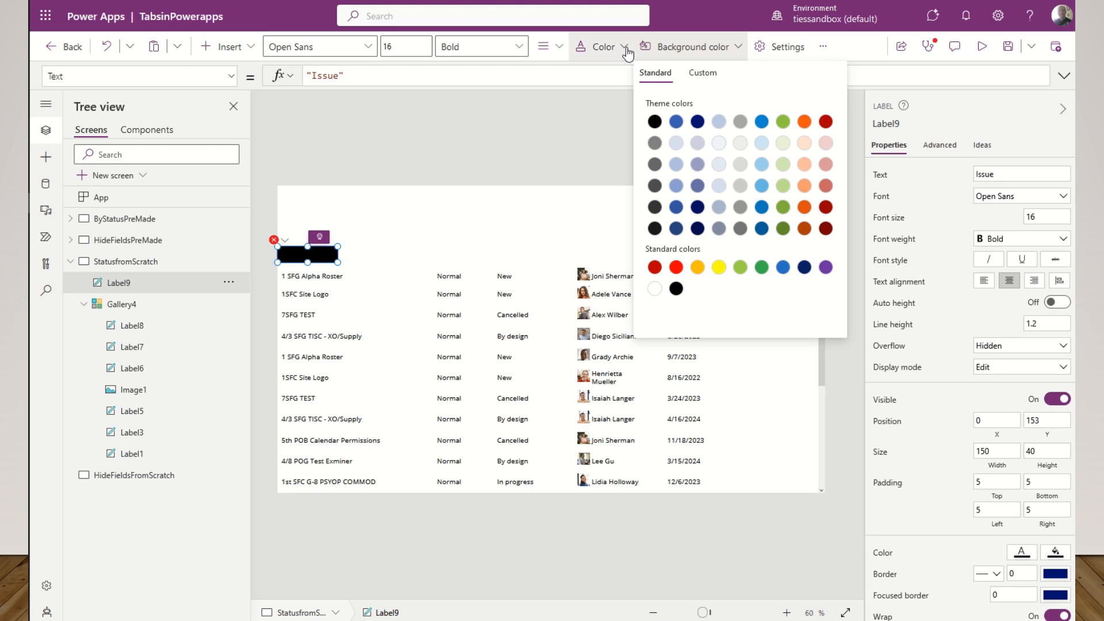
pyautogui.click(624, 47)
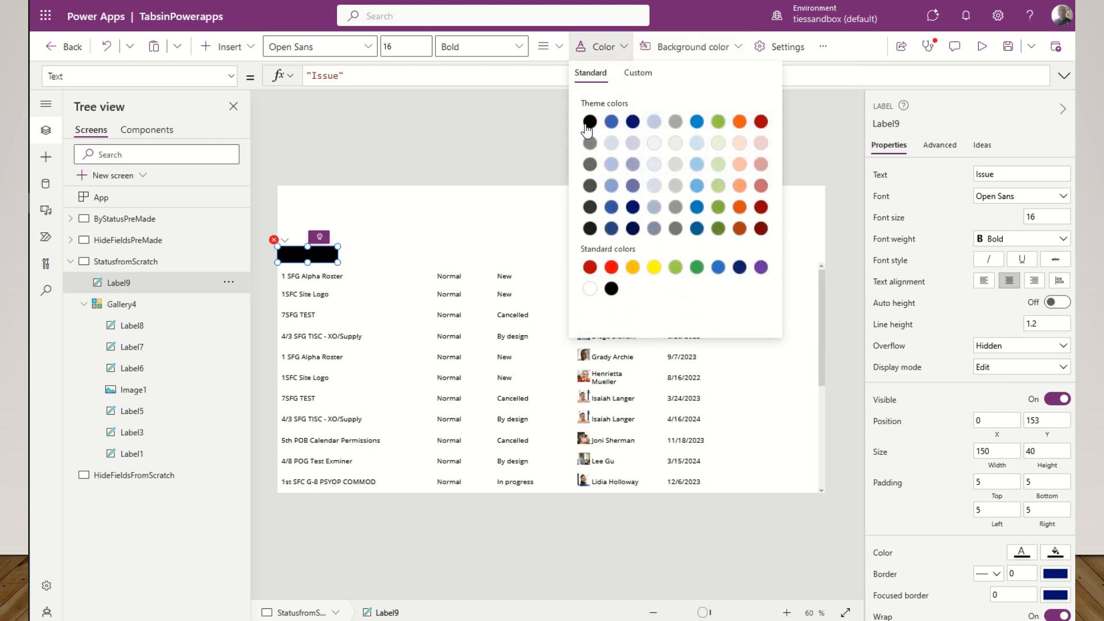
pyautogui.click(591, 289)
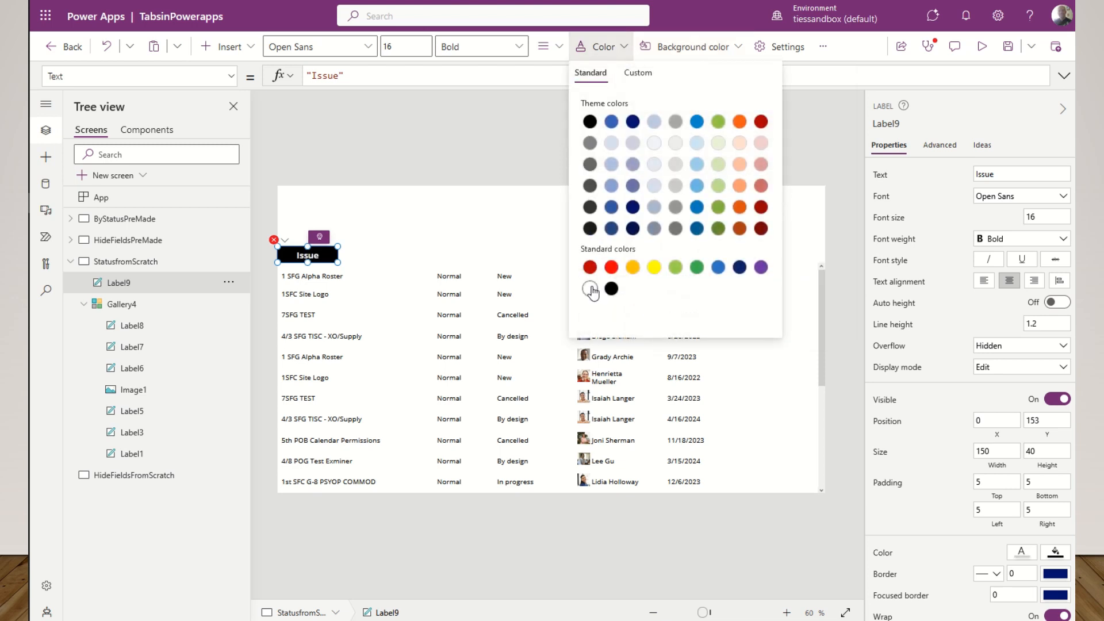
pyautogui.click(387, 242)
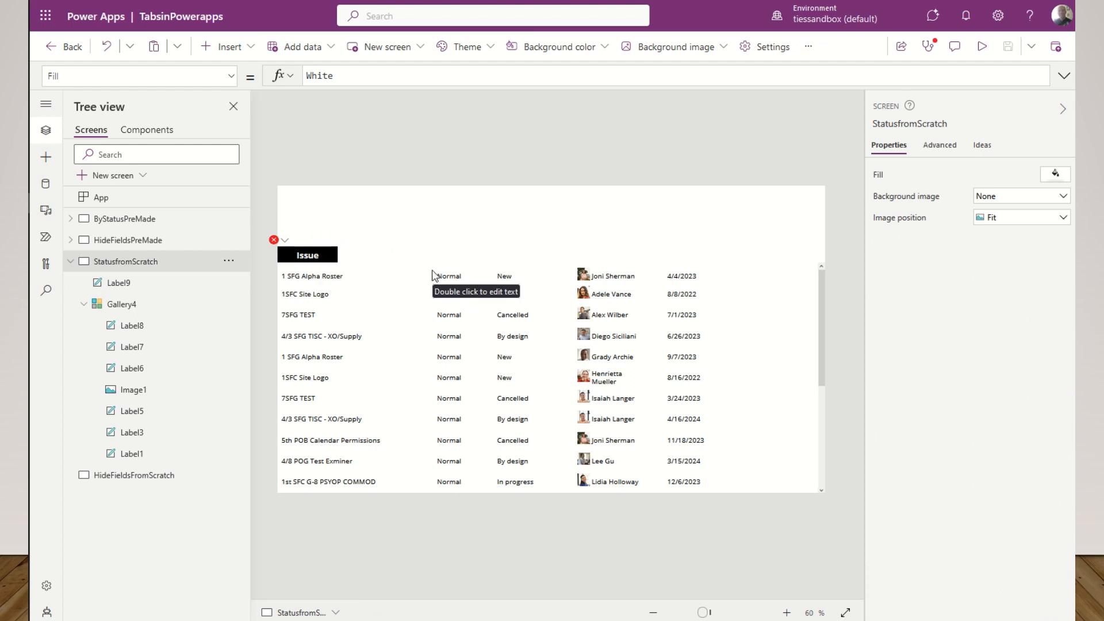
# - Duplicate the Issue header label twice, placing the copies at X 370 and X 520, Y 153, above the priority and status columns
pyautogui.click(324, 259)
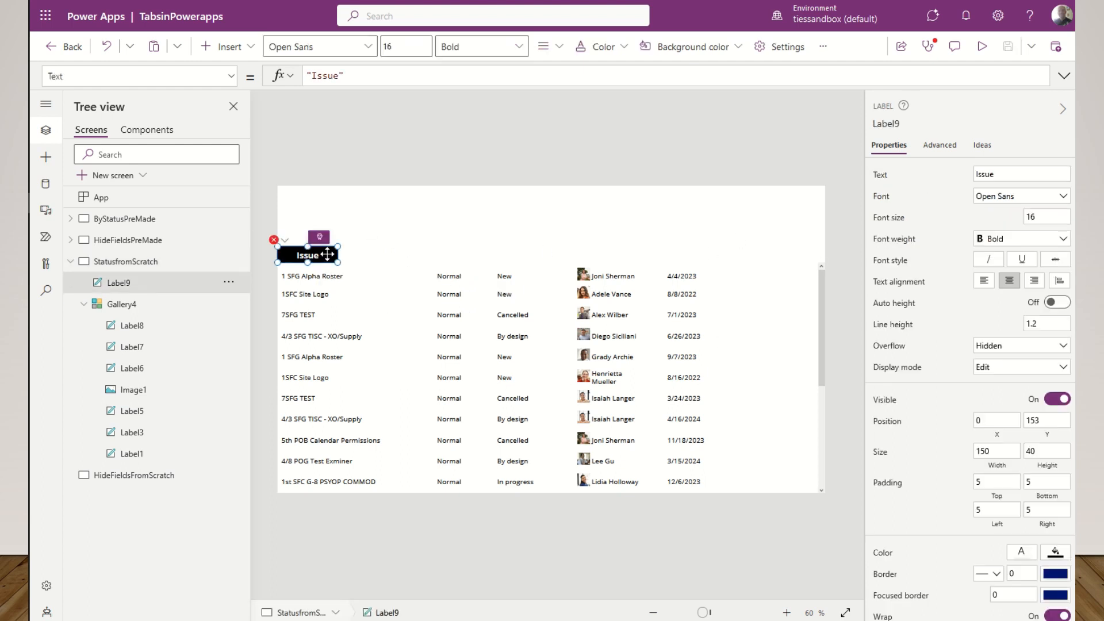
pyautogui.hotkey('ctrl', 'c')
pyautogui.hotkey('ctrl', 'v')
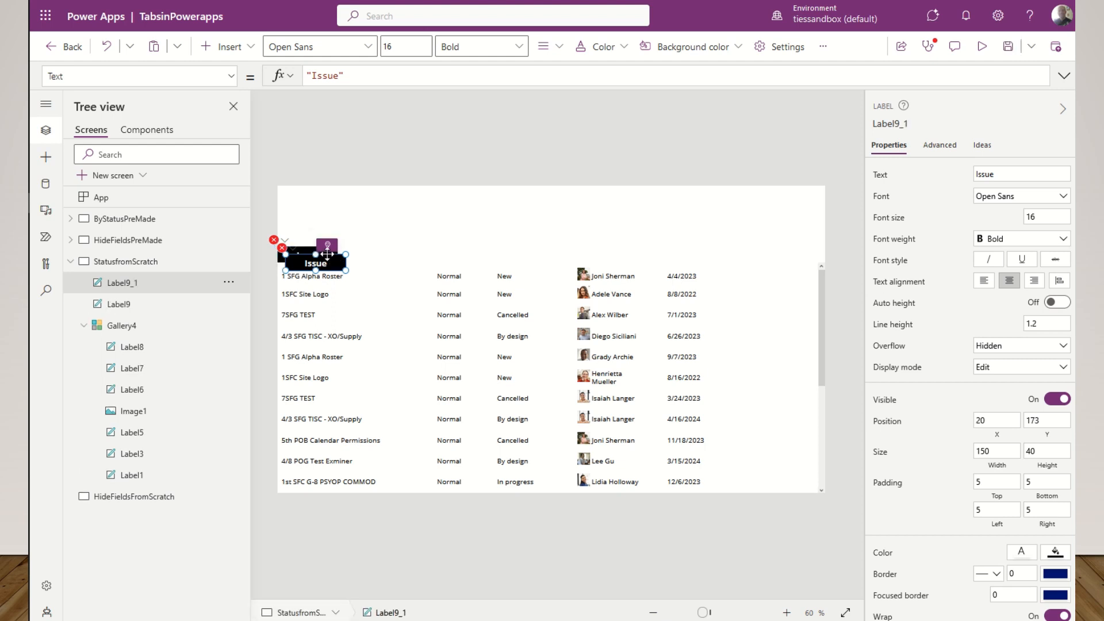
pyautogui.moveTo(328, 258); pyautogui.dragTo(467, 254)
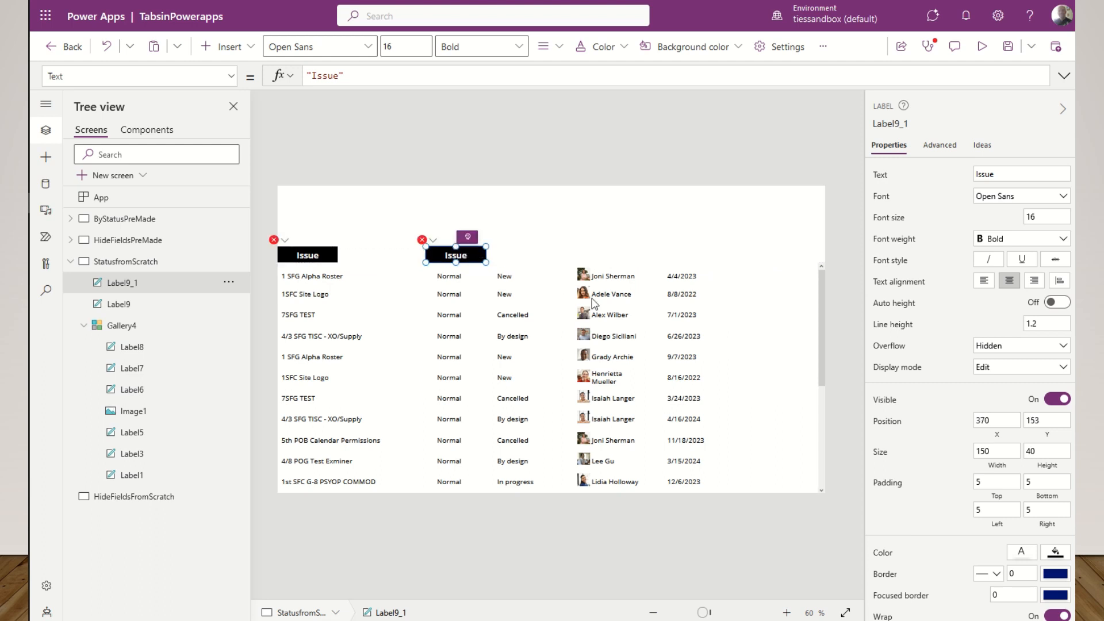
pyautogui.hotkey('ctrl', 'v')
pyautogui.moveTo(310, 255); pyautogui.dragTo(529, 252)
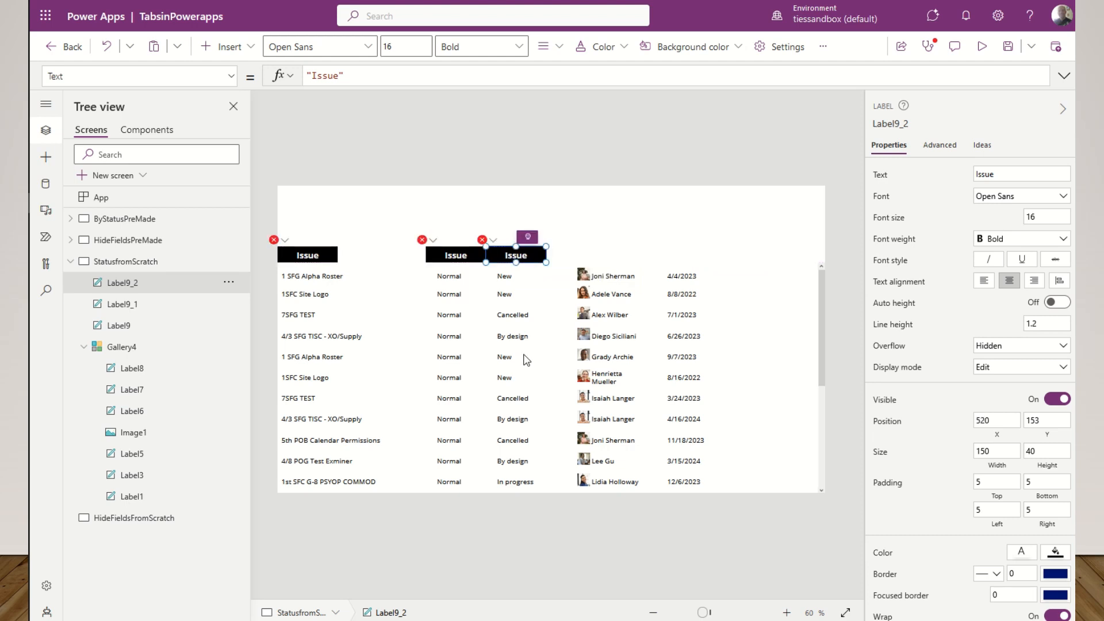
# - Paste three more copies of the header label along the same row, at X 730, X 943 and X 1093, Y 153
pyautogui.hotkey('ctrl', 'v')
pyautogui.moveTo(328, 260); pyautogui.dragTo(612, 260)
pyautogui.hotkey('ctrl', 'v')
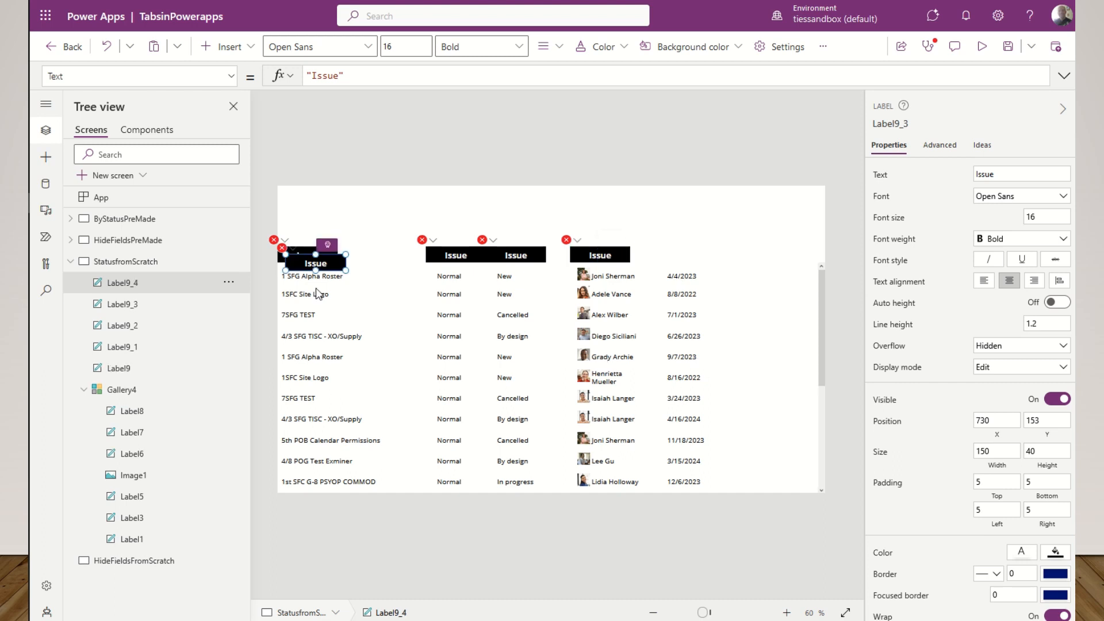
pyautogui.moveTo(316, 256); pyautogui.dragTo(687, 254)
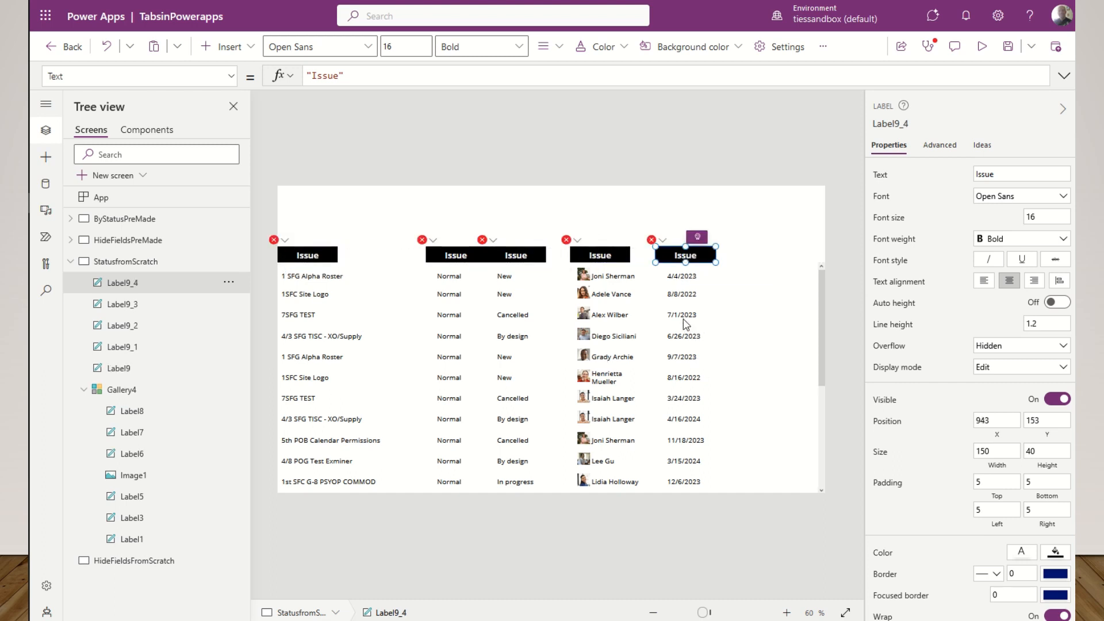
pyautogui.hotkey('ctrl', 'v')
pyautogui.moveTo(319, 258); pyautogui.dragTo(751, 252)
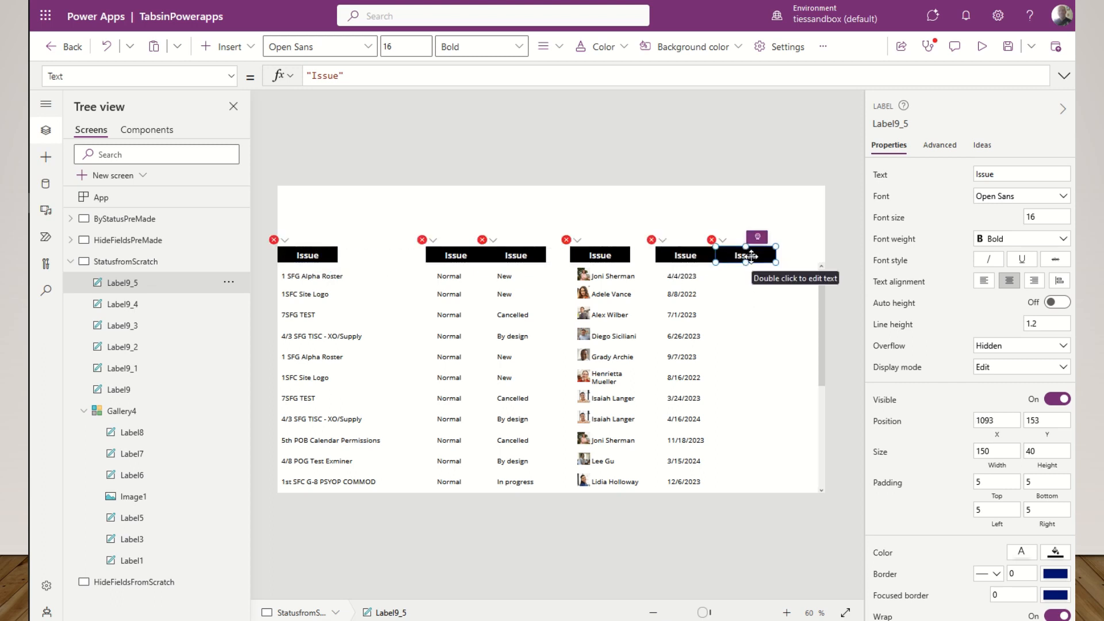
# - Widen the first header label to 370, the third to 210, the fourth to 213 and the last to 273, closing the gaps
pyautogui.click(332, 259)
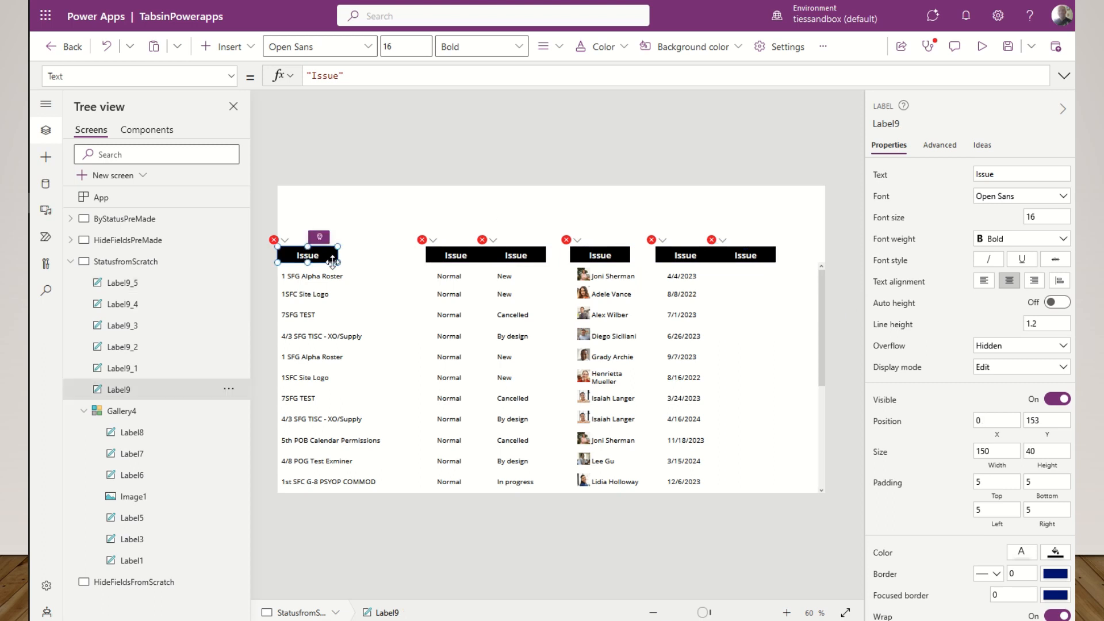
pyautogui.moveTo(338, 262); pyautogui.dragTo(426, 263)
pyautogui.click(536, 260)
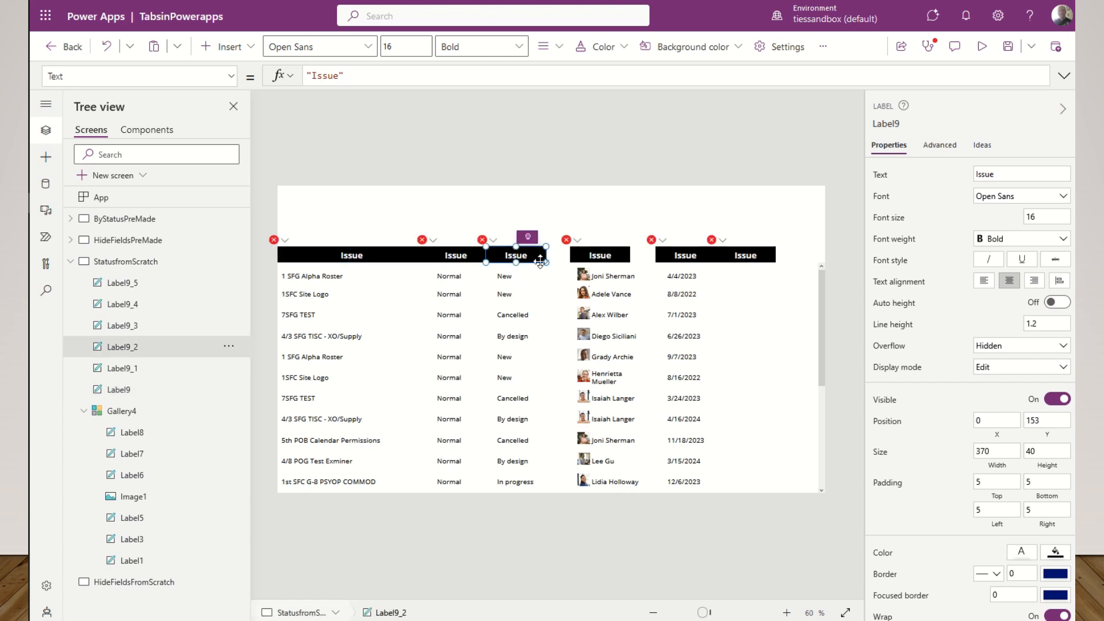
pyautogui.moveTo(555, 262); pyautogui.dragTo(656, 264)
pyautogui.click(622, 260)
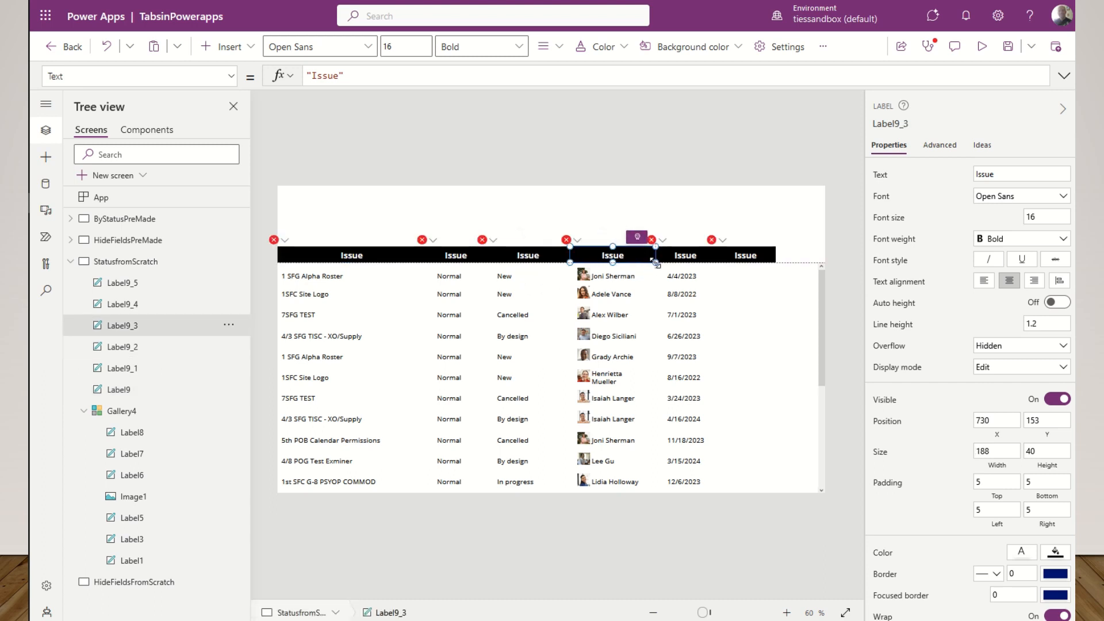
pyautogui.click(766, 259)
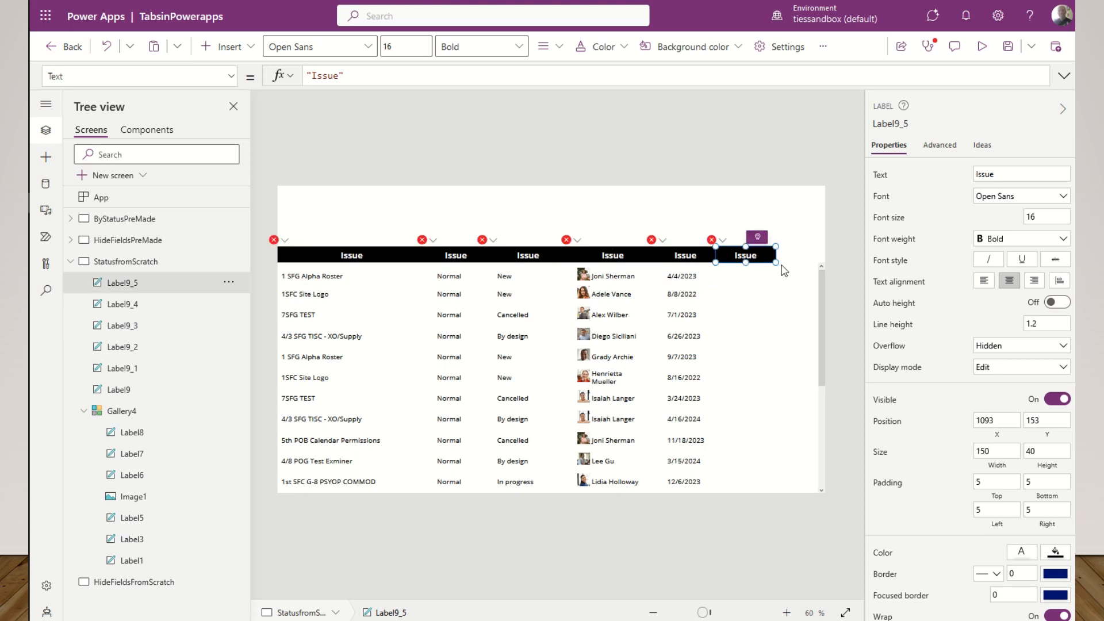
pyautogui.moveTo(776, 262); pyautogui.dragTo(825, 262)
# - Change the second header label's text to "Priority" and the third one's to "Status"
pyautogui.click(456, 259)
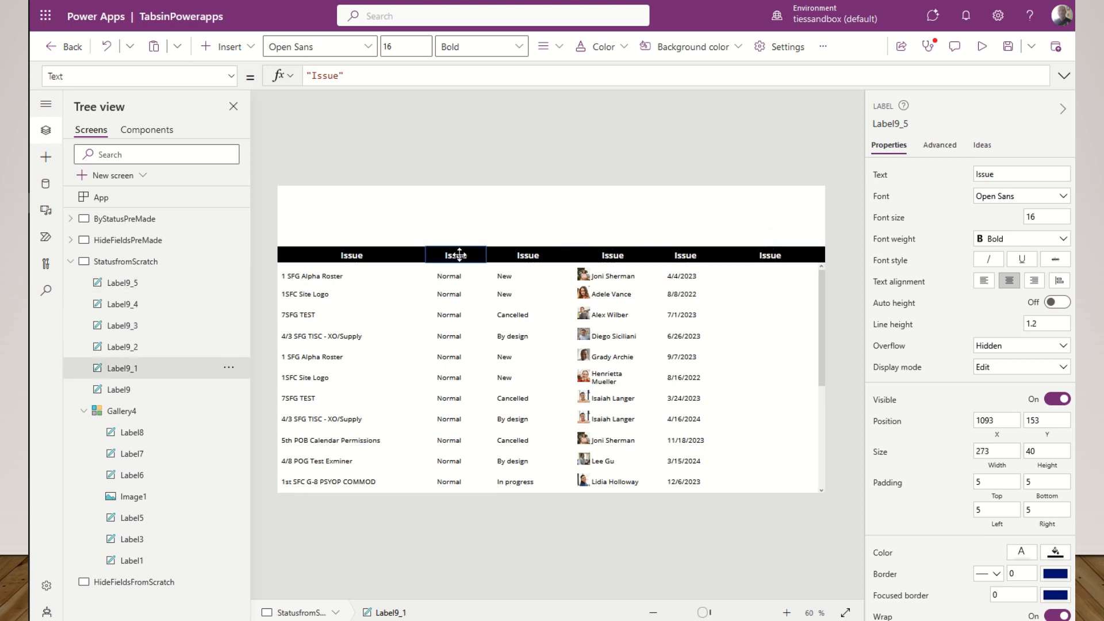
pyautogui.doubleClick(455, 255)
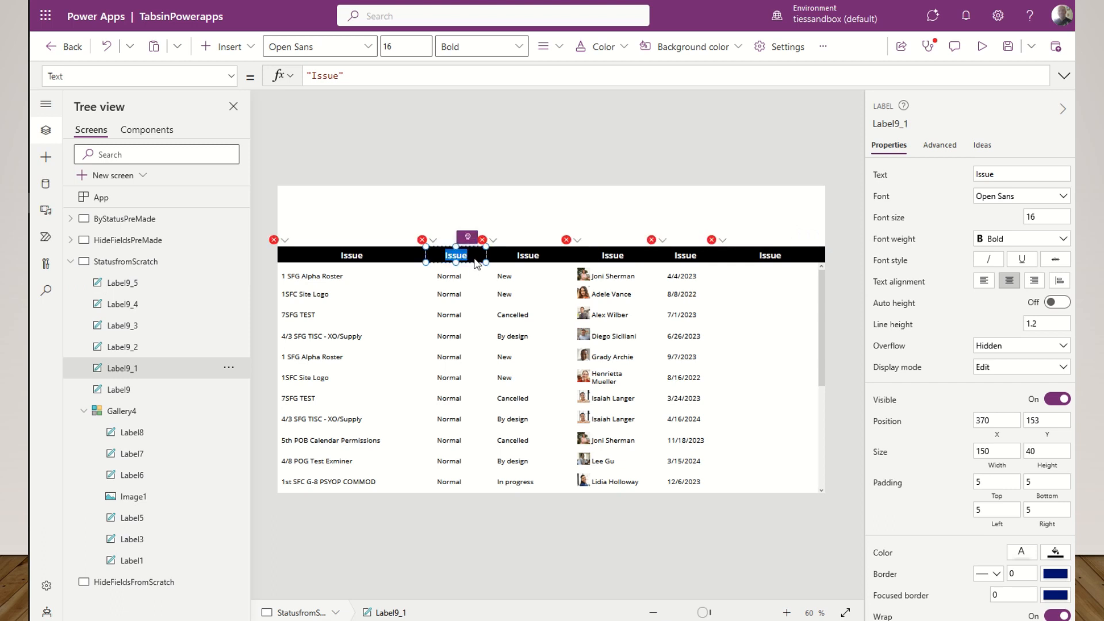
pyautogui.write('Priority')
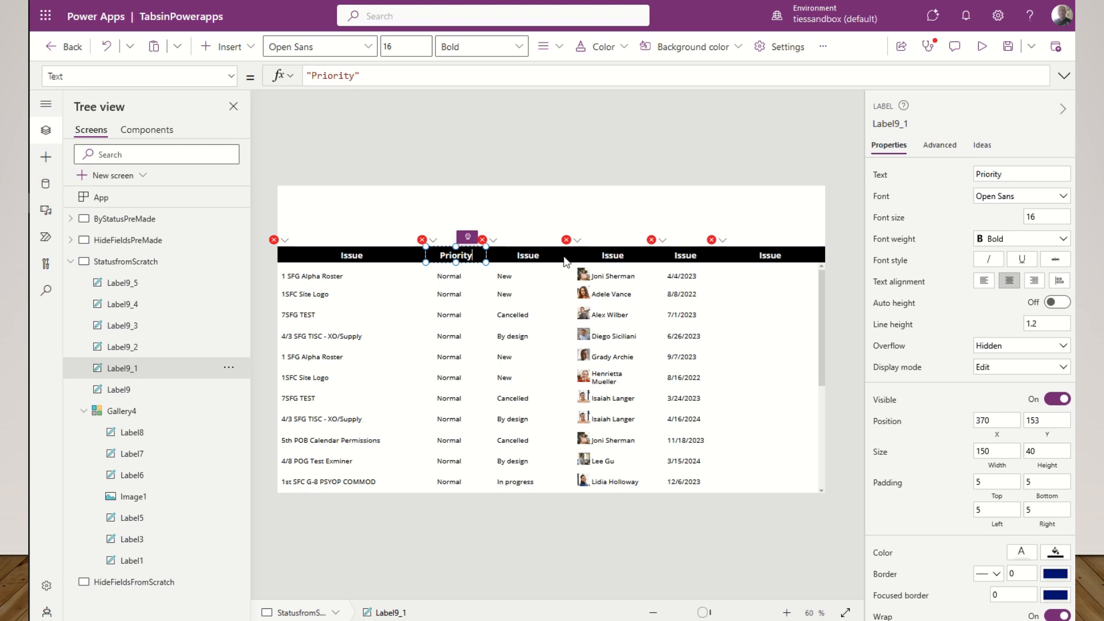
pyautogui.doubleClick(521, 256)
pyautogui.click(530, 255)
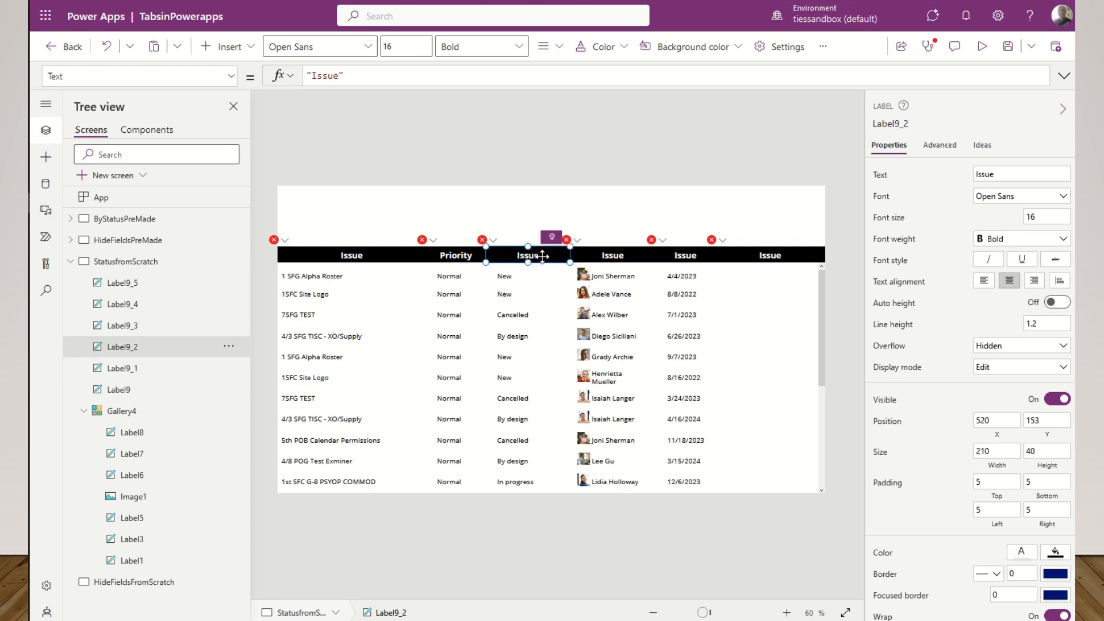
pyautogui.doubleClick(529, 255)
pyautogui.write('Status')
# - Change the fourth header label's text, above the assignee column, to "Assigned To"
pyautogui.doubleClick(614, 256)
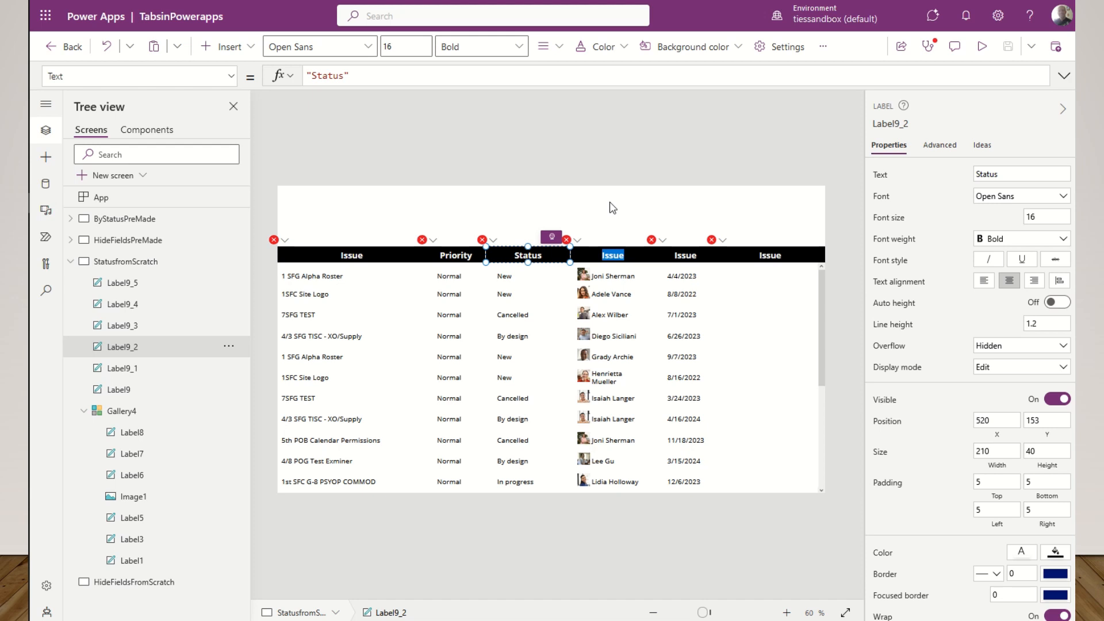
pyautogui.click(1007, 175)
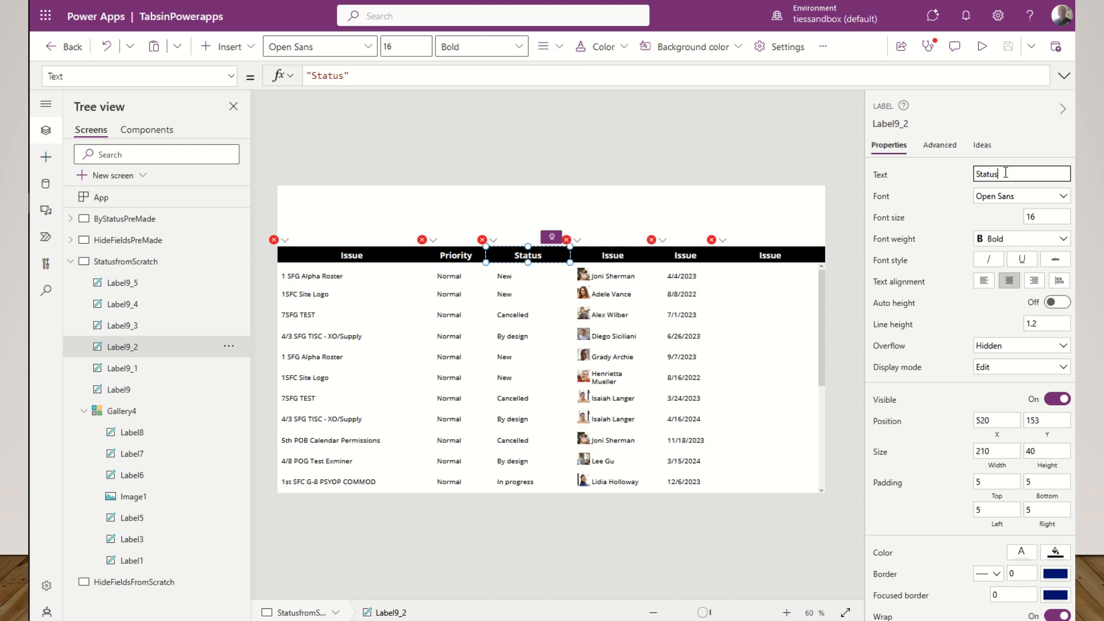
pyautogui.click(614, 261)
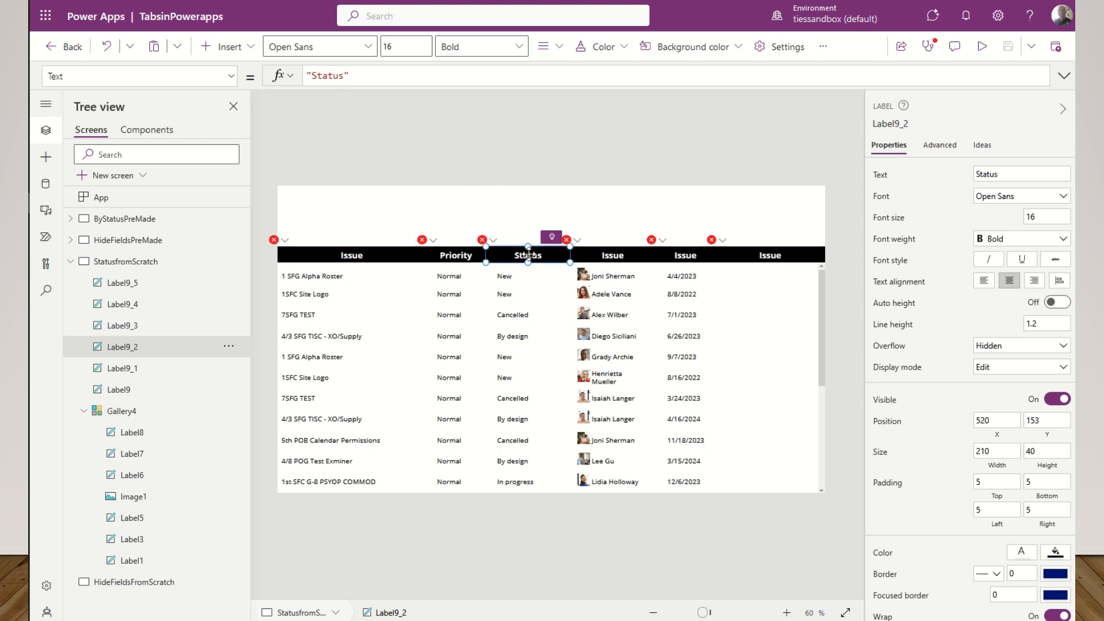
pyautogui.click(608, 256)
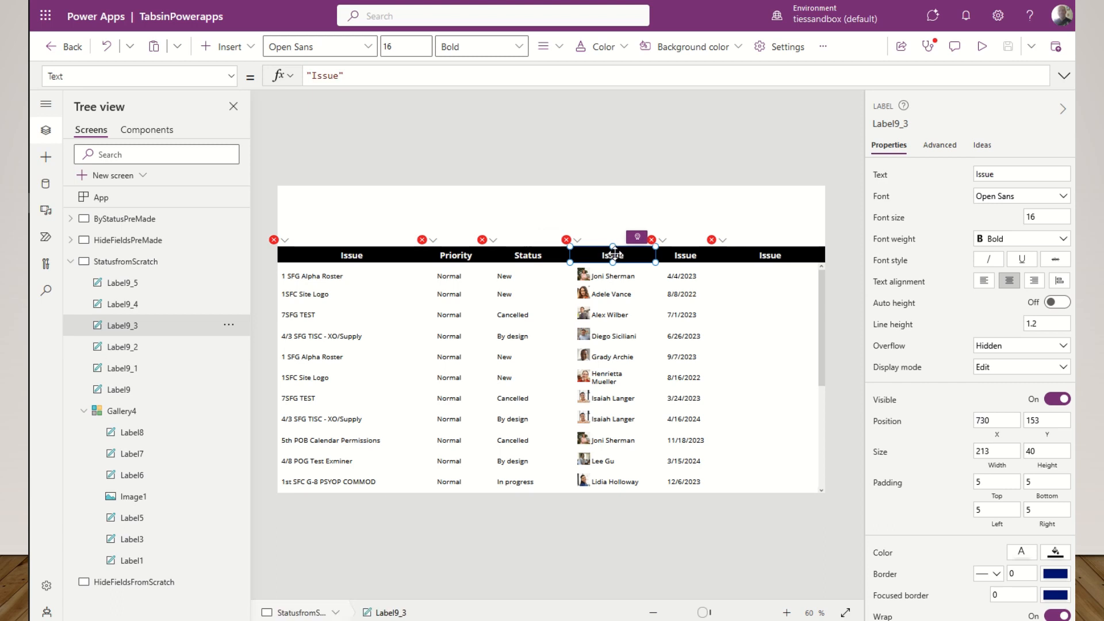
pyautogui.doubleClick(327, 76)
pyautogui.write('Assigned ')
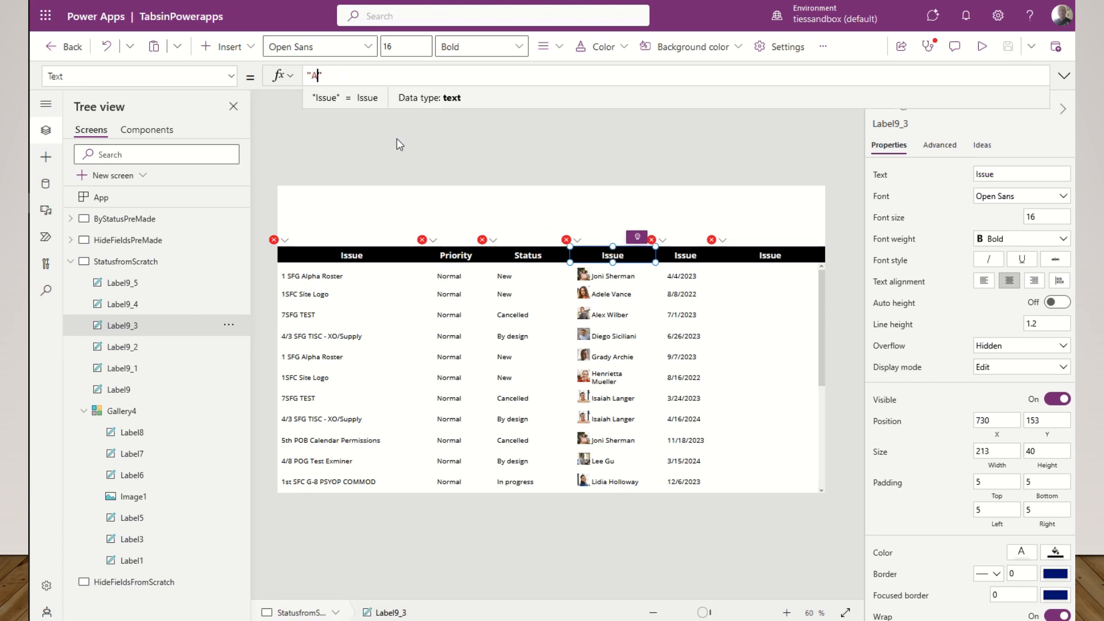
pyautogui.write('To')
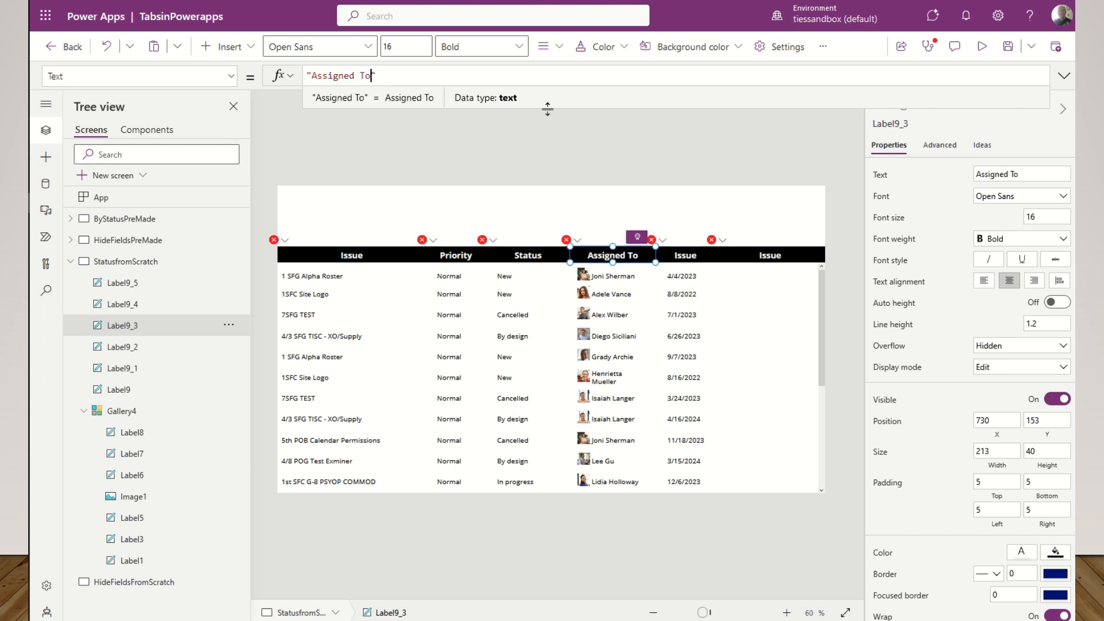
# - Change the fifth header label's text to "Date Reported" and the last one's to "Logged in by"
pyautogui.click(695, 261)
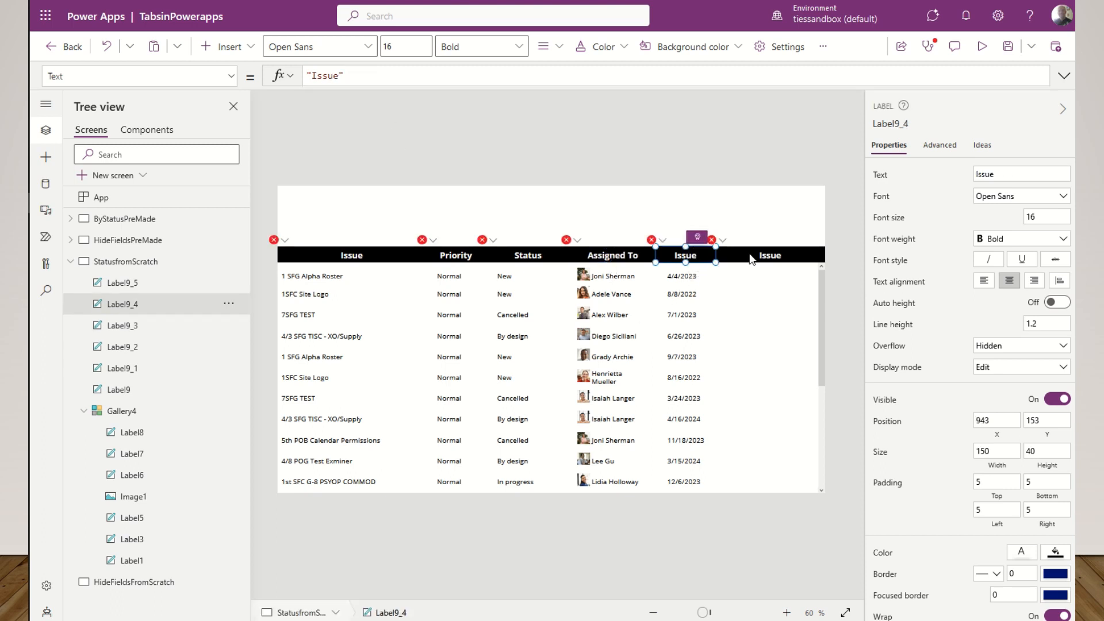
pyautogui.doubleClick(336, 77)
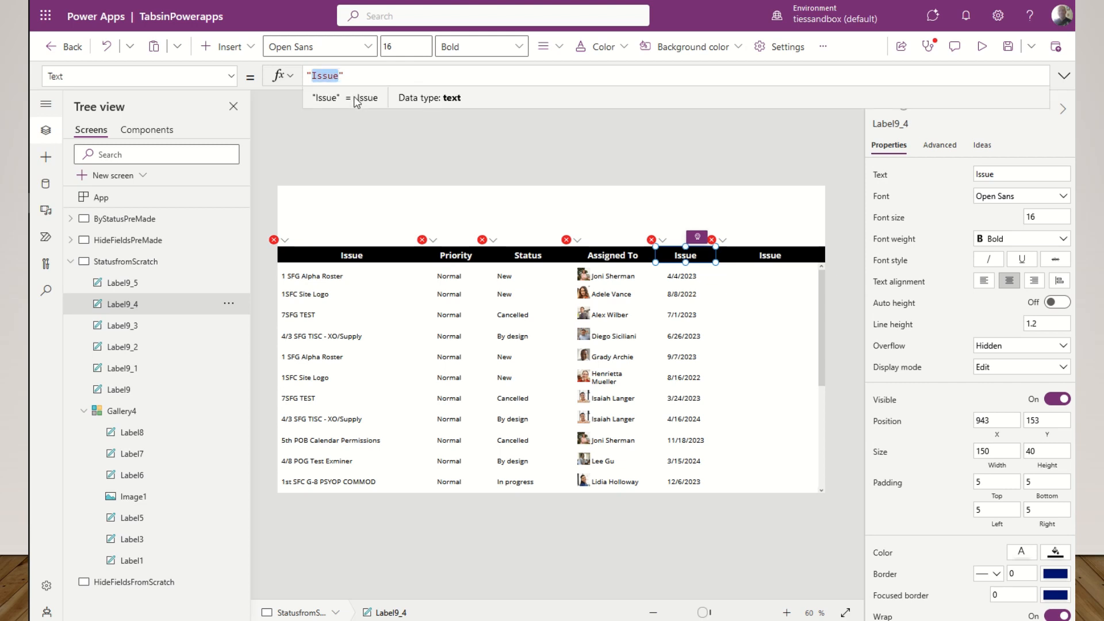
pyautogui.write('Date Reported')
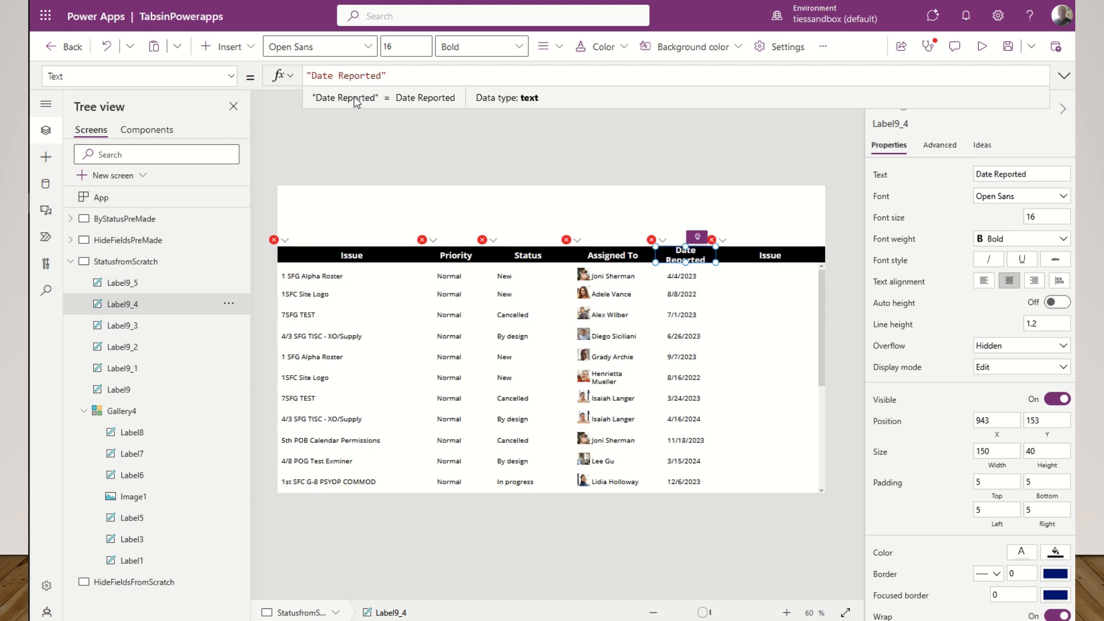
pyautogui.click(771, 255)
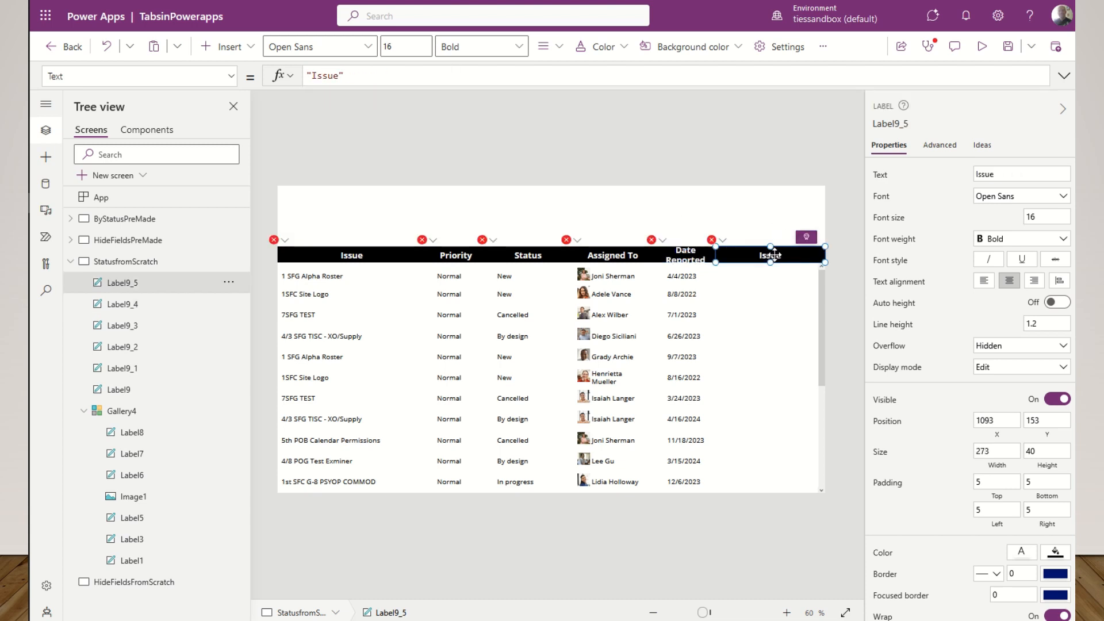
pyautogui.doubleClick(332, 75)
pyautogui.write('Logged')
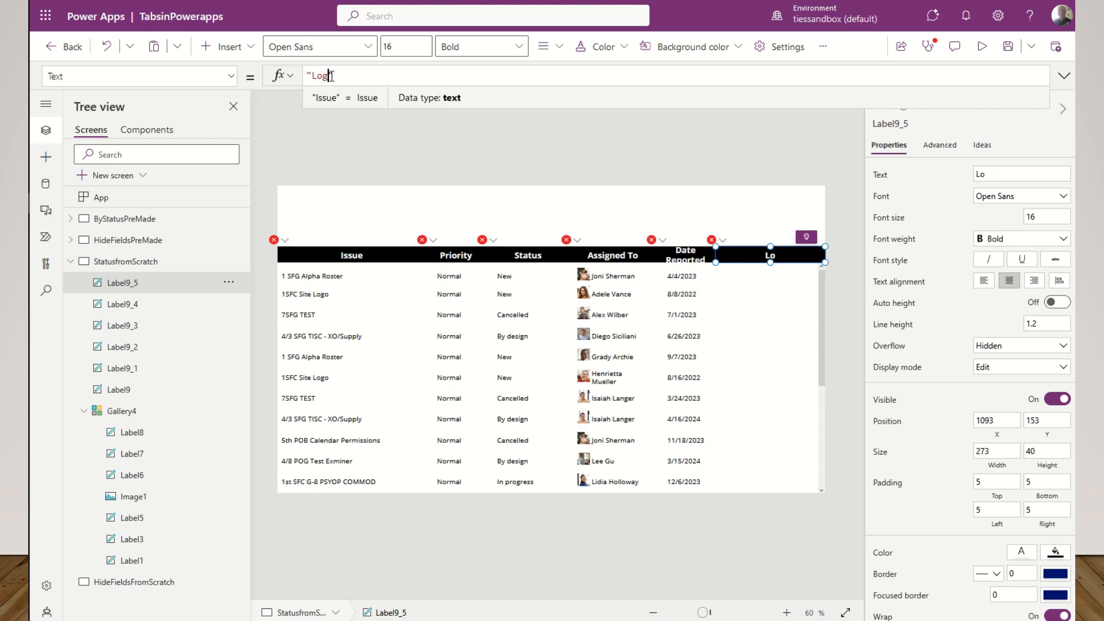
pyautogui.write(' in by')
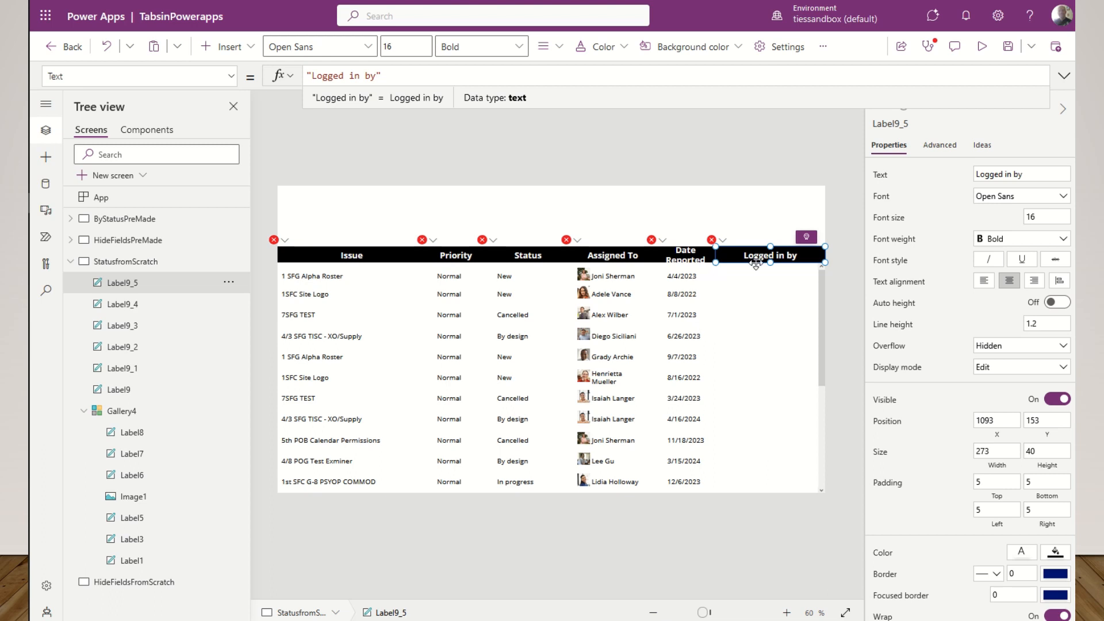
# - Select all six header labels and extend them upward together to a height of 53
pyautogui.keyDown('shift'); pyautogui.click(687, 260); pyautogui.keyUp('shift')
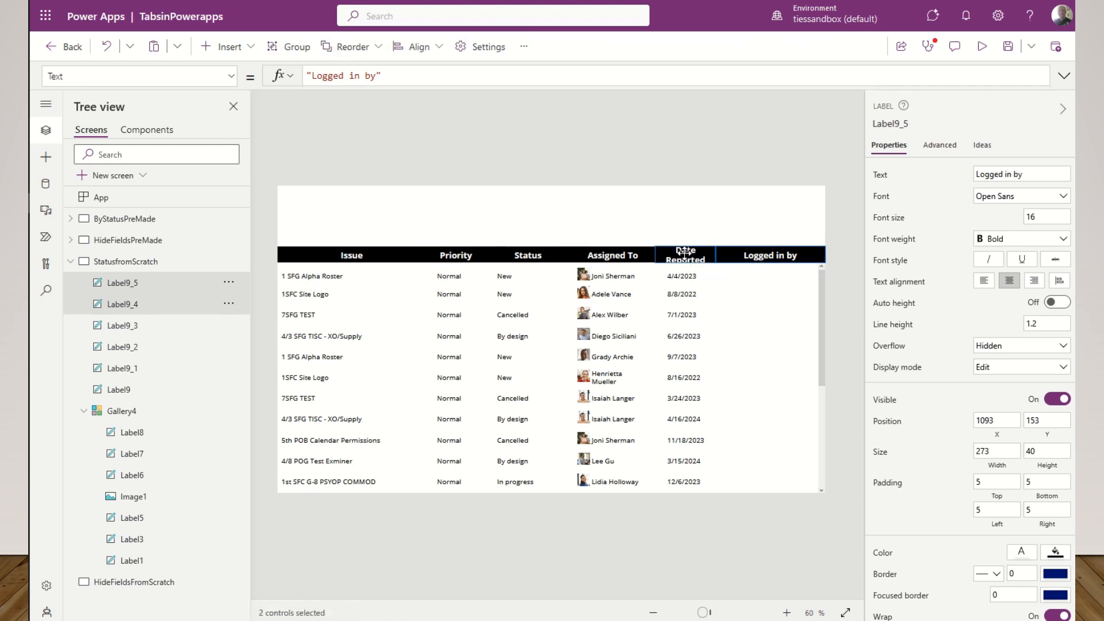
pyautogui.keyDown('shift'); pyautogui.click(615, 260); pyautogui.keyUp('shift')
pyautogui.keyDown('shift'); pyautogui.click(542, 259); pyautogui.keyUp('shift')
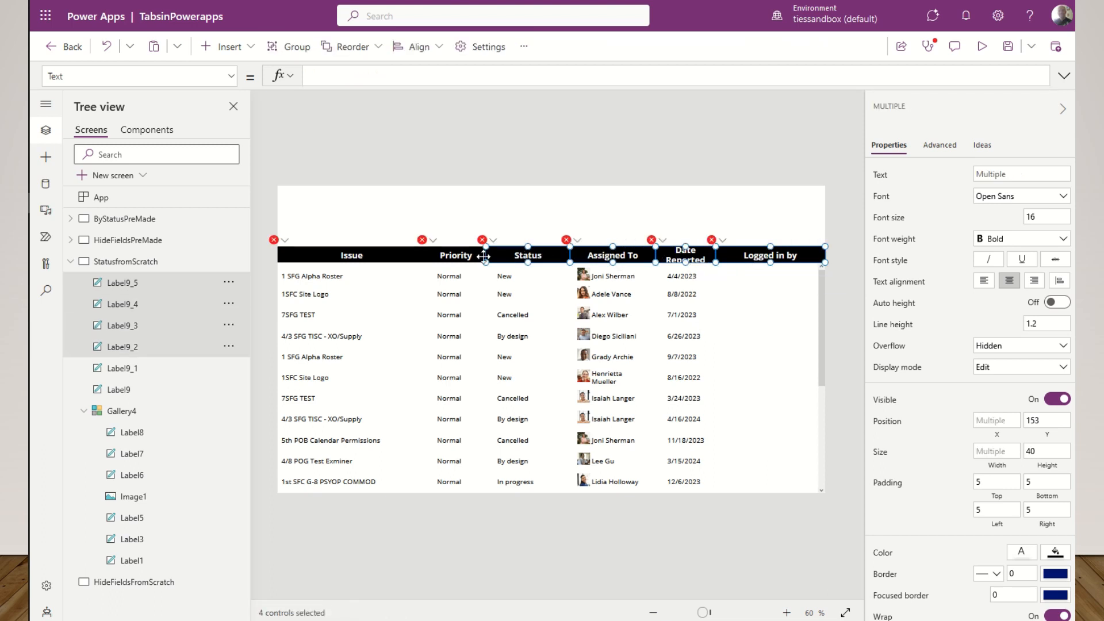
pyautogui.keyDown('shift'); pyautogui.click(438, 254); pyautogui.keyUp('shift')
pyautogui.keyDown('shift'); pyautogui.click(382, 256); pyautogui.keyUp('shift')
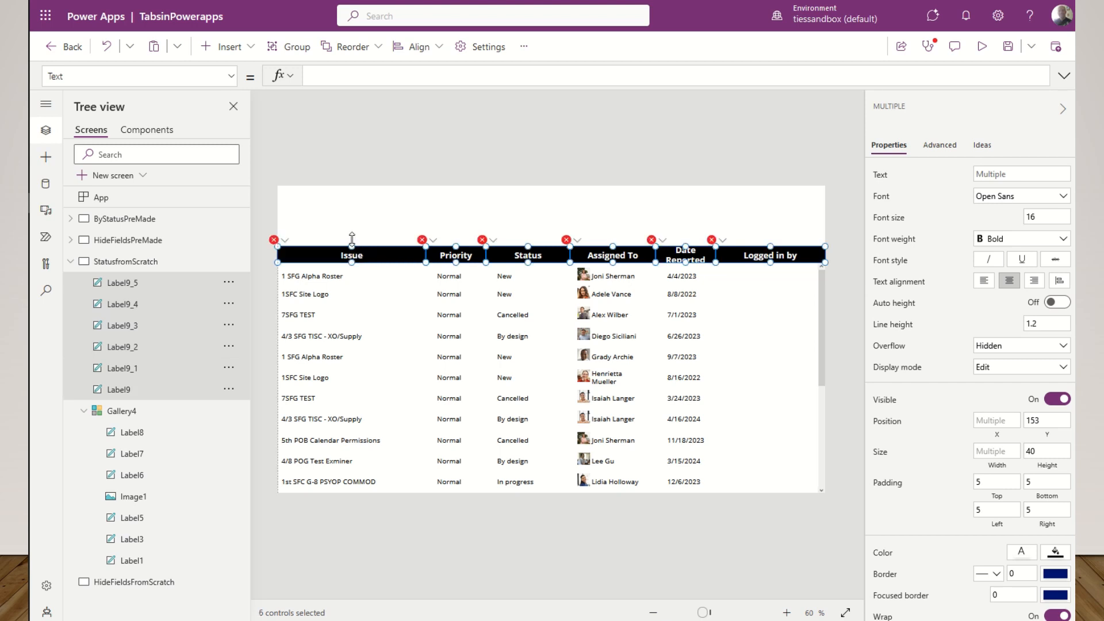
pyautogui.moveTo(352, 238); pyautogui.dragTo(352, 240)
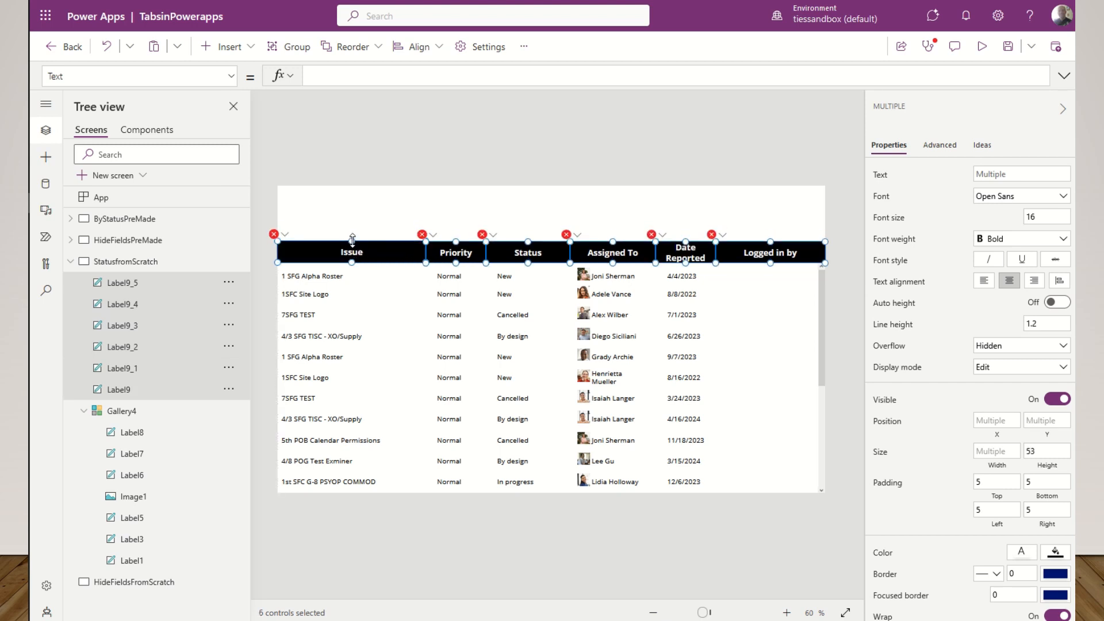
pyautogui.click(556, 218)
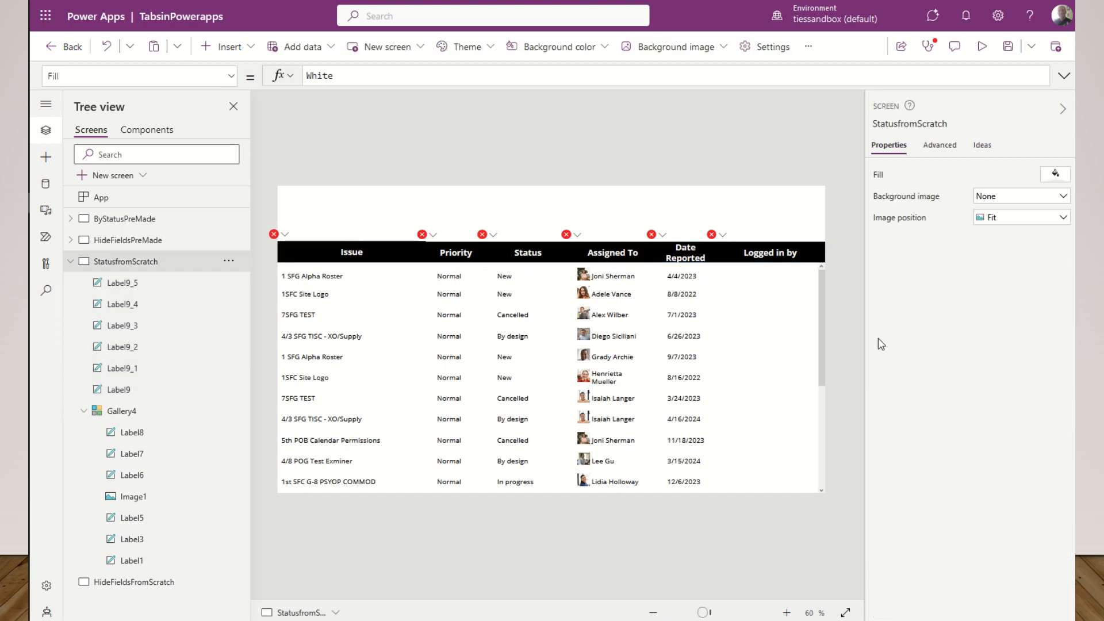
# - Open the formula behind the Issue header label's error to inspect its OnSelect property
pyautogui.click(285, 234)
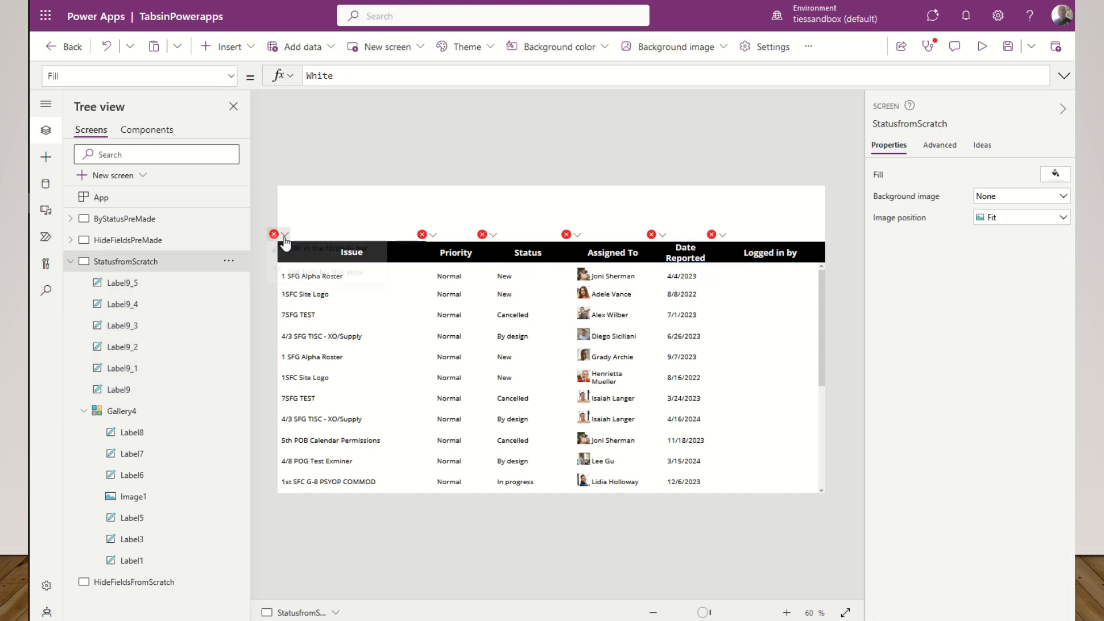
pyautogui.click(301, 257)
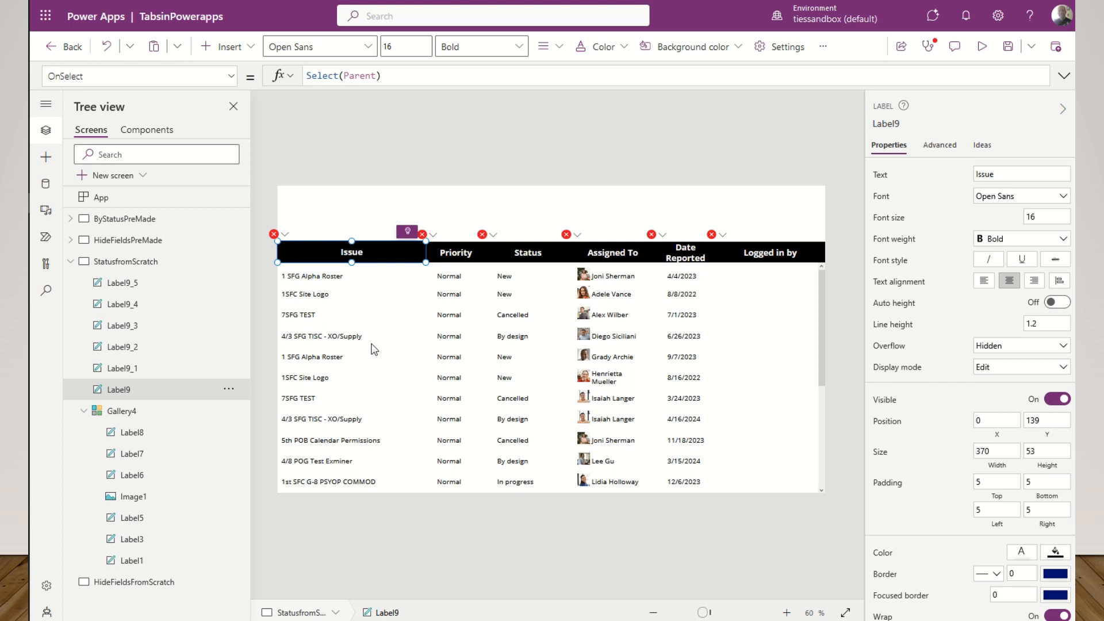
# - Insert a new text label directly on the StatusfromScratch screen, outside the gallery
pyautogui.click(339, 210)
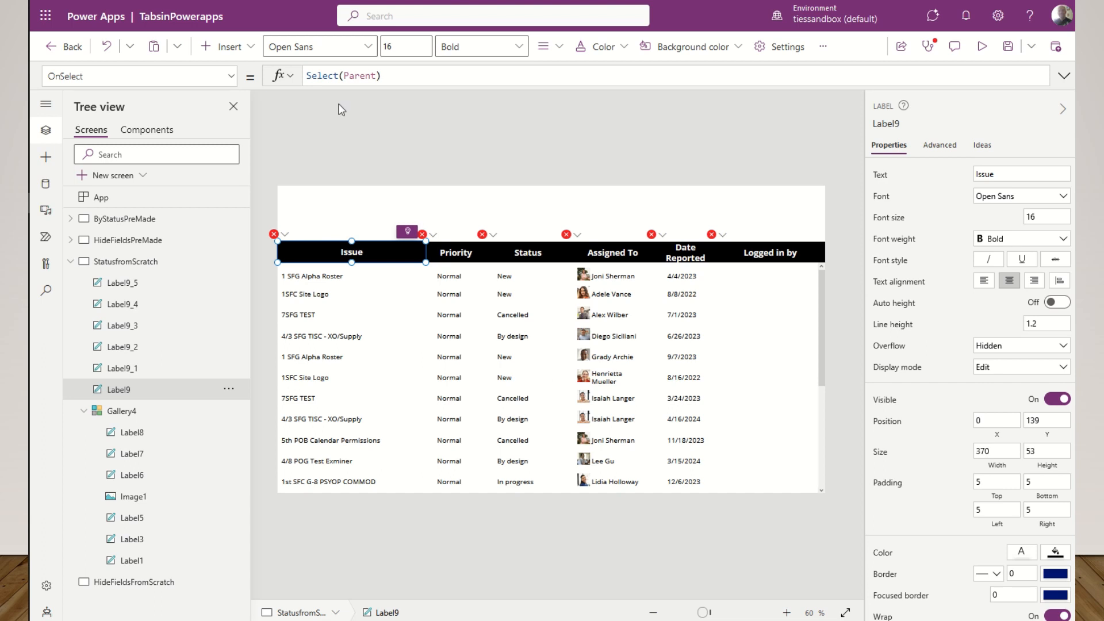
pyautogui.click(246, 46)
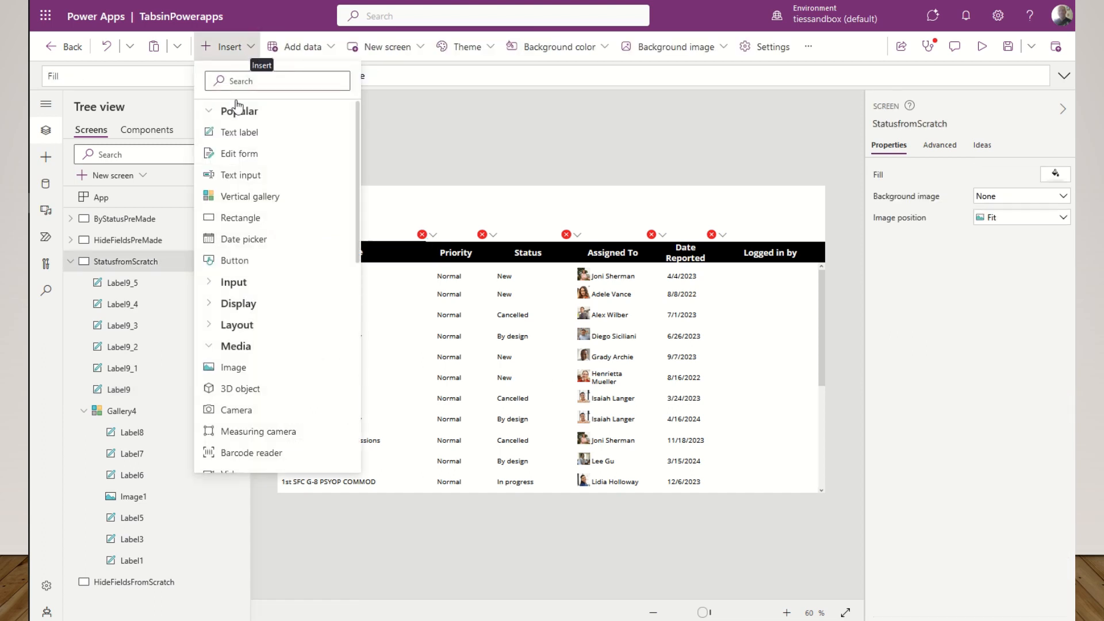
pyautogui.click(241, 133)
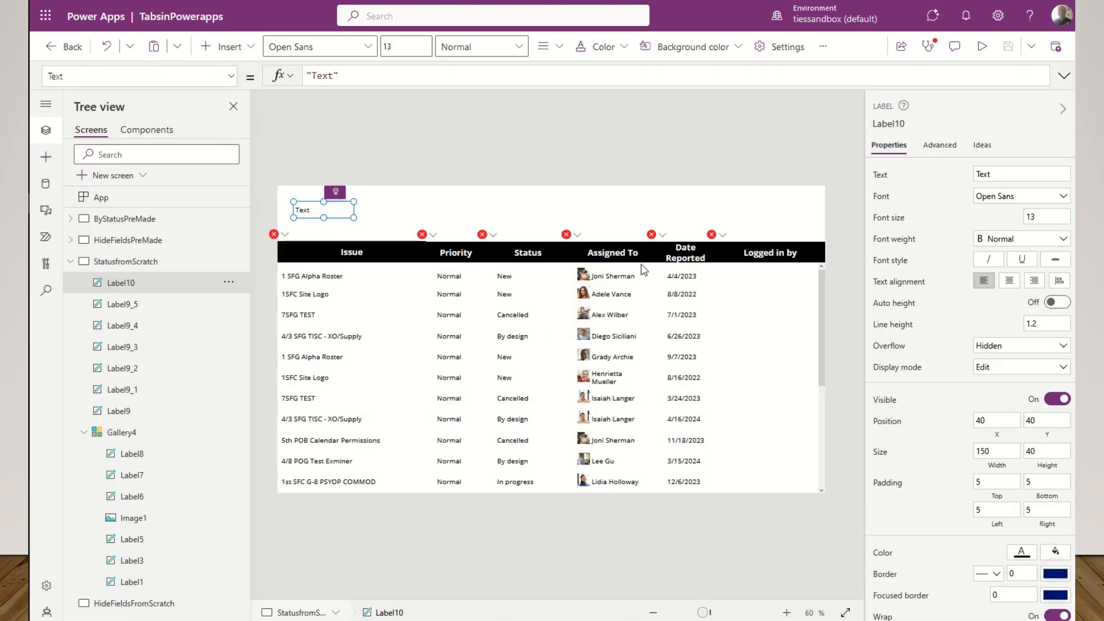
# - Delete all six existing black header labels above the gallery, keeping the newly inserted text label
pyautogui.click(787, 257)
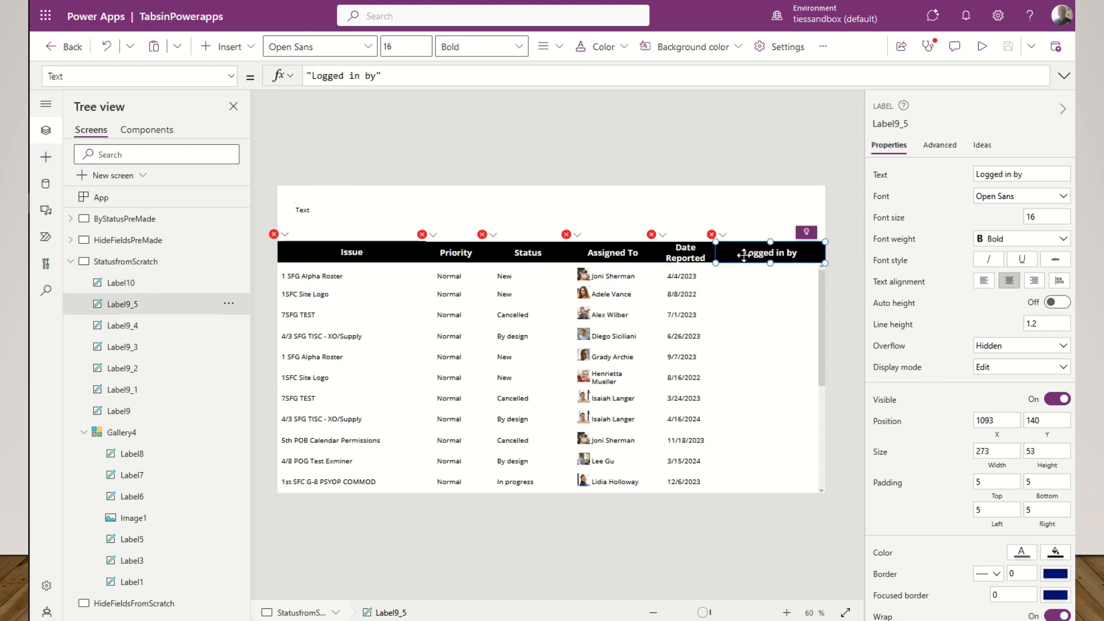
pyautogui.keyDown('shift'); pyautogui.click(683, 260); pyautogui.keyUp('shift')
pyautogui.keyDown('shift'); pyautogui.click(598, 254); pyautogui.keyUp('shift')
pyautogui.keyDown('shift'); pyautogui.click(524, 254); pyautogui.keyUp('shift')
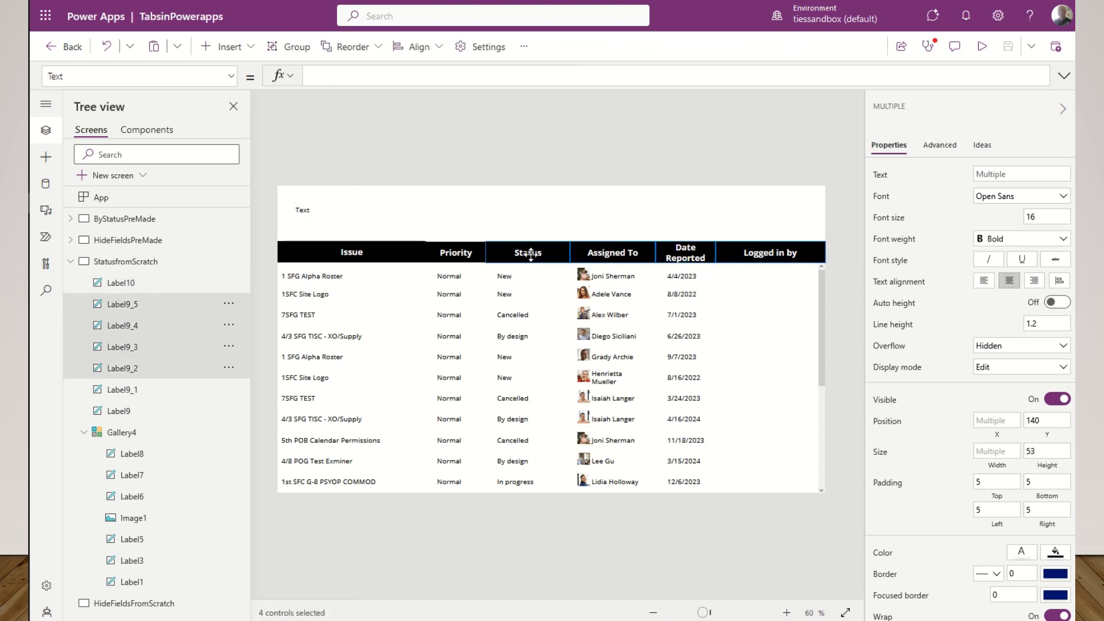
pyautogui.keyDown('shift'); pyautogui.click(453, 259); pyautogui.keyUp('shift')
pyautogui.keyDown('shift'); pyautogui.click(389, 251); pyautogui.keyUp('shift')
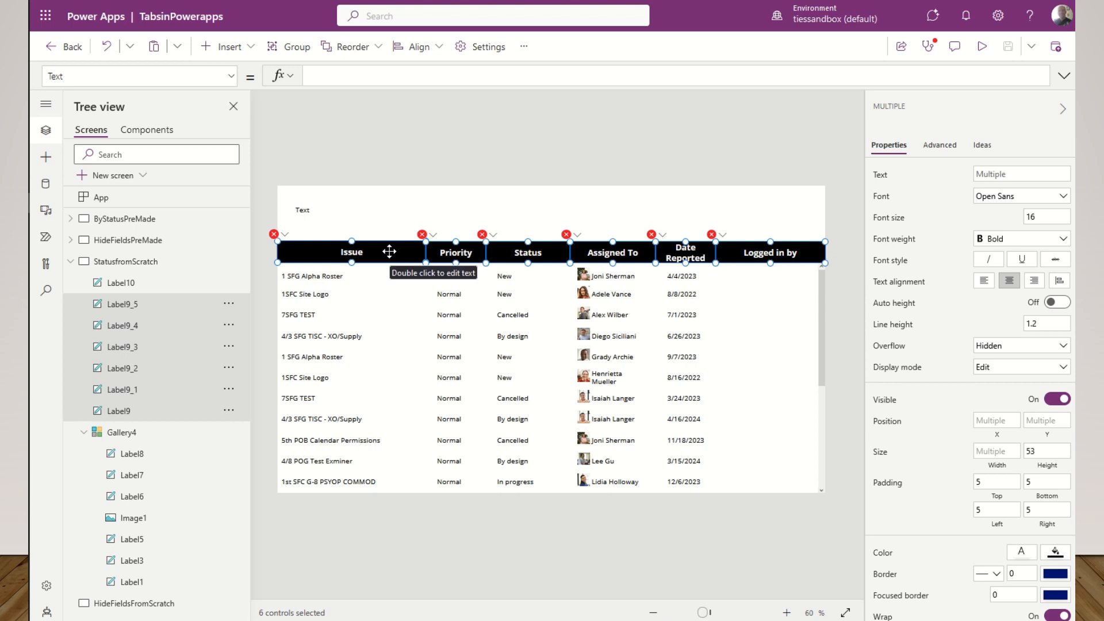
pyautogui.press('Delete')
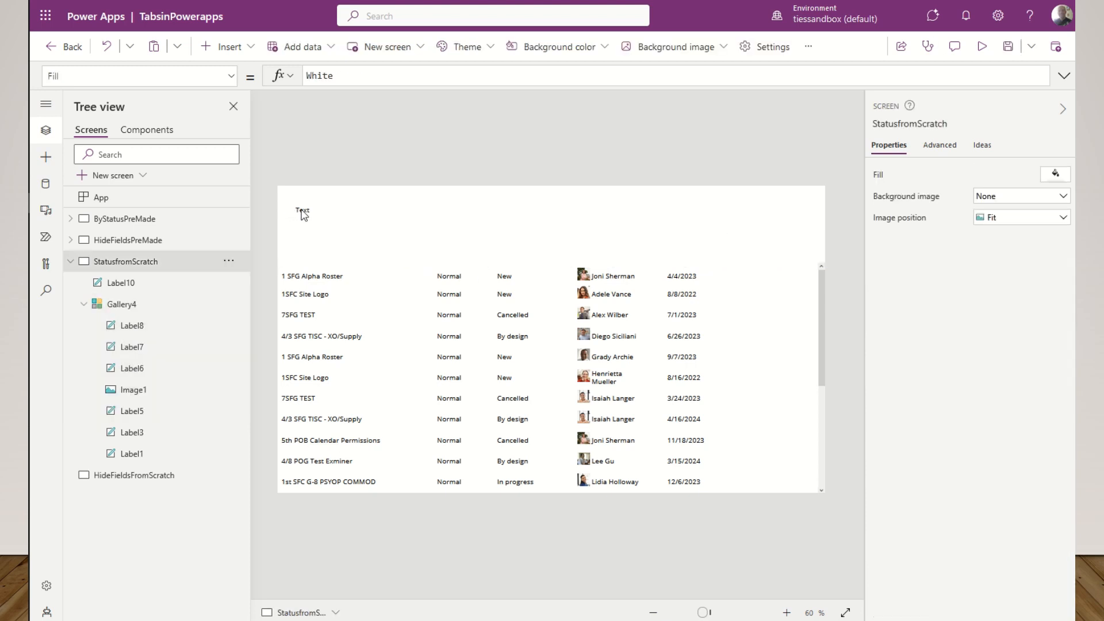
# - Place the new label at X 0, Y 153 above the issue column and format its text as size 16, bold and centered
pyautogui.click(308, 209)
pyautogui.moveTo(308, 209); pyautogui.dragTo(298, 253)
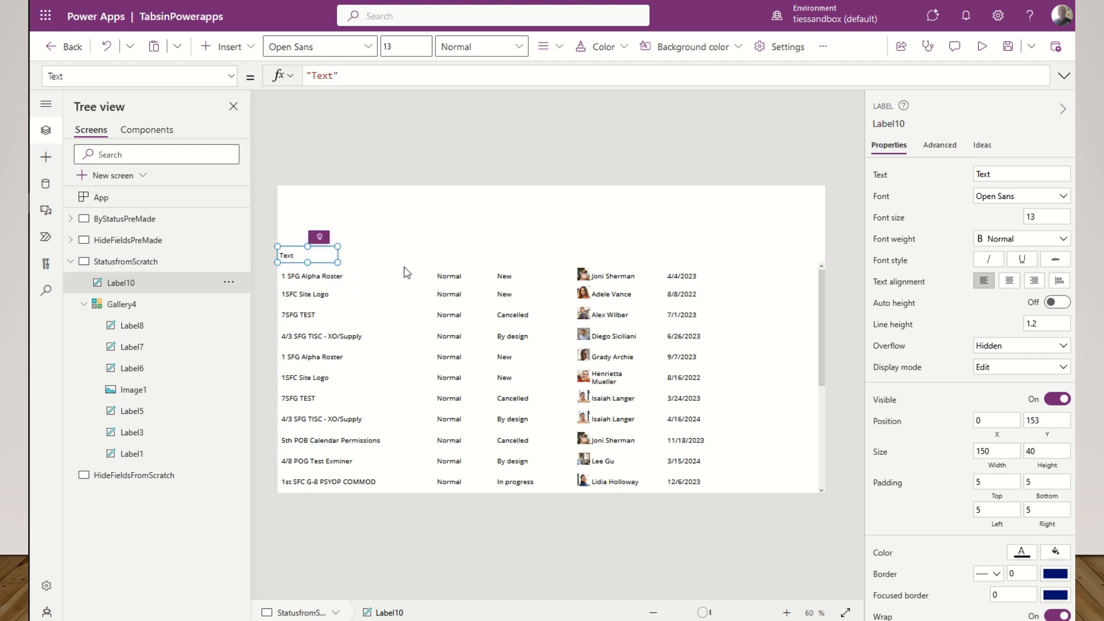
pyautogui.click(416, 49)
pyautogui.write('16')
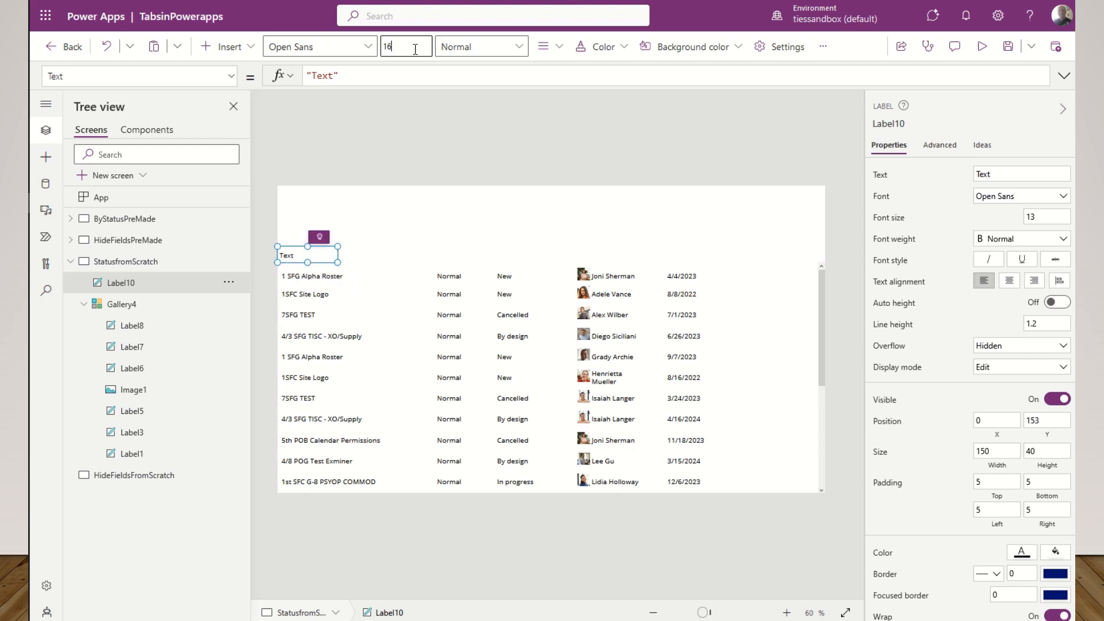
pyautogui.click(488, 53)
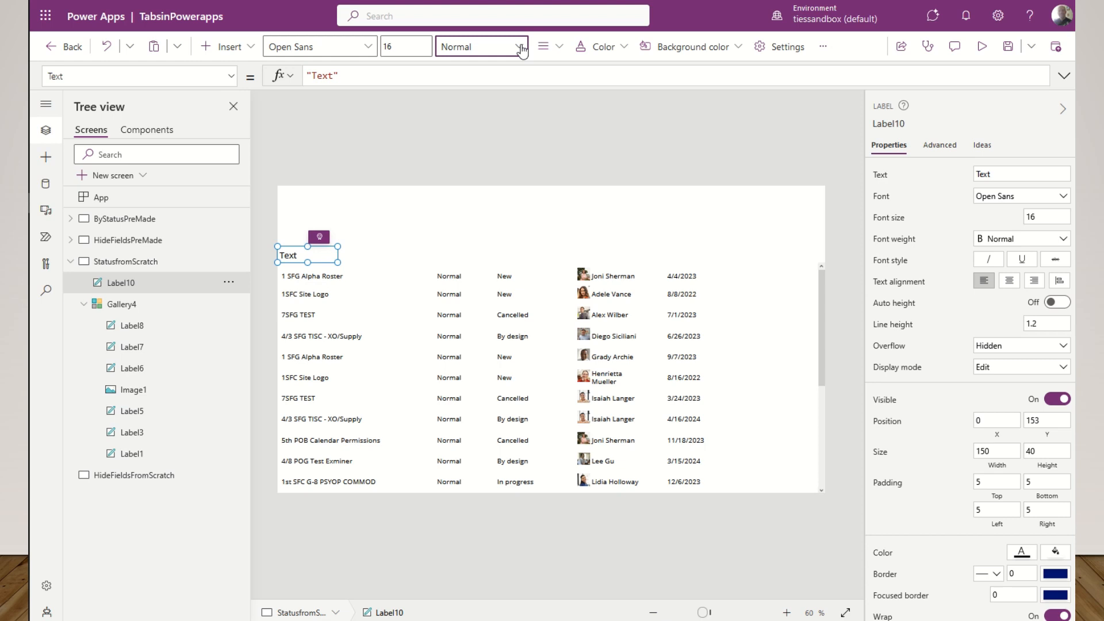
pyautogui.click(522, 50)
pyautogui.click(467, 69)
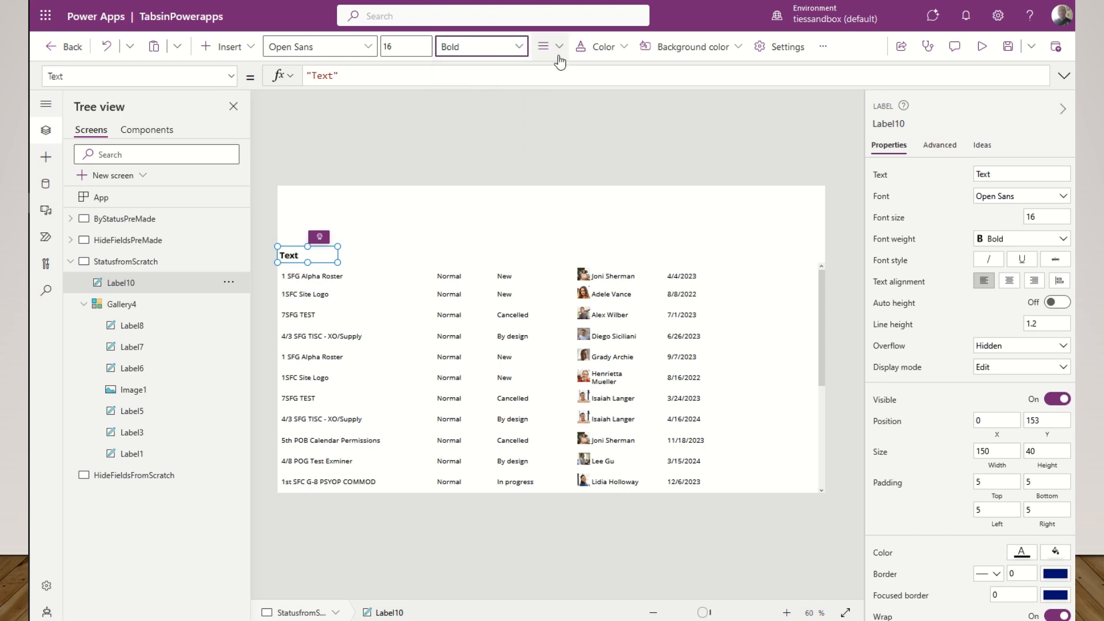
pyautogui.click(559, 48)
pyautogui.click(539, 101)
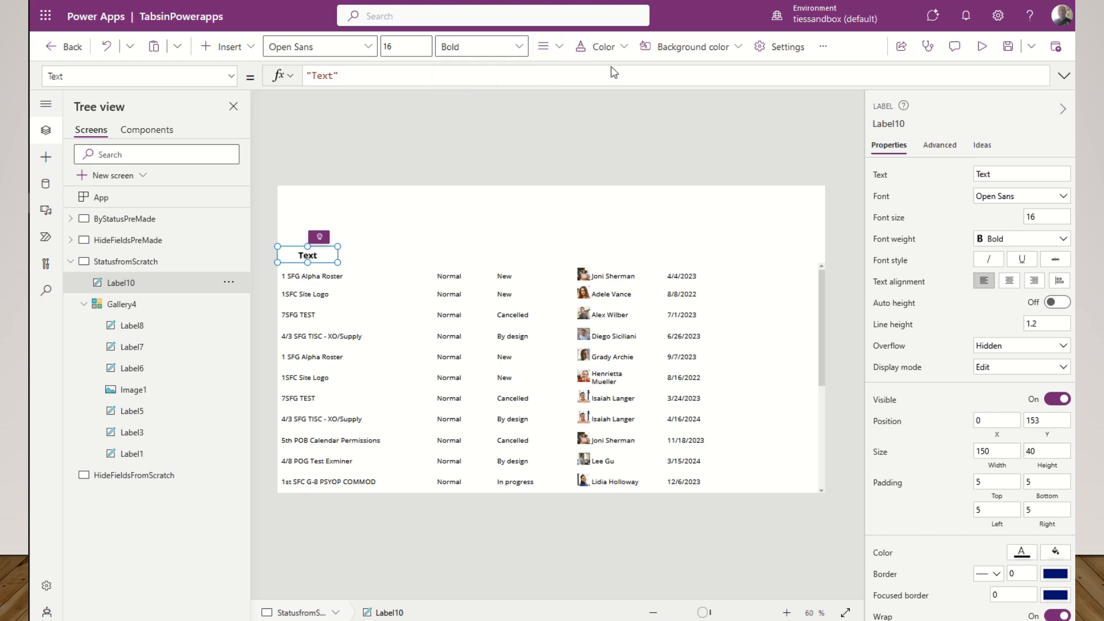
# - Give the new label a black background with white text and set its text to "Issue"
pyautogui.click(682, 50)
pyautogui.click(654, 121)
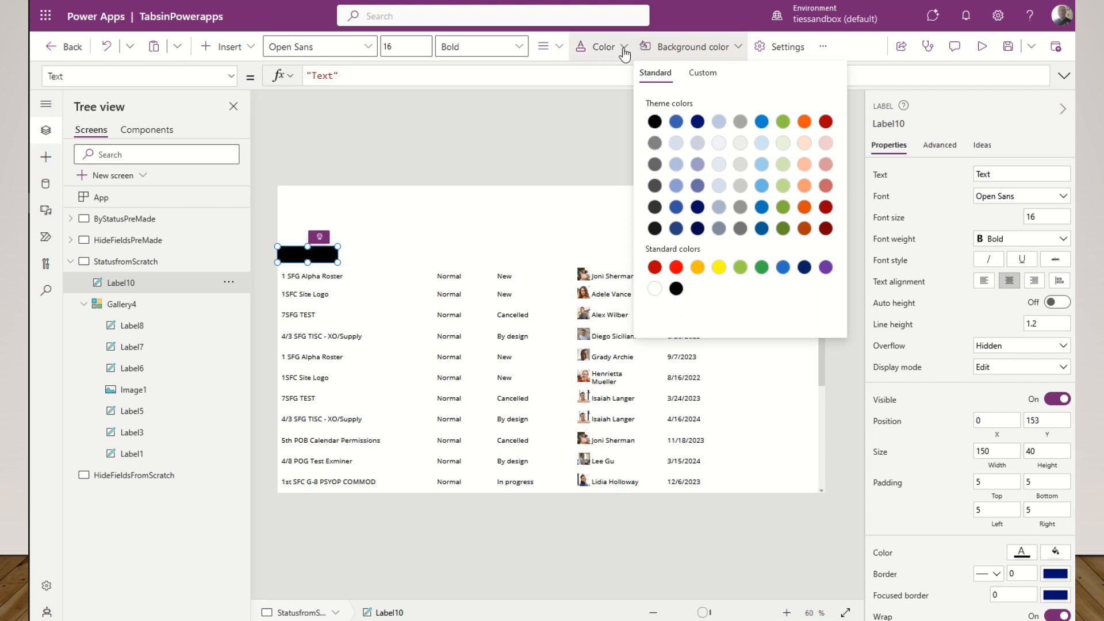
pyautogui.click(624, 51)
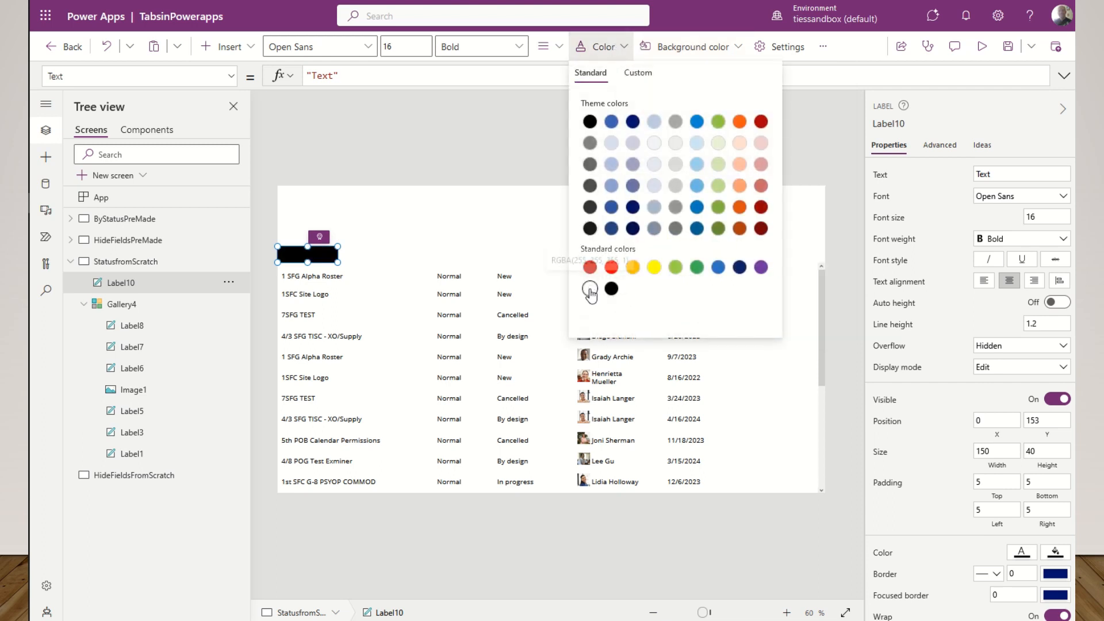
pyautogui.click(590, 289)
pyautogui.doubleClick(327, 76)
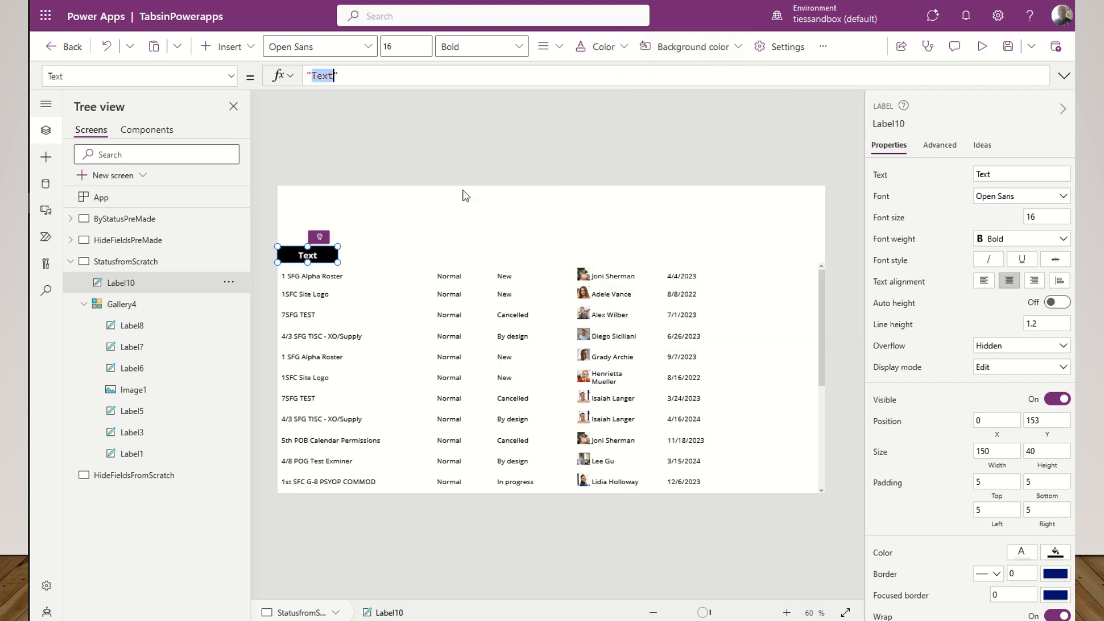
pyautogui.write('Issue')
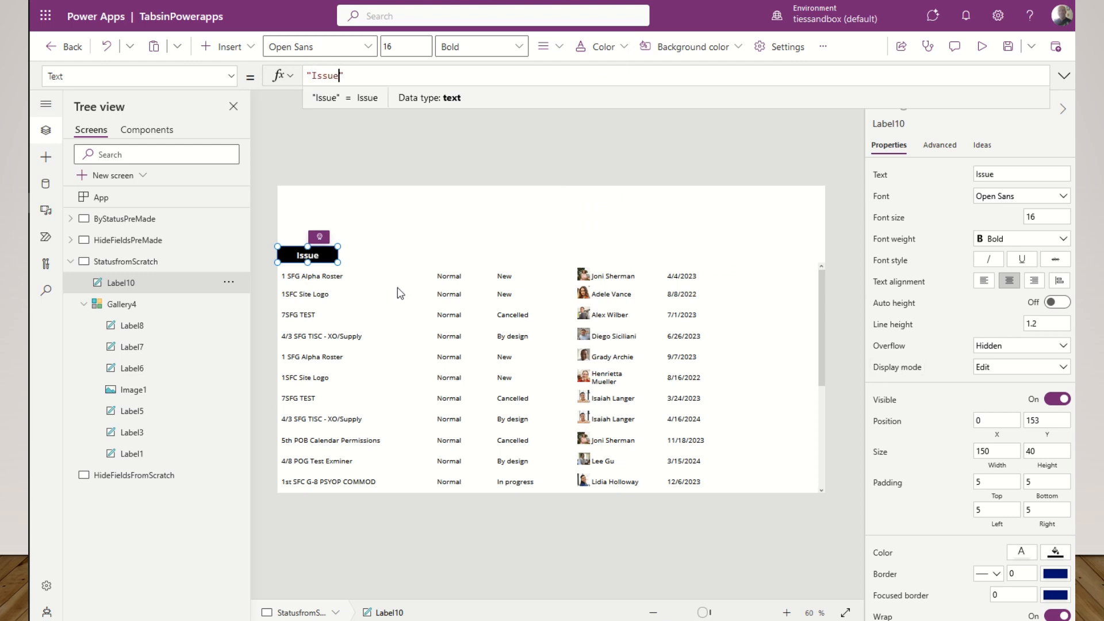
# - Duplicate the Issue header label twice, placing the copies at X 373 and X 523, Y 153, above the priority and status columns
pyautogui.click(412, 235)
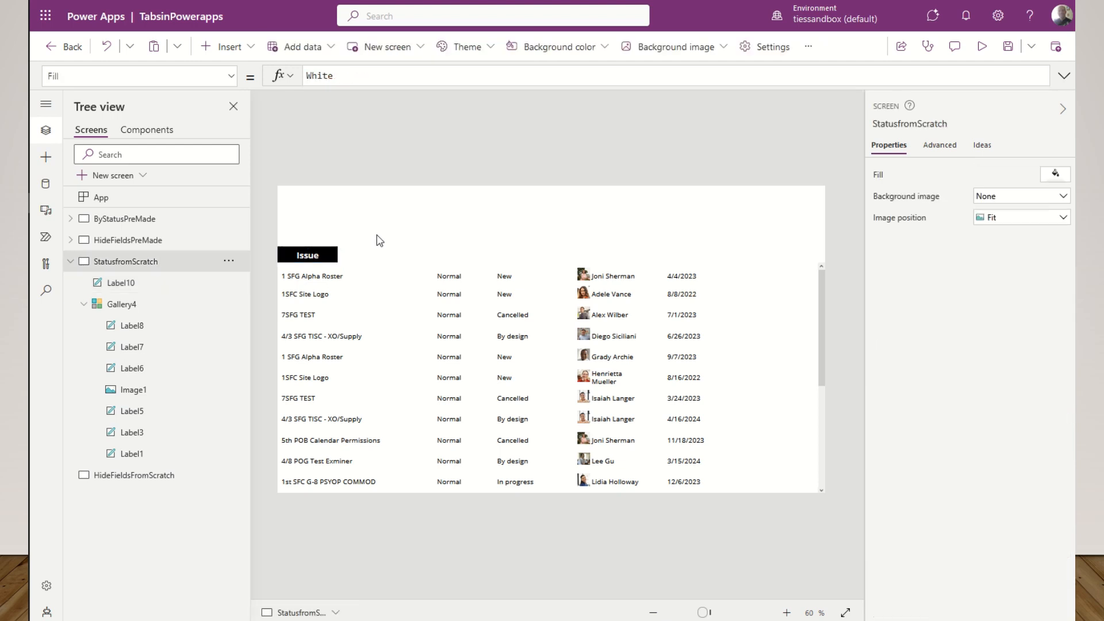
pyautogui.click(313, 253)
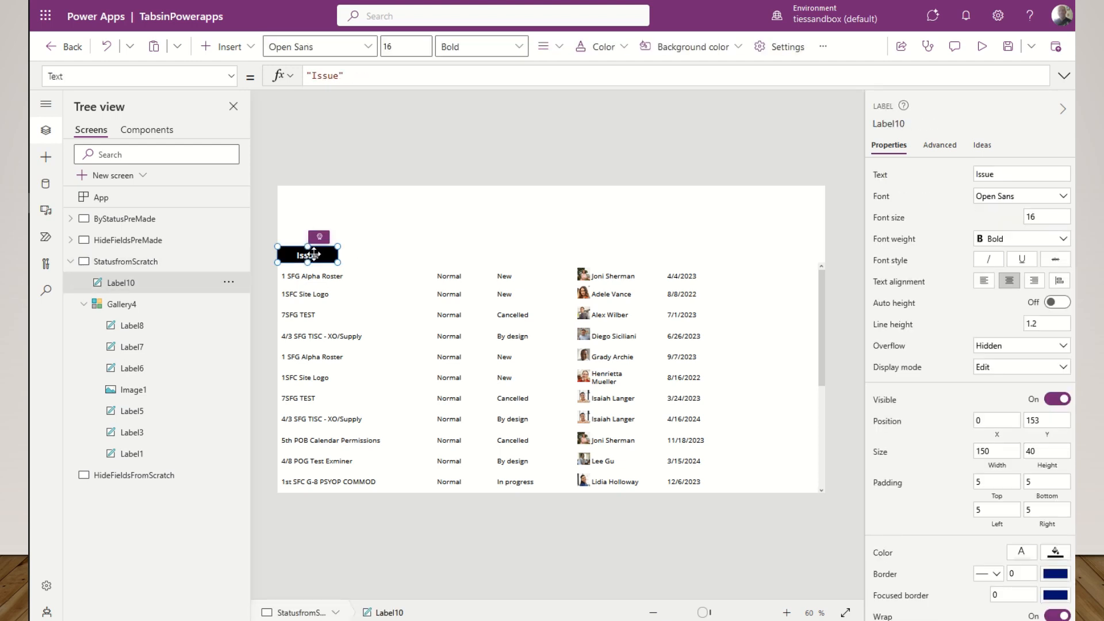
pyautogui.hotkey('ctrl', 'c')
pyautogui.hotkey('ctrl', 'v')
pyautogui.moveTo(329, 275); pyautogui.dragTo(468, 257)
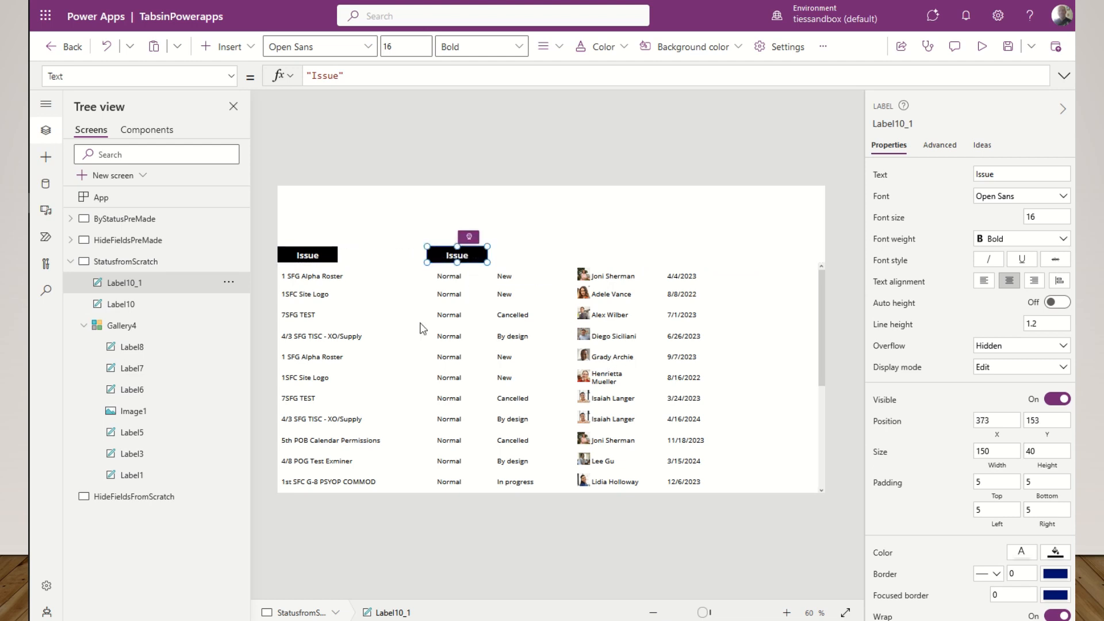
pyautogui.hotkey('ctrl', 'v')
pyautogui.moveTo(325, 256); pyautogui.dragTo(530, 258)
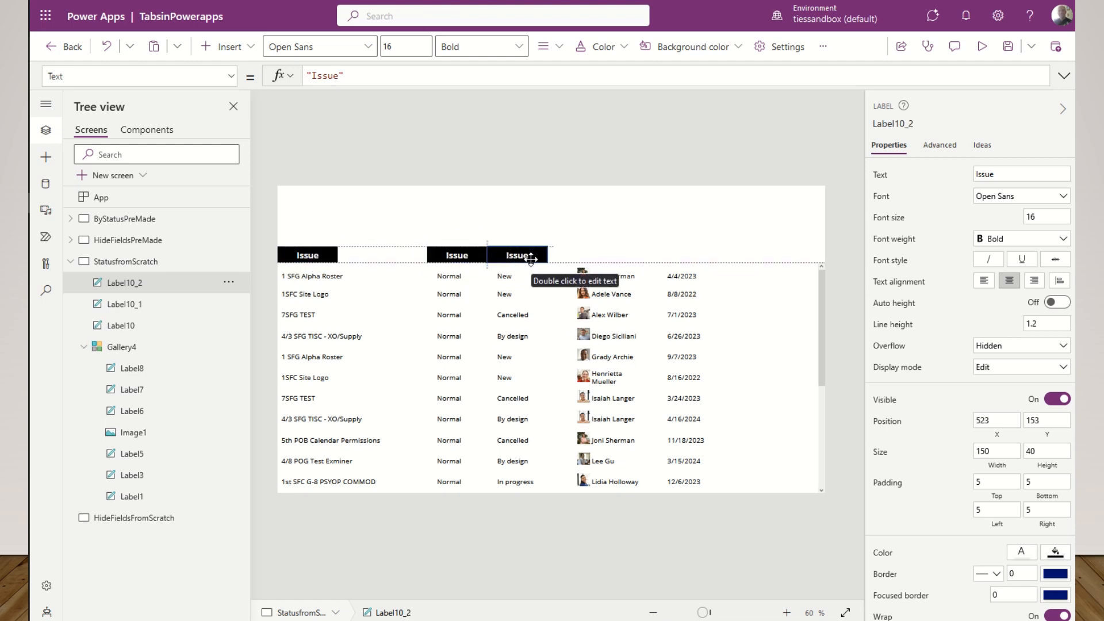
# - Add three more copies of the Issue header at X 735, 968 and 1118, Y 153, completing the header row
pyautogui.hotkey('ctrl', 'v')
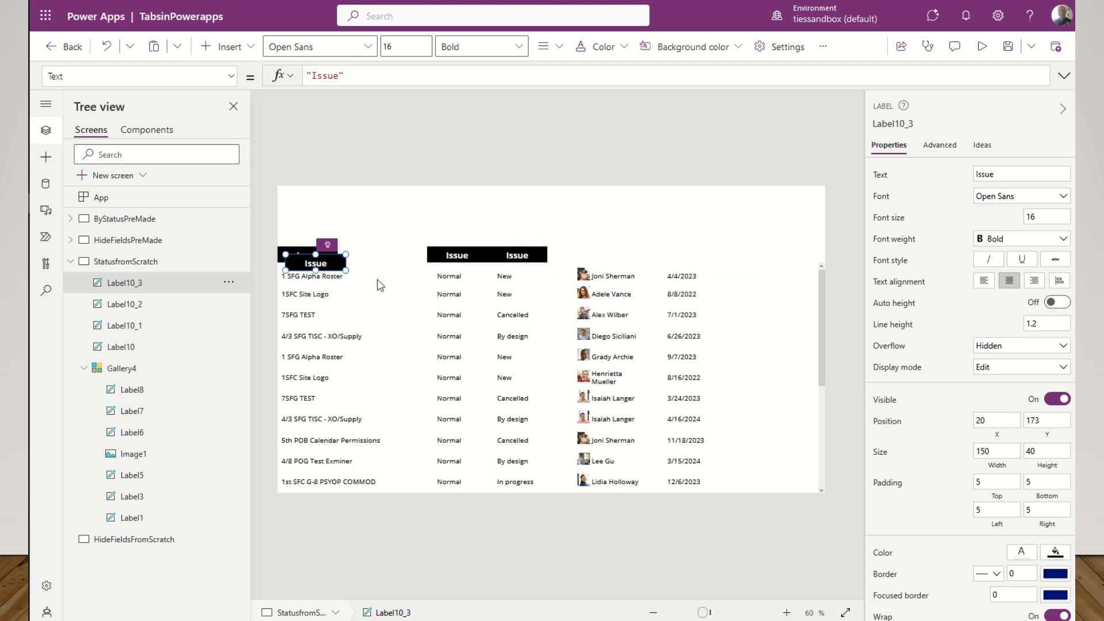
pyautogui.moveTo(339, 260); pyautogui.dragTo(618, 254)
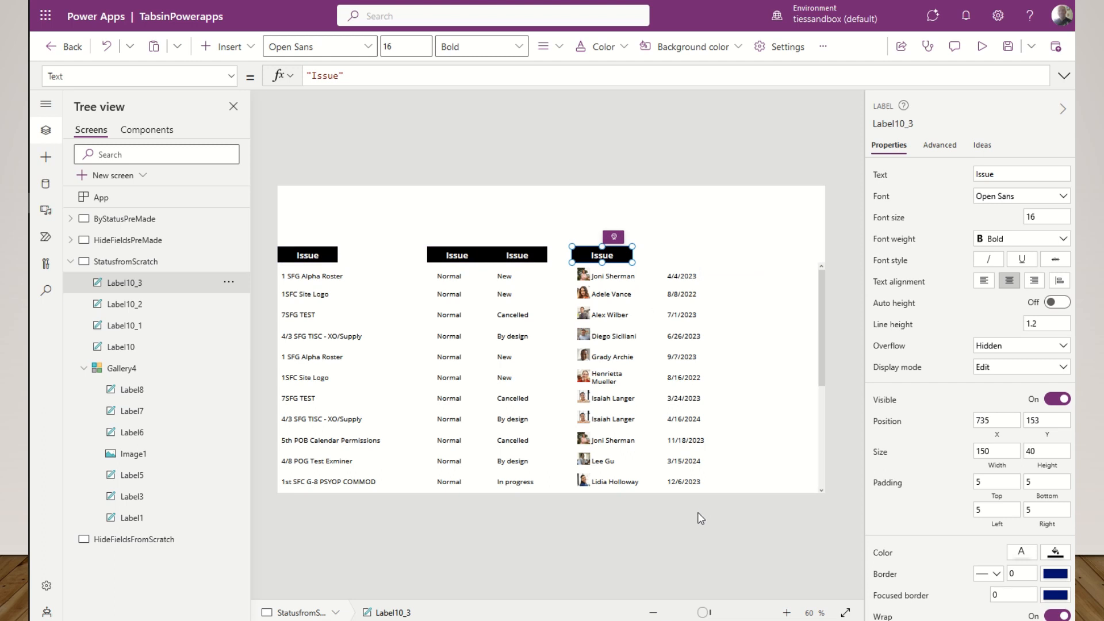
pyautogui.hotkey('ctrl', 'v')
pyautogui.moveTo(336, 253); pyautogui.dragTo(738, 246)
pyautogui.hotkey('ctrl', 'v')
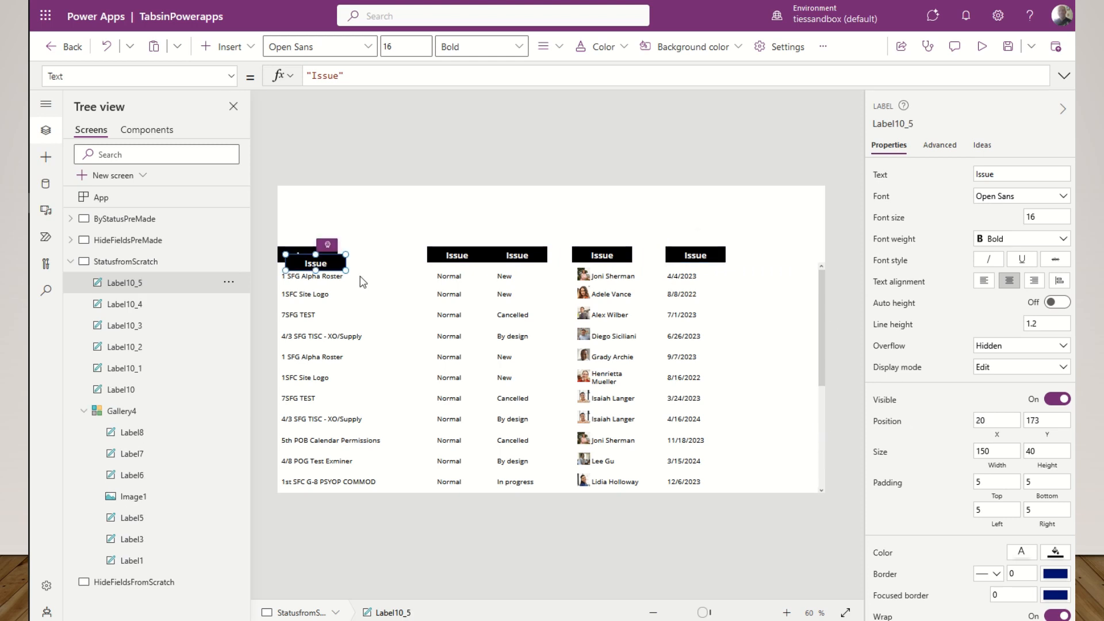
pyautogui.moveTo(343, 262); pyautogui.dragTo(761, 255)
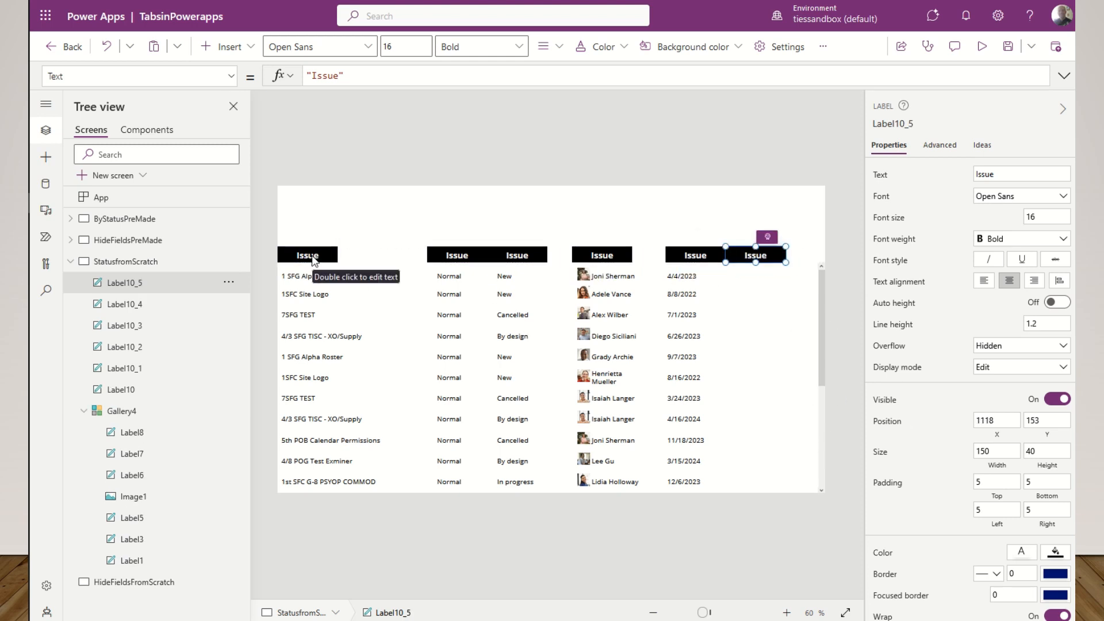
# - Widen four headers to close the row's gaps: first to 373, third to 212, fourth to 243 and last to 248
pyautogui.moveTo(786, 262); pyautogui.dragTo(825, 263)
pyautogui.click(629, 259)
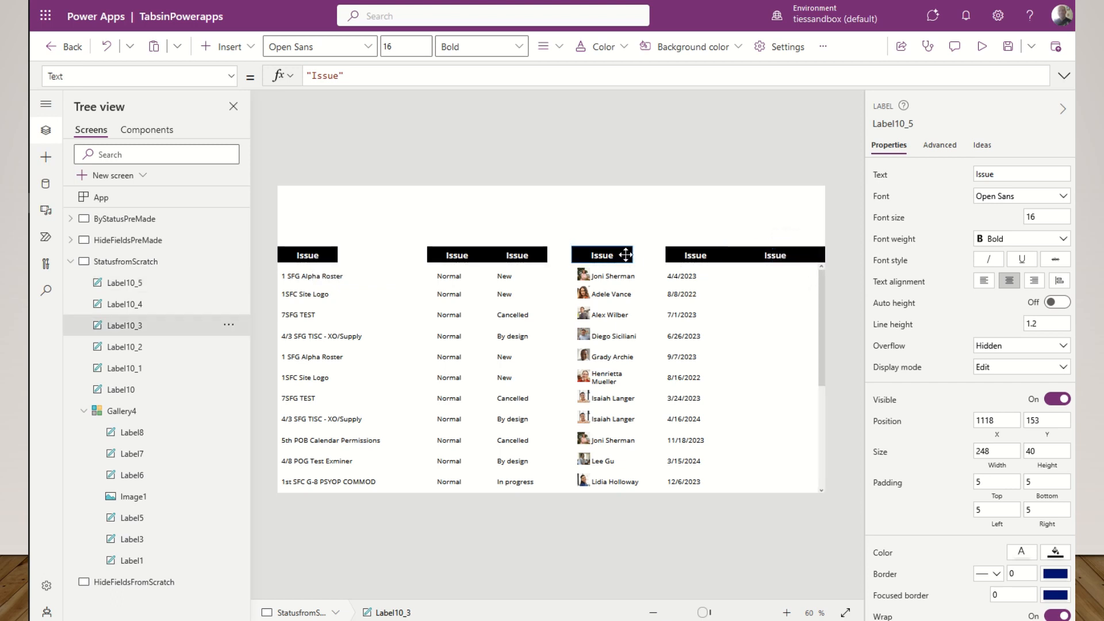
pyautogui.moveTo(633, 263); pyautogui.dragTo(670, 263)
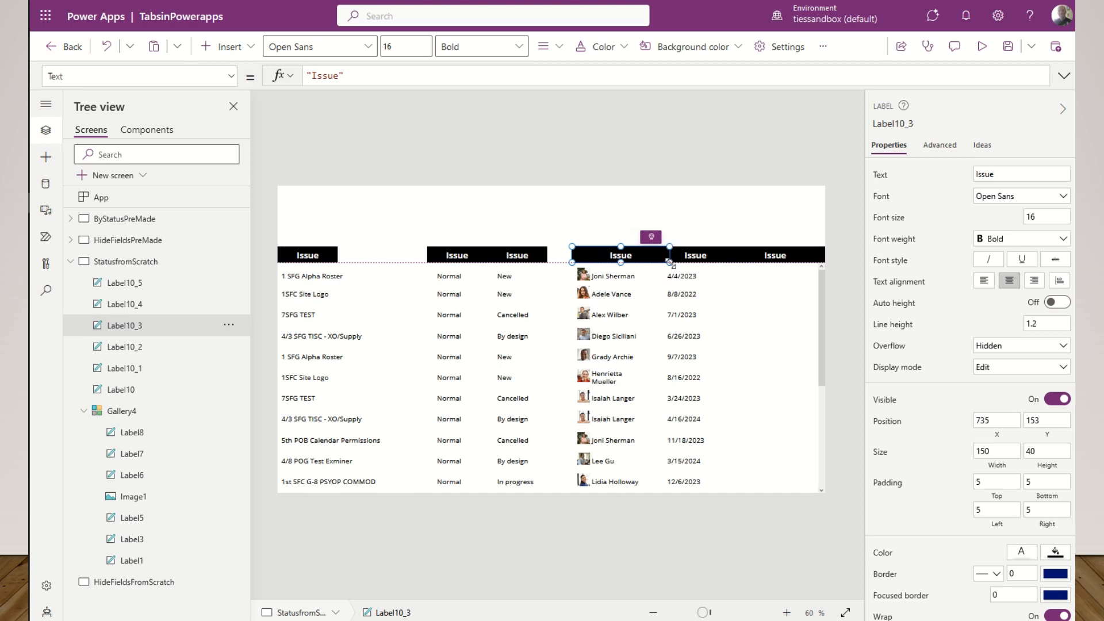
pyautogui.click(542, 258)
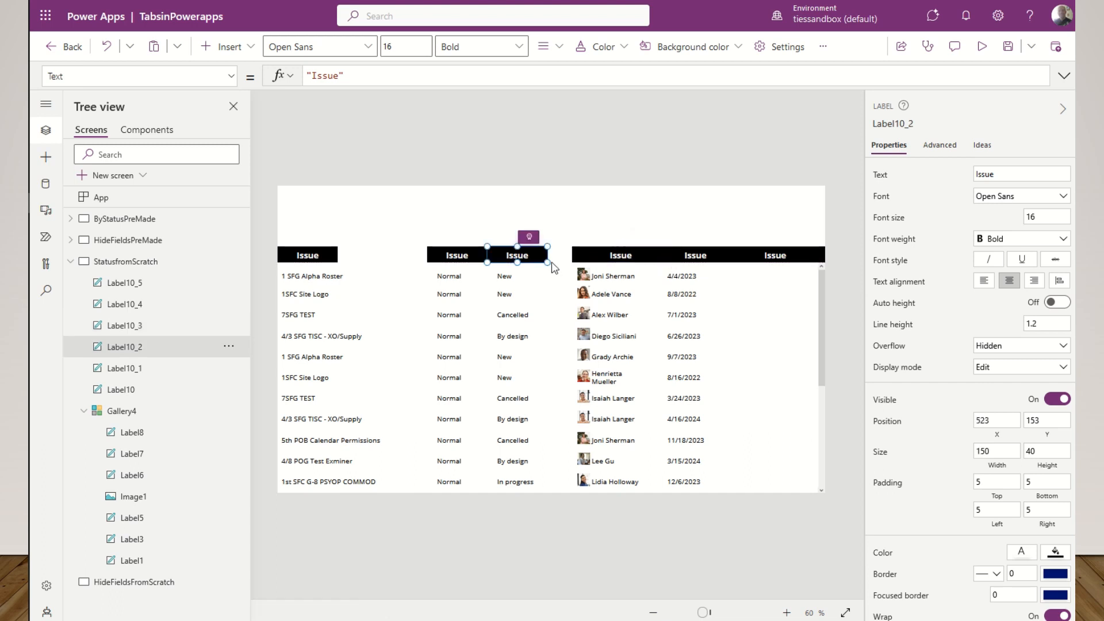
pyautogui.moveTo(551, 265); pyautogui.dragTo(573, 263)
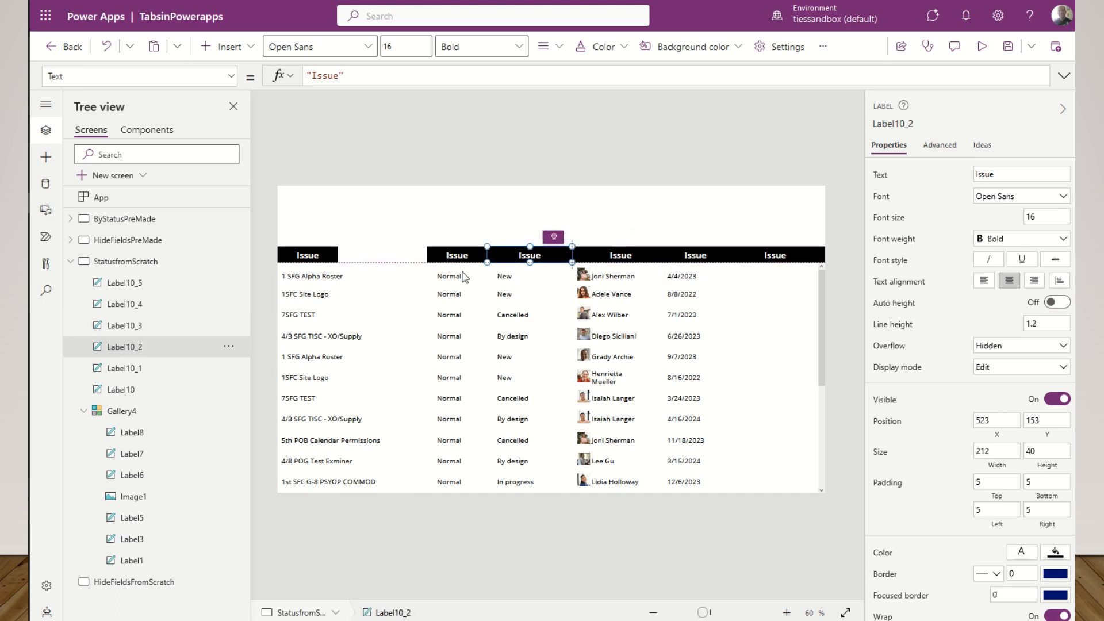
pyautogui.click(315, 256)
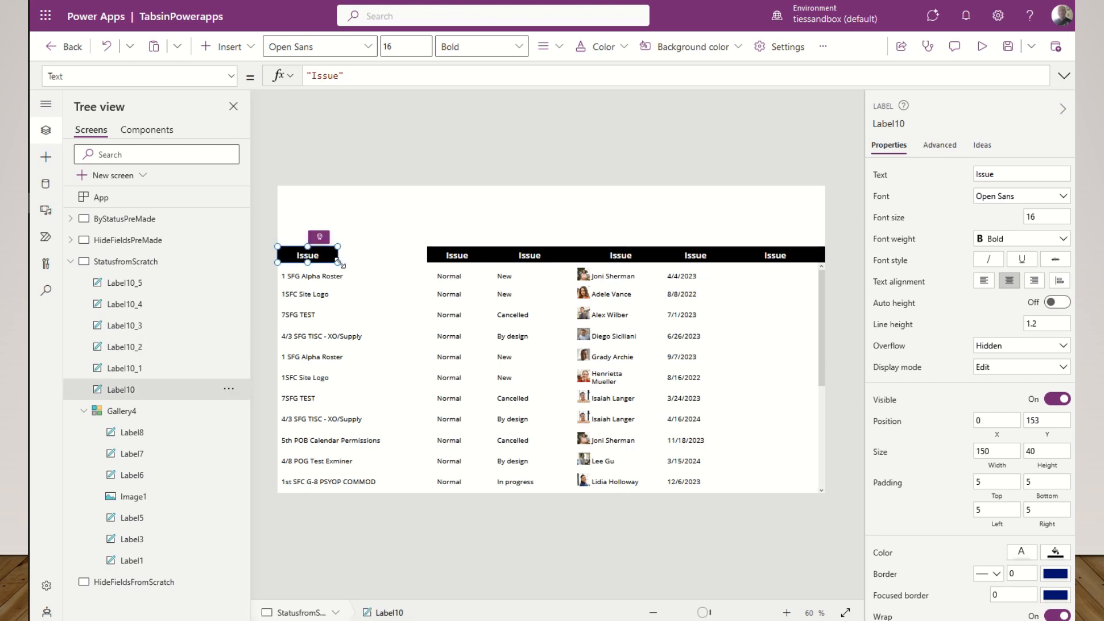
pyautogui.moveTo(342, 263); pyautogui.dragTo(428, 265)
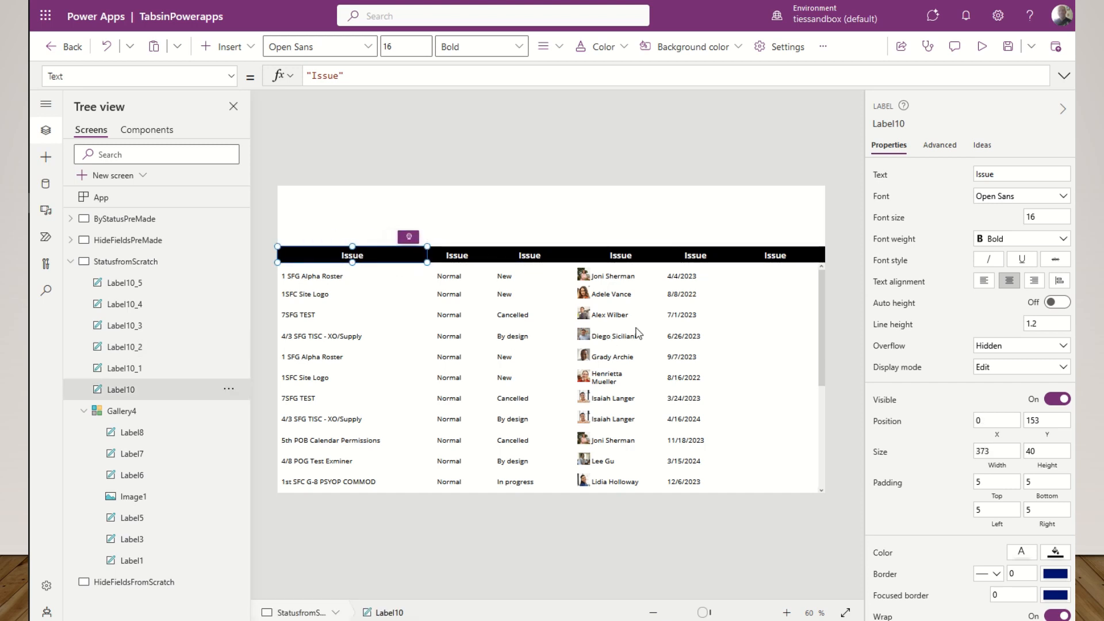
# - Set the text of the second header, above the Normal values, to "Priority"
pyautogui.click(459, 258)
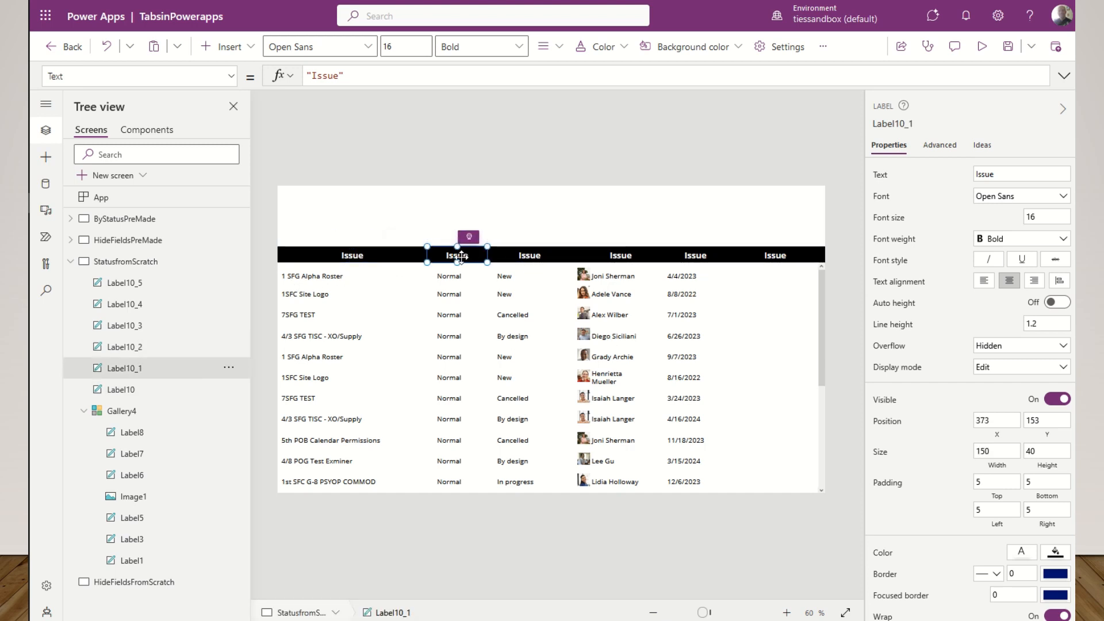
pyautogui.doubleClick(329, 77)
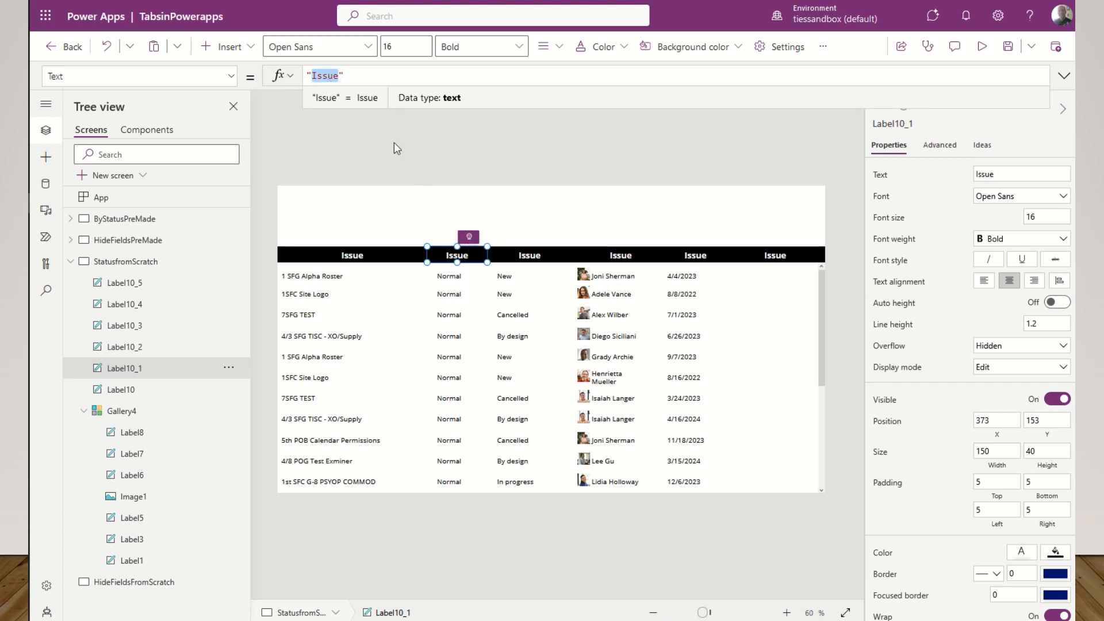
pyautogui.write('Prio')
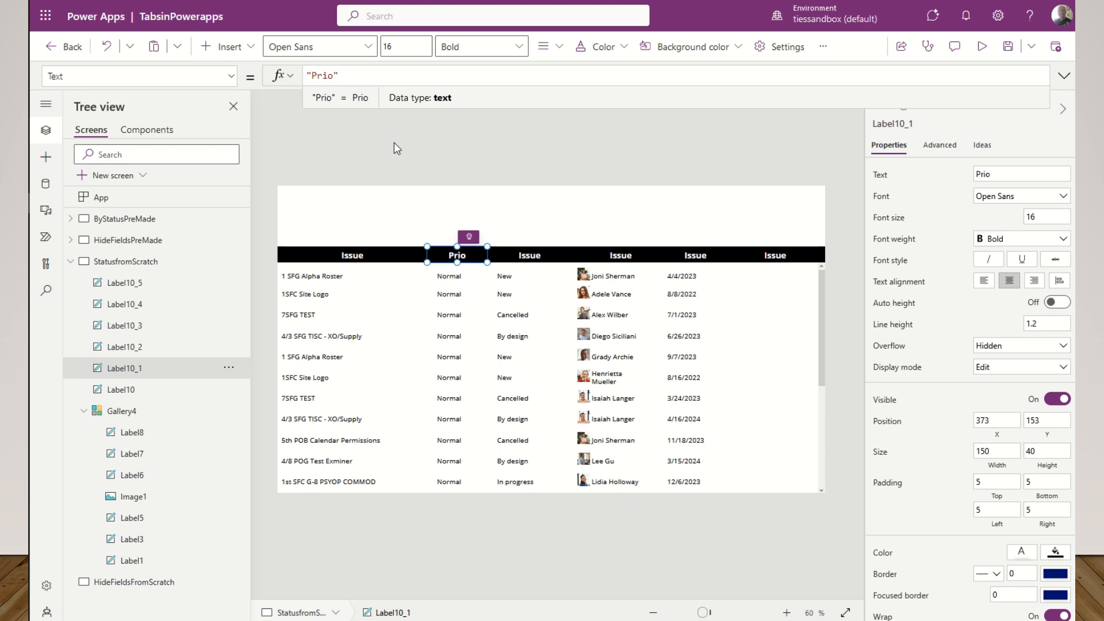
pyautogui.write('rity')
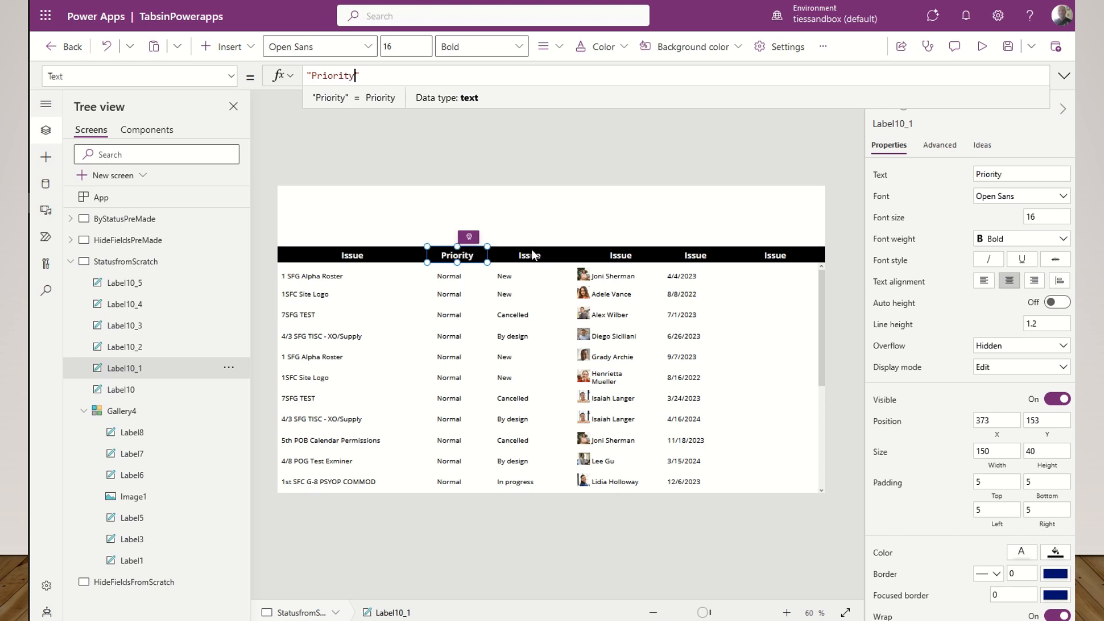
# - Set the text of the third header, next to Priority, to "Status"
pyautogui.click(533, 257)
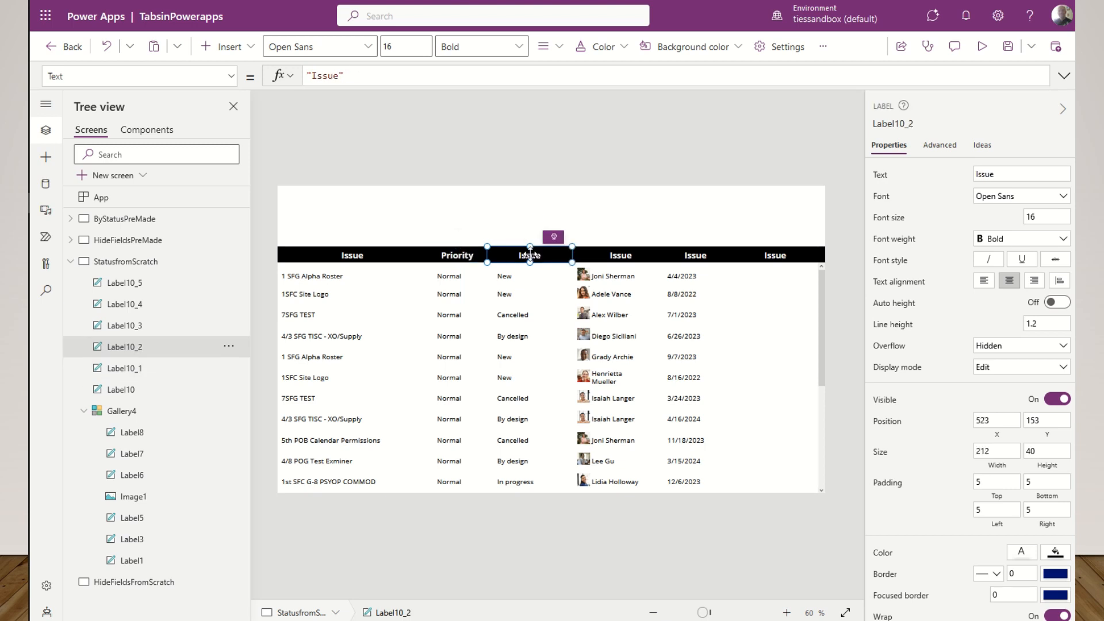
pyautogui.click(326, 81)
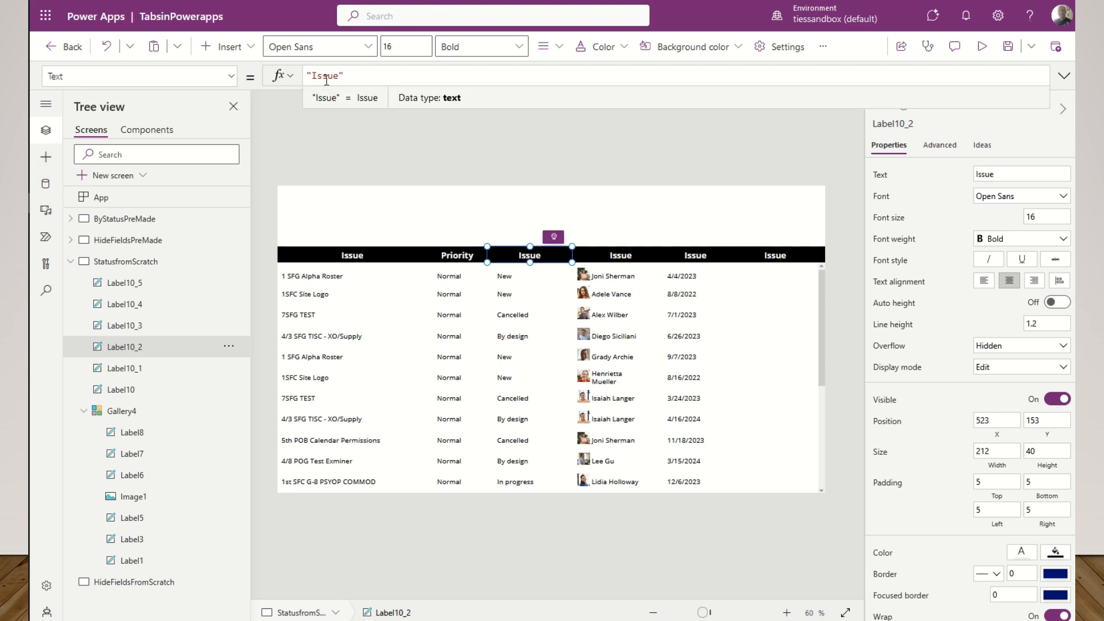
pyautogui.write('Sta')
pyautogui.press('BackSpace')
pyautogui.press('BackSpace')
pyautogui.press('BackSpace')
pyautogui.press('BackSpace')
pyautogui.press('BackSpace')
pyautogui.press('BackSpace')
pyautogui.press('BackSpace')
pyautogui.press('BackSpace')
pyautogui.write('Status')
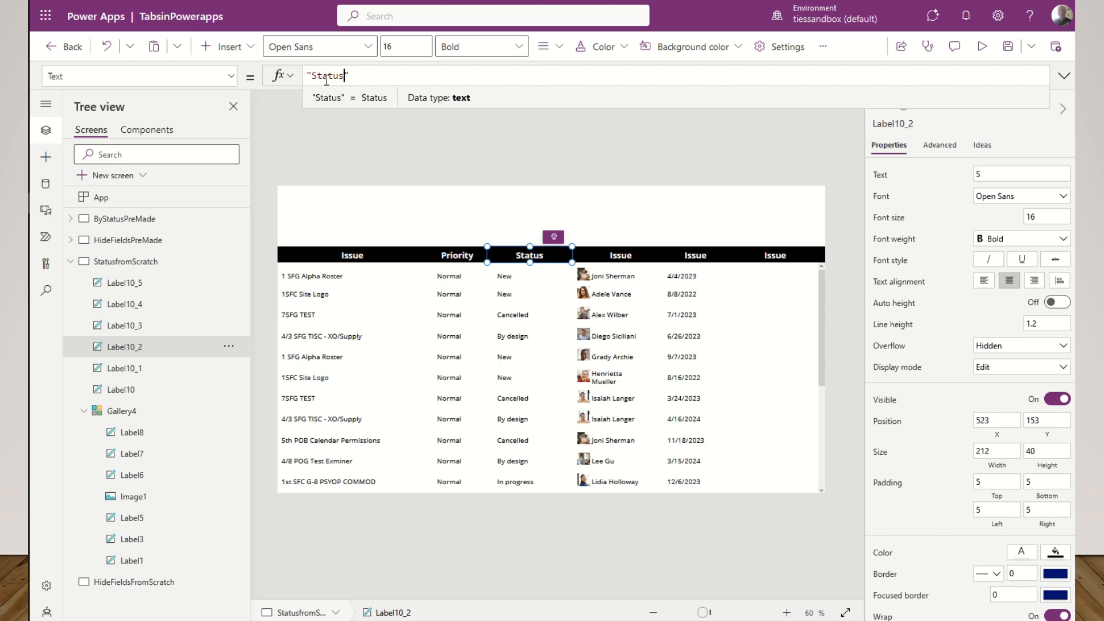
# - Set the header above the people column to "Assigned To" and the one above the dates to "Date Reported"
pyautogui.click(621, 254)
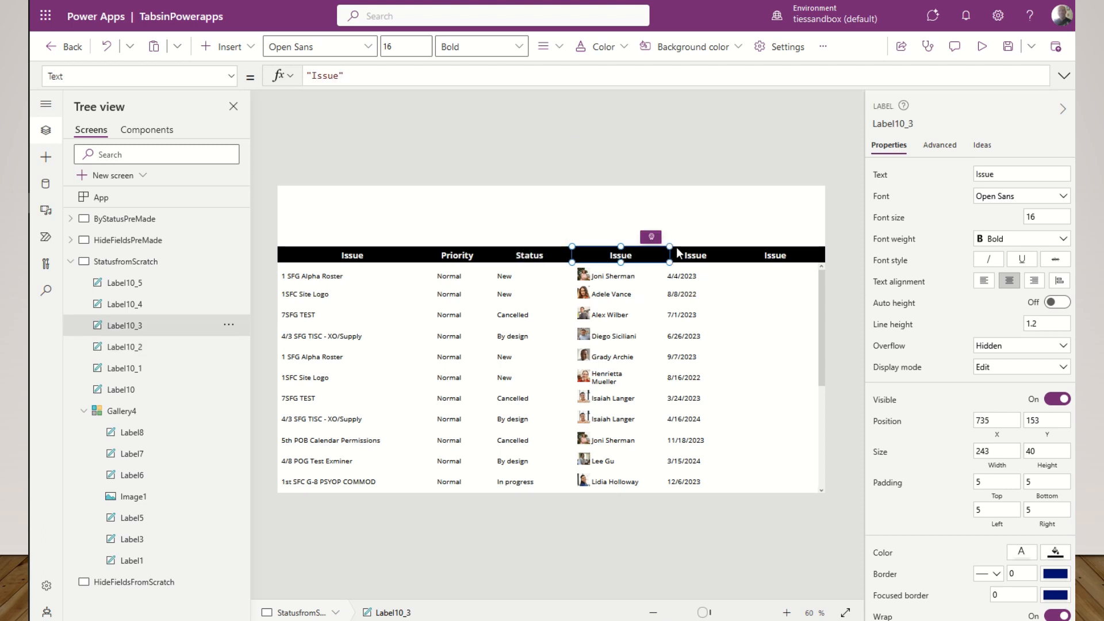
pyautogui.doubleClick(324, 76)
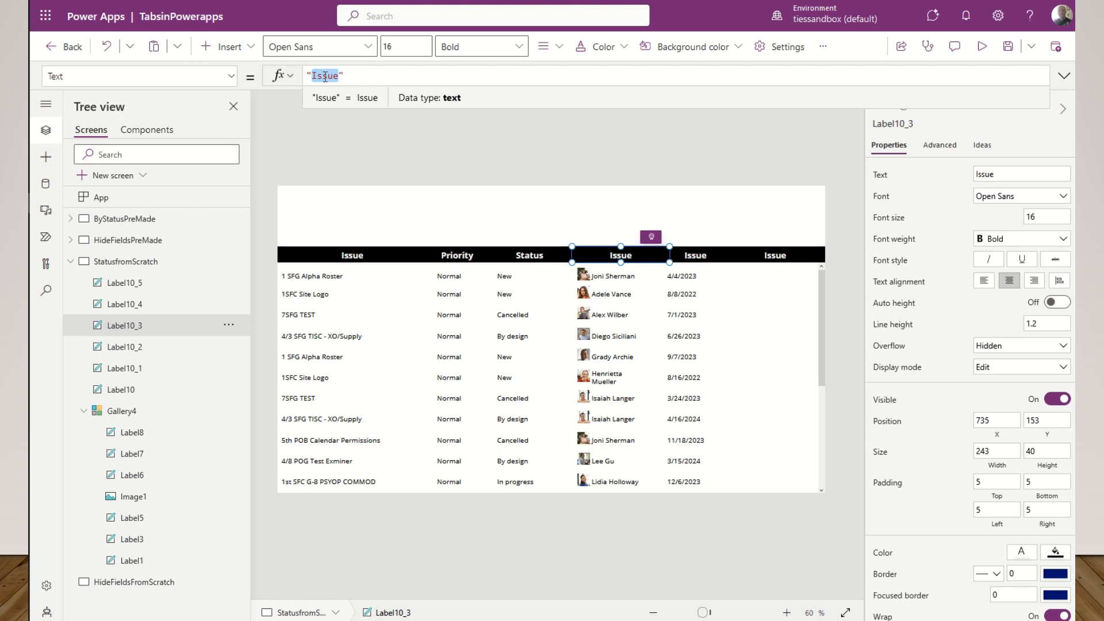
pyautogui.write('Assigned')
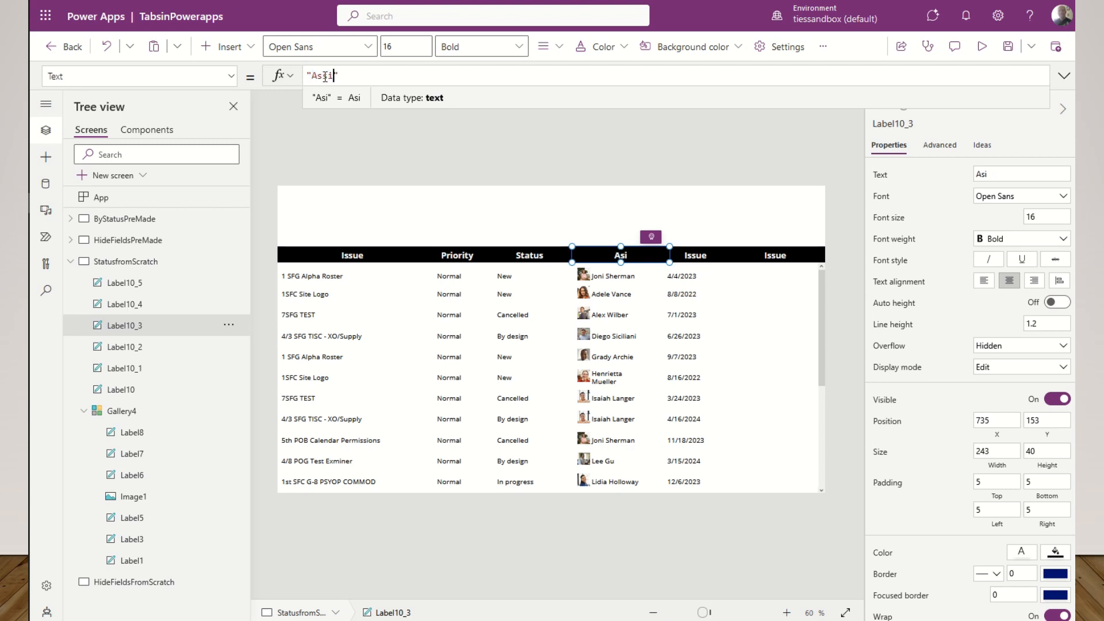
pyautogui.write(' Toj')
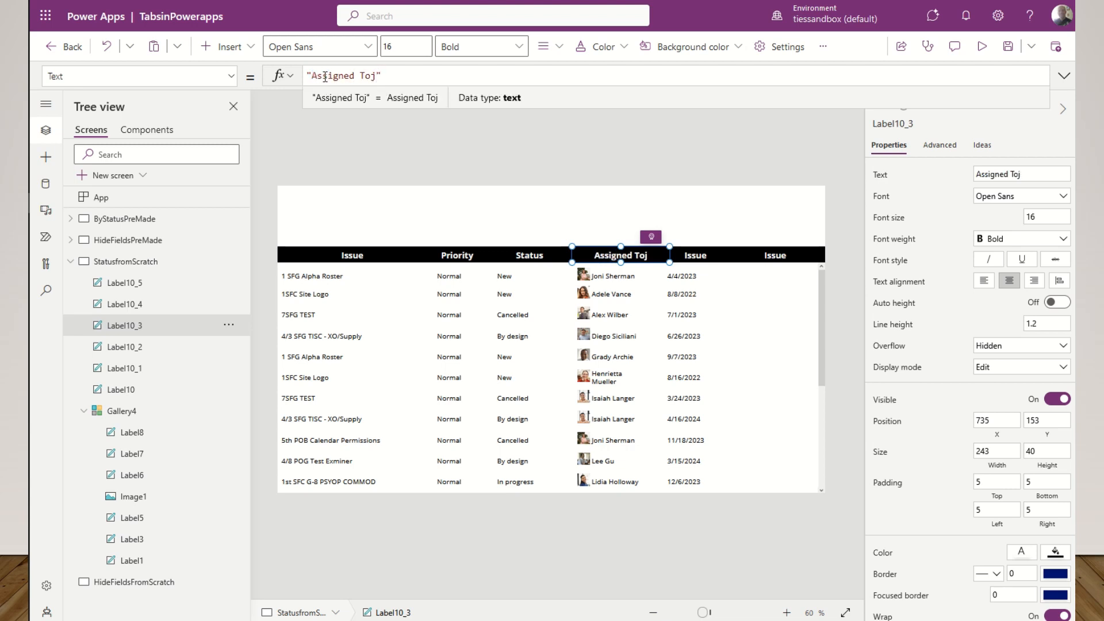
pyautogui.click(693, 257)
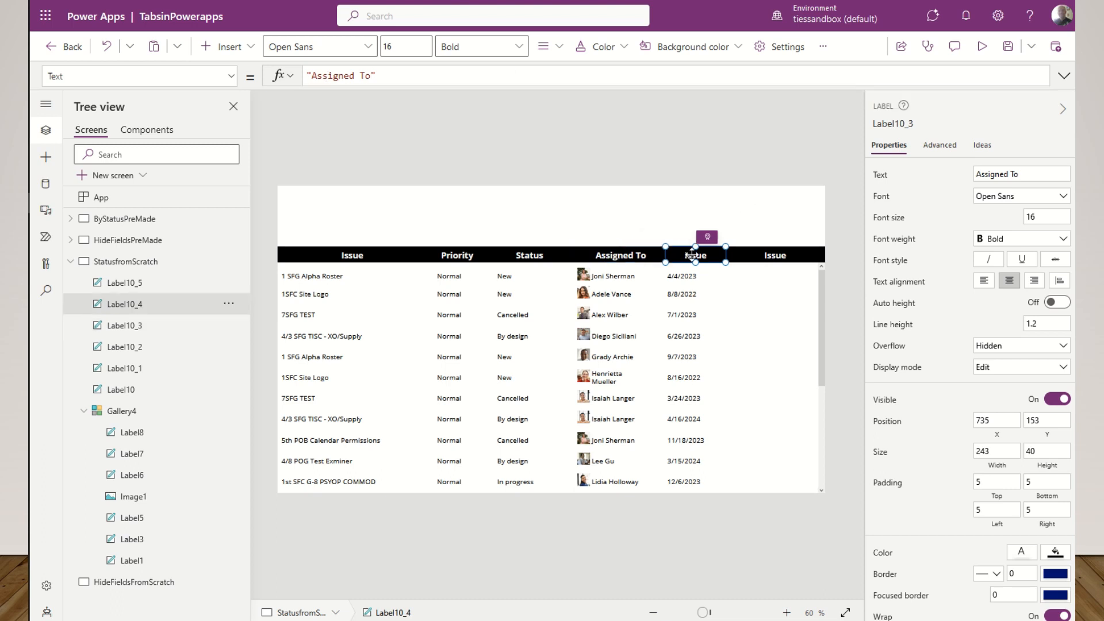
pyautogui.doubleClick(325, 72)
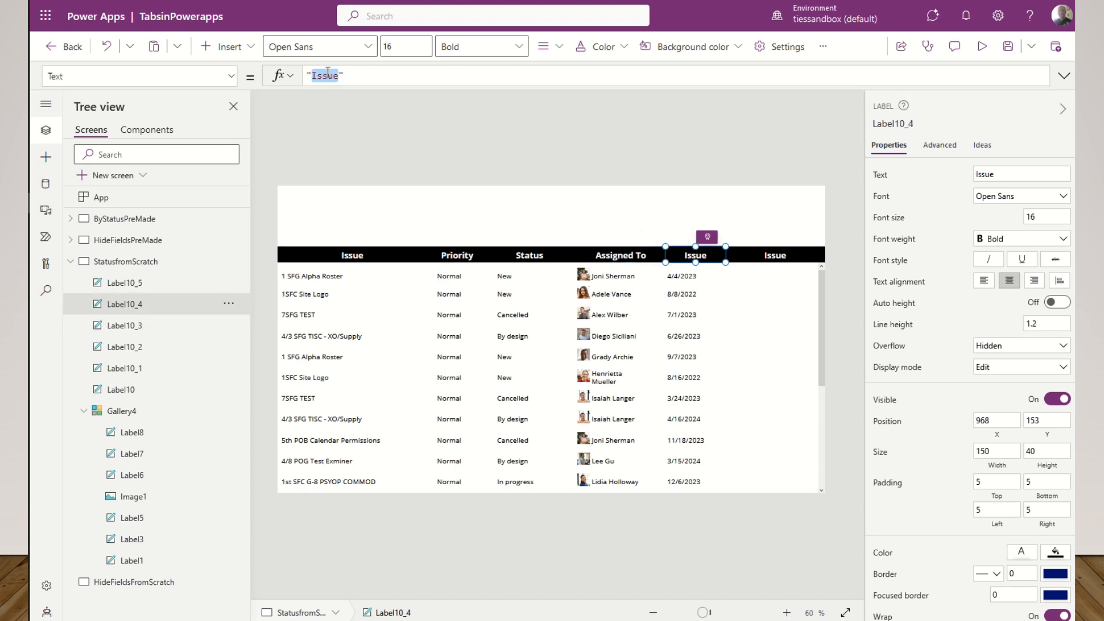
pyautogui.write('Date Reported')
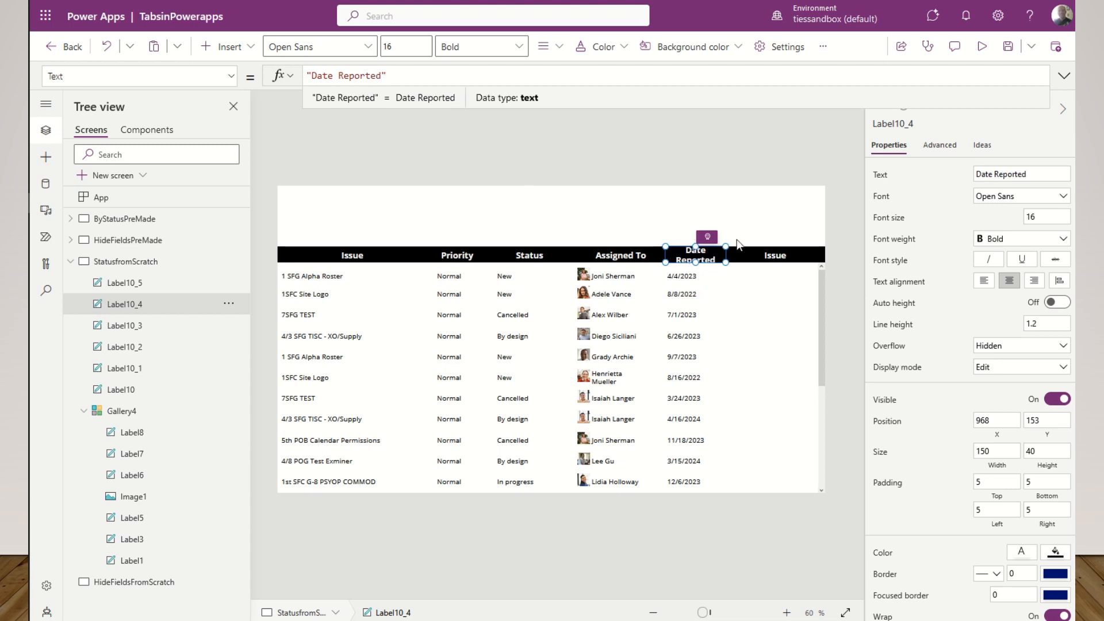
# - Set the text of the last header, beside Date Reported, to "Logged In By"
pyautogui.click(775, 257)
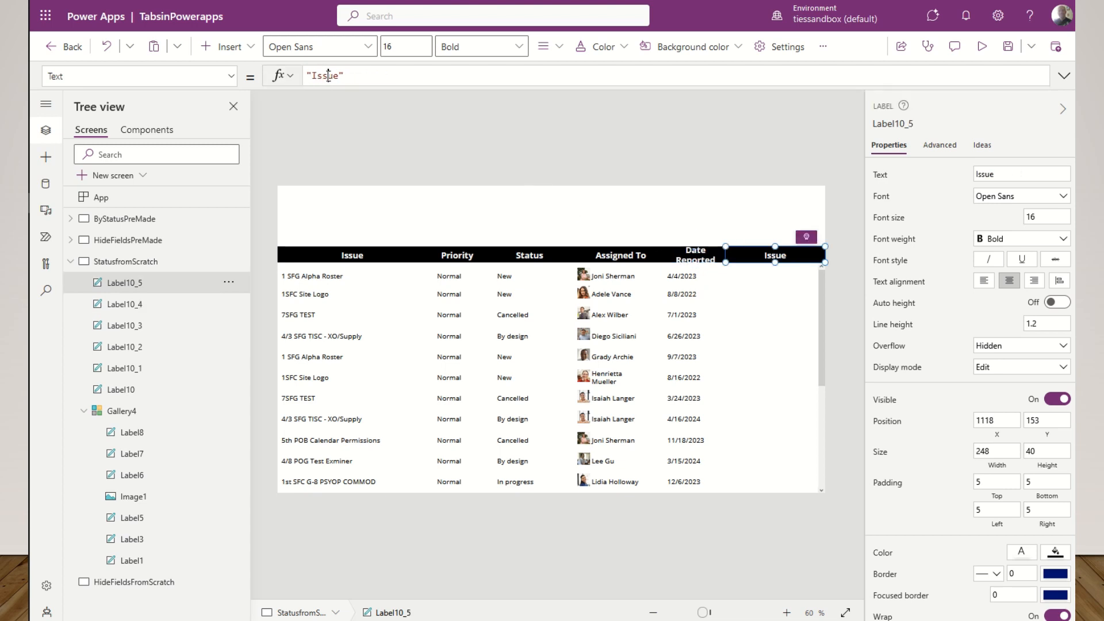
pyautogui.doubleClick(328, 75)
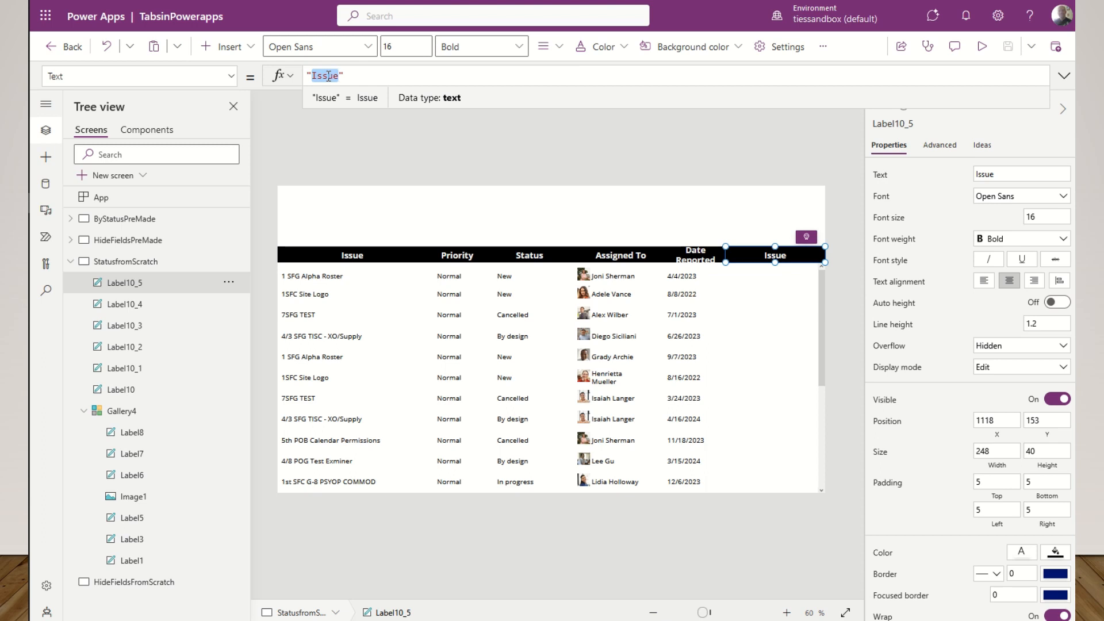
pyautogui.write('Logged In ')
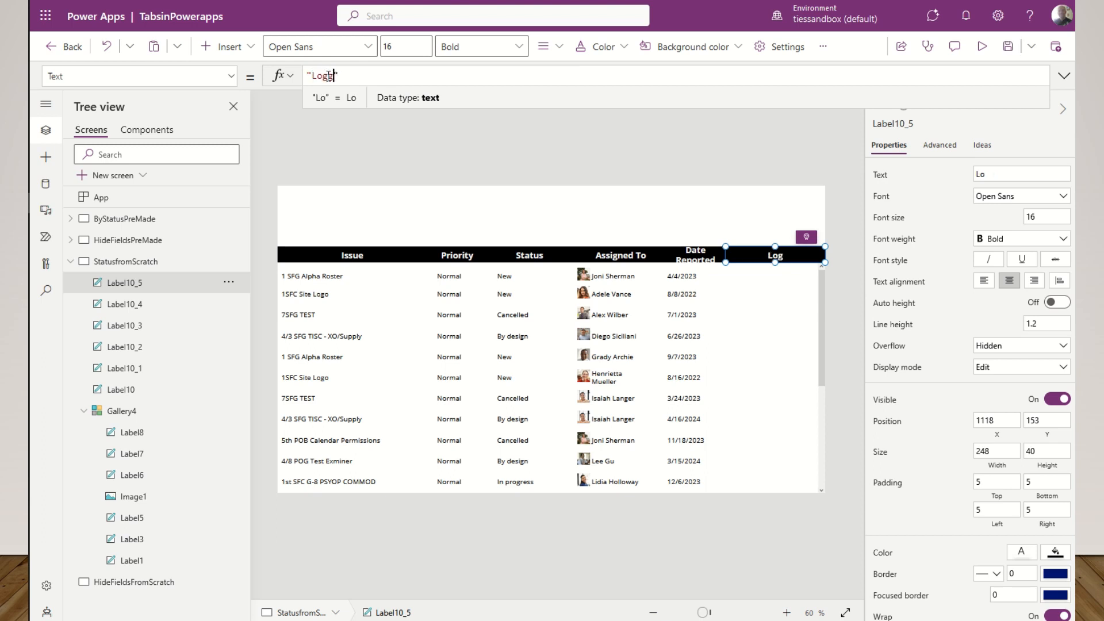
pyautogui.write('By')
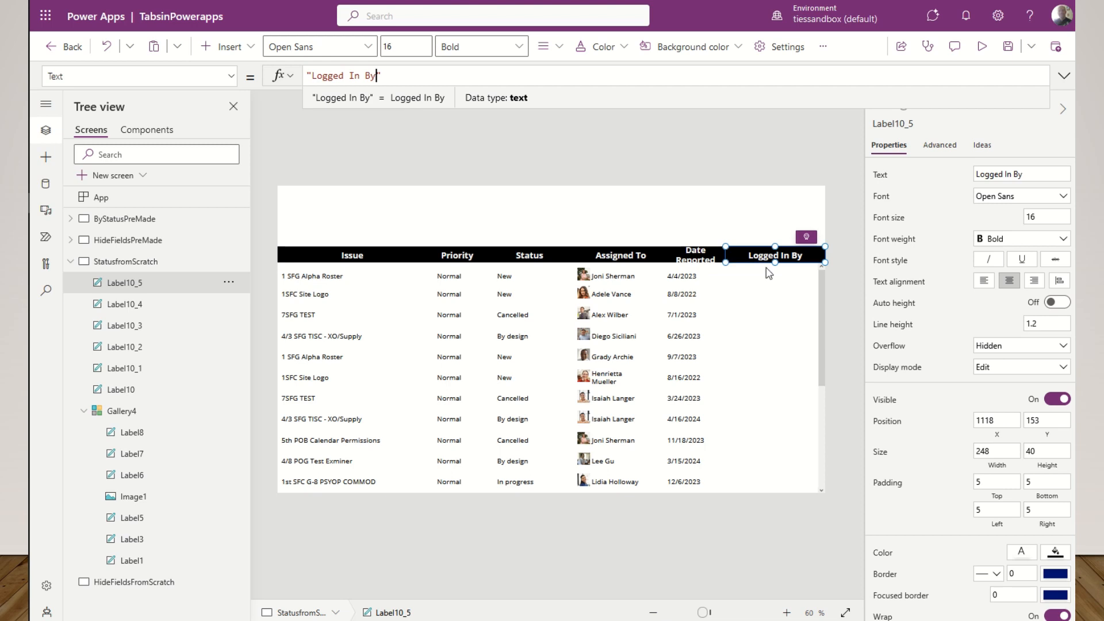
# - Extend all six column header labels upward together, from Issue to Logged In By, to a height of 55
pyautogui.keyDown('shift'); pyautogui.click(684, 258); pyautogui.keyUp('shift')
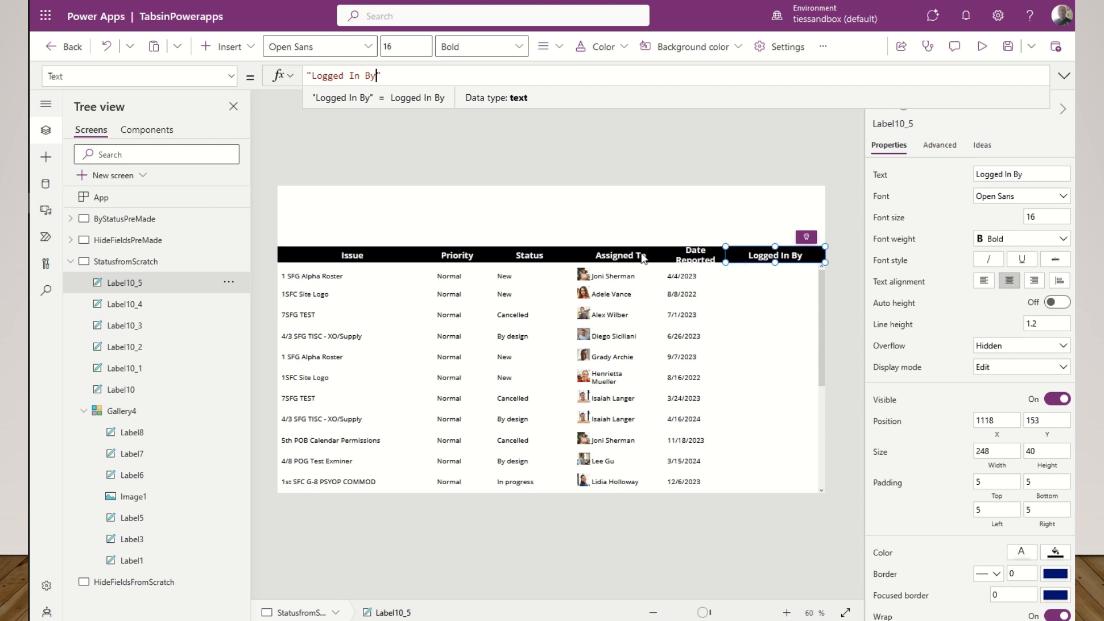
pyautogui.keyDown('shift'); pyautogui.click(611, 257); pyautogui.keyUp('shift')
pyautogui.keyDown('shift'); pyautogui.click(540, 261); pyautogui.keyUp('shift')
pyautogui.keyDown('shift'); pyautogui.click(467, 260); pyautogui.keyUp('shift')
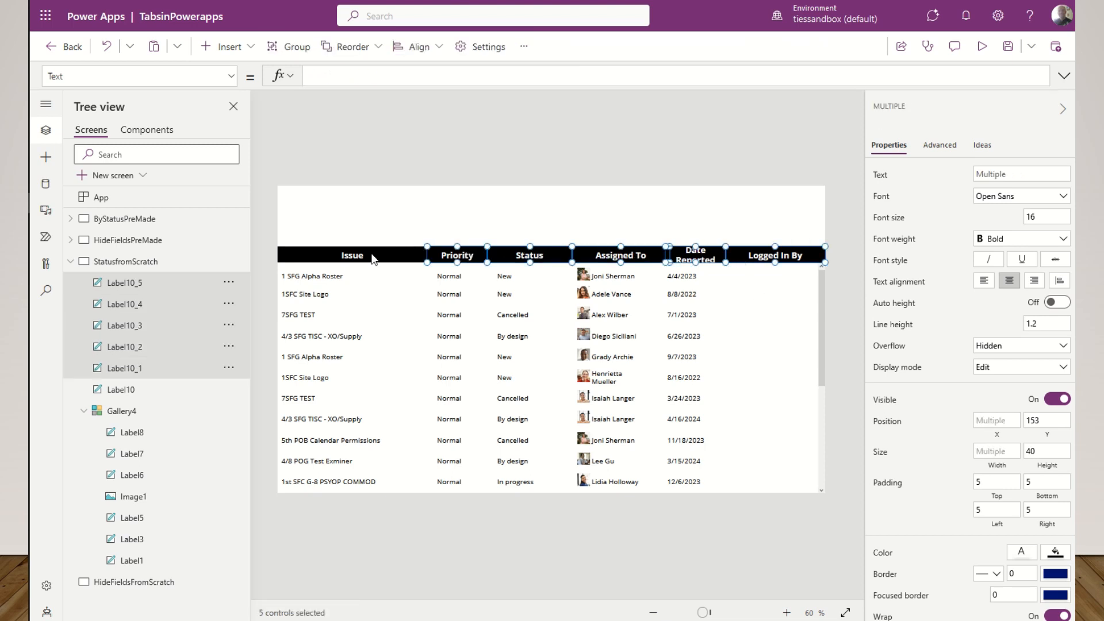
pyautogui.keyDown('shift'); pyautogui.click(367, 256); pyautogui.keyUp('shift')
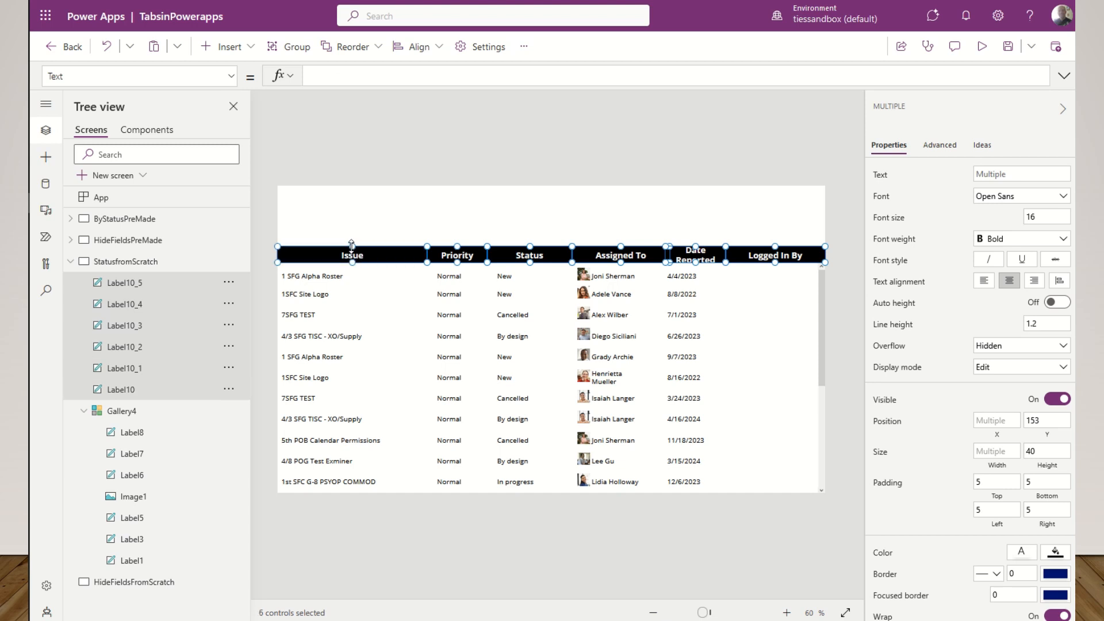
pyautogui.moveTo(351, 246); pyautogui.dragTo(347, 240)
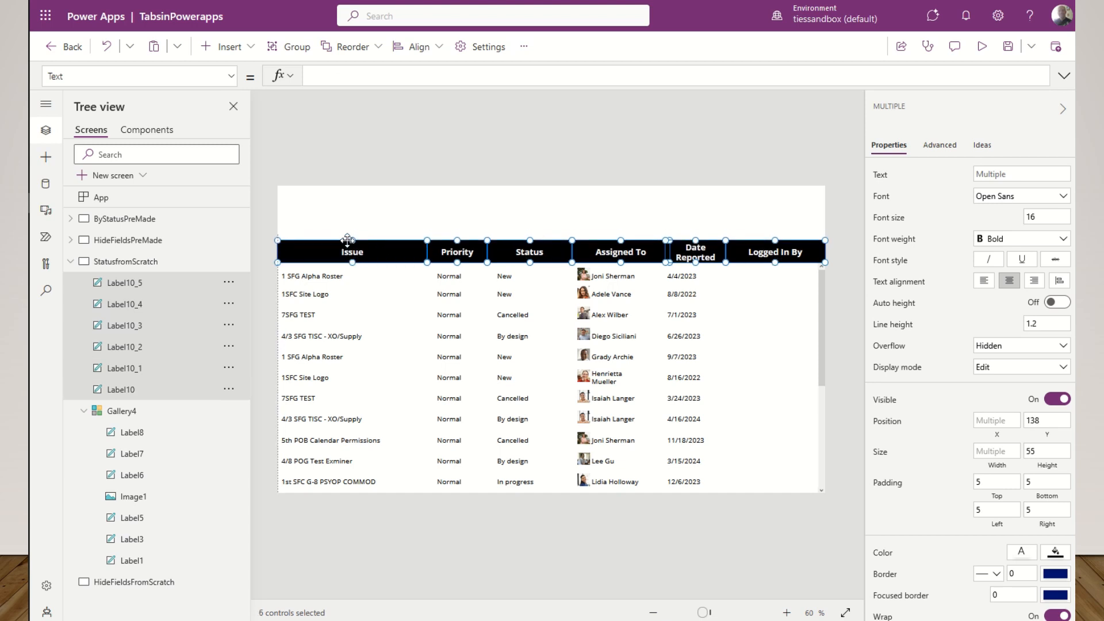
pyautogui.click(781, 339)
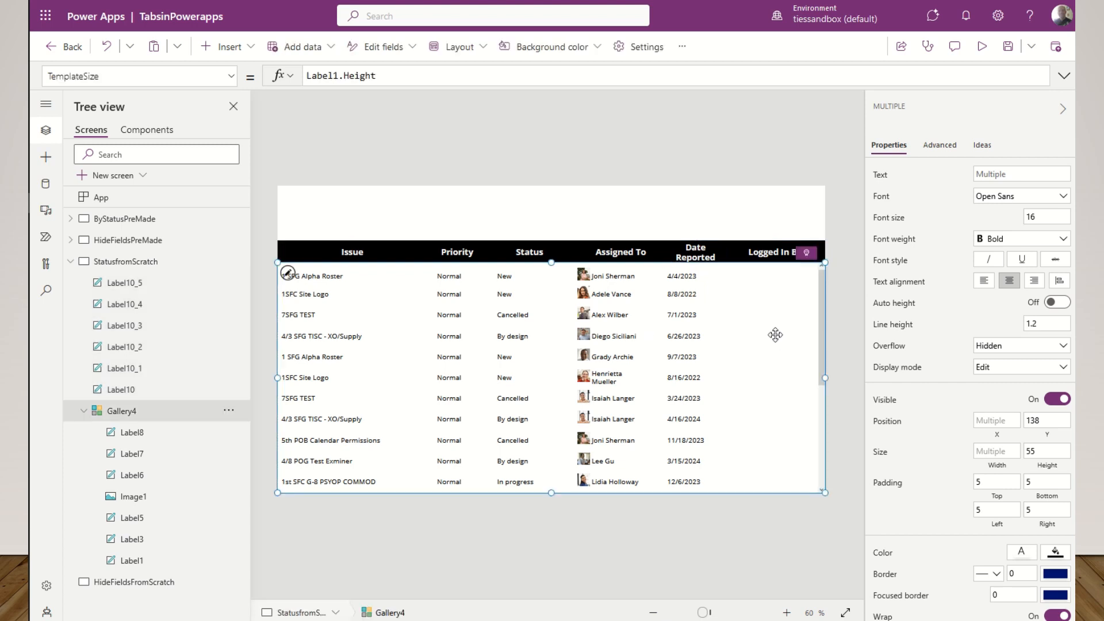
# - Insert a blank horizontal gallery on the StatusfromScratch screen
pyautogui.click(716, 219)
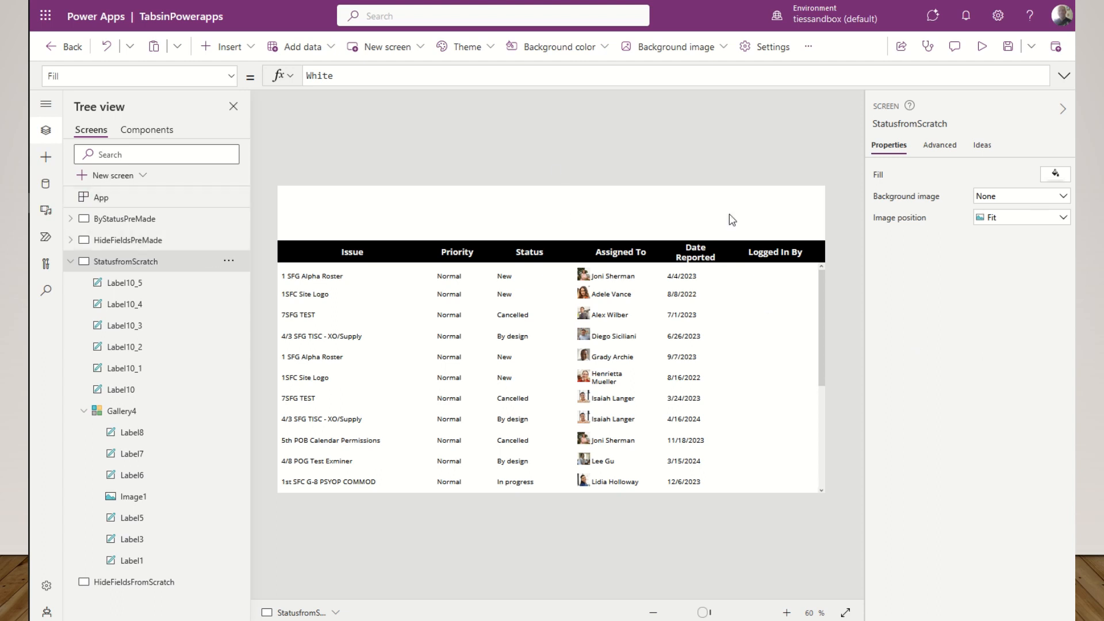
pyautogui.click(255, 52)
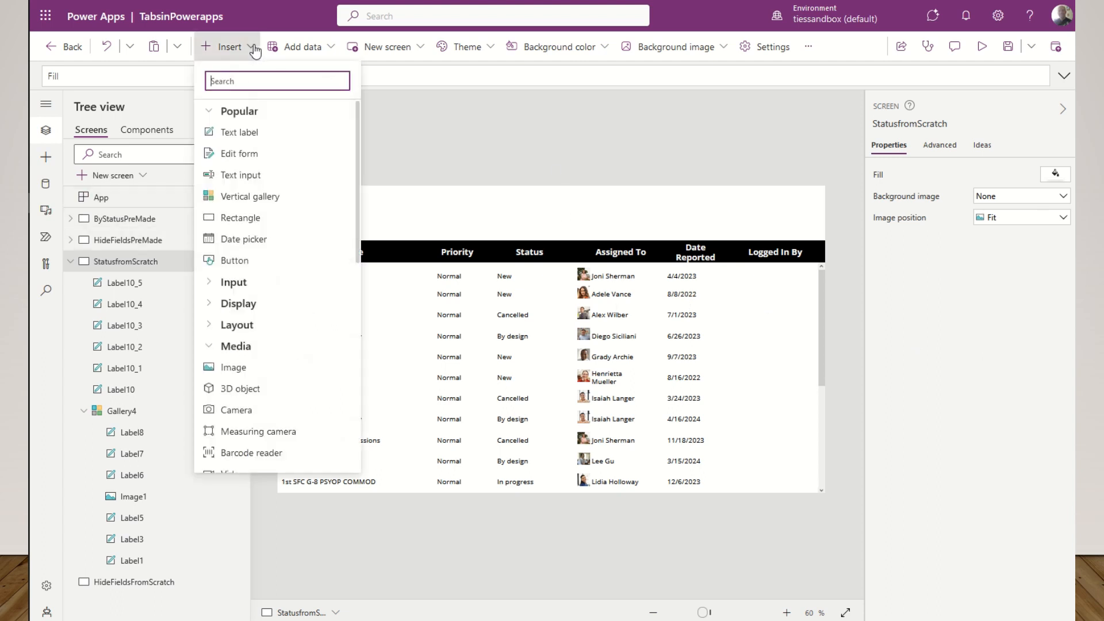
pyautogui.click(217, 325)
pyautogui.scroll(-3, 259, 367)
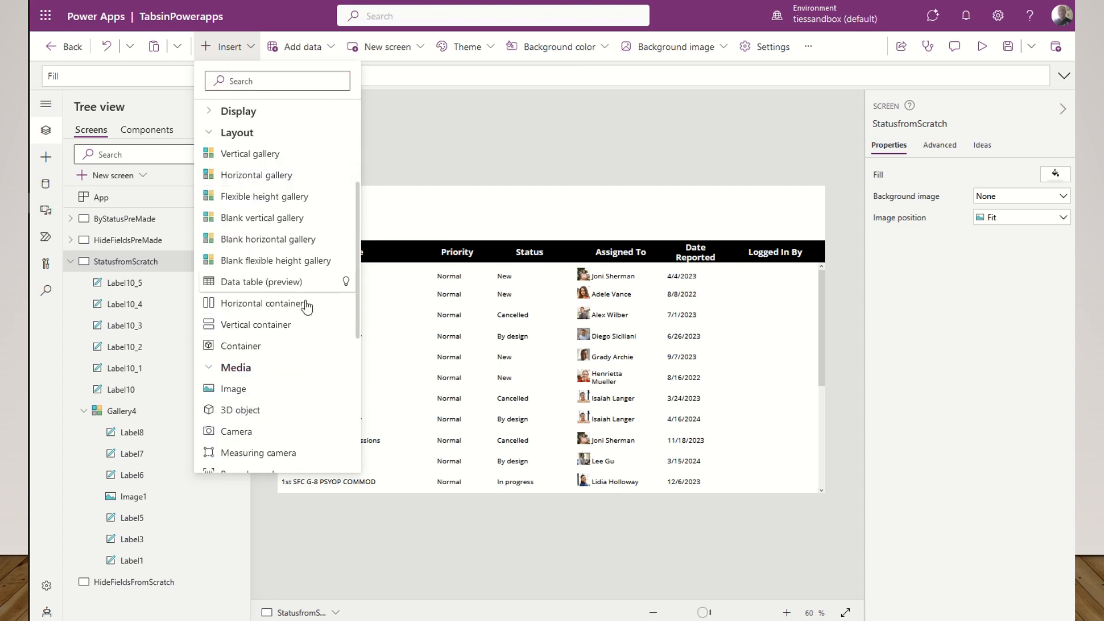
pyautogui.click(267, 242)
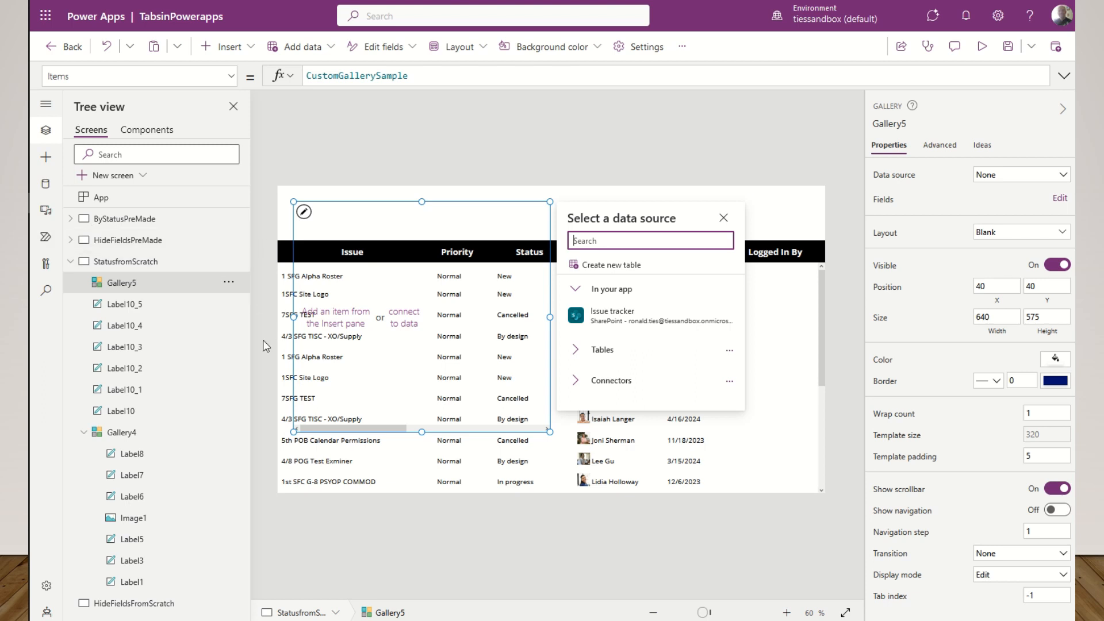
# - Resize the new gallery to 1364 wide and 98 high at X 0, Y 40, directly above the column headers
pyautogui.moveTo(550, 431); pyautogui.dragTo(825, 241)
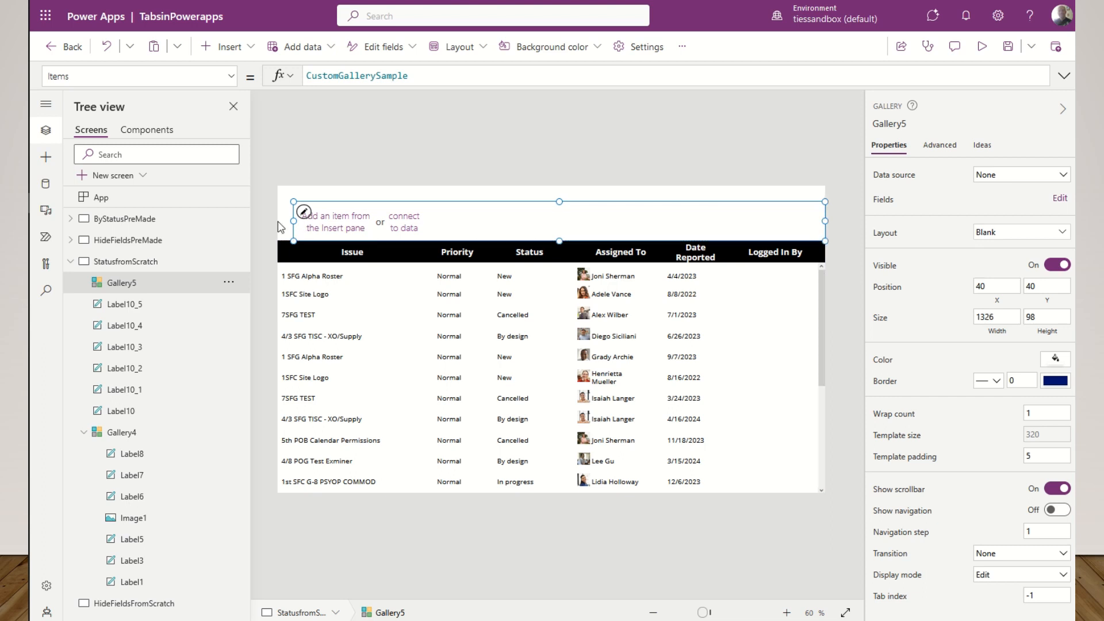
pyautogui.moveTo(294, 221); pyautogui.dragTo(269, 224)
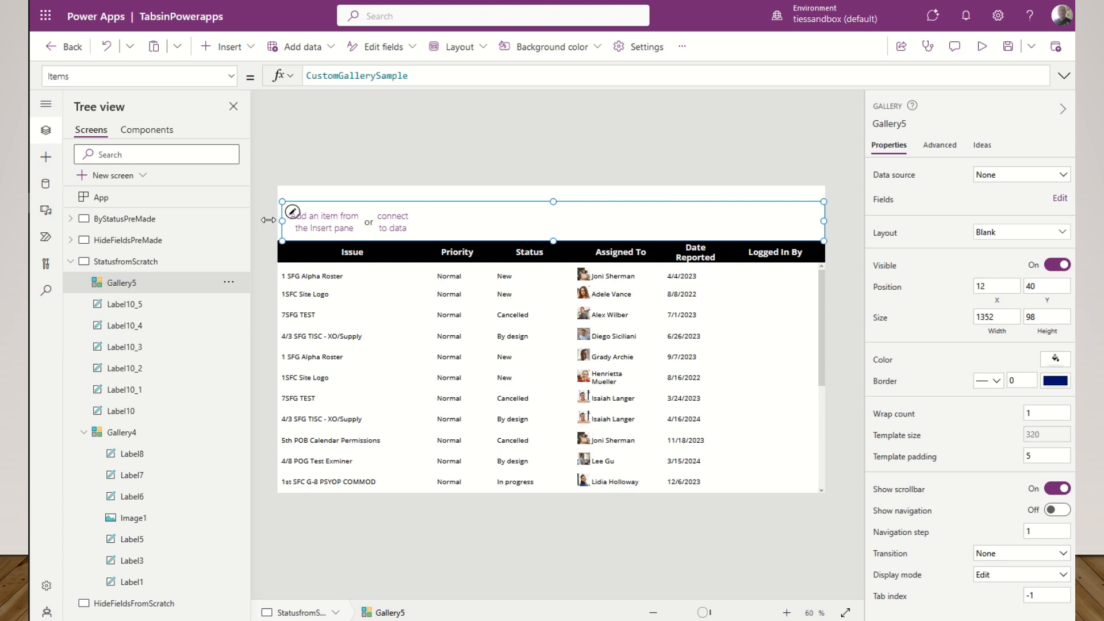
pyautogui.moveTo(282, 221); pyautogui.dragTo(269, 220)
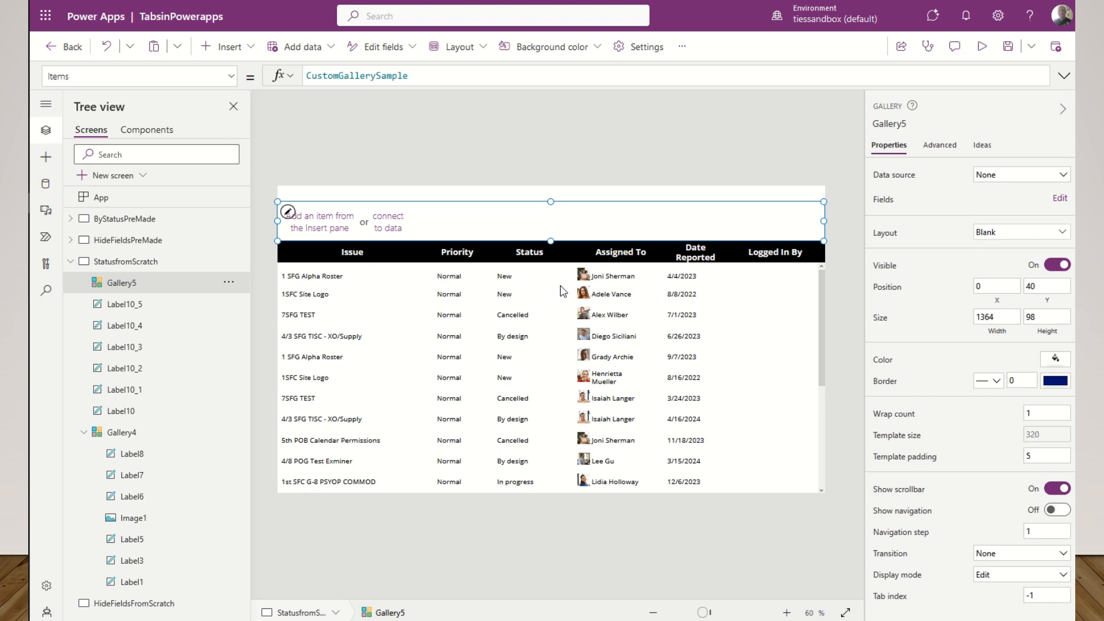
pyautogui.click(288, 212)
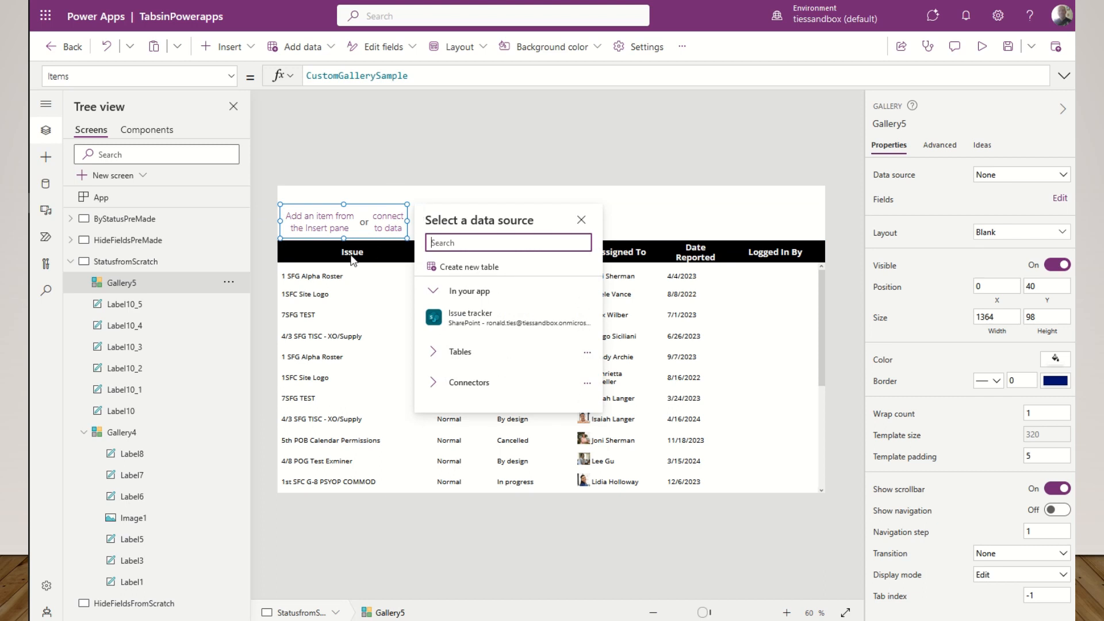
pyautogui.click(658, 221)
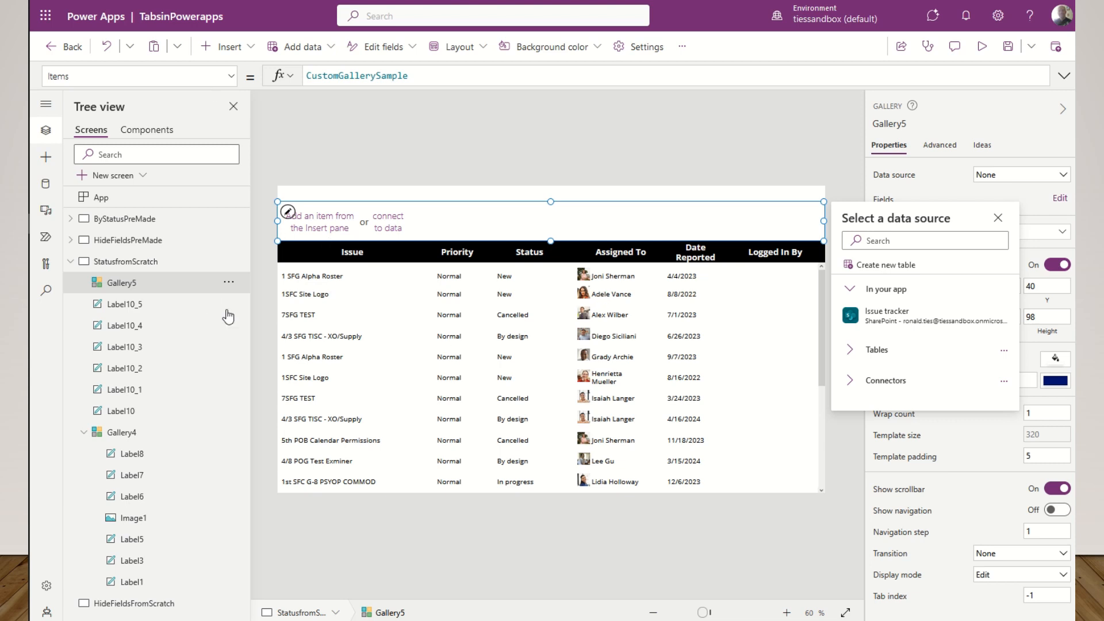
# - Replace the new gallery's Items formula with the start of a table holding the record {id:1,label:"Blocked"}
pyautogui.click(431, 71)
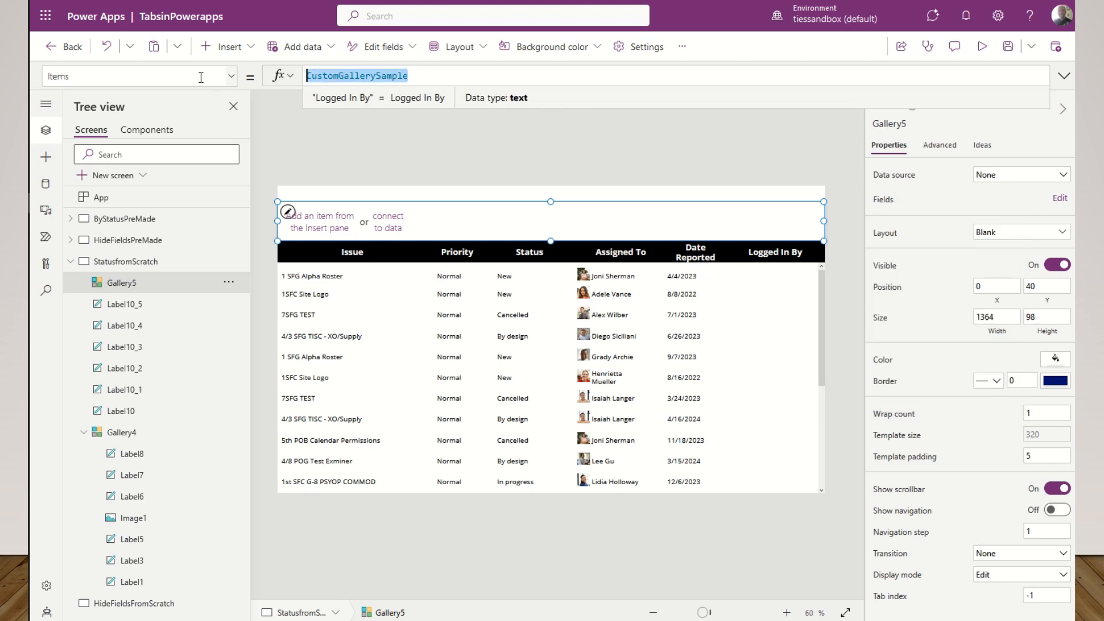
pyautogui.write('able(')
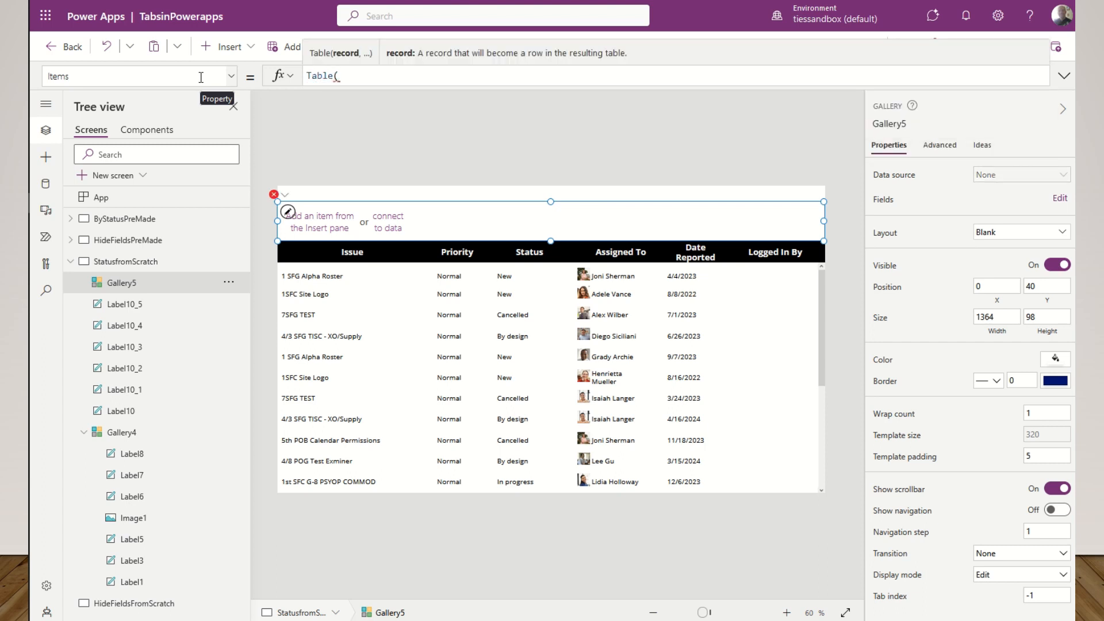
pyautogui.write('{')
pyautogui.write('id:1,')
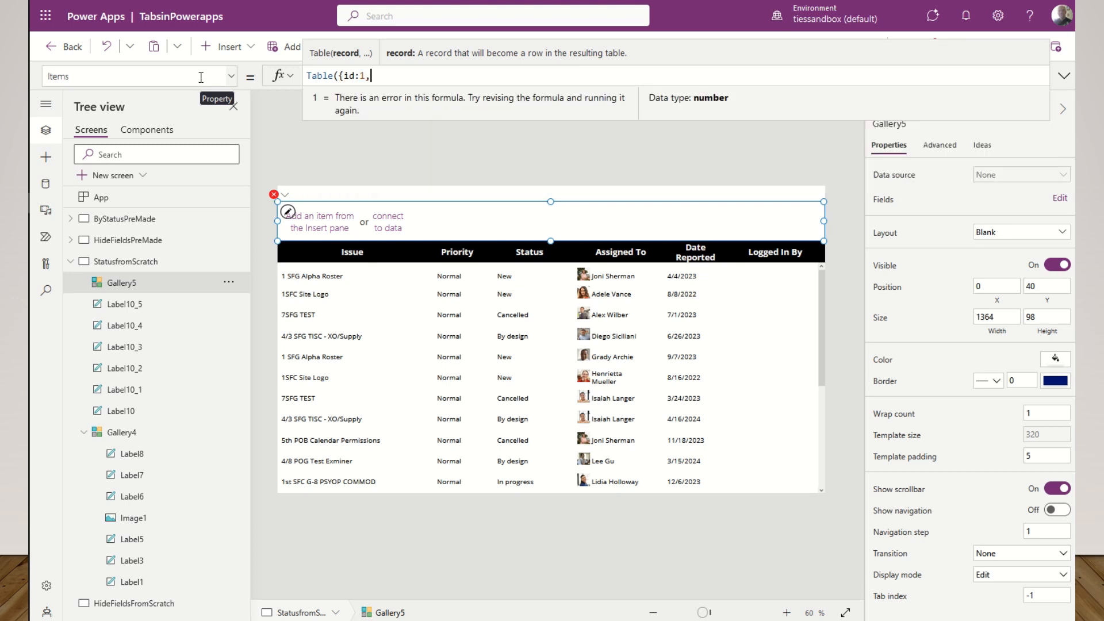
pyautogui.write('label:')
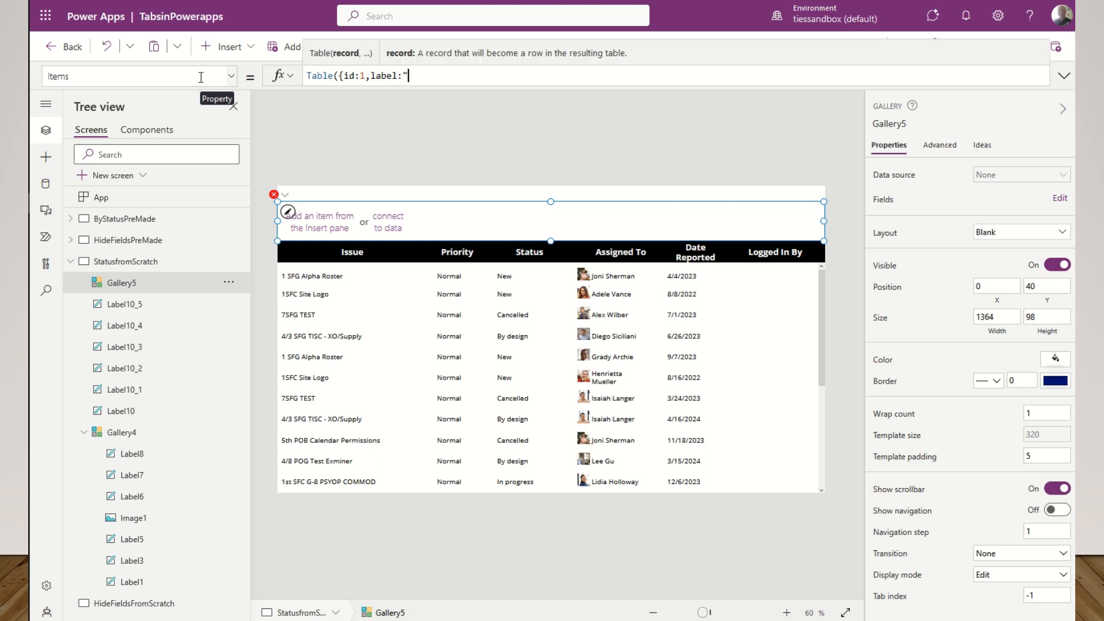
pyautogui.write('"Blocked"')
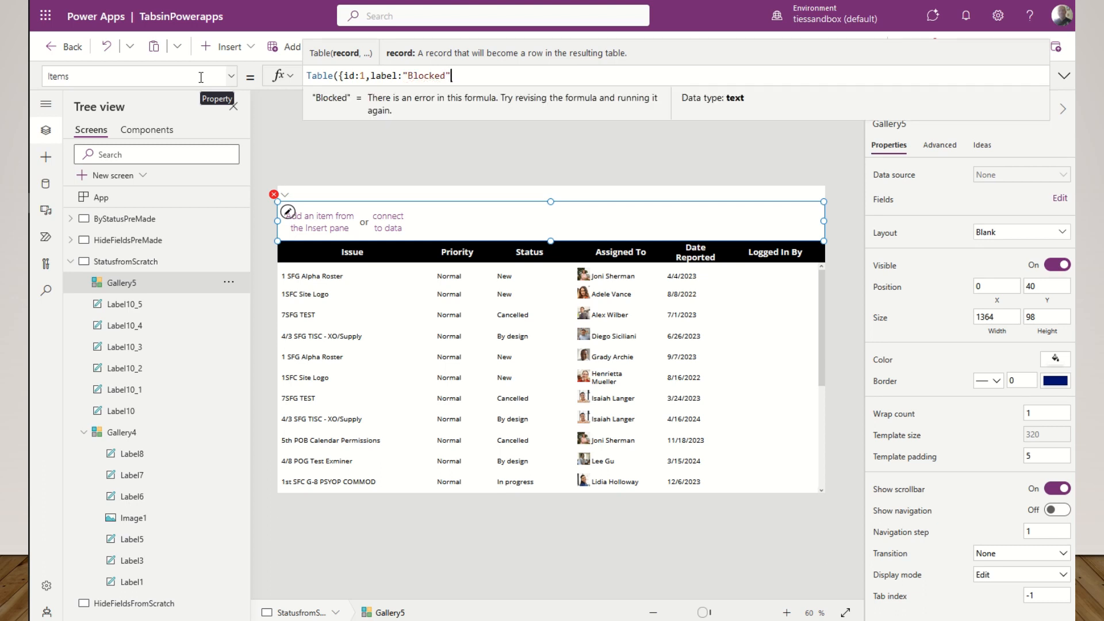
pyautogui.write('}')
# - Expand the formula editor and move the Blocked record onto its own line below Table(
pyautogui.press('Left')
pyautogui.press('Left')
pyautogui.press('Left')
pyautogui.press('Left')
pyautogui.press('Left')
pyautogui.press('Left')
pyautogui.press('Left')
pyautogui.press('Left')
pyautogui.press('Left')
pyautogui.press('Left')
pyautogui.press('Left')
pyautogui.press('Left')
pyautogui.press('Left')
pyautogui.press('Left')
pyautogui.press('Left')
pyautogui.press('Left')
pyautogui.press('Left')
pyautogui.press('Left')
pyautogui.press('Left')
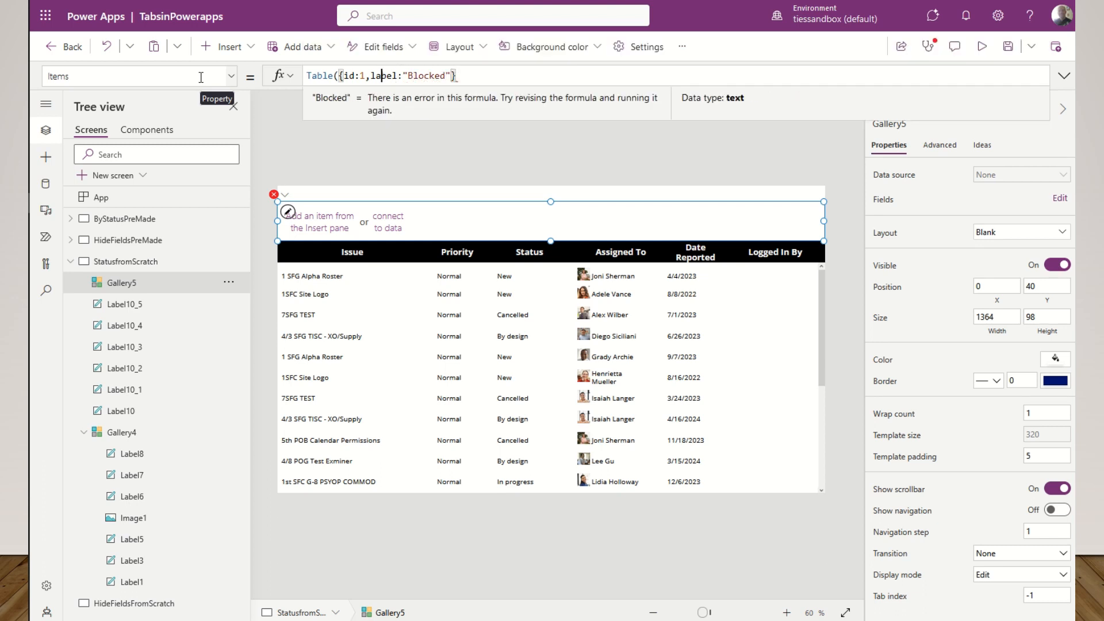
pyautogui.press('Left')
pyautogui.press('Left')
pyautogui.press('Left')
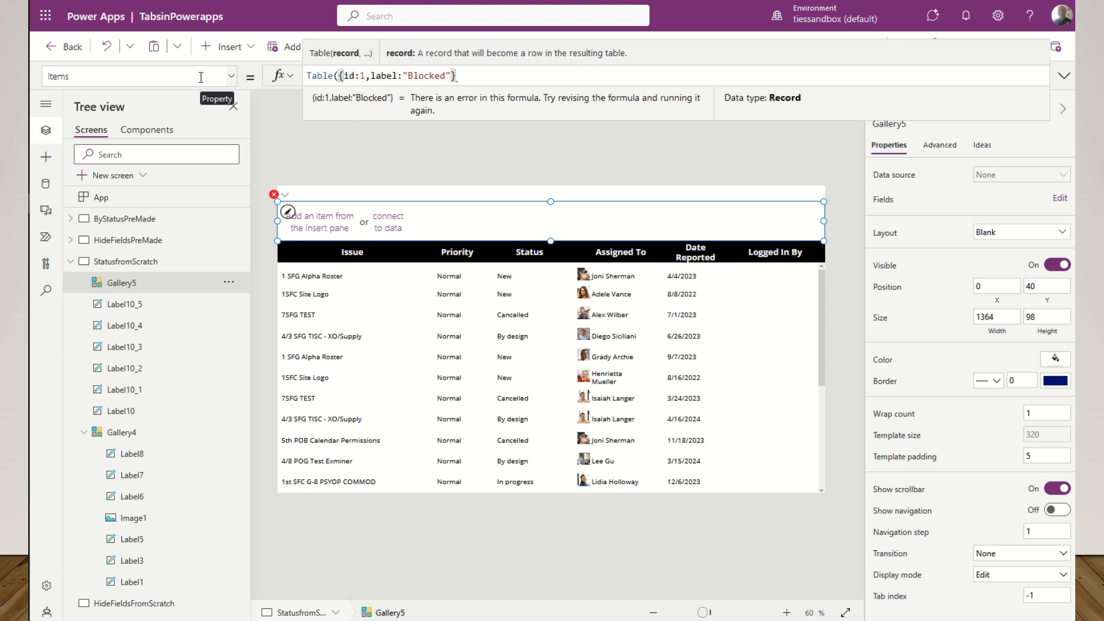
pyautogui.click(1064, 75)
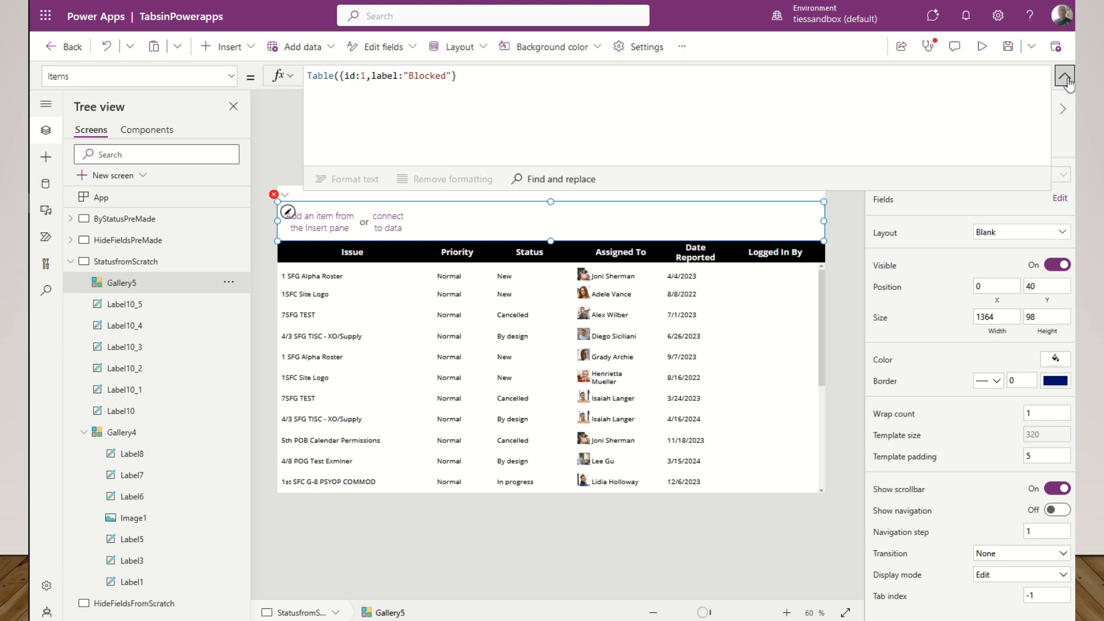
pyautogui.click(340, 76)
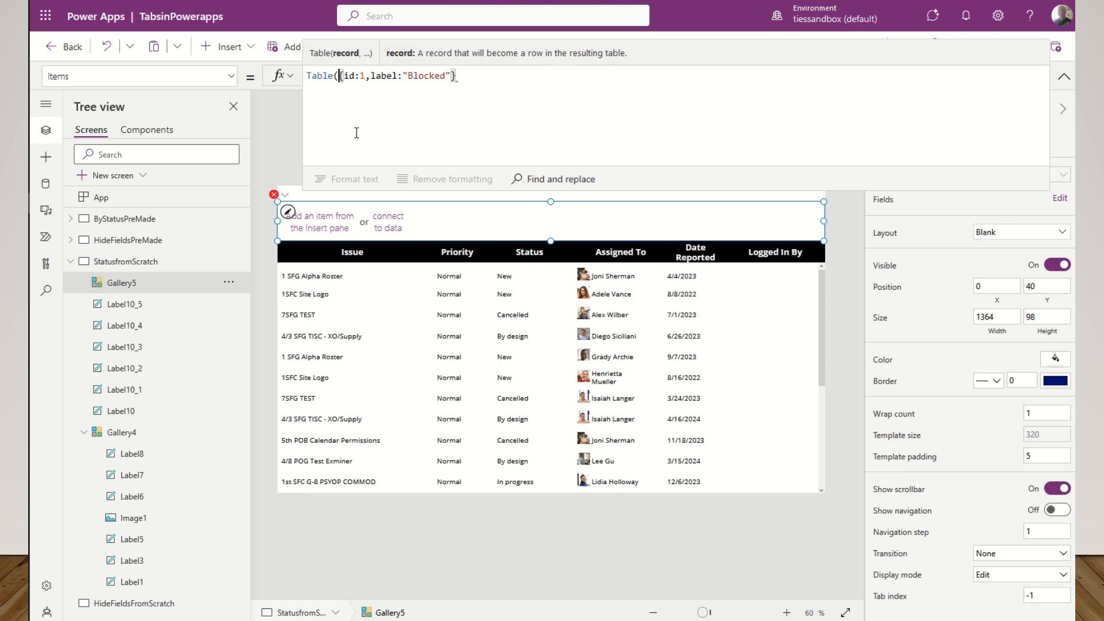
pyautogui.hotkey('shift', 'Return')
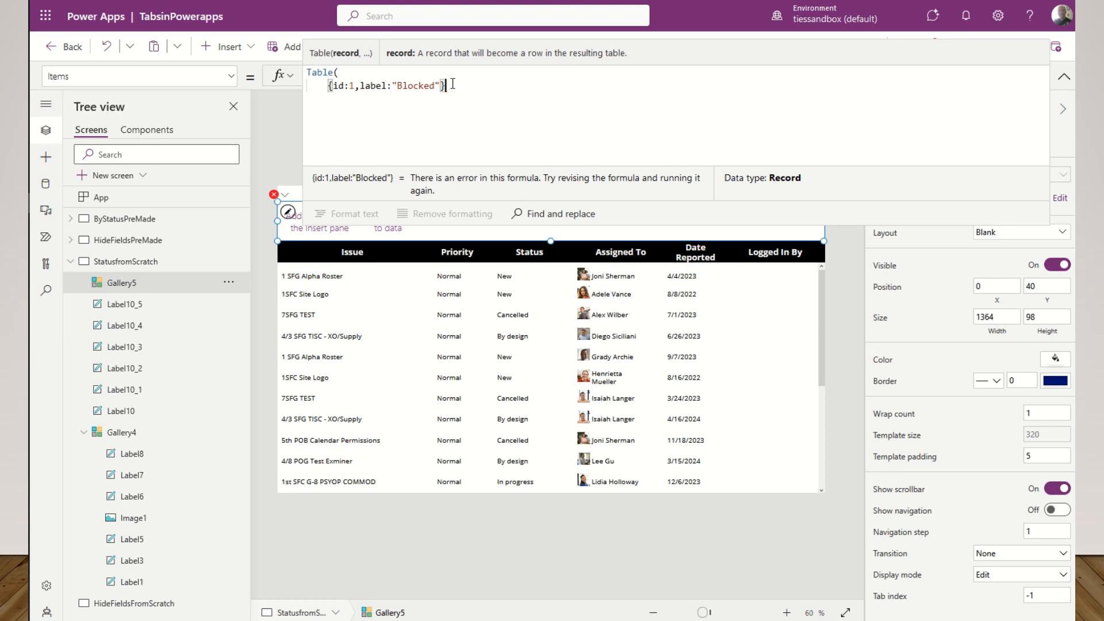
# - Add a second record, {id:2,label:"In Progress"}, on a new line of the table formula, separated by commas
pyautogui.write(',')
pyautogui.hotkey('shift', 'Return')
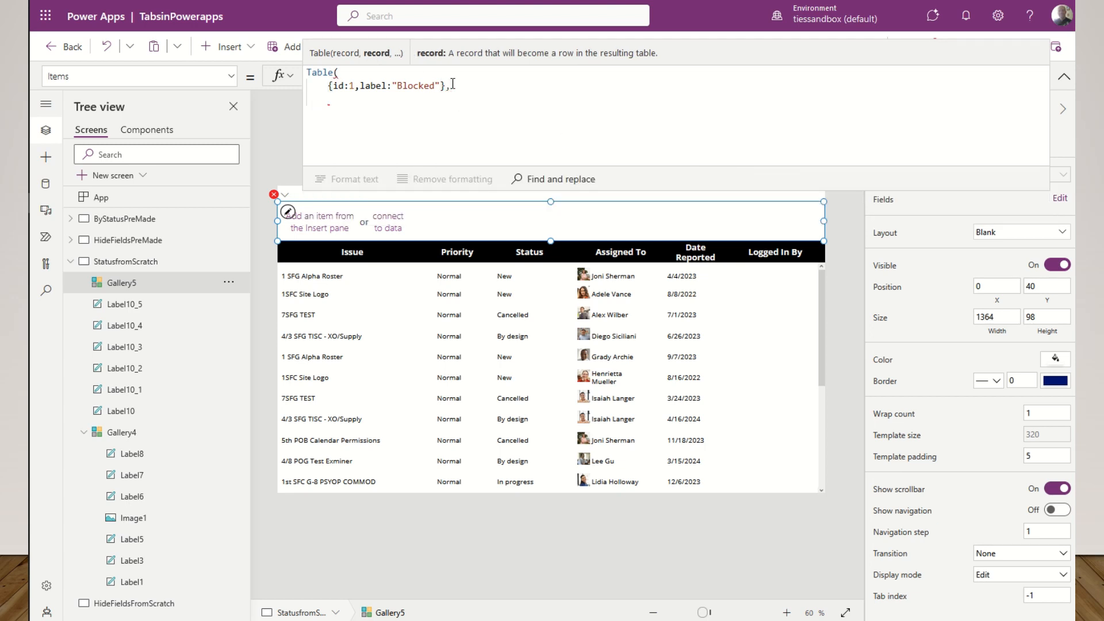
pyautogui.write('{id:2')
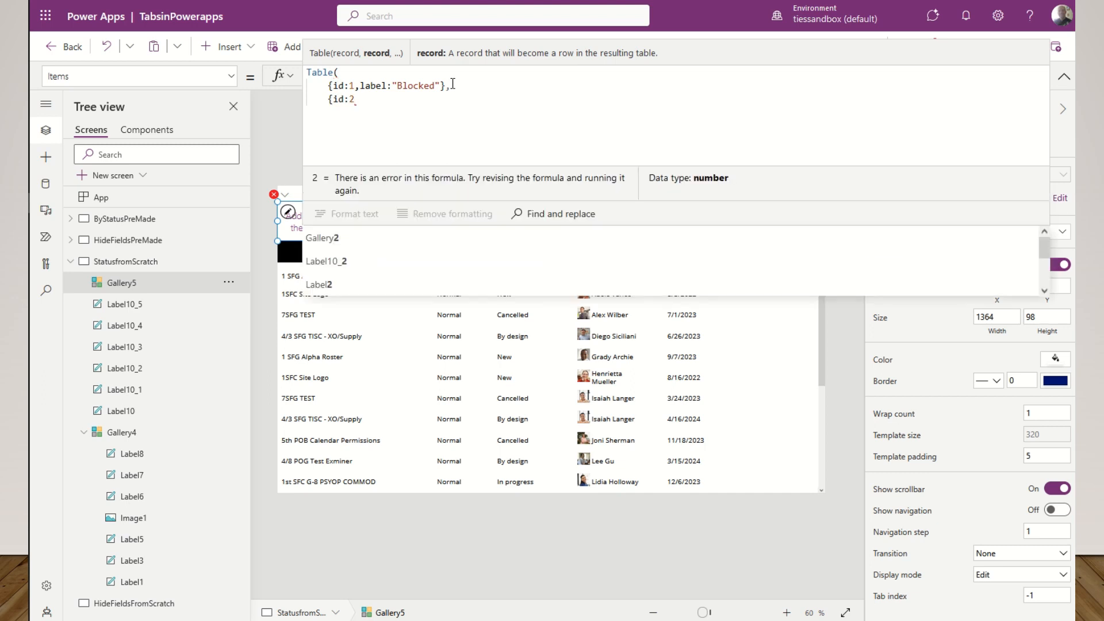
pyautogui.write(',label:"In')
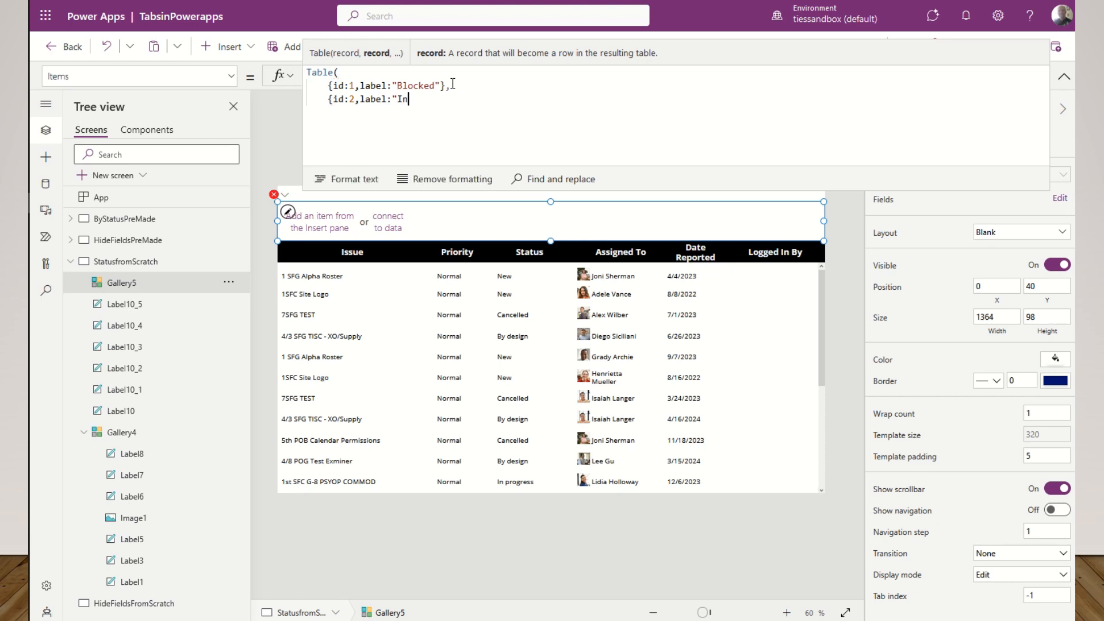
pyautogui.write(' Progress"')
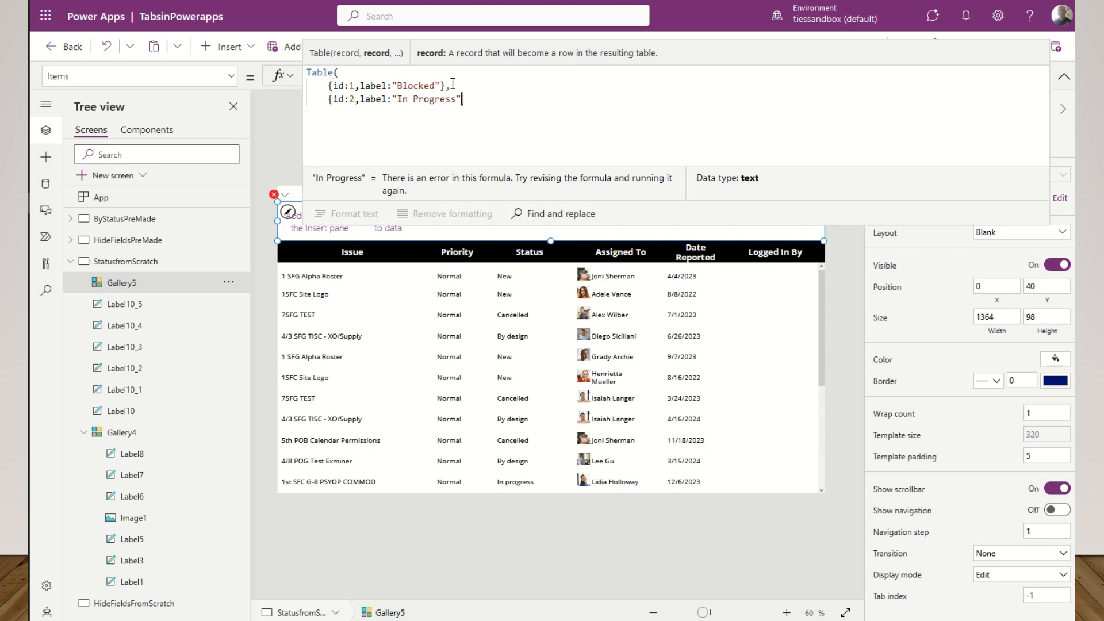
pyautogui.write('},')
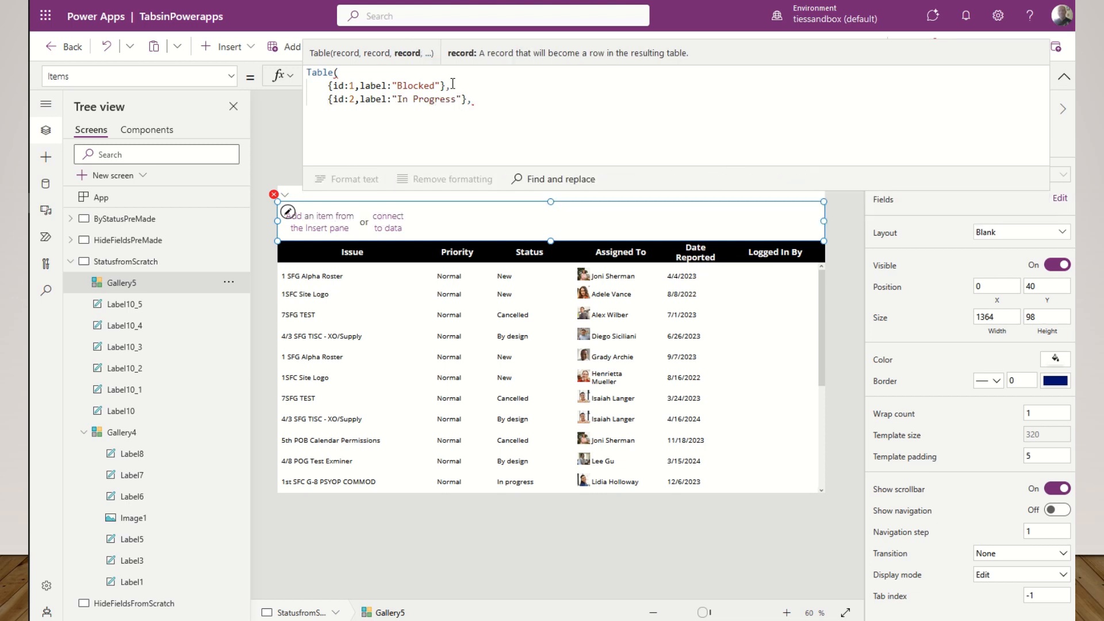
# - Duplicate the Blocked and In Progress records twice below to make six records, and start an outdented line after the last one
pyautogui.press('Return')
pyautogui.moveTo(329, 85); pyautogui.dragTo(475, 102)
pyautogui.hotkey('ctrl', 'c')
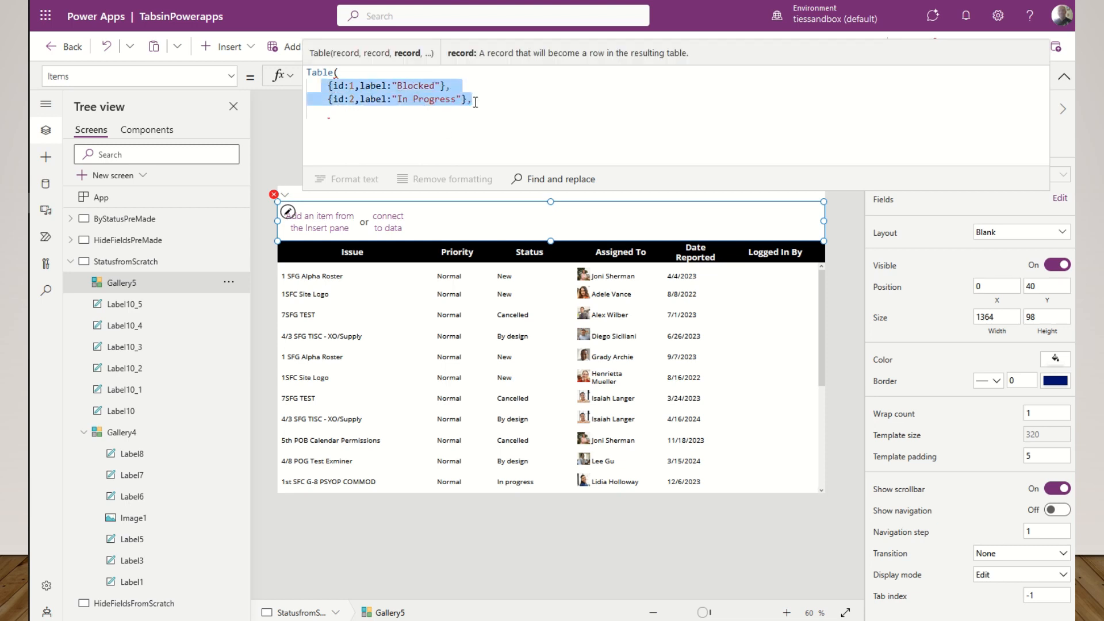
pyautogui.click(333, 115)
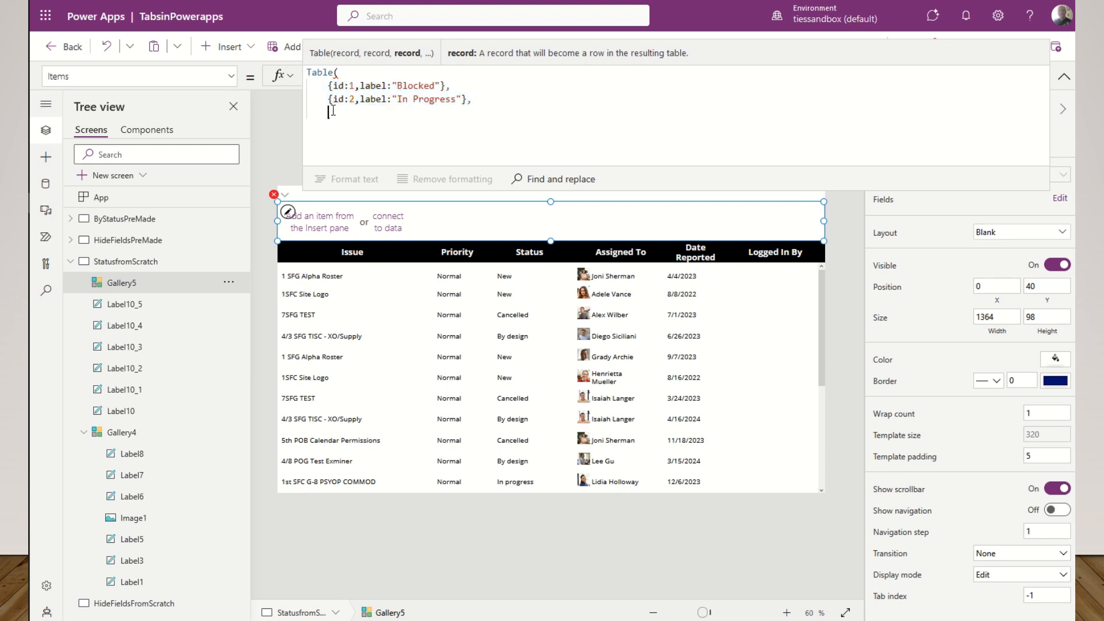
pyautogui.hotkey('ctrl', 'v')
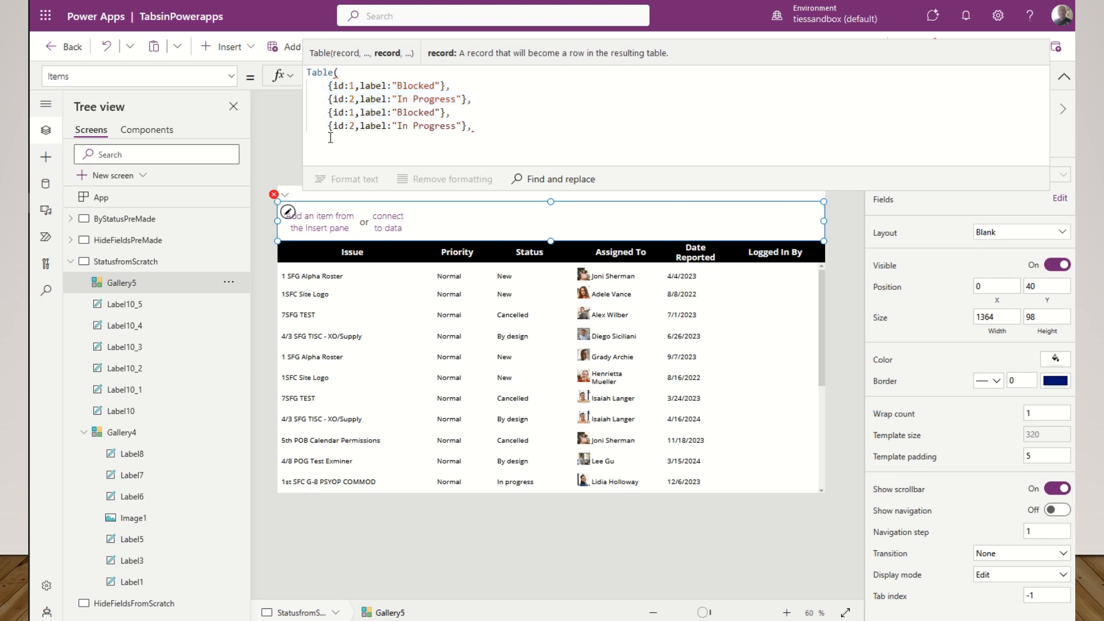
pyautogui.press('Return')
pyautogui.hotkey('ctrl', 'v')
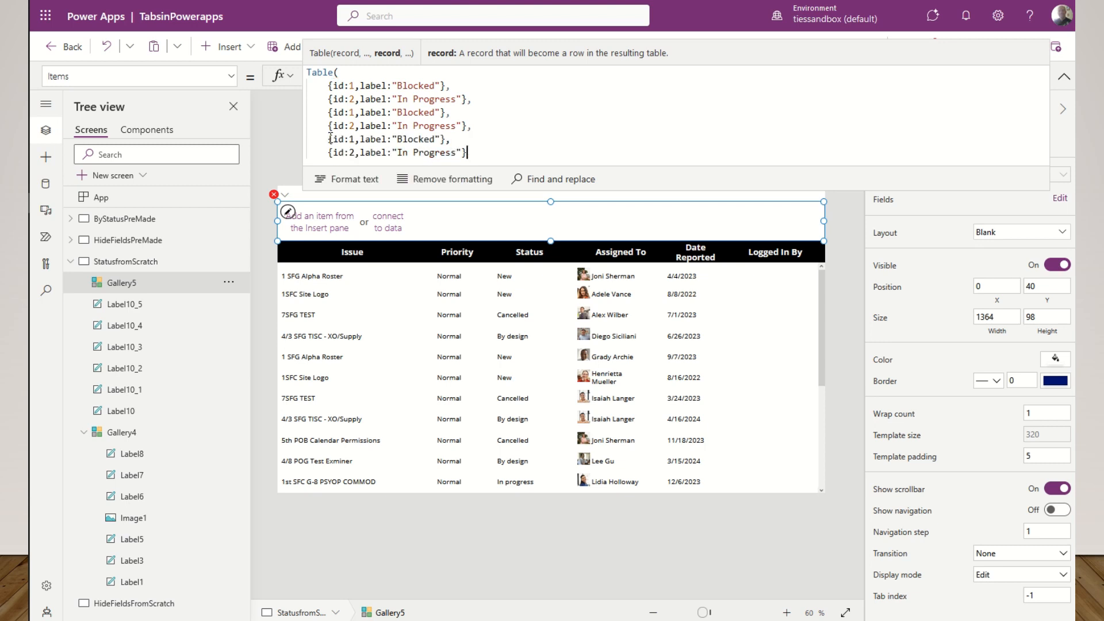
pyautogui.press('Return')
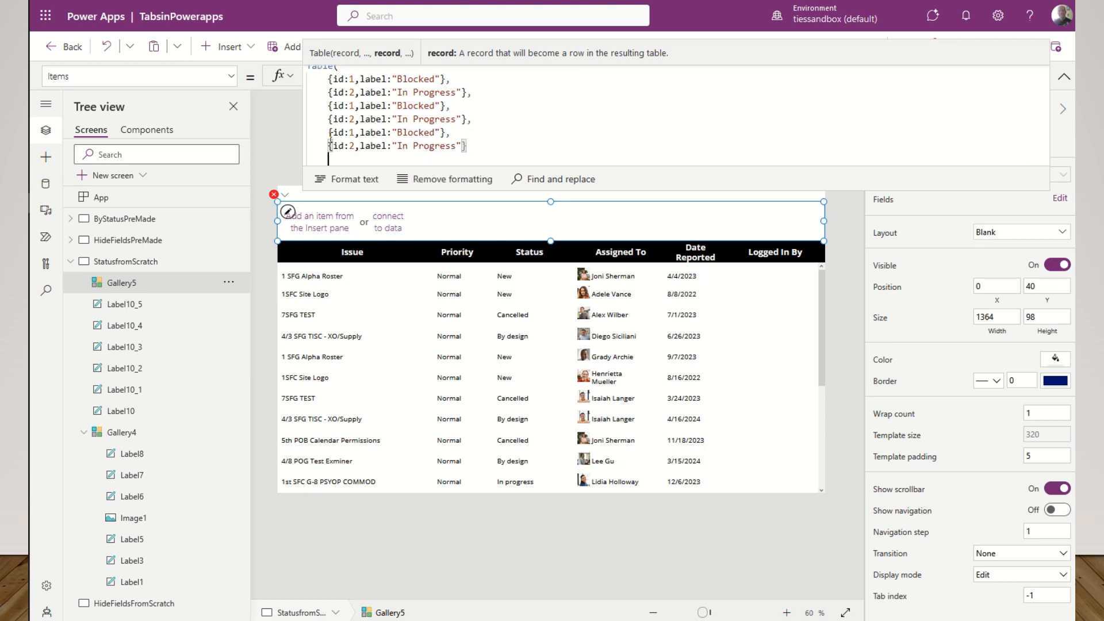
pyautogui.press('BackSpace')
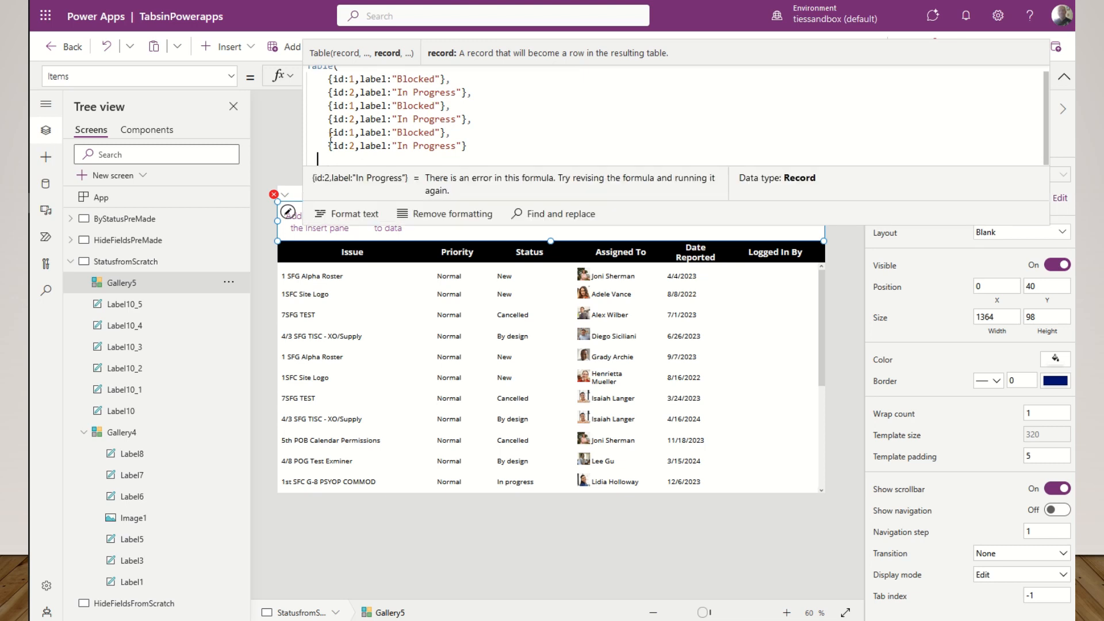
# - Remove the empty closing line, add a comma after the sixth record and append another Blocked and In Progress record pair
pyautogui.press('BackSpace')
pyautogui.press('BackSpace')
pyautogui.write(',')
pyautogui.press('Return')
pyautogui.hotkey('ctrl', 'v')
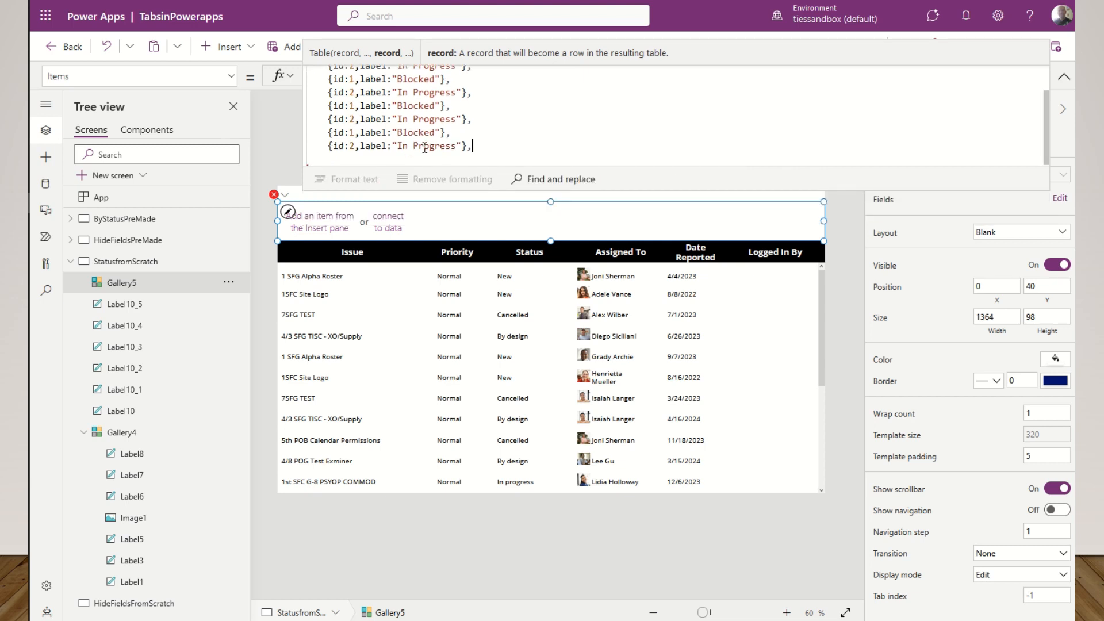
# - Delete the last In Progress record and the trailing comma, then close the table formula with a parenthesis on its own line
pyautogui.moveTo(474, 147); pyautogui.dragTo(451, 134)
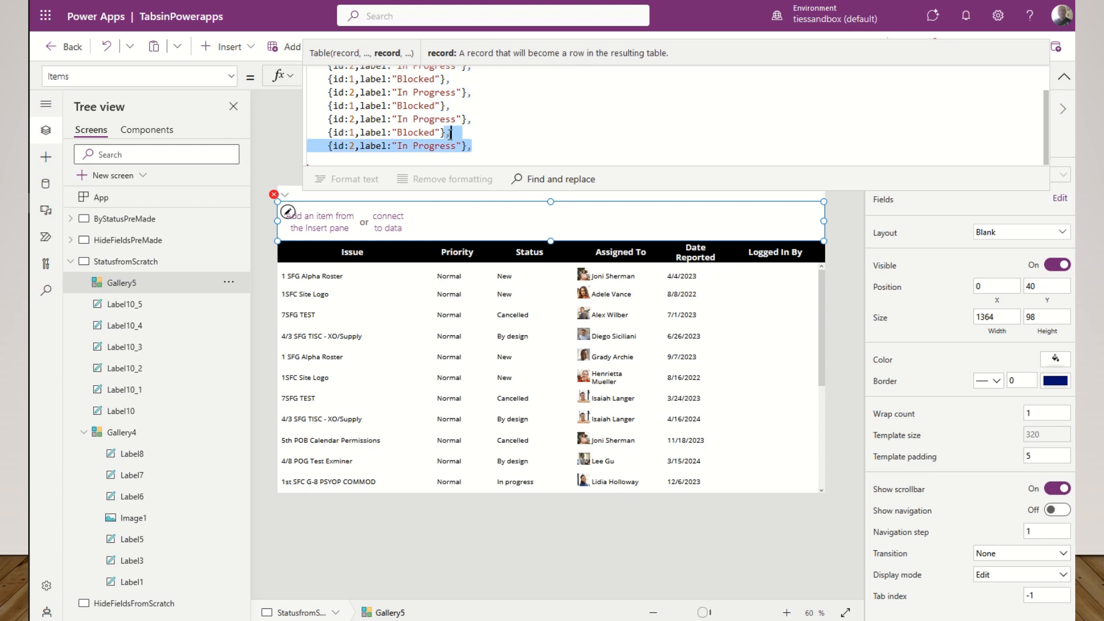
pyautogui.press('BackSpace')
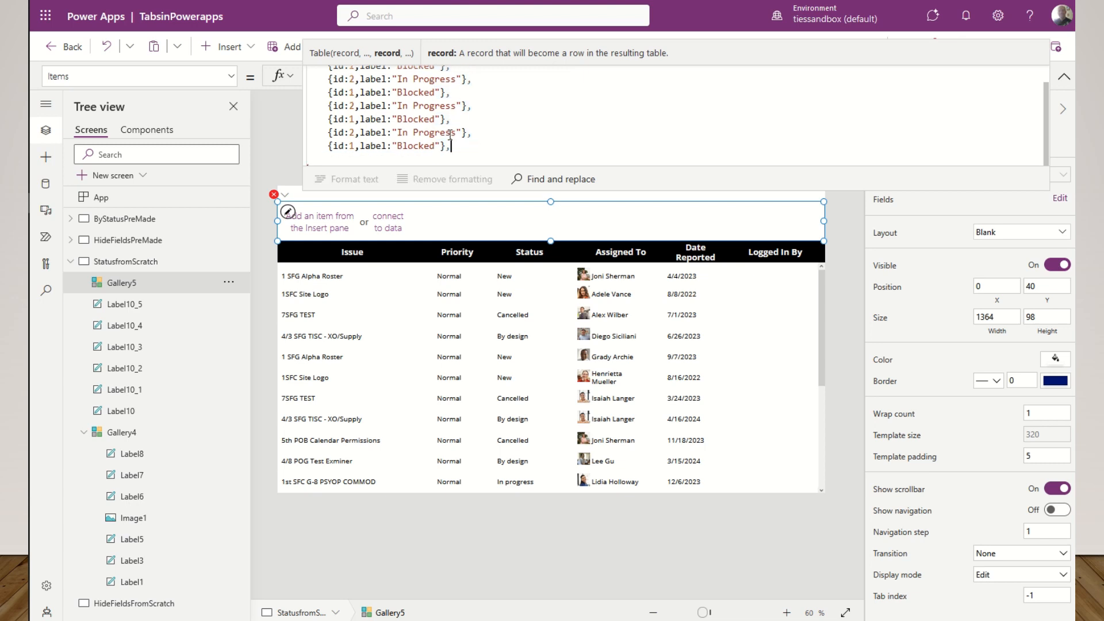
pyautogui.press('BackSpace')
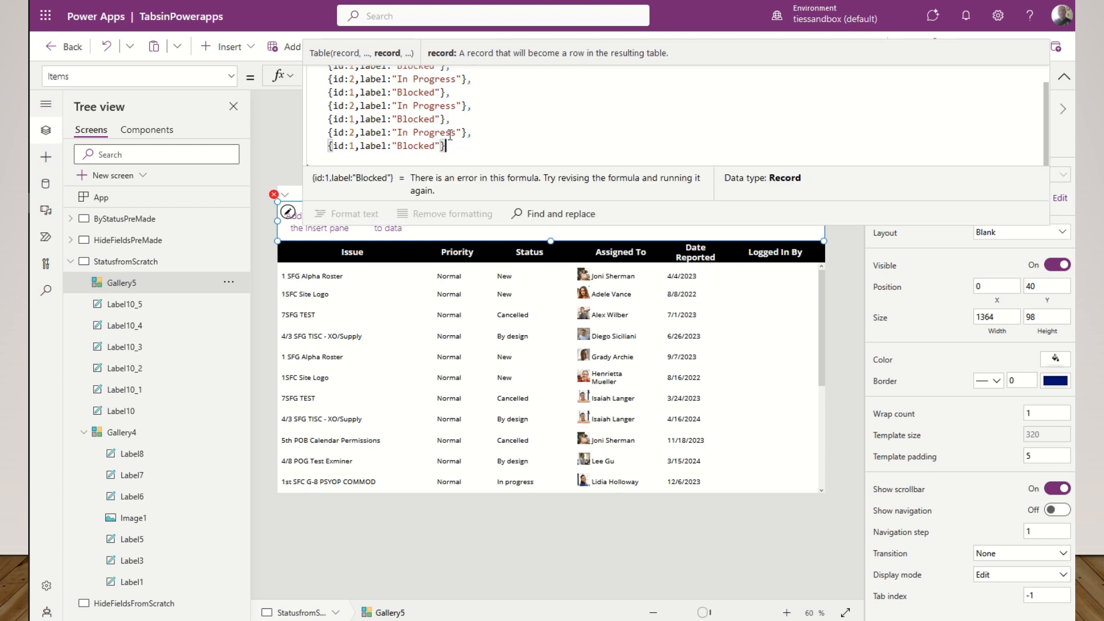
pyautogui.scroll(-1, 450, 135)
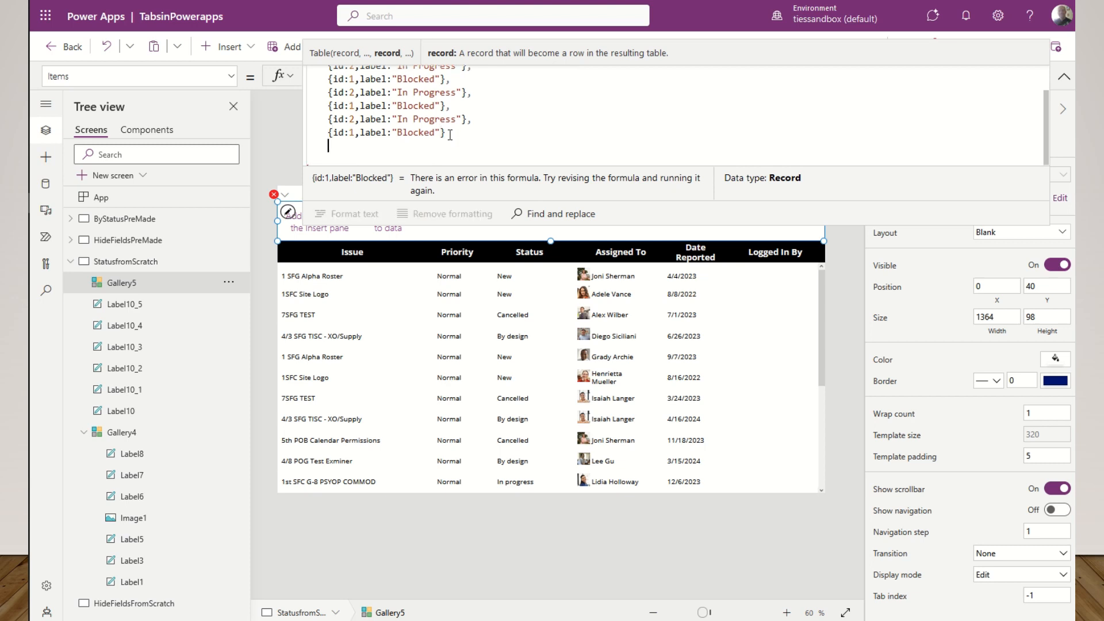
pyautogui.write(')')
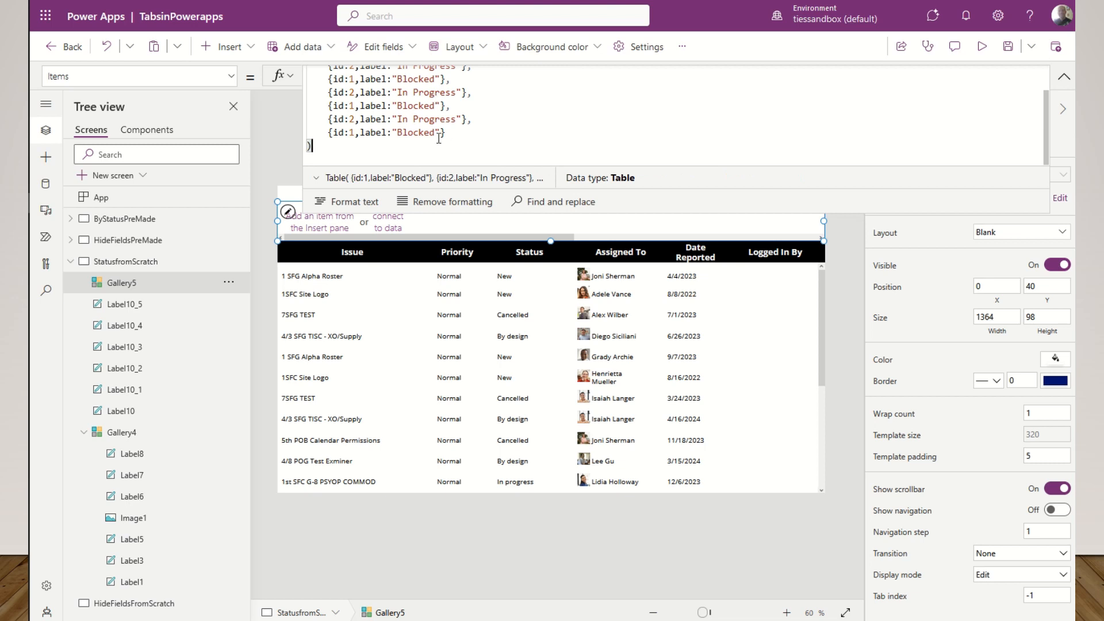
pyautogui.scroll(3, 439, 138)
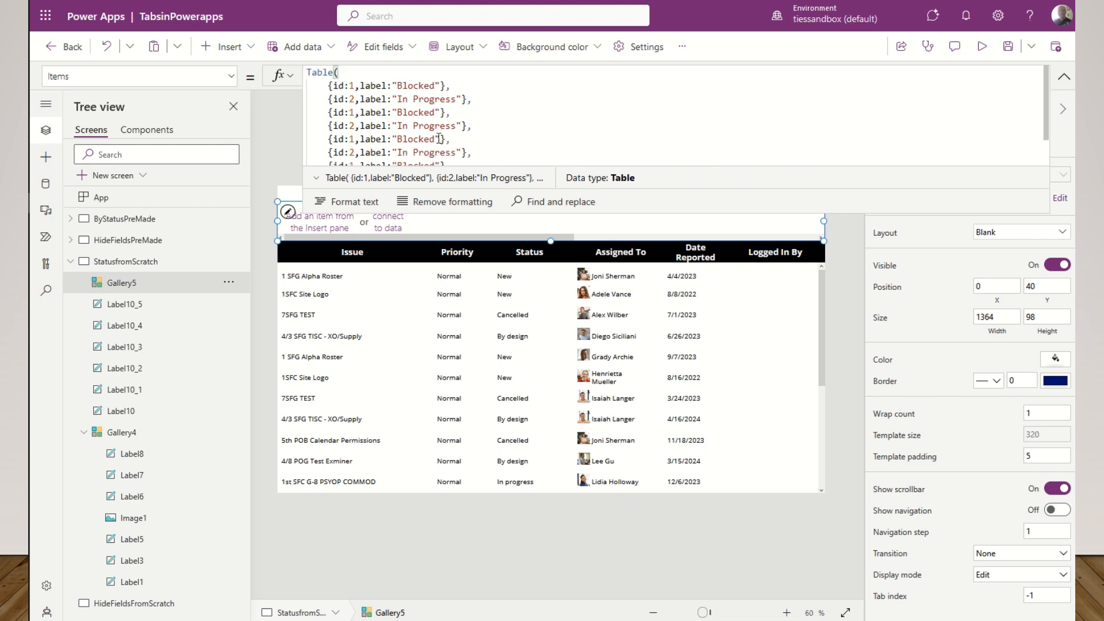
# - Change the ids of the third and fourth records in Gallery5's Items table to 3 and 4
pyautogui.click(355, 110)
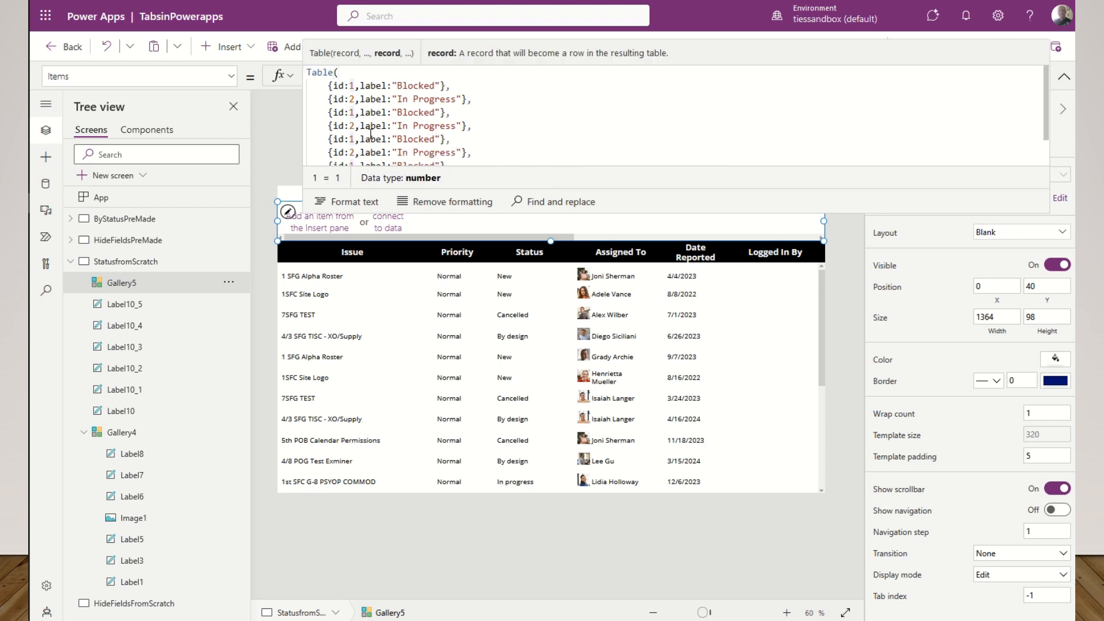
pyautogui.press('BackSpace')
pyautogui.write('3')
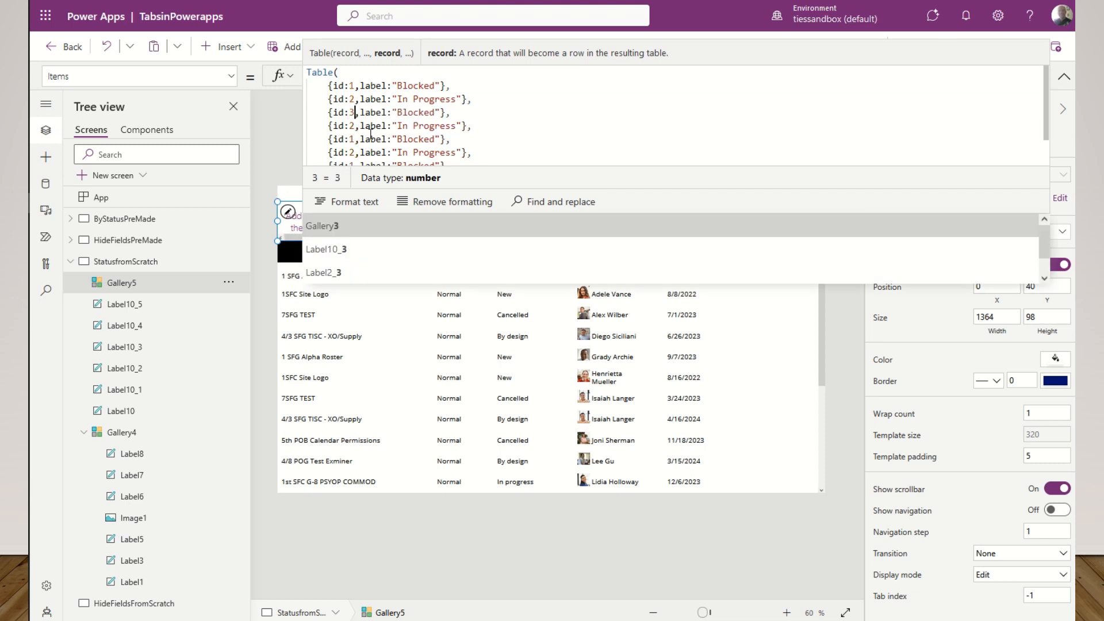
pyautogui.press('Down')
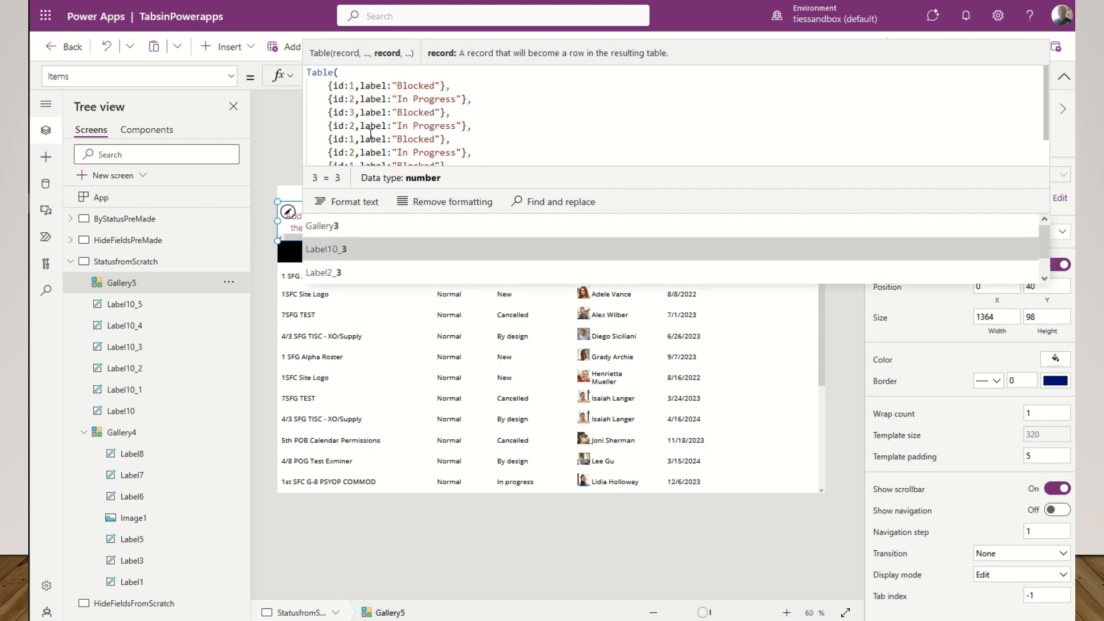
pyautogui.press('Escape')
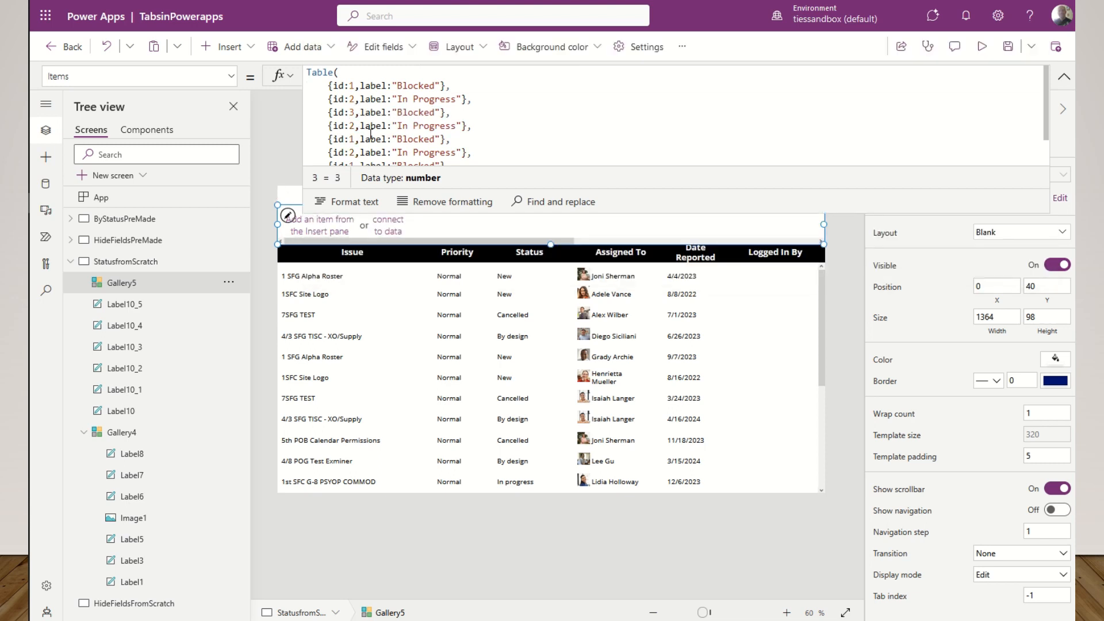
pyautogui.click(355, 127)
pyautogui.press('BackSpace')
pyautogui.write('4')
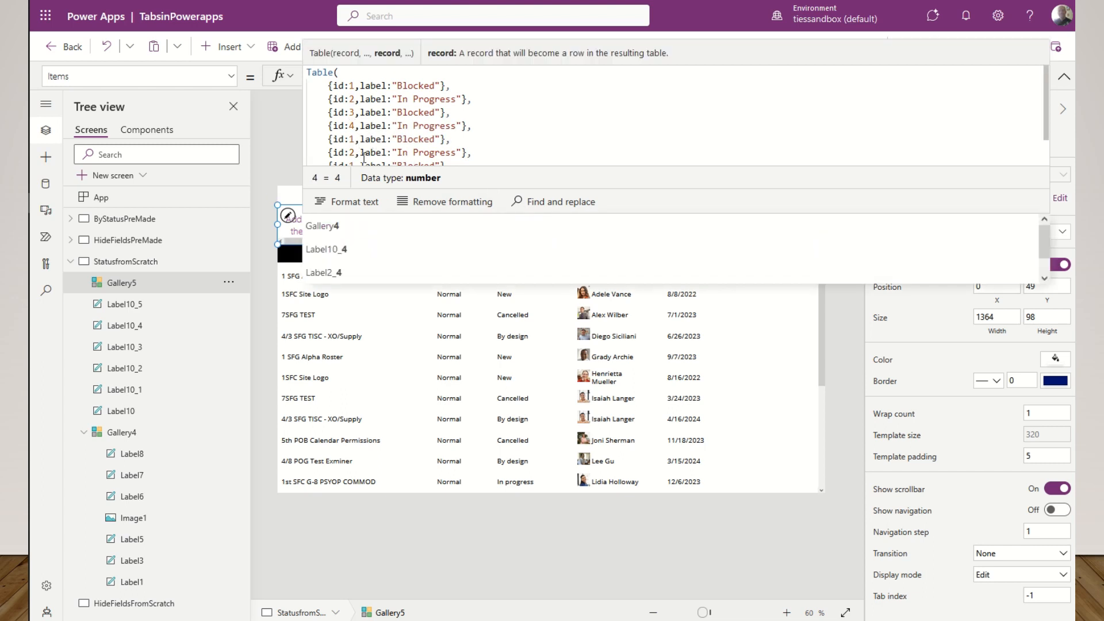
# - Number the fifth, sixth and seventh records of the Items table with ids 5, 6 and 7
pyautogui.click(356, 140)
pyautogui.press('BackSpace')
pyautogui.write('5')
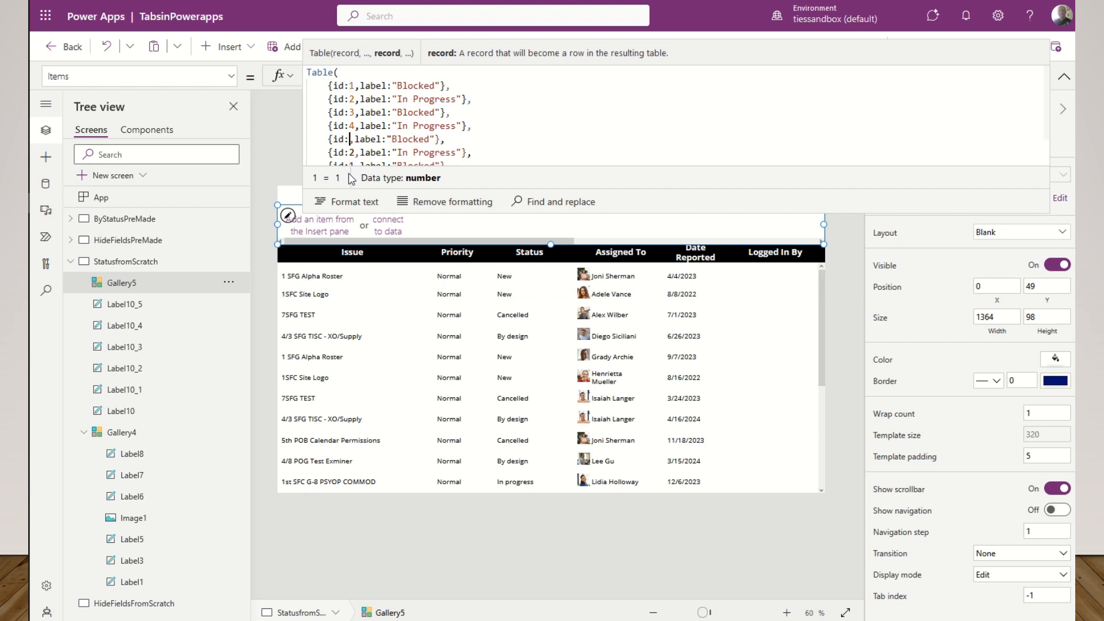
pyautogui.click(355, 154)
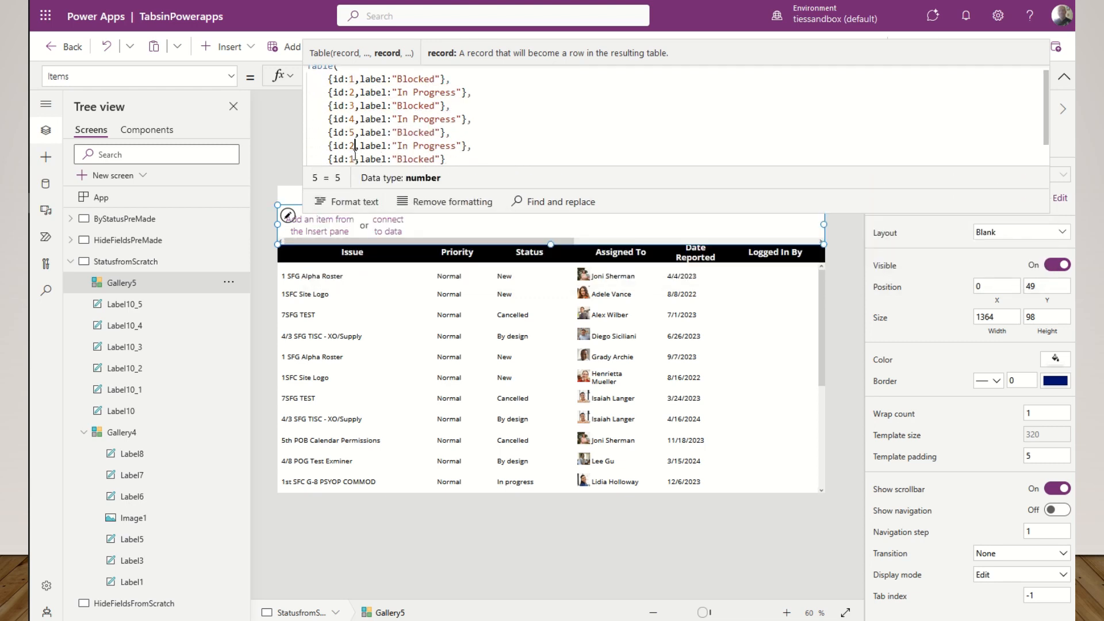
pyautogui.press('BackSpace')
pyautogui.write('6')
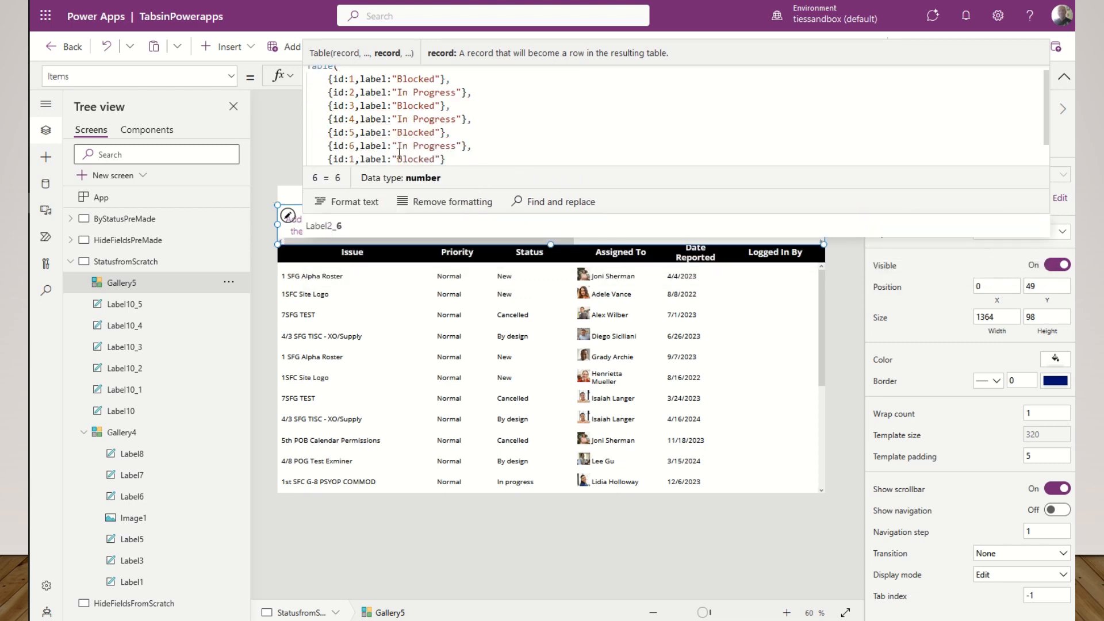
pyautogui.click(357, 159)
pyautogui.press('BackSpace')
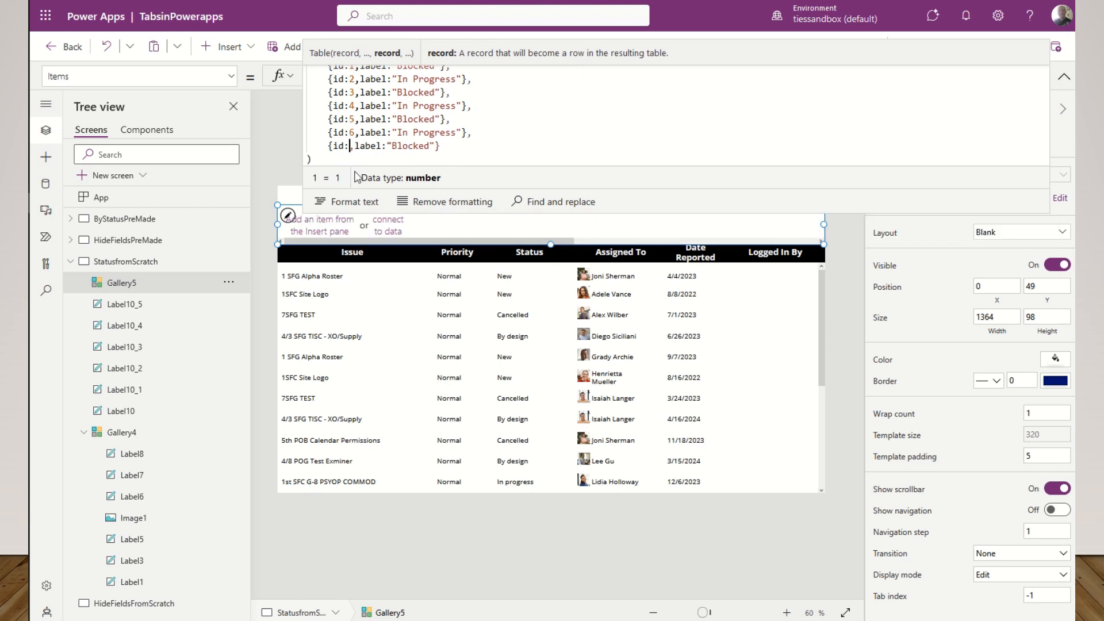
pyautogui.write('7')
# - Relabel records 3, 4 and 5 of the Items table as "Completed", "Duplicate" and "By design"
pyautogui.scroll(1, 514, 144)
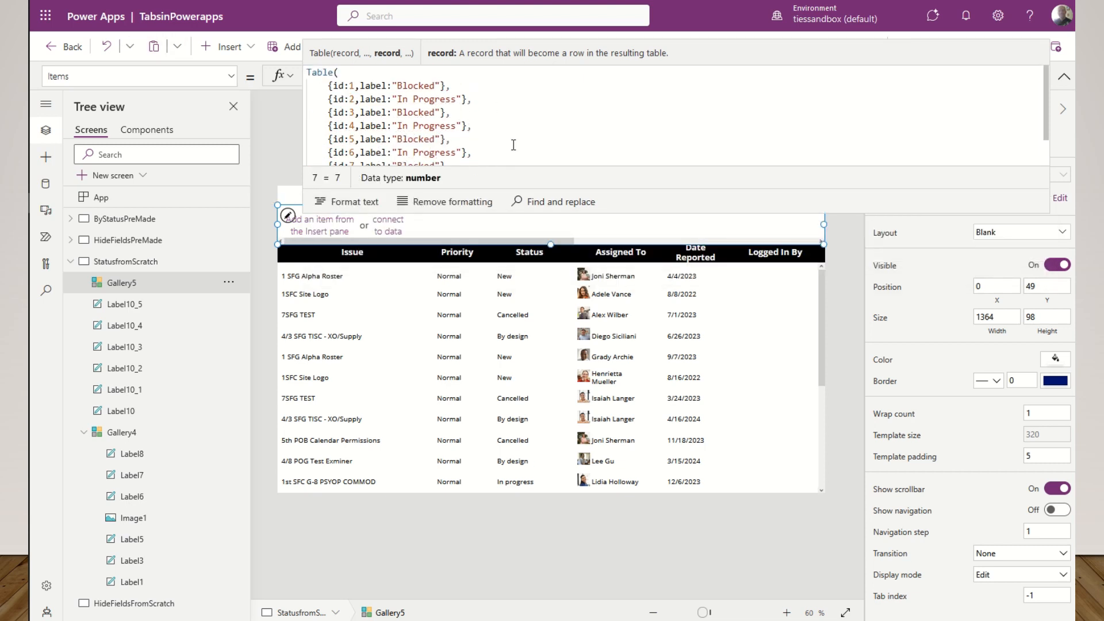
pyautogui.doubleClick(417, 113)
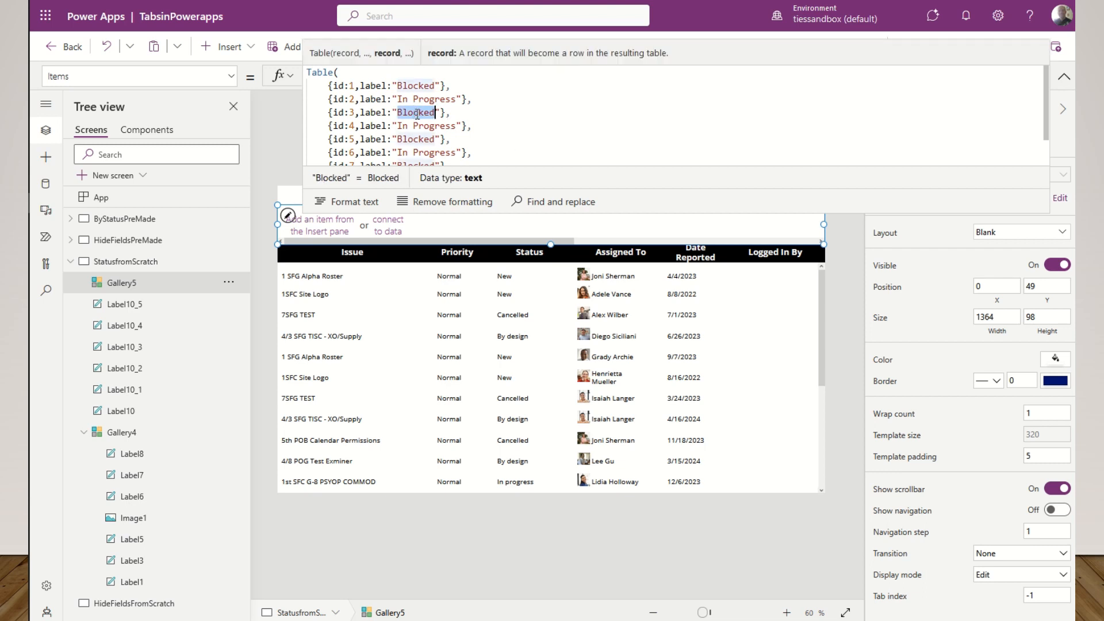
pyautogui.write('Completed')
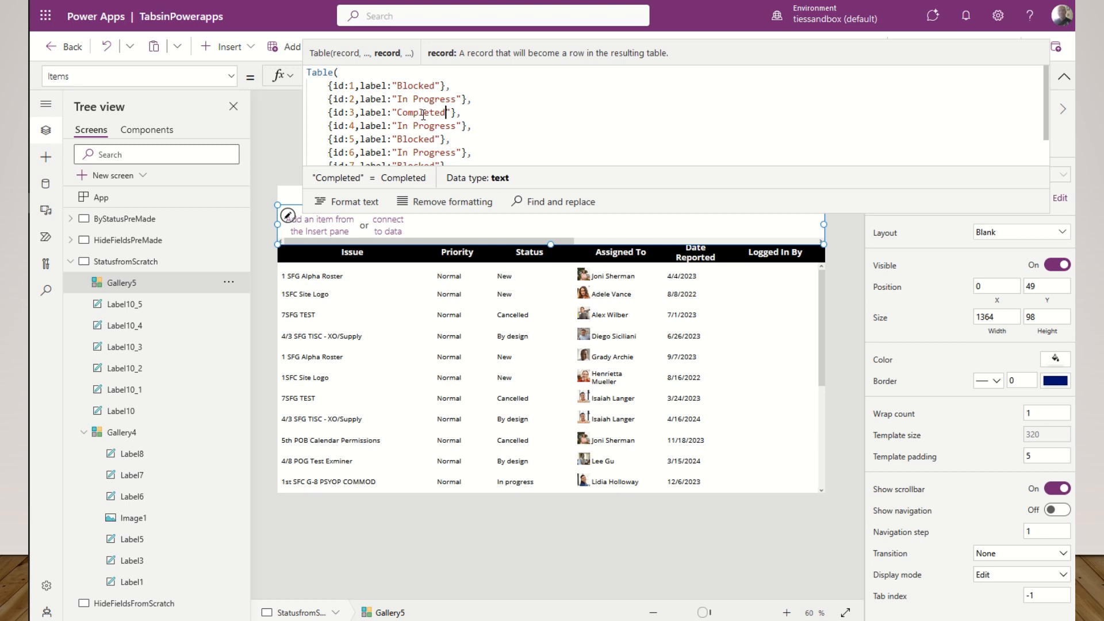
pyautogui.moveTo(457, 127); pyautogui.dragTo(399, 127)
pyautogui.write('Dup')
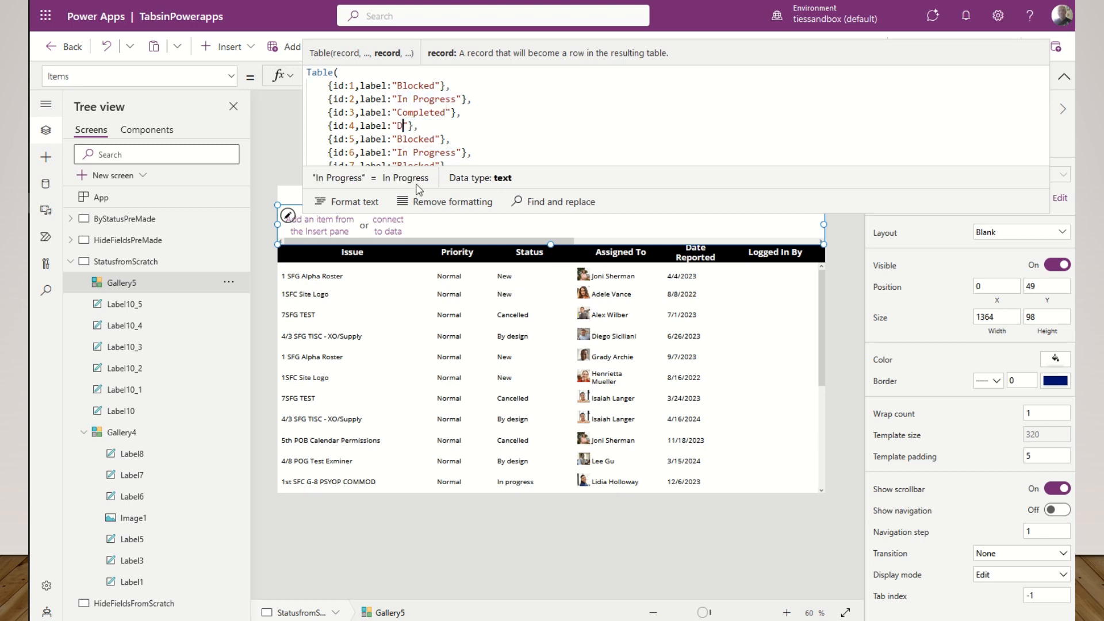
pyautogui.write('licate')
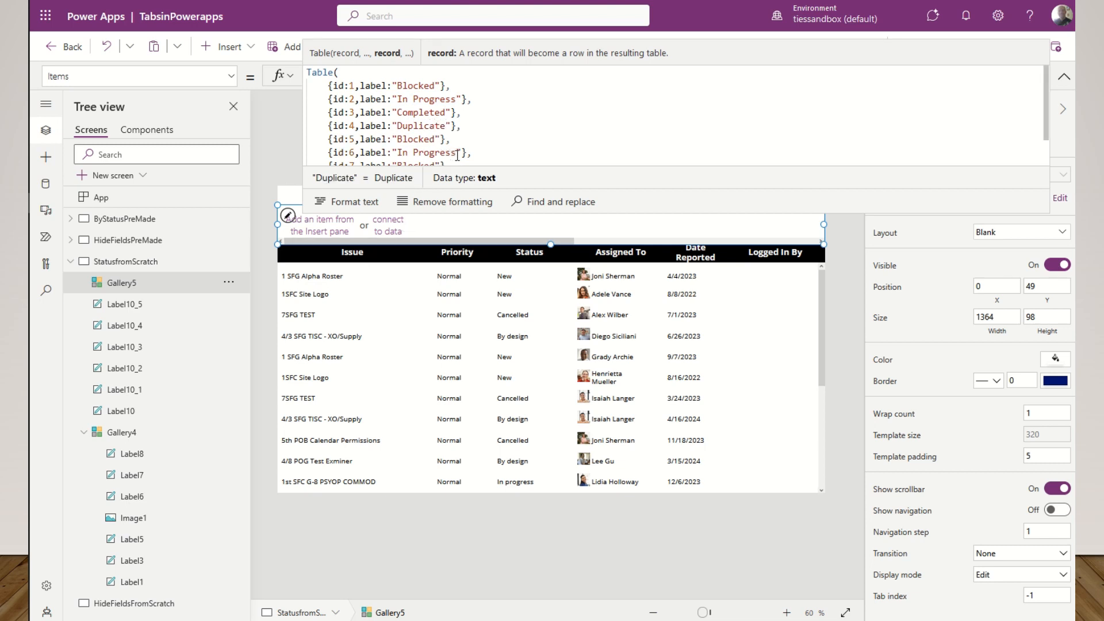
pyautogui.doubleClick(419, 143)
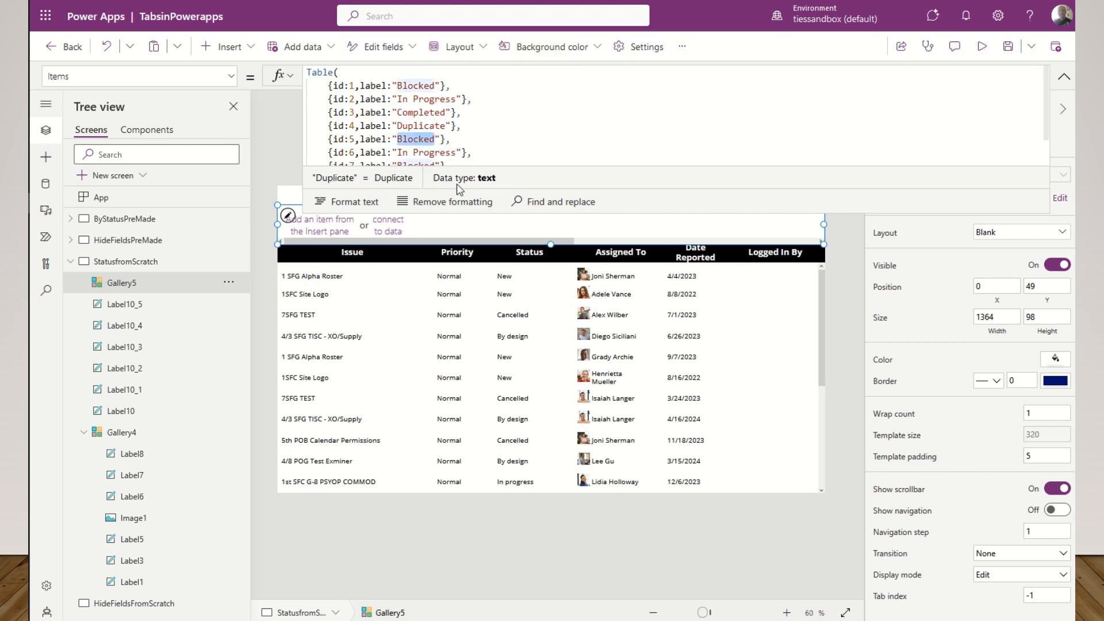
pyautogui.write('By ')
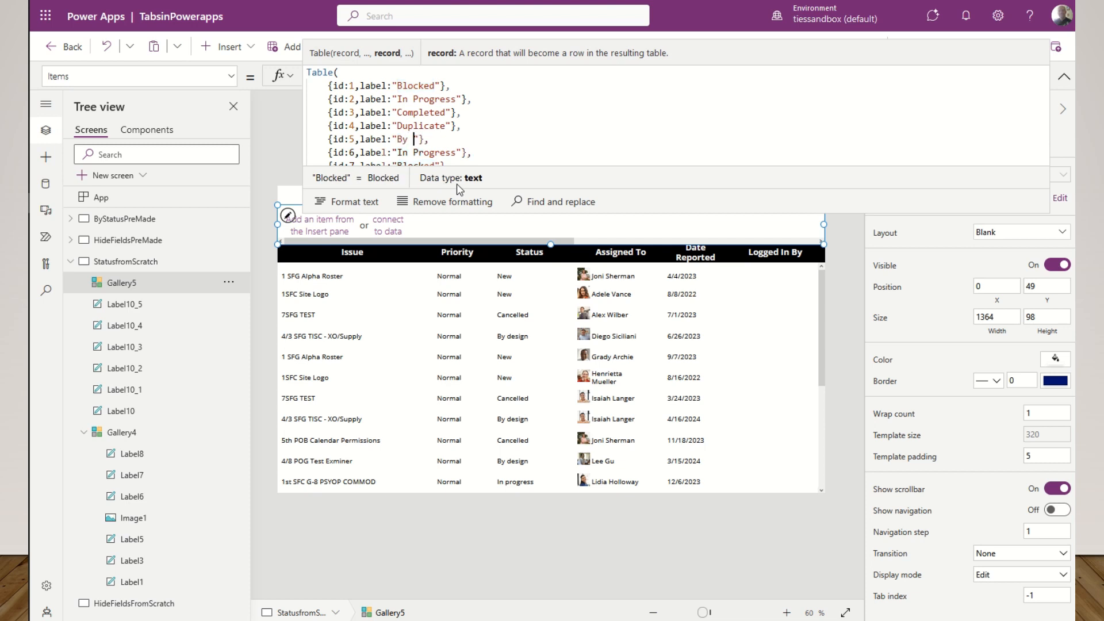
pyautogui.write('design')
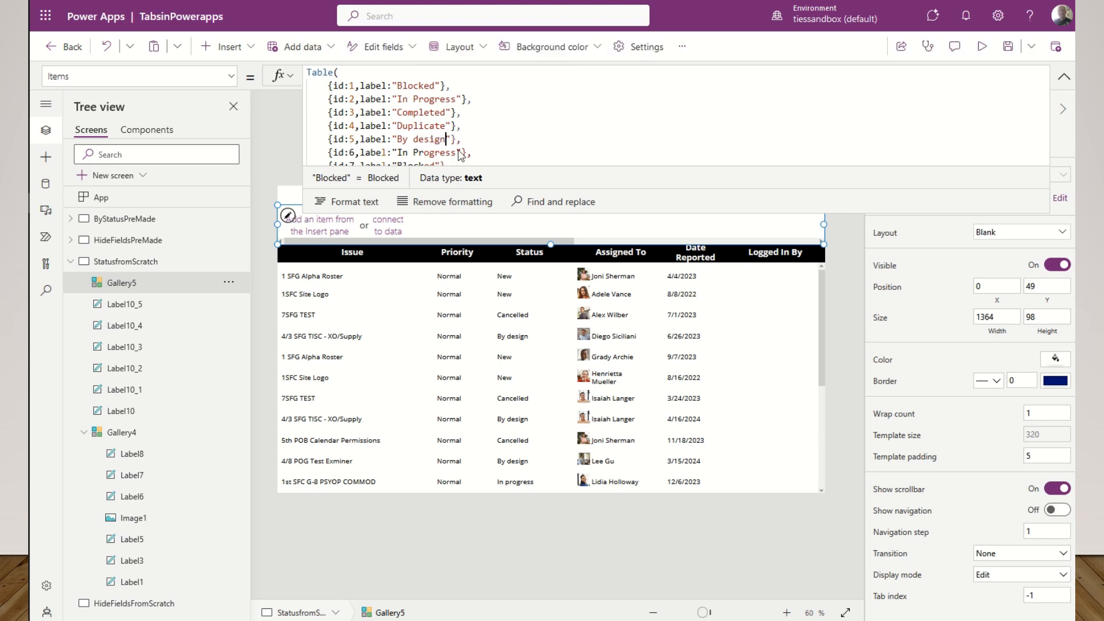
# - Relabel record 6 as "Won't Fix" and record 7 as "New", and collapse the expanded formula
pyautogui.click(457, 153)
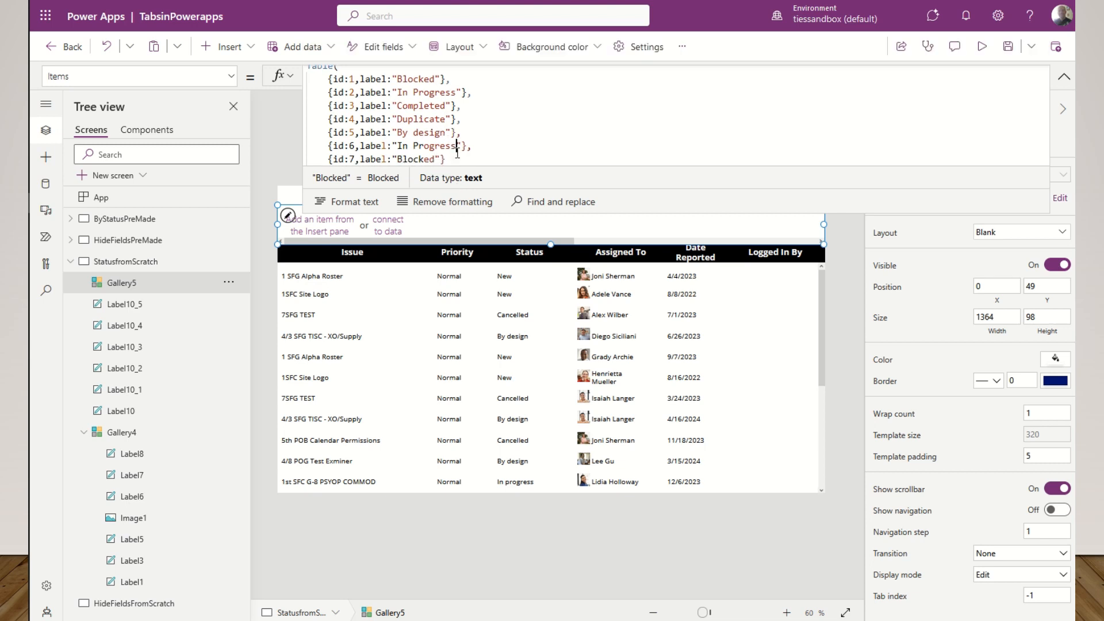
pyautogui.click(458, 156)
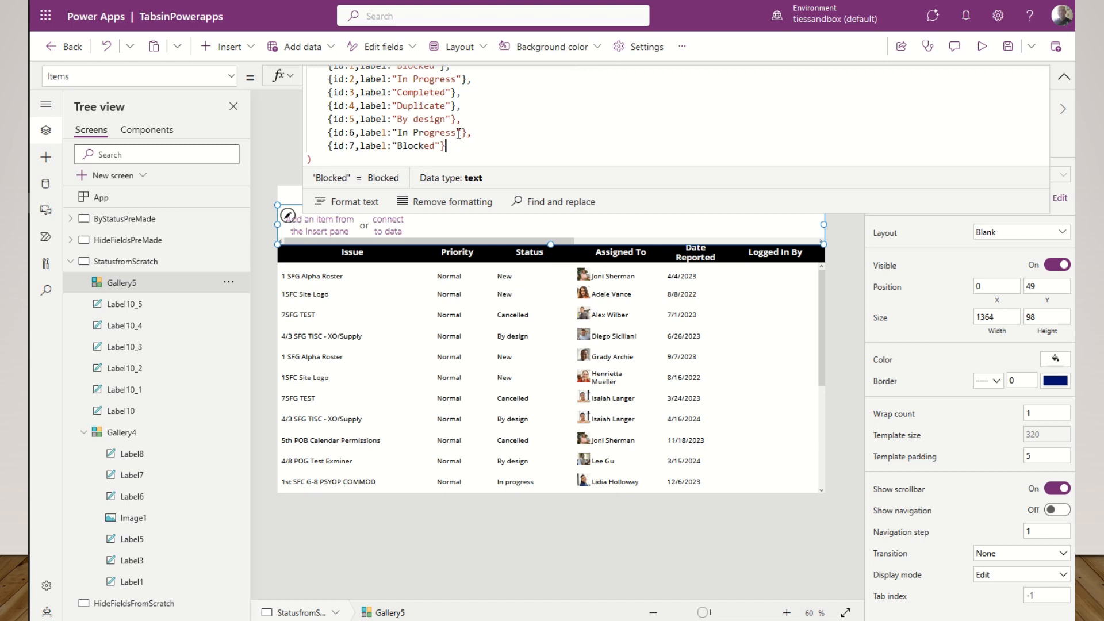
pyautogui.moveTo(458, 133); pyautogui.dragTo(393, 133)
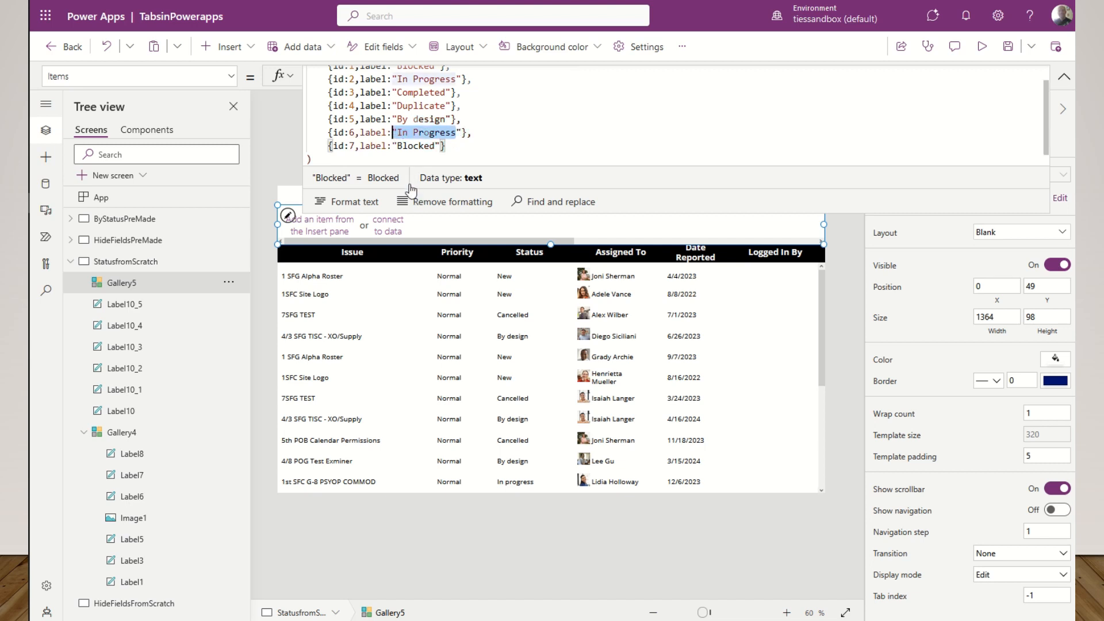
pyautogui.click(458, 133)
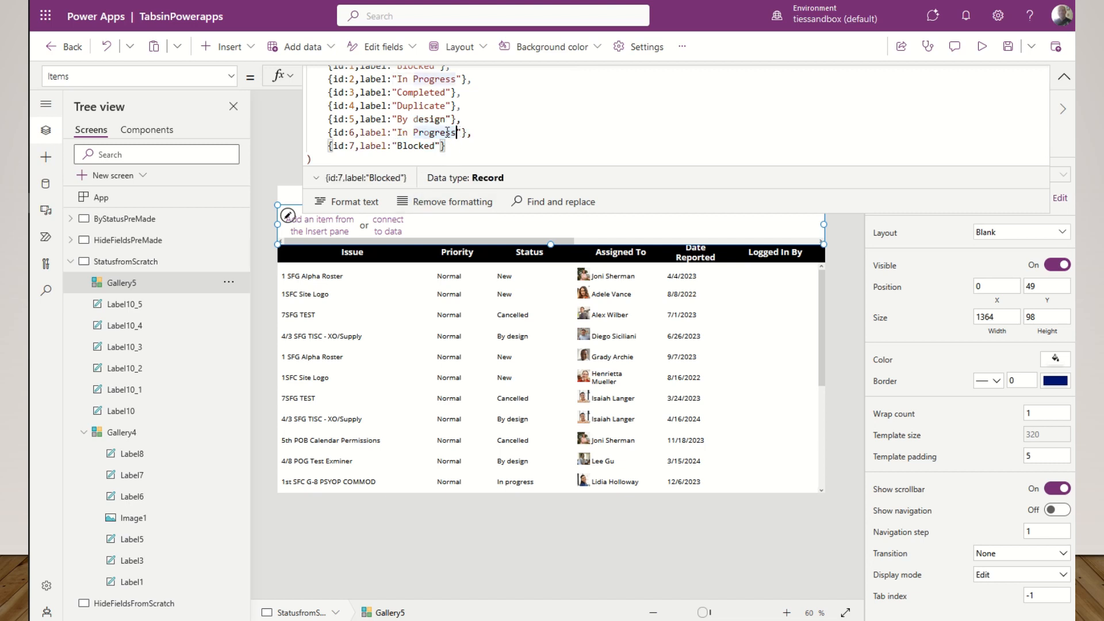
pyautogui.moveTo(456, 133); pyautogui.dragTo(396, 133)
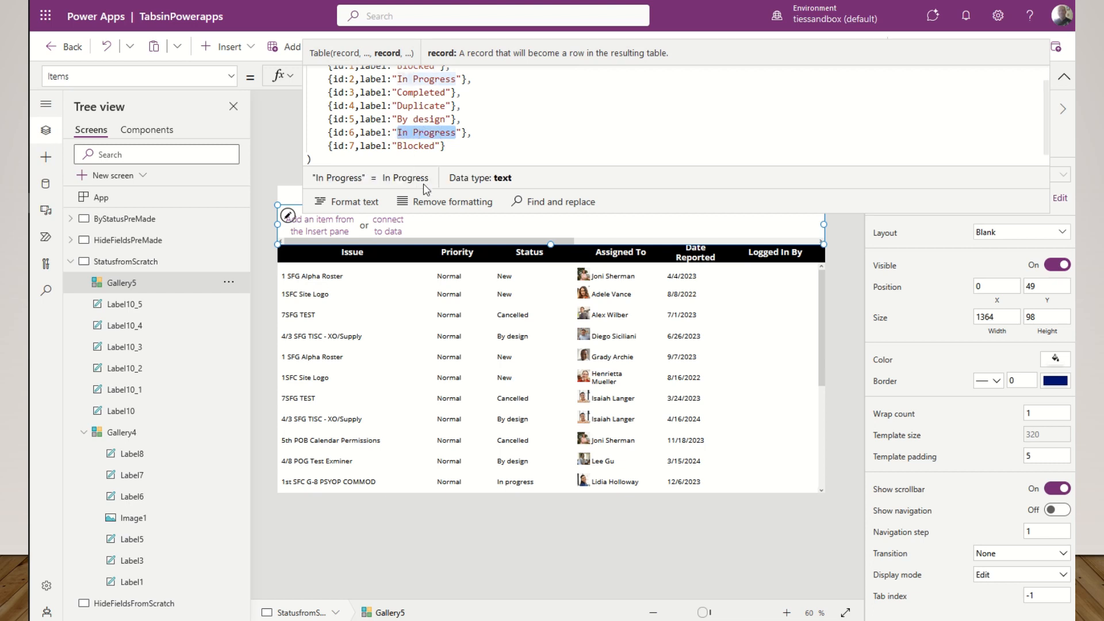
pyautogui.write("Won't F")
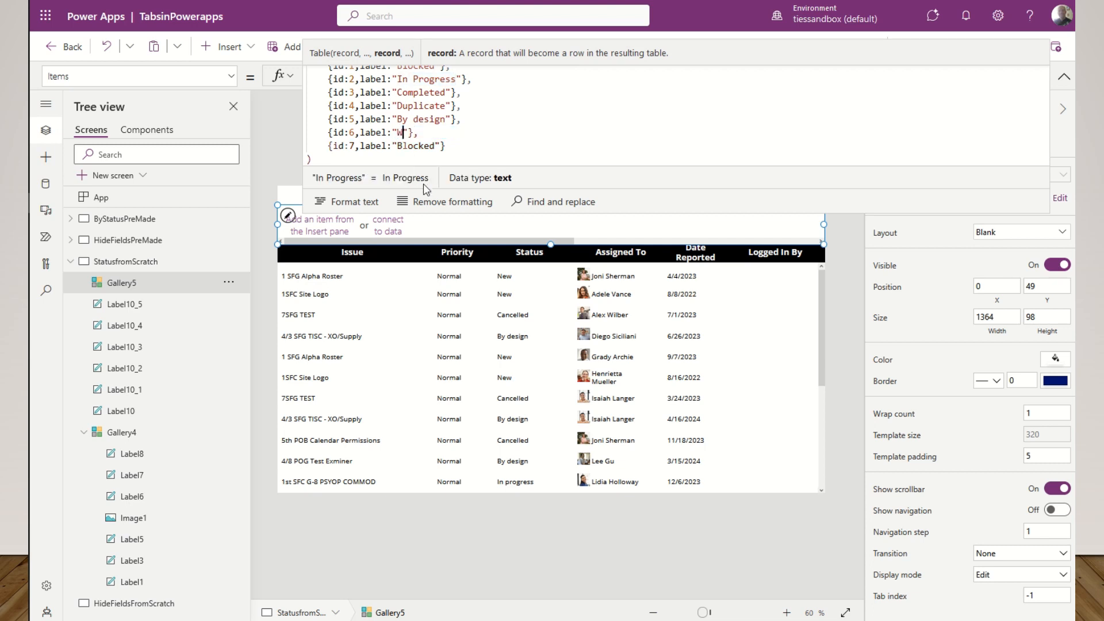
pyautogui.write('ix')
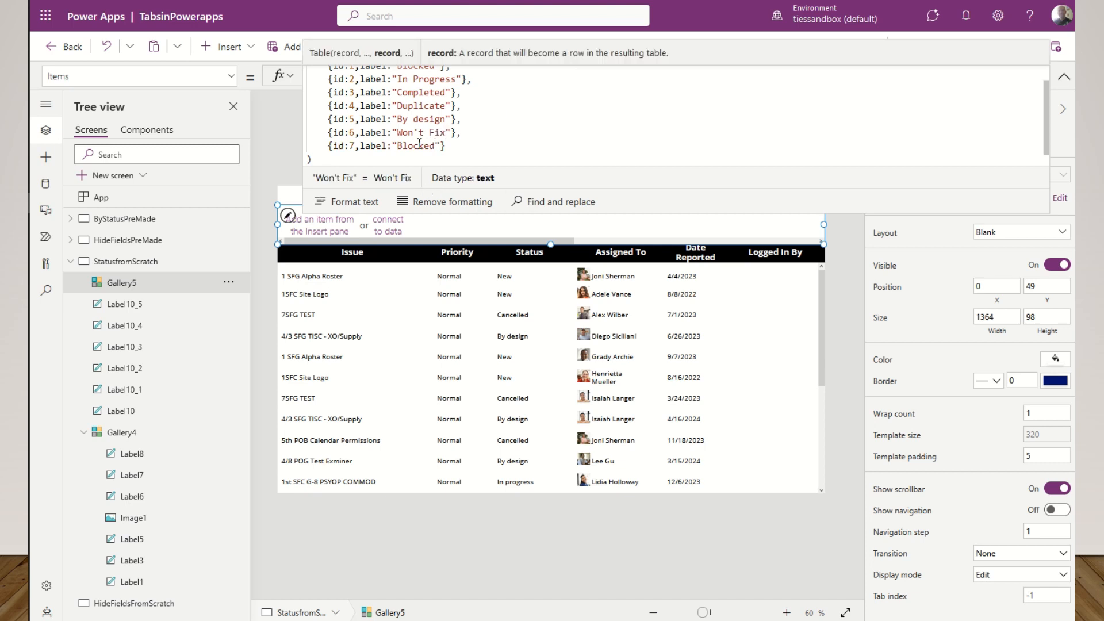
pyautogui.doubleClick(419, 145)
pyautogui.write('new')
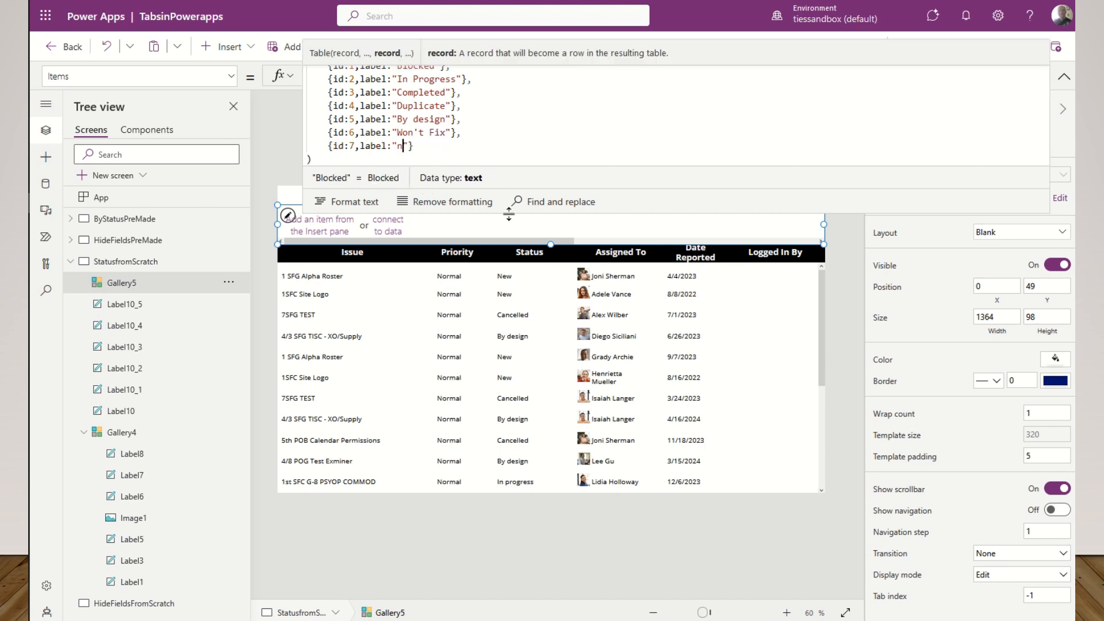
pyautogui.press('BackSpace')
pyautogui.press('BackSpace')
pyautogui.press('BackSpace')
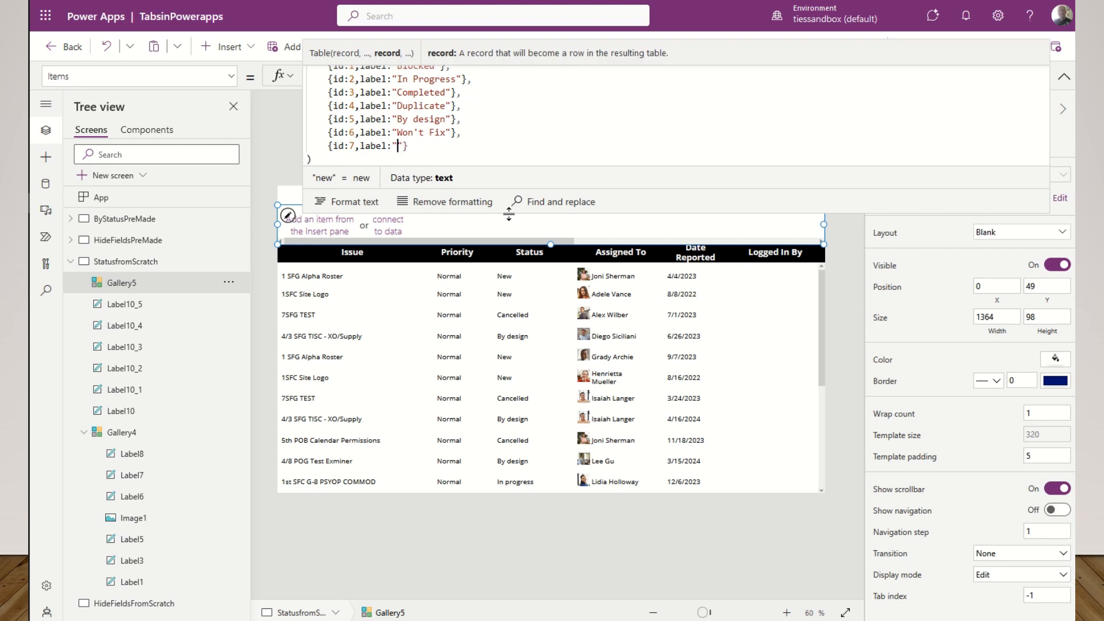
pyautogui.write('New')
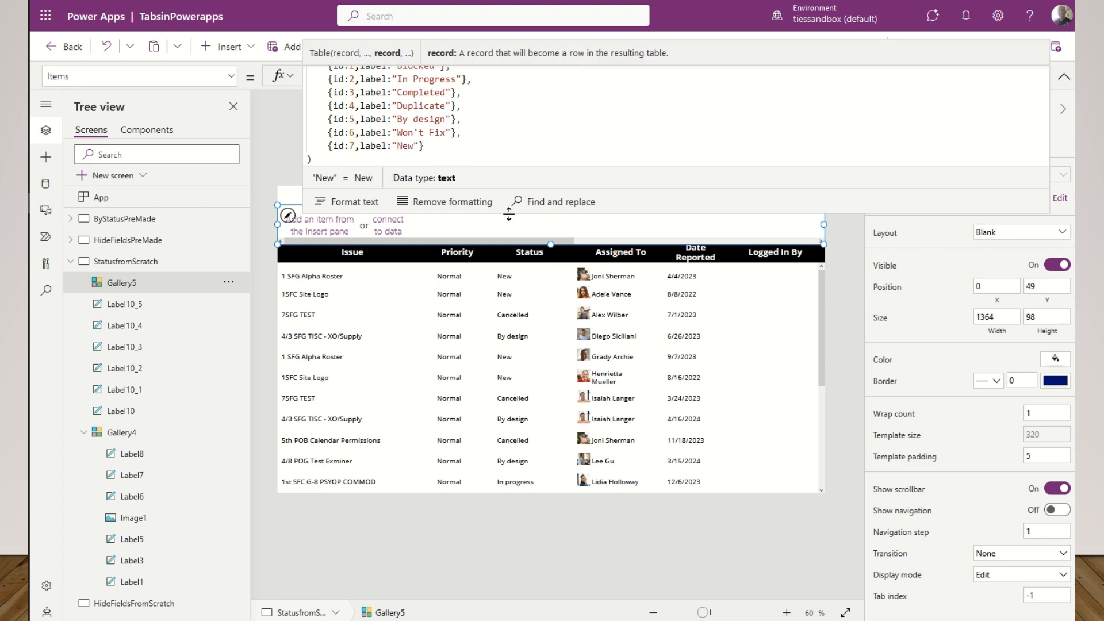
pyautogui.scroll(1, 523, 143)
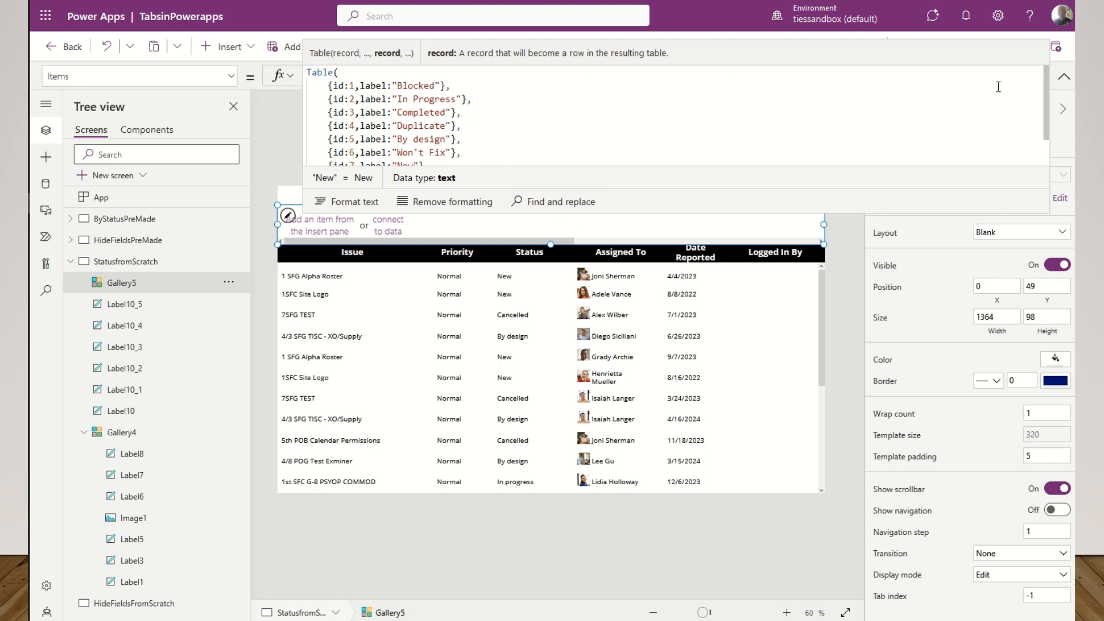
pyautogui.click(1063, 82)
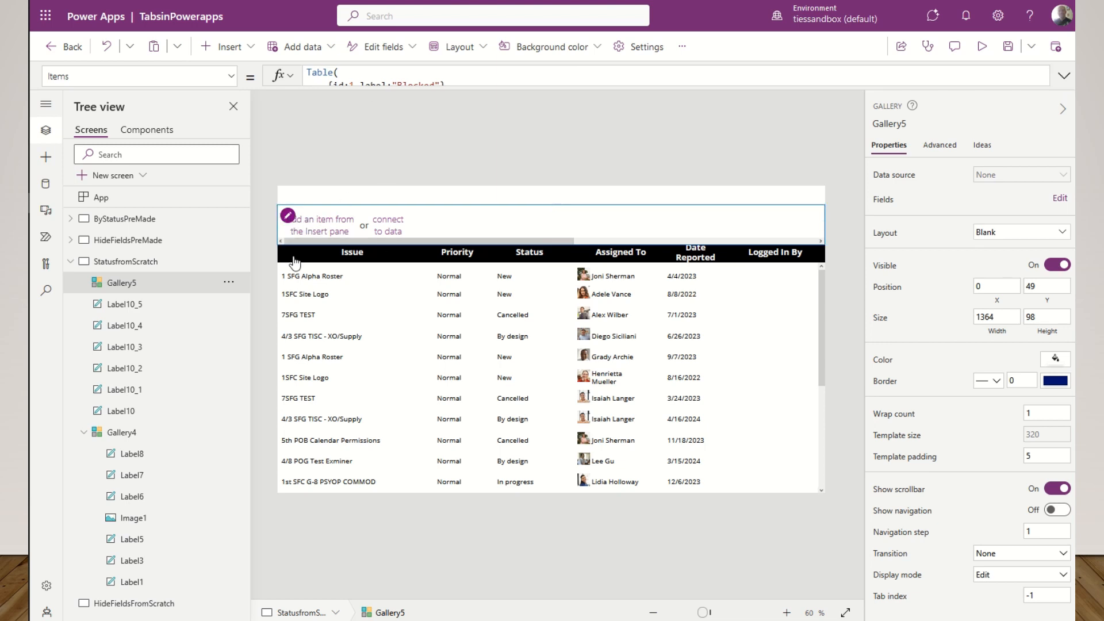
# - Insert a button into Gallery5's template and move it to the template's left edge at X 0, Y 6
pyautogui.click(287, 215)
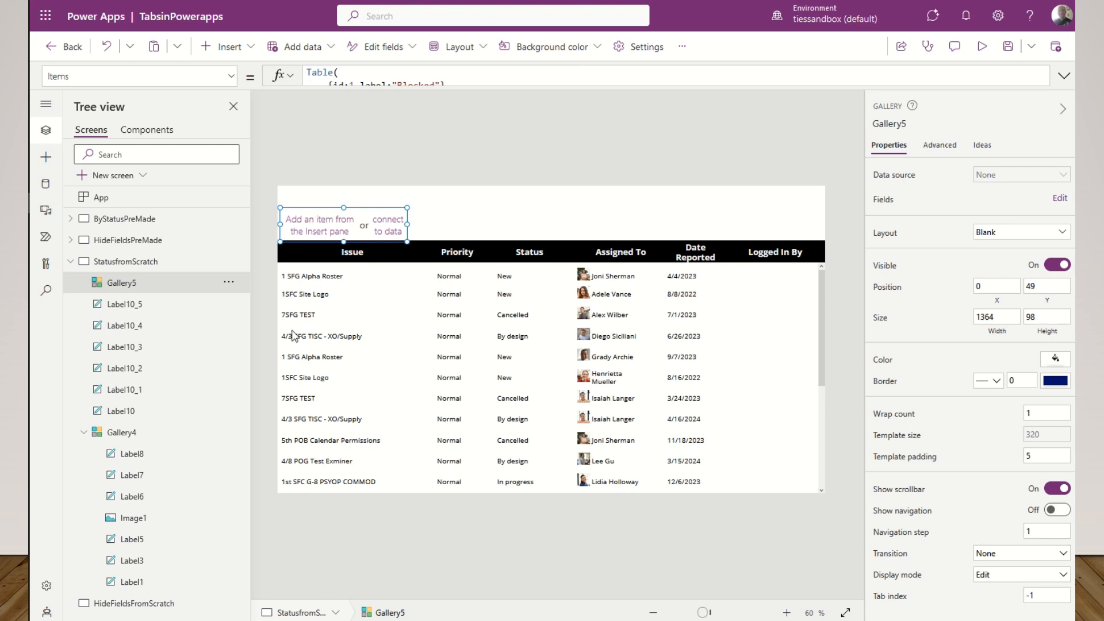
pyautogui.click(251, 49)
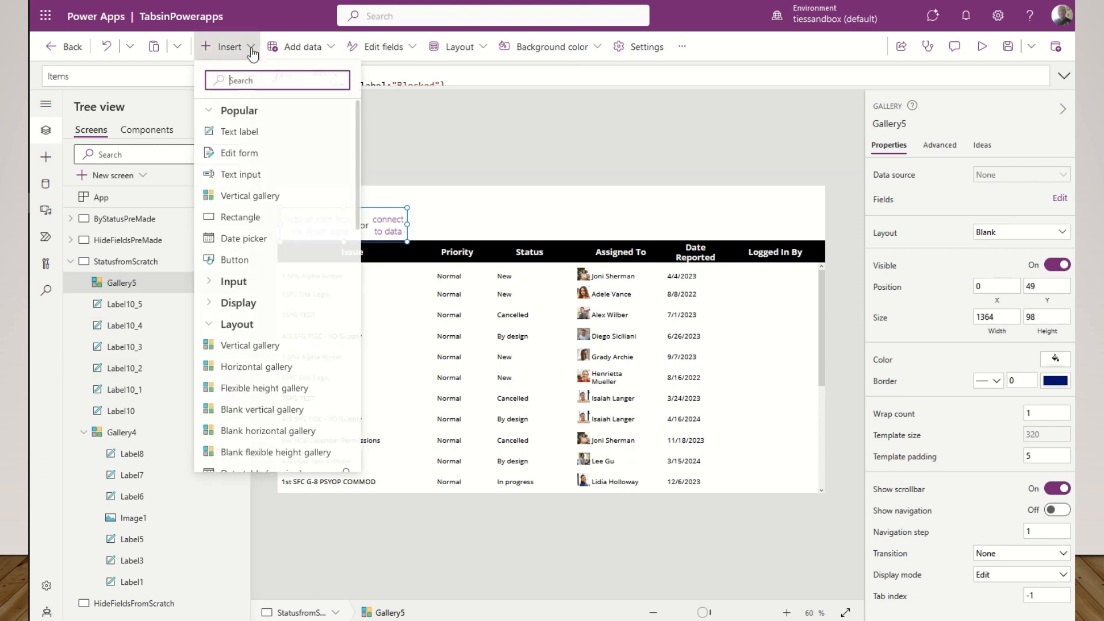
pyautogui.click(242, 263)
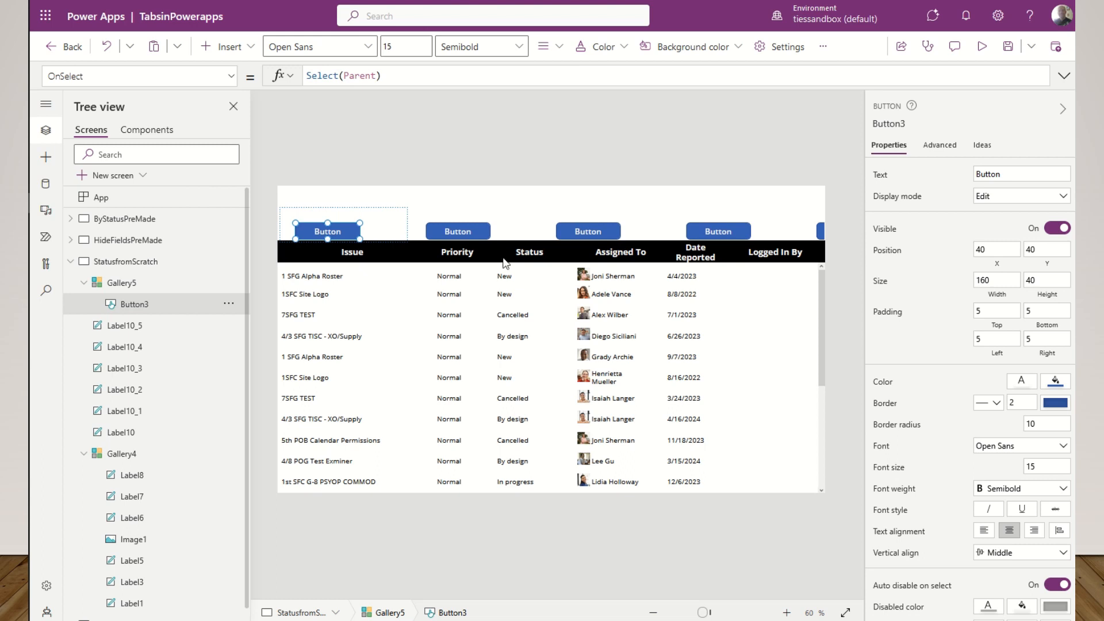
pyautogui.moveTo(329, 231)
pyautogui.mouseDown()
pyautogui.moveTo(311, 232)
pyautogui.moveTo(313, 218)
pyautogui.mouseUp()
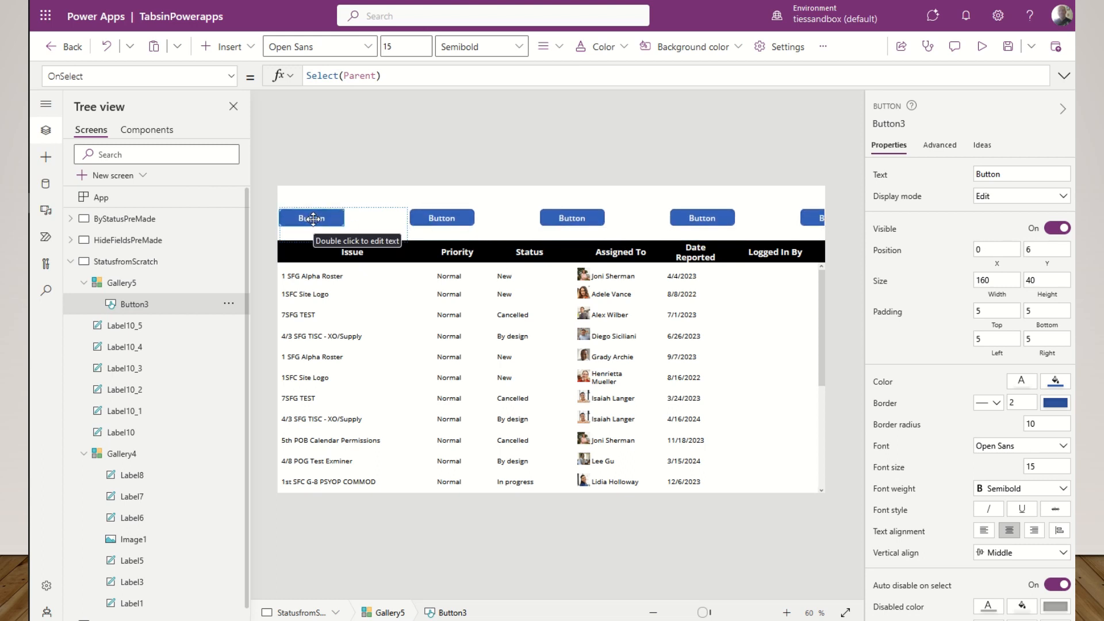
# - Square off the tab button's lower corners by setting both RadiusBottomLeft and RadiusBottomRight of Button3 to 0
pyautogui.click(231, 76)
pyautogui.scroll(-3, 122, 253)
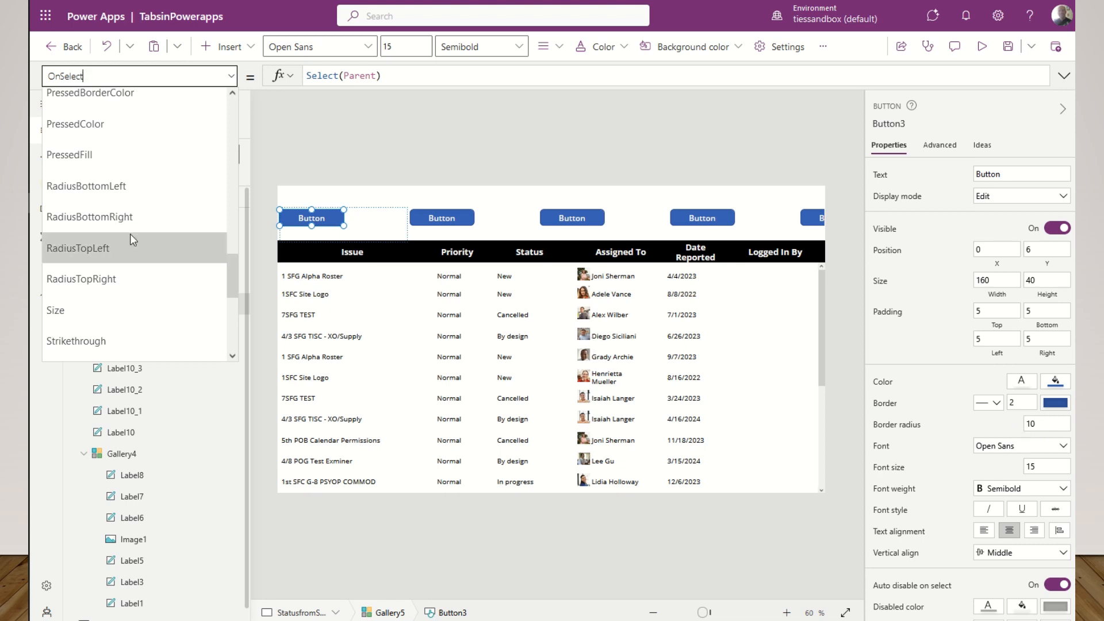
pyautogui.click(110, 188)
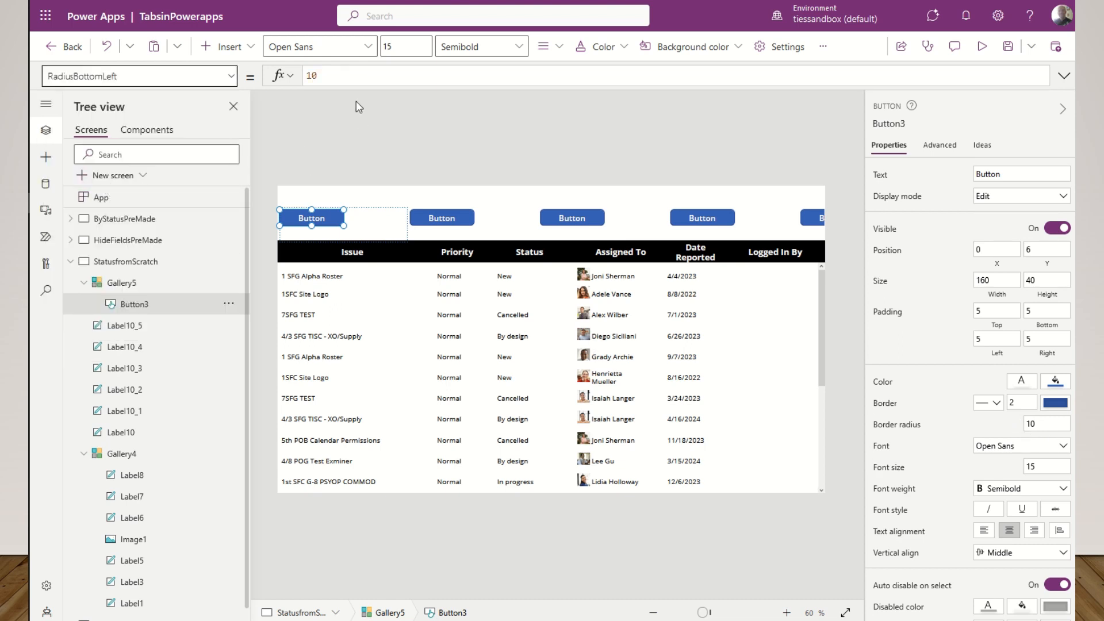
pyautogui.click(344, 74)
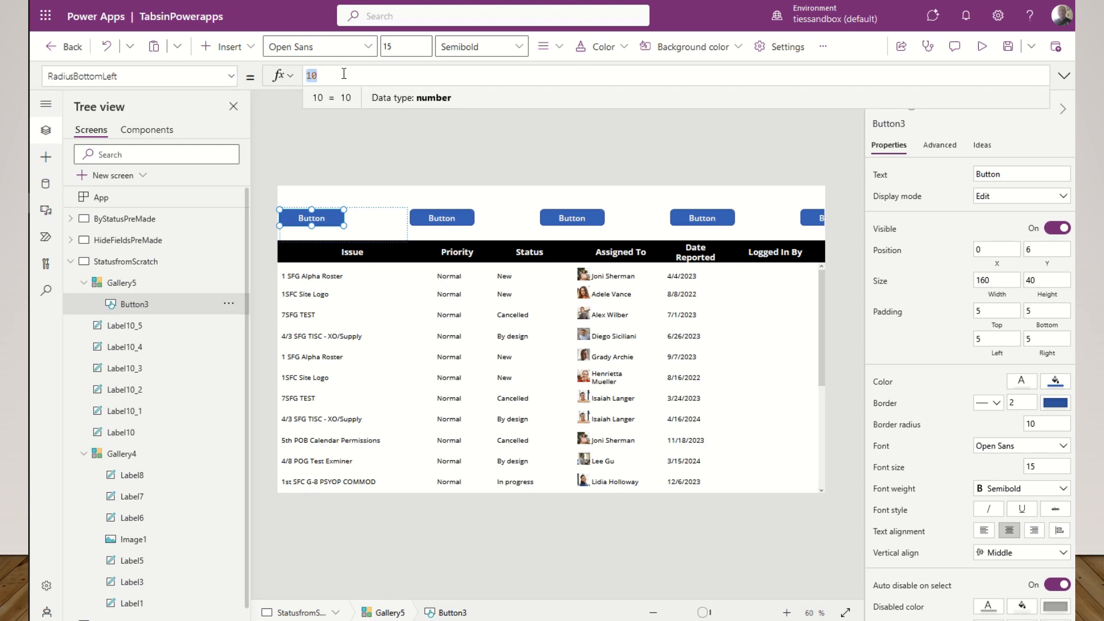
pyautogui.press('BackSpace')
pyautogui.press('BackSpace')
pyautogui.write('0')
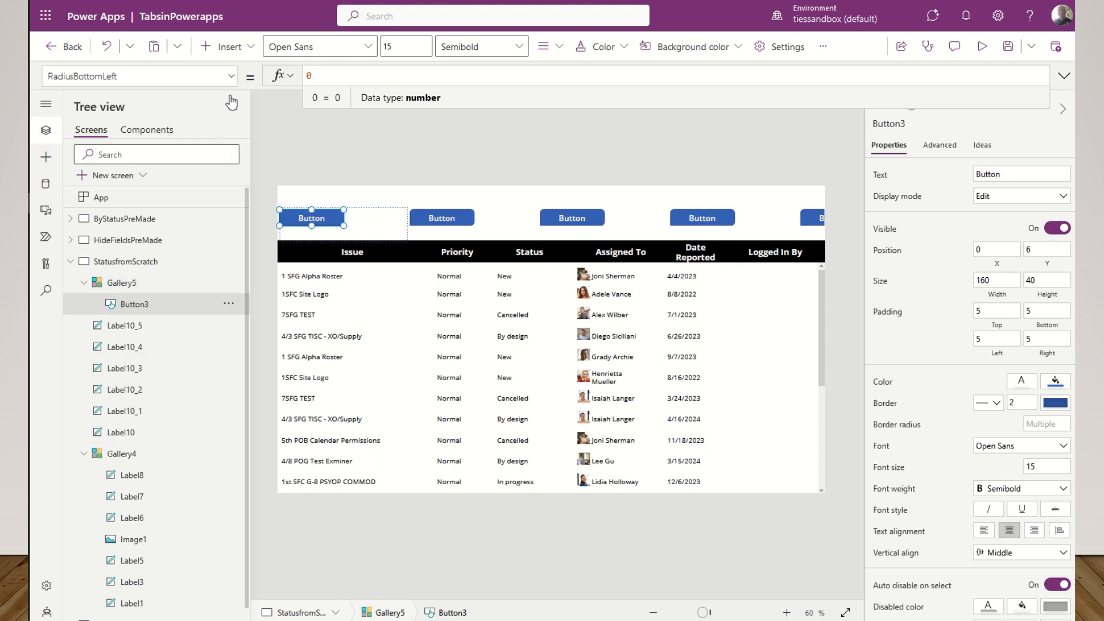
pyautogui.click(231, 77)
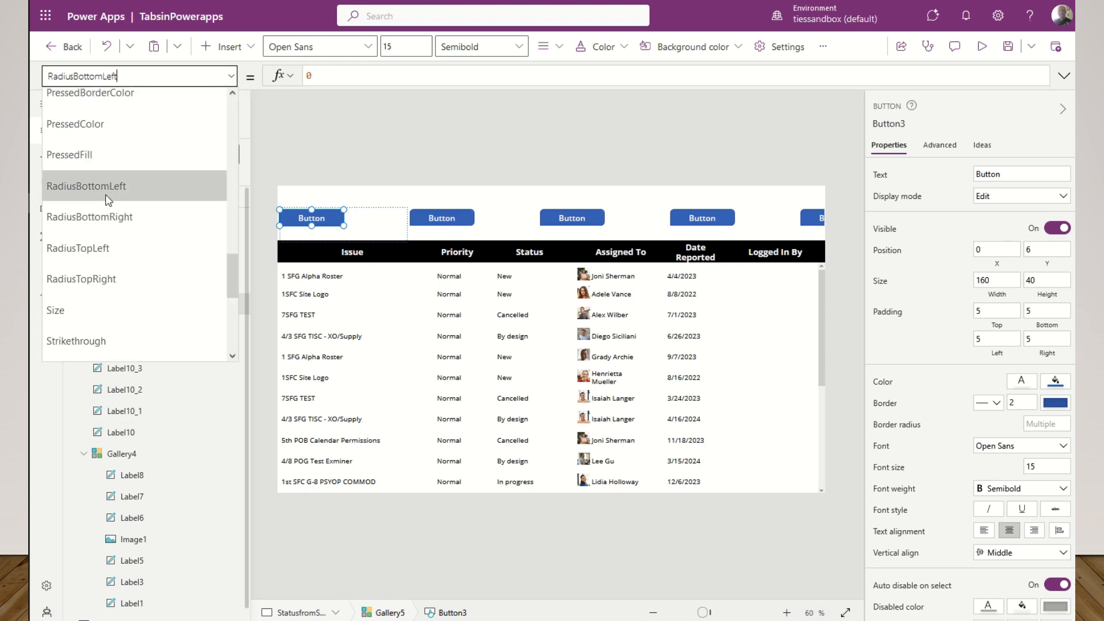
pyautogui.click(105, 210)
pyautogui.doubleClick(311, 75)
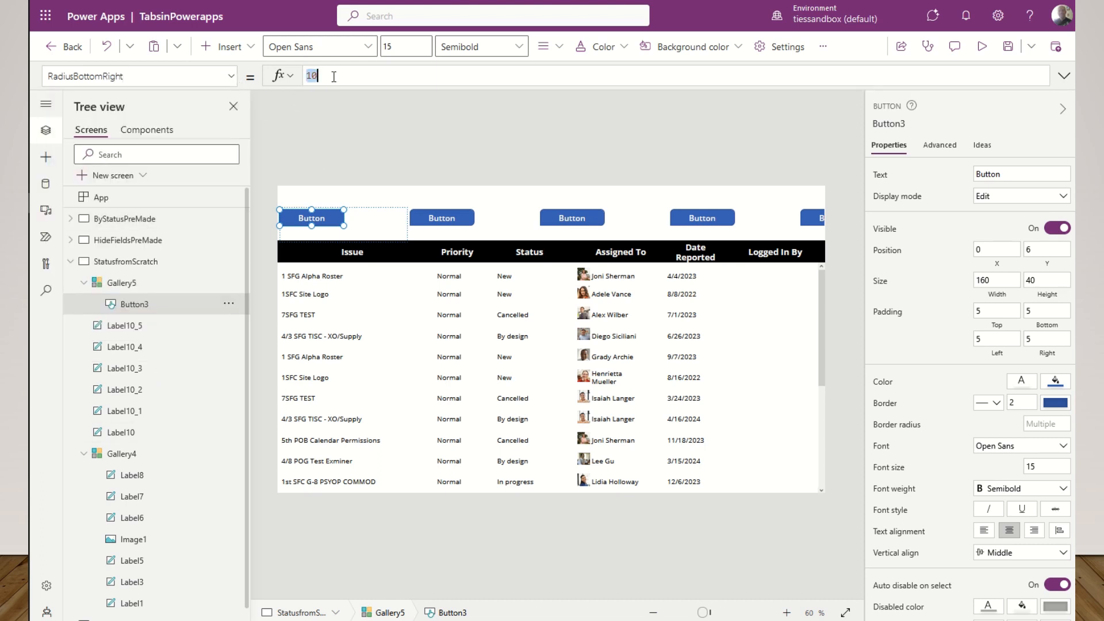
pyautogui.write('0')
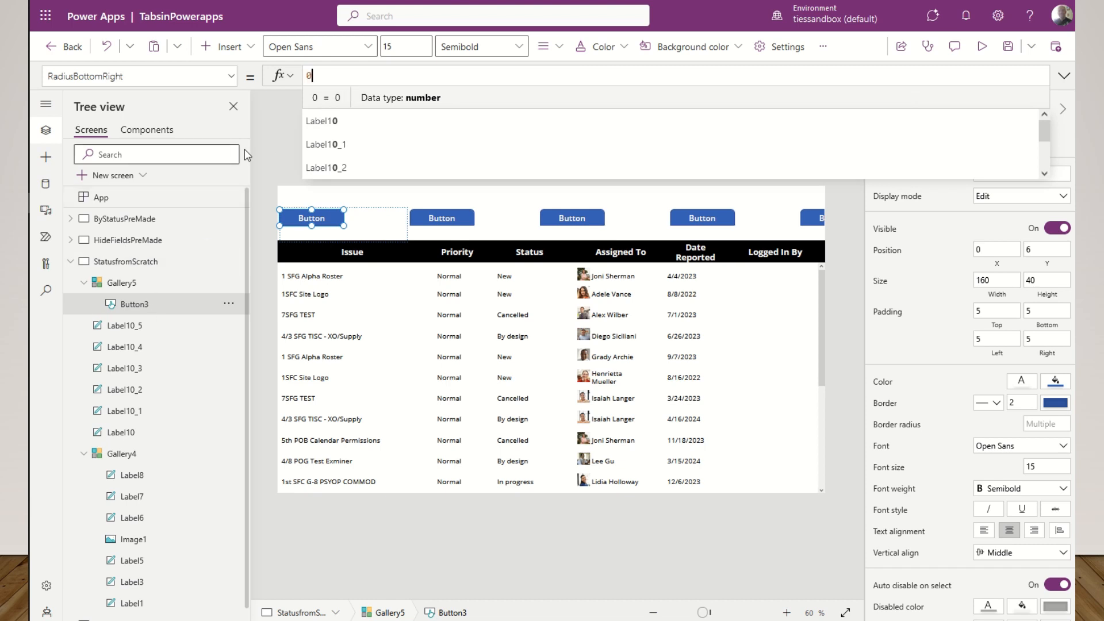
# - Round the tab button's upper corners by setting both RadiusTopLeft and RadiusTopRight of Button3 to 20
pyautogui.click(232, 85)
pyautogui.click(230, 80)
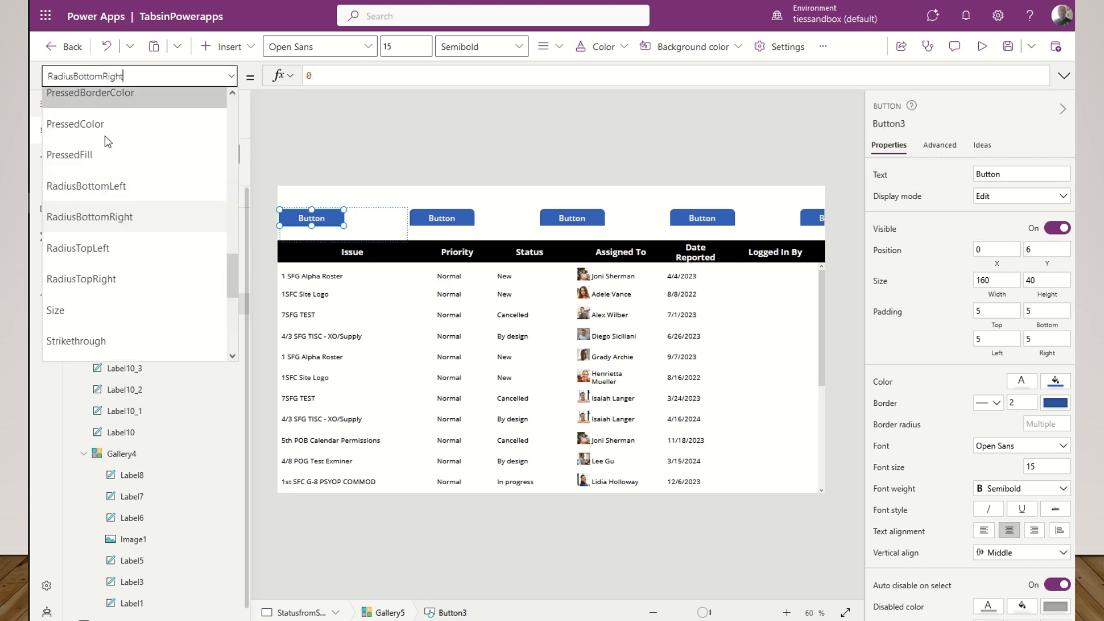
pyautogui.click(97, 247)
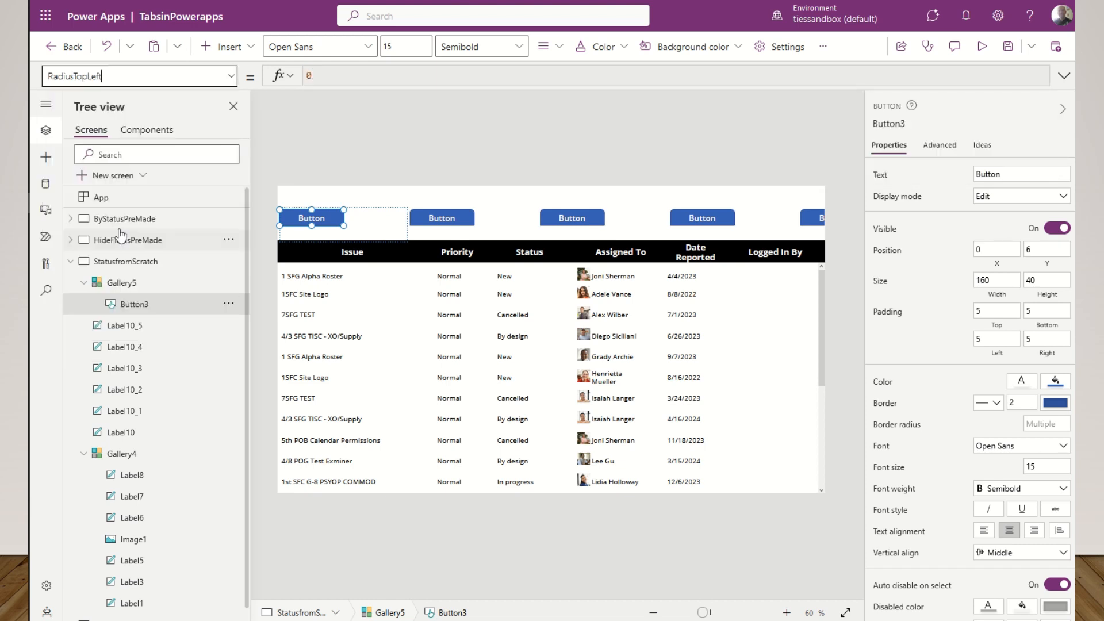
pyautogui.click(338, 76)
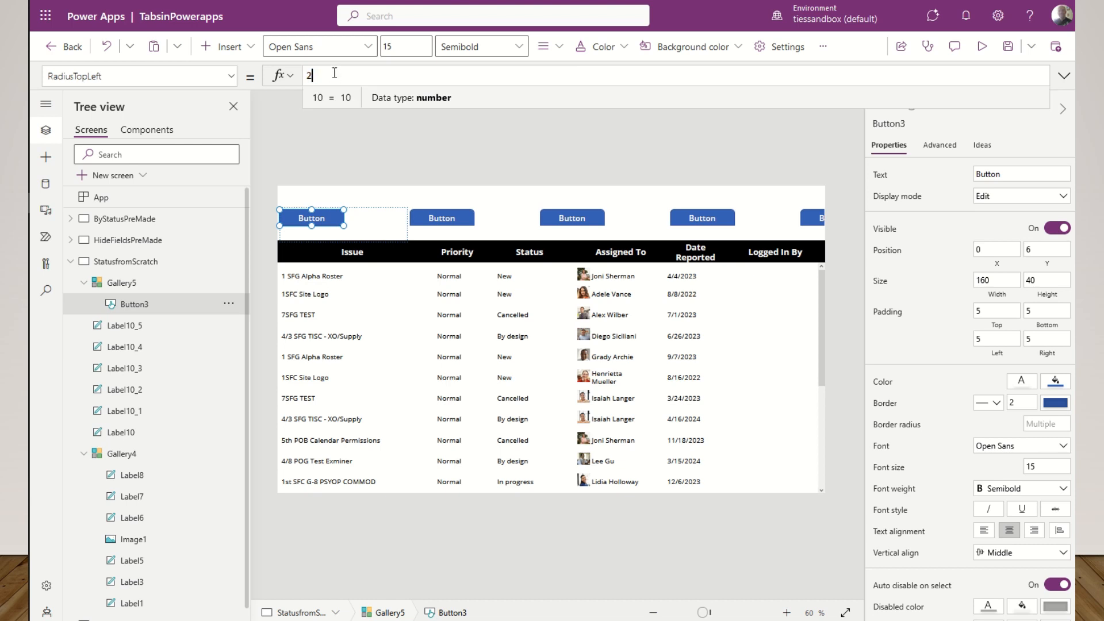
pyautogui.write('20')
pyautogui.click(209, 75)
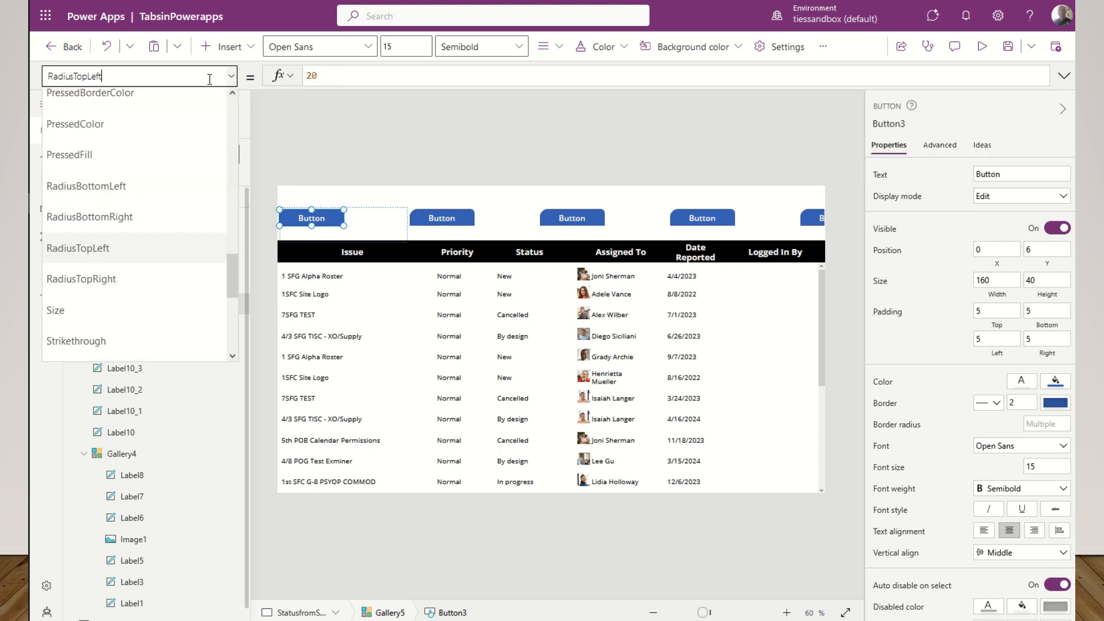
pyautogui.click(134, 279)
pyautogui.doubleClick(333, 74)
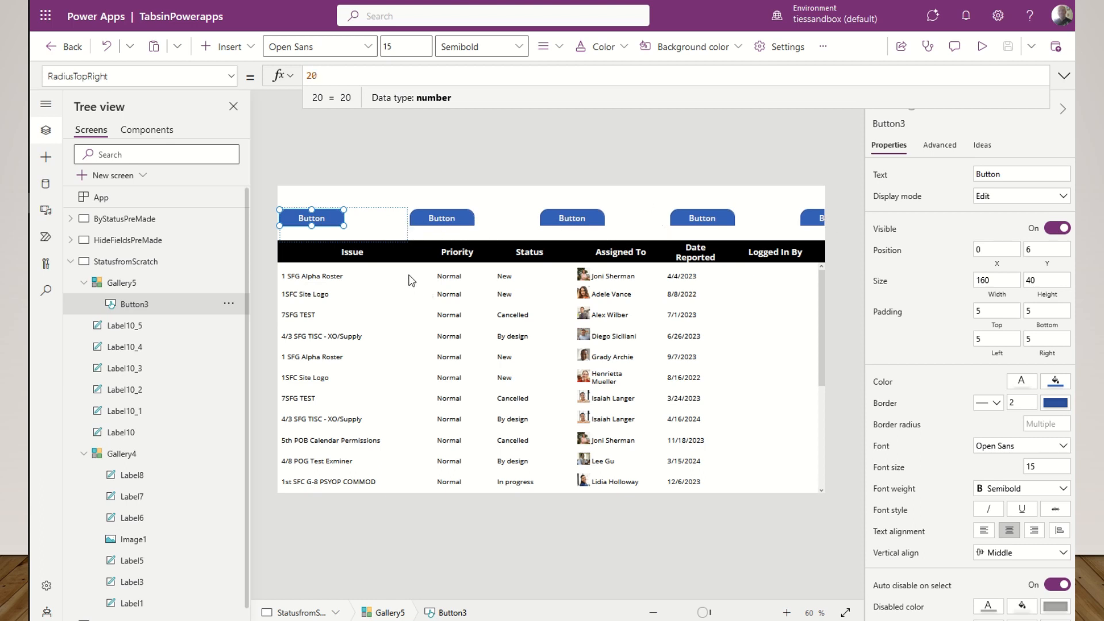
# - Narrow Gallery5's template to a size of about 163 so the tab buttons sit side by side
pyautogui.click(386, 231)
pyautogui.moveTo(403, 226); pyautogui.dragTo(344, 241)
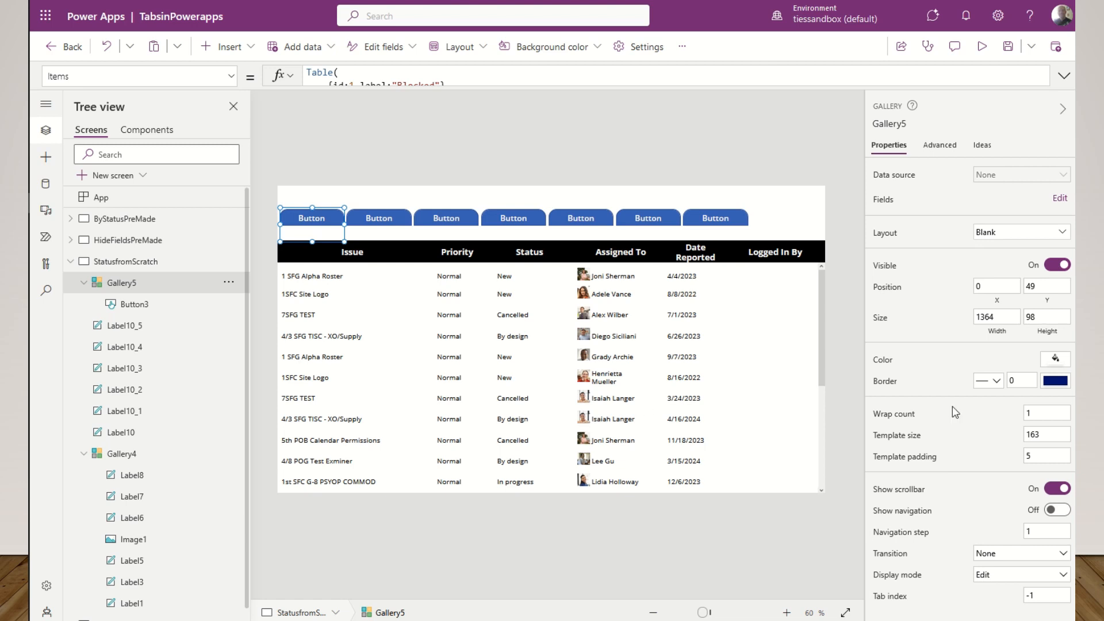
# - Set the Text property of Button3 in Gallery5 to ThisItem.label
pyautogui.click(329, 222)
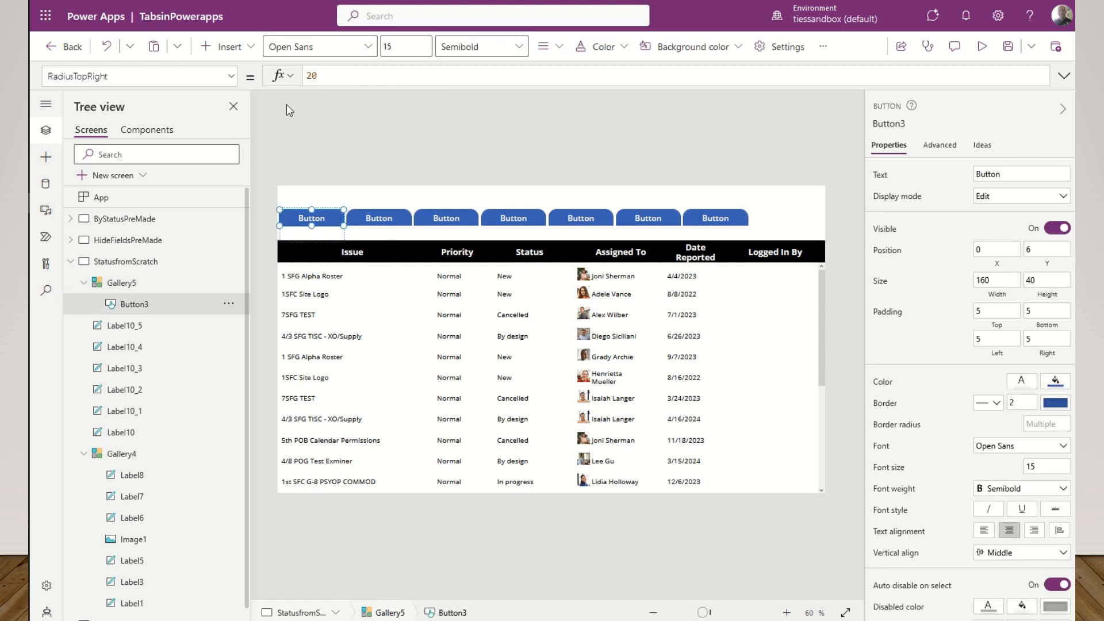
pyautogui.click(231, 76)
pyautogui.scroll(-5, 104, 265)
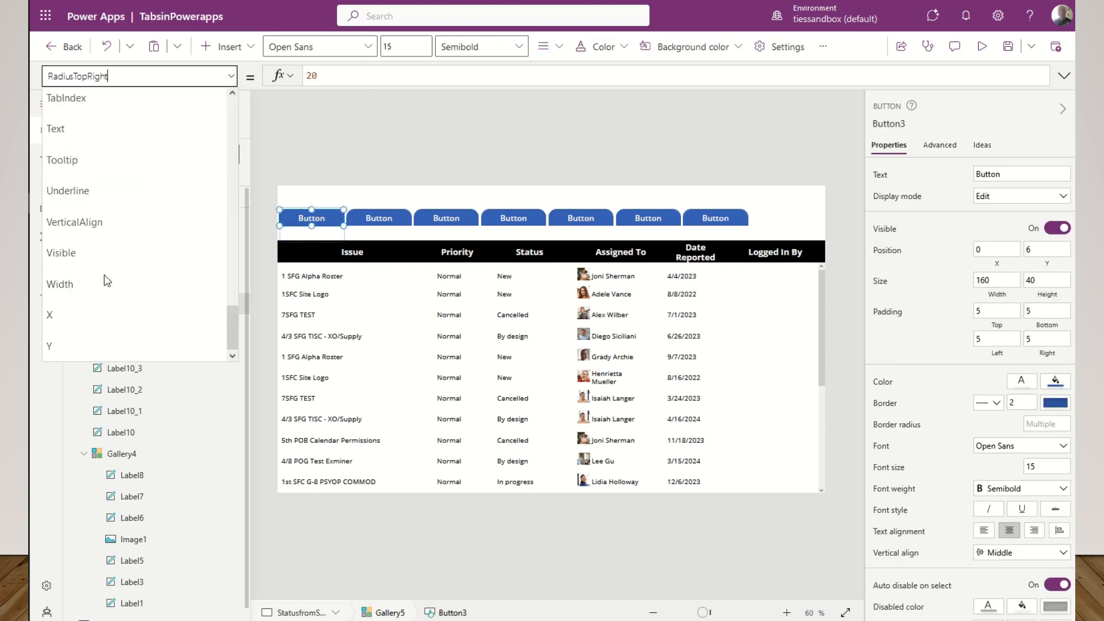
pyautogui.click(83, 129)
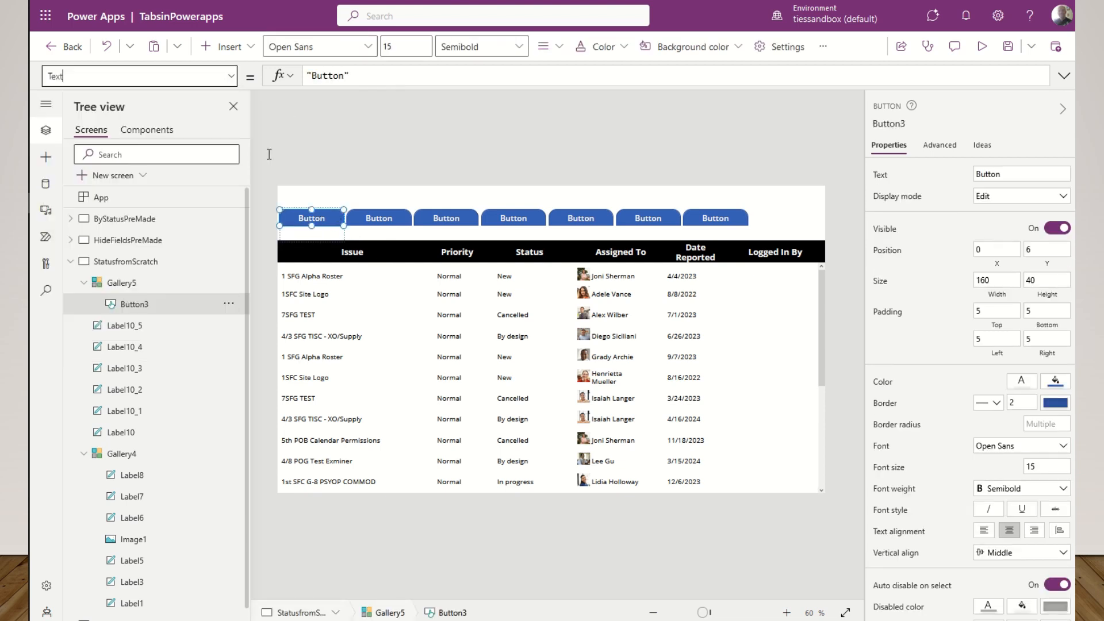
pyautogui.click(375, 75)
pyautogui.hotkey('ctrl', 'a')
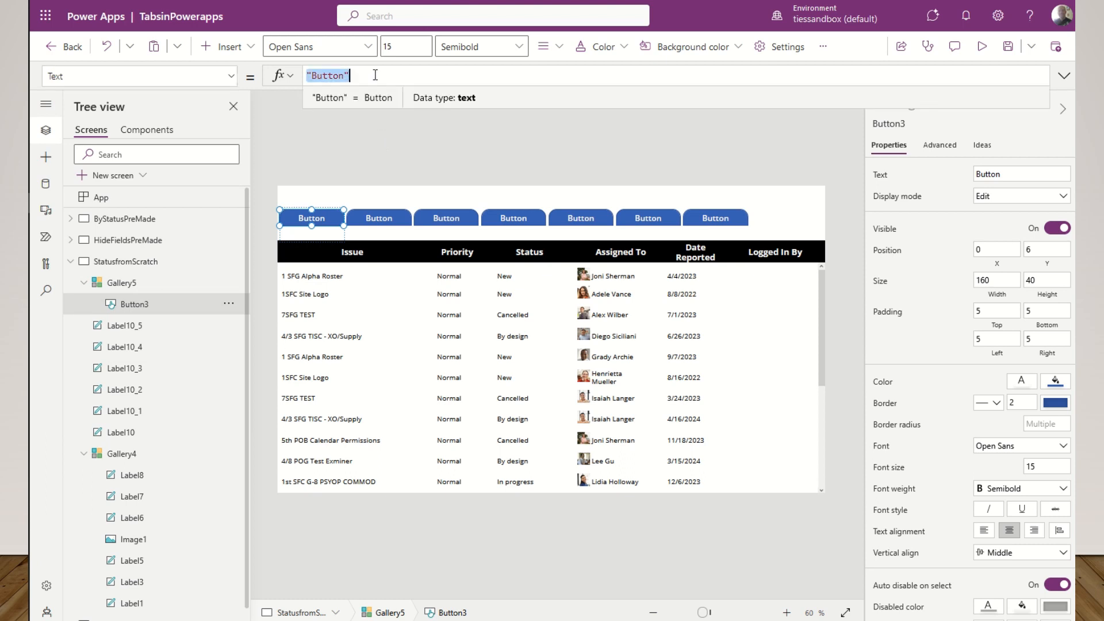
pyautogui.write('thisitem.')
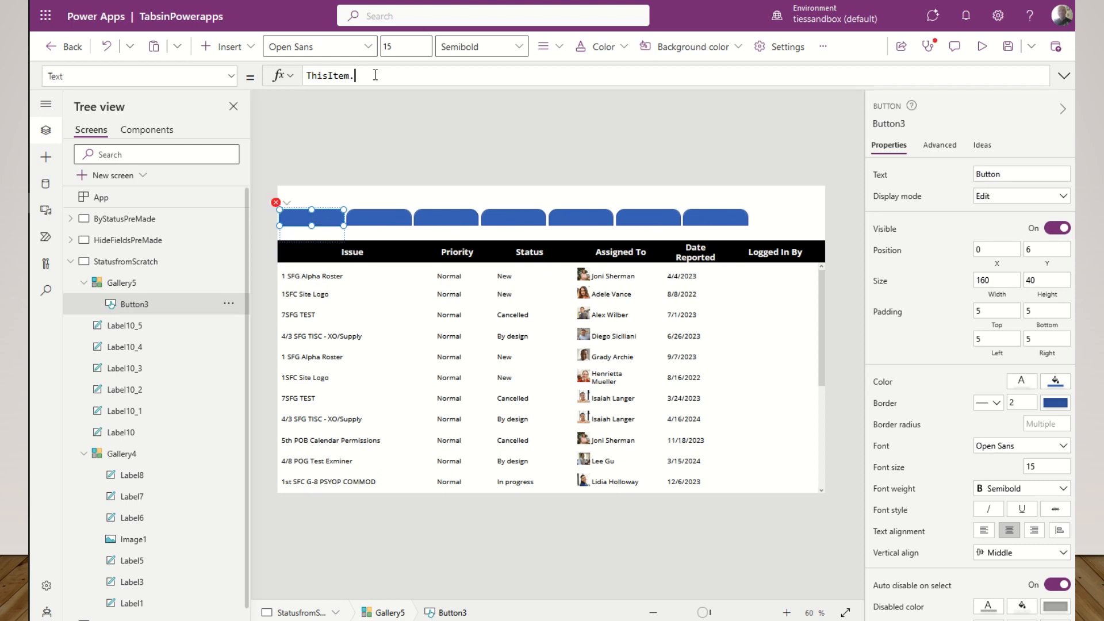
pyautogui.write('l')
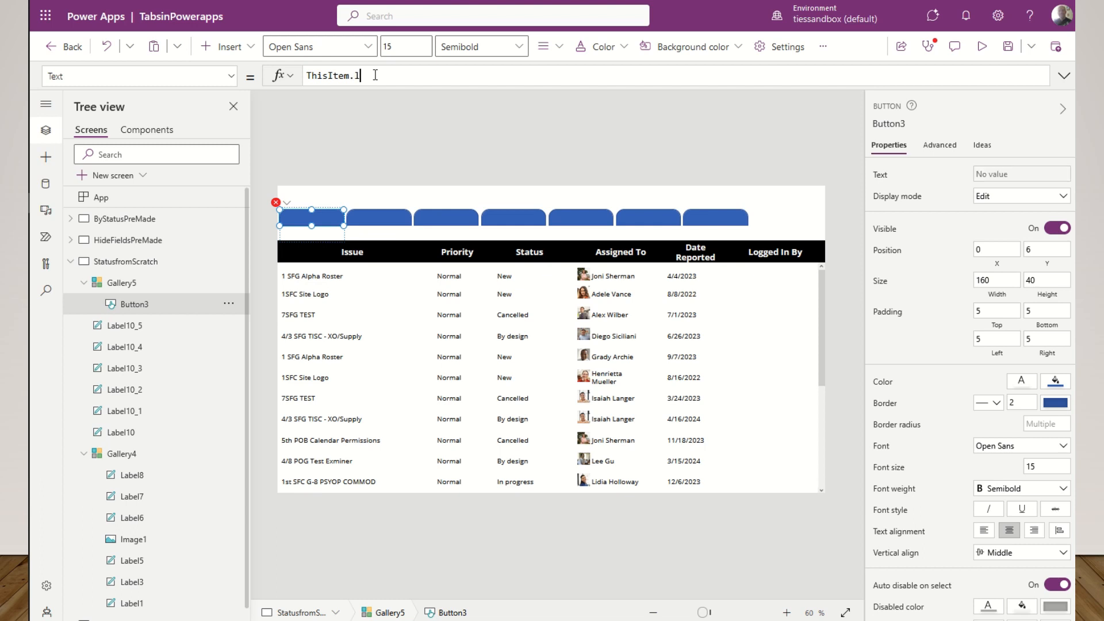
pyautogui.write('abel')
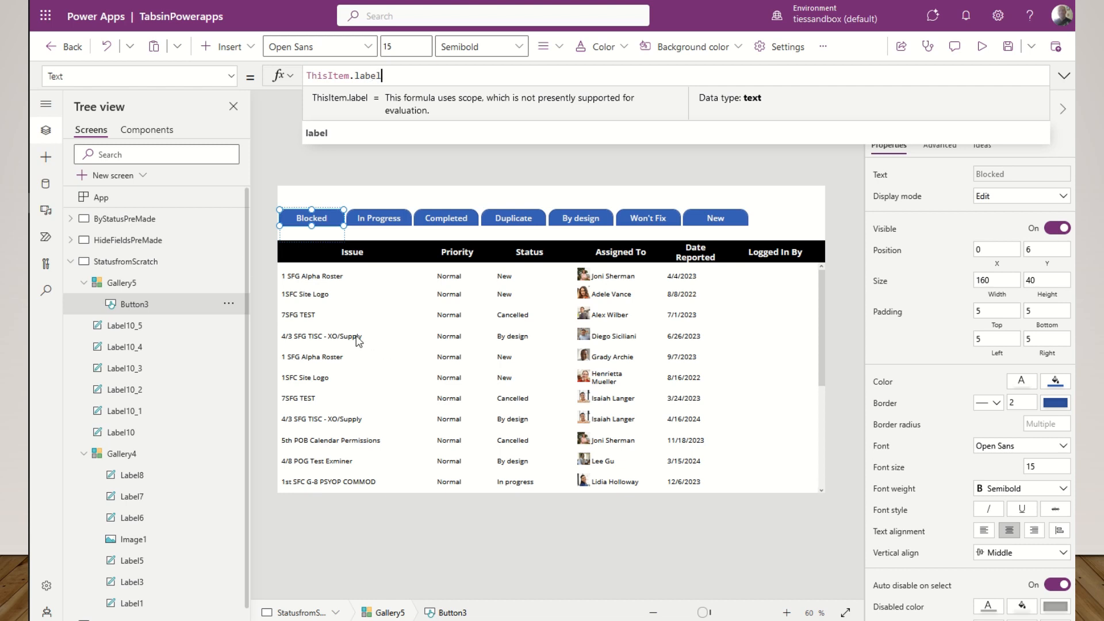
# - Replace the OnSelect formula of Button3 with Set(varTabSelect1,ThisItem.id)
pyautogui.click(231, 78)
pyautogui.click(231, 81)
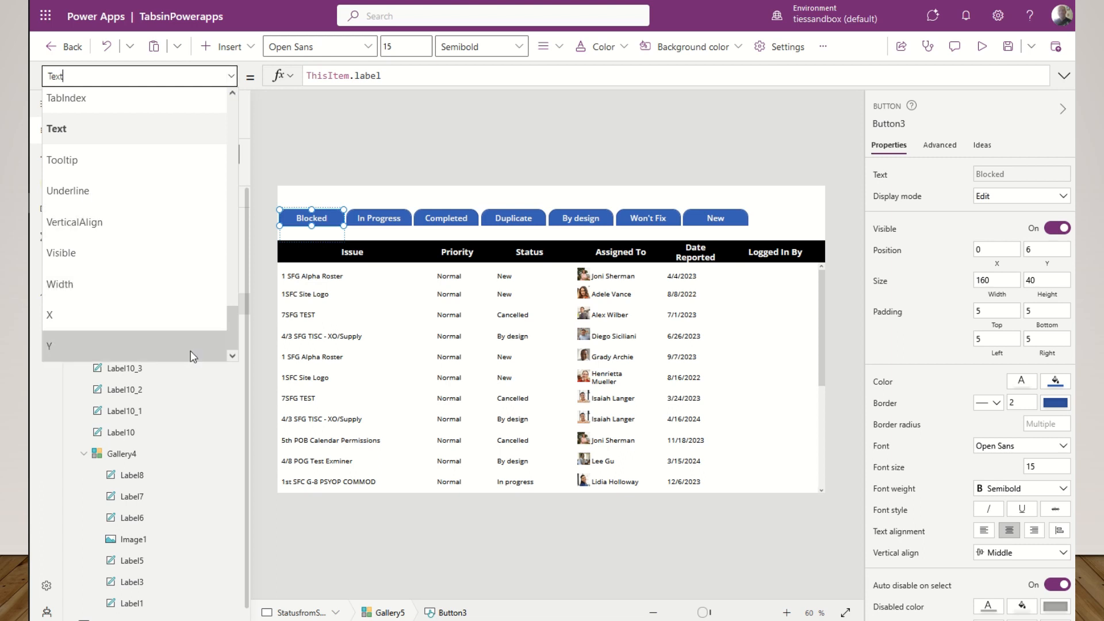
pyautogui.moveTo(233, 330); pyautogui.dragTo(229, 232)
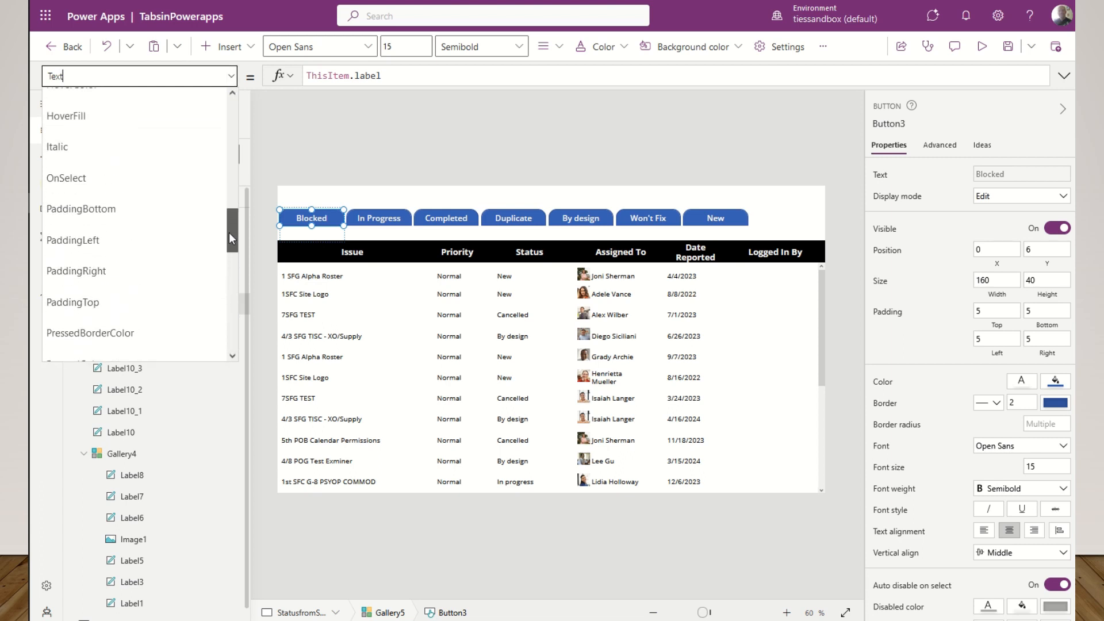
pyautogui.click(113, 182)
pyautogui.click(394, 78)
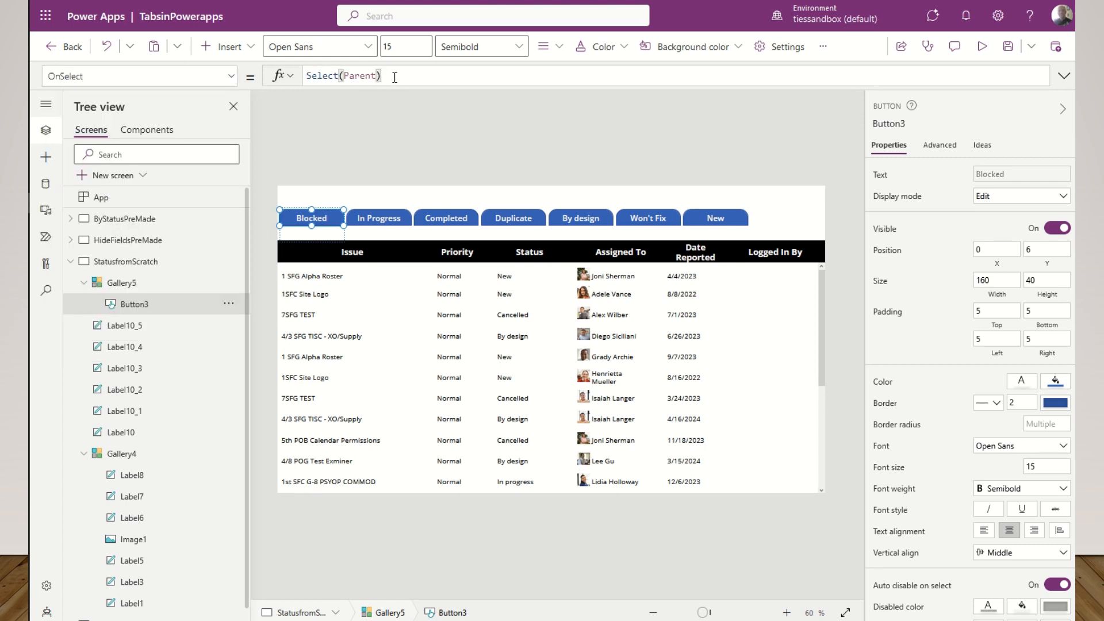
pyautogui.hotkey('ctrl', 'a')
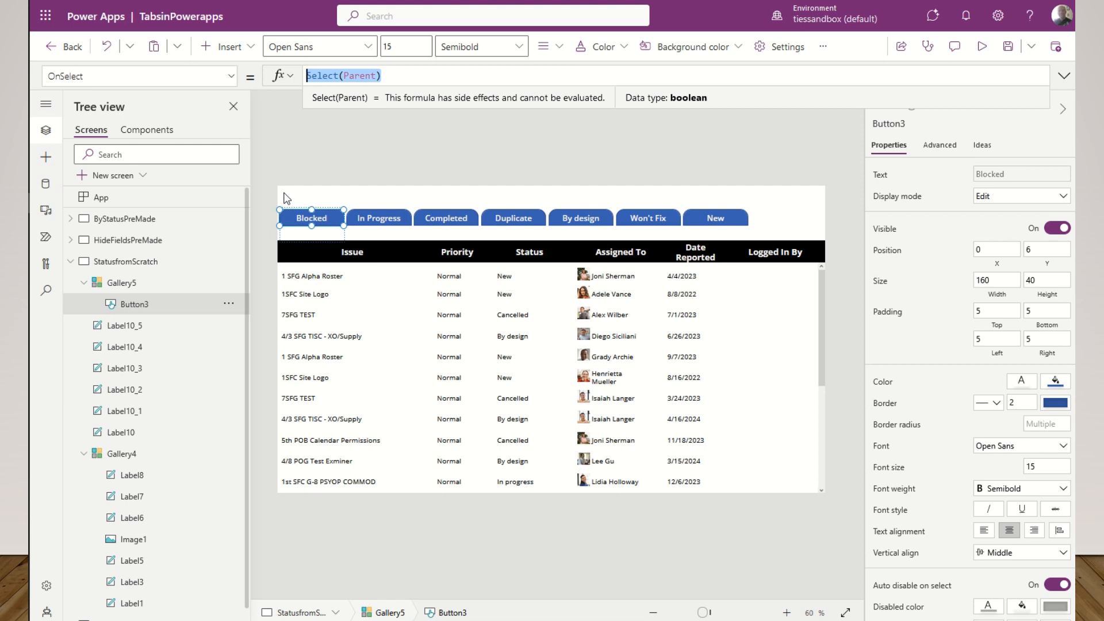
pyautogui.write('Set')
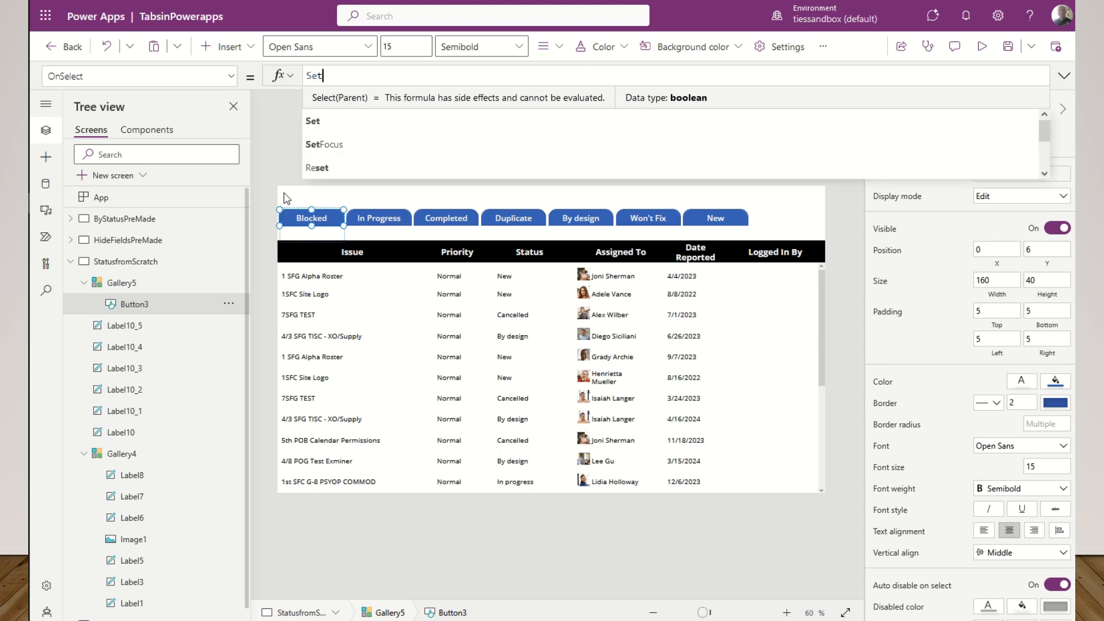
pyautogui.write('(var')
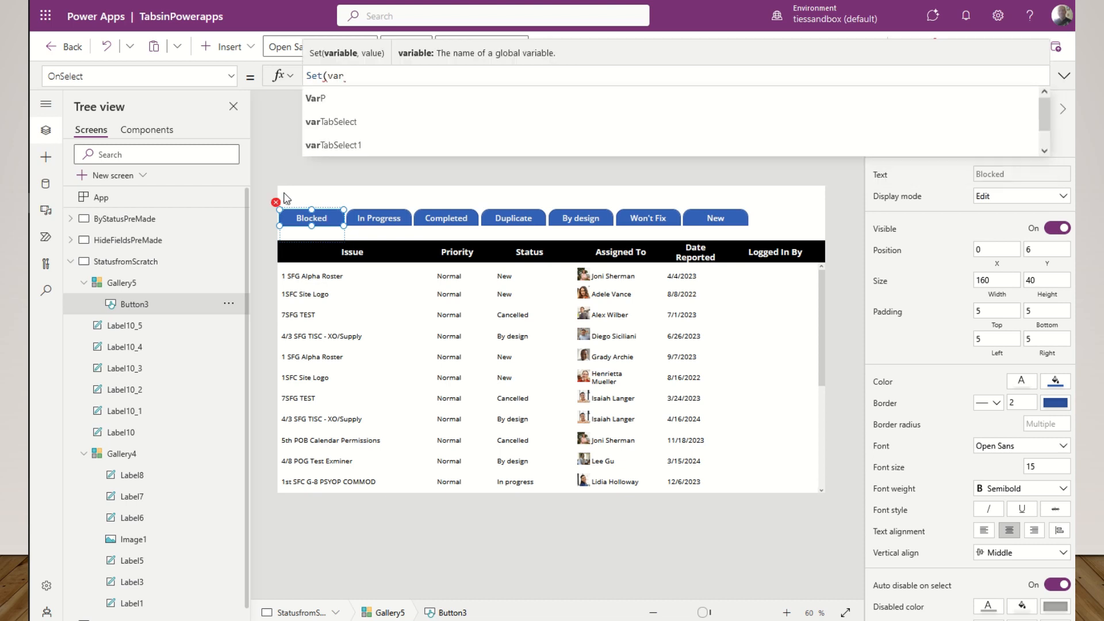
pyautogui.write('Tab')
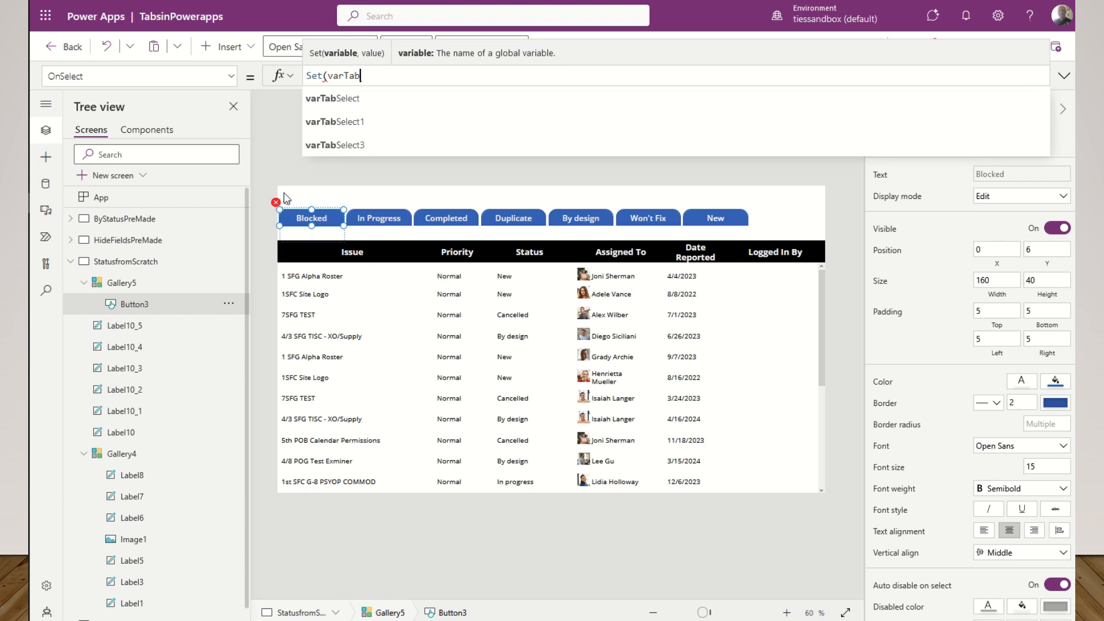
pyautogui.write('Select')
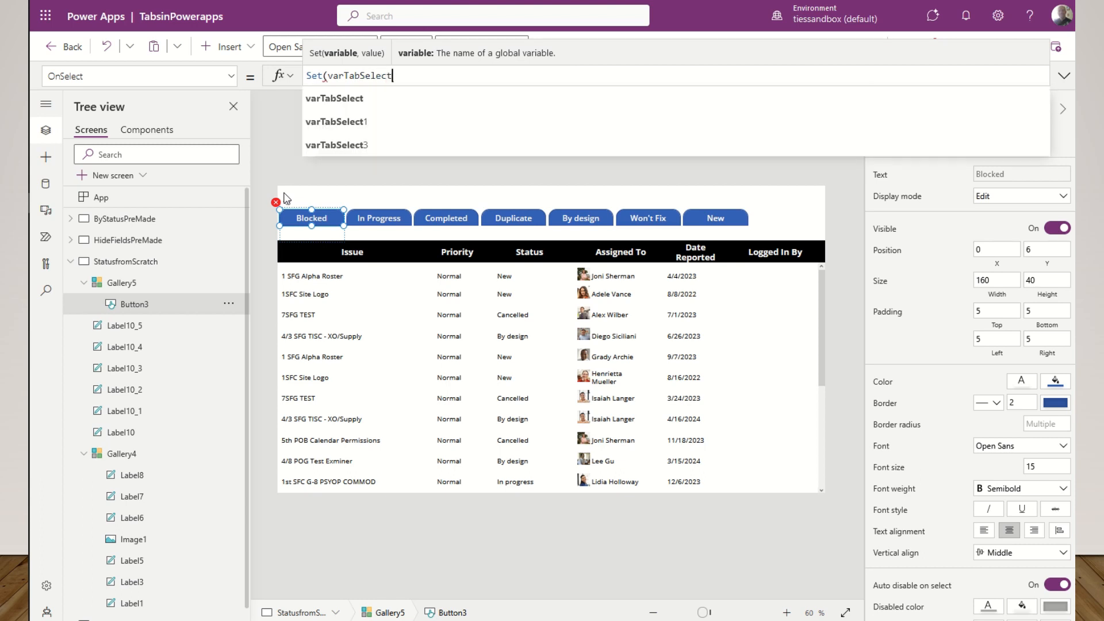
pyautogui.write('1')
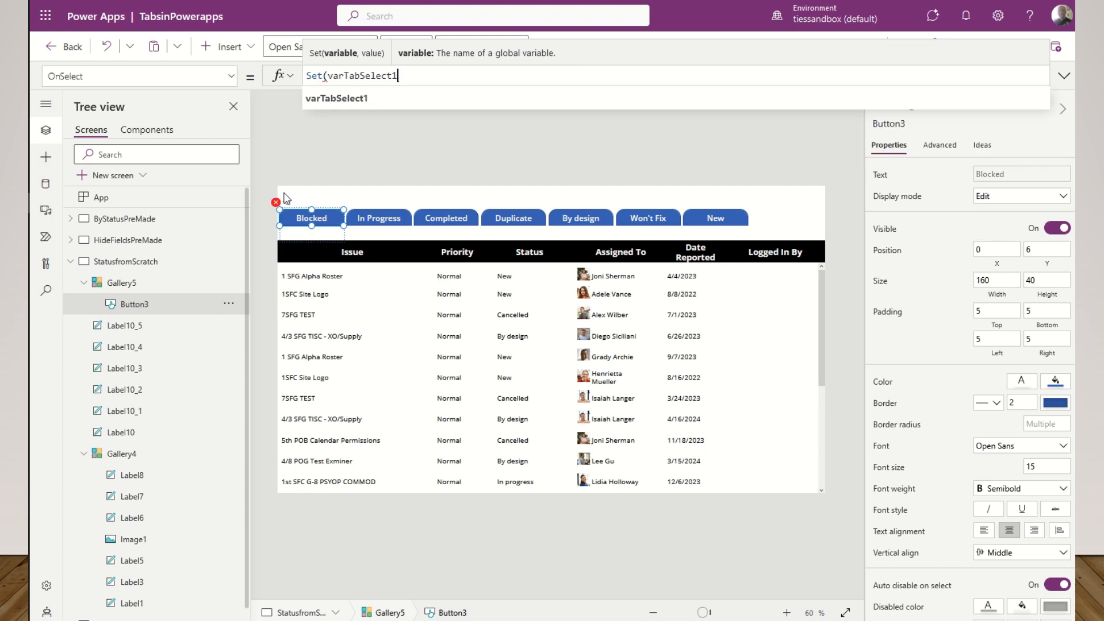
pyautogui.write(',')
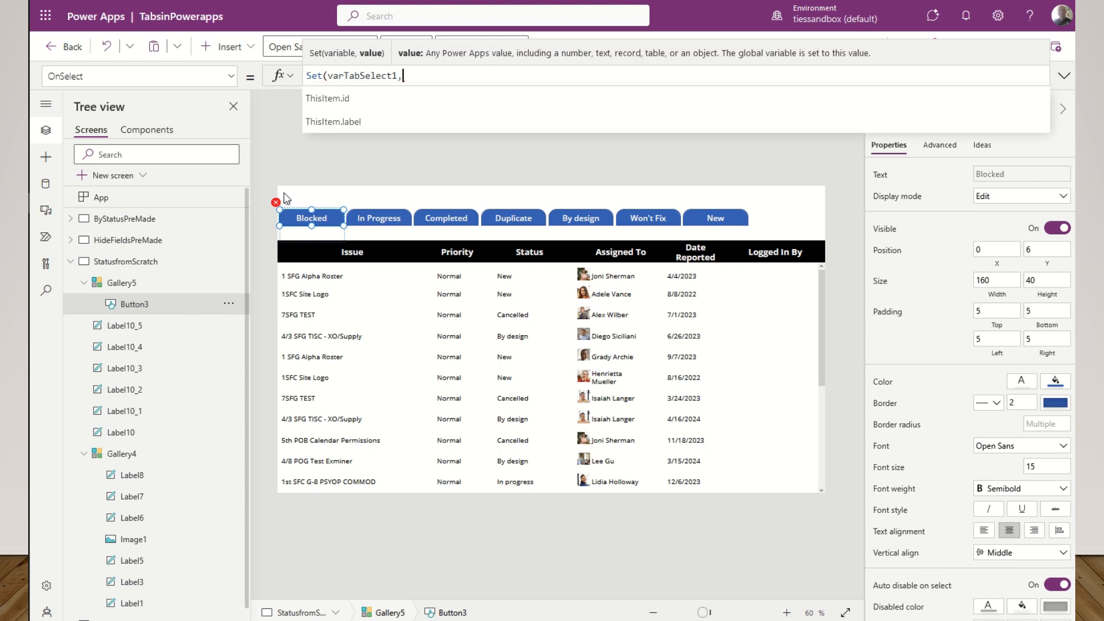
pyautogui.write('ThisItem.')
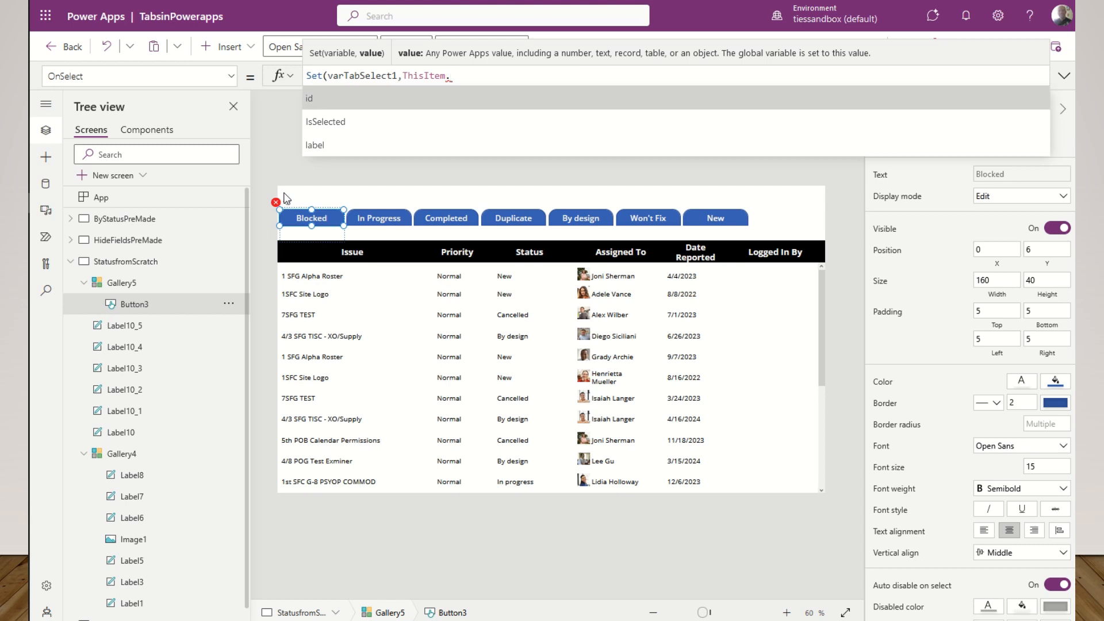
pyautogui.write('id')
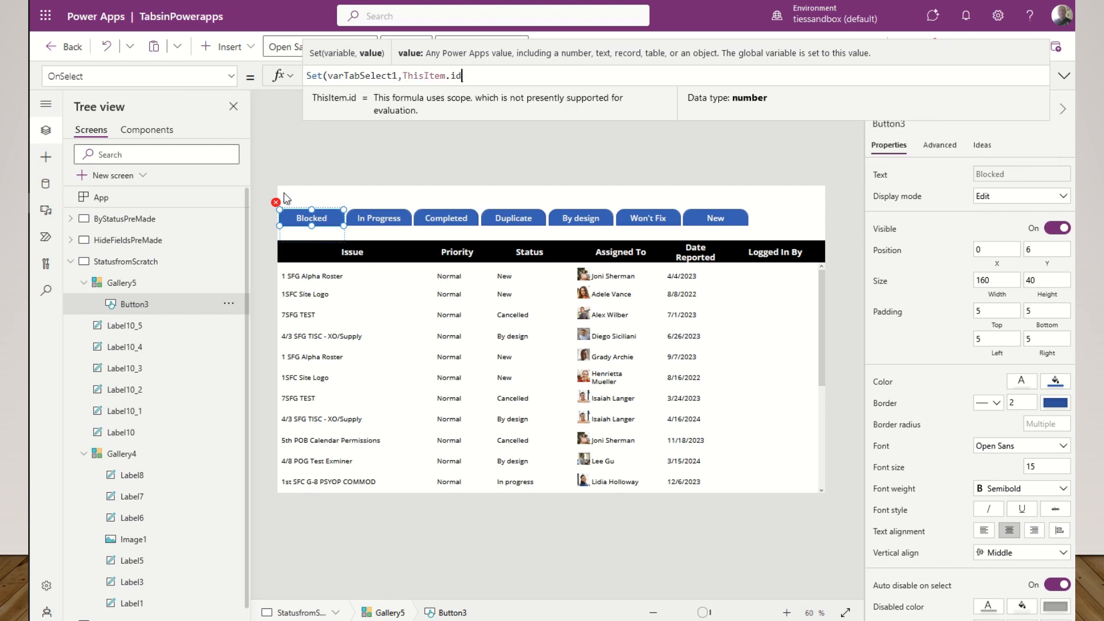
pyautogui.write(')')
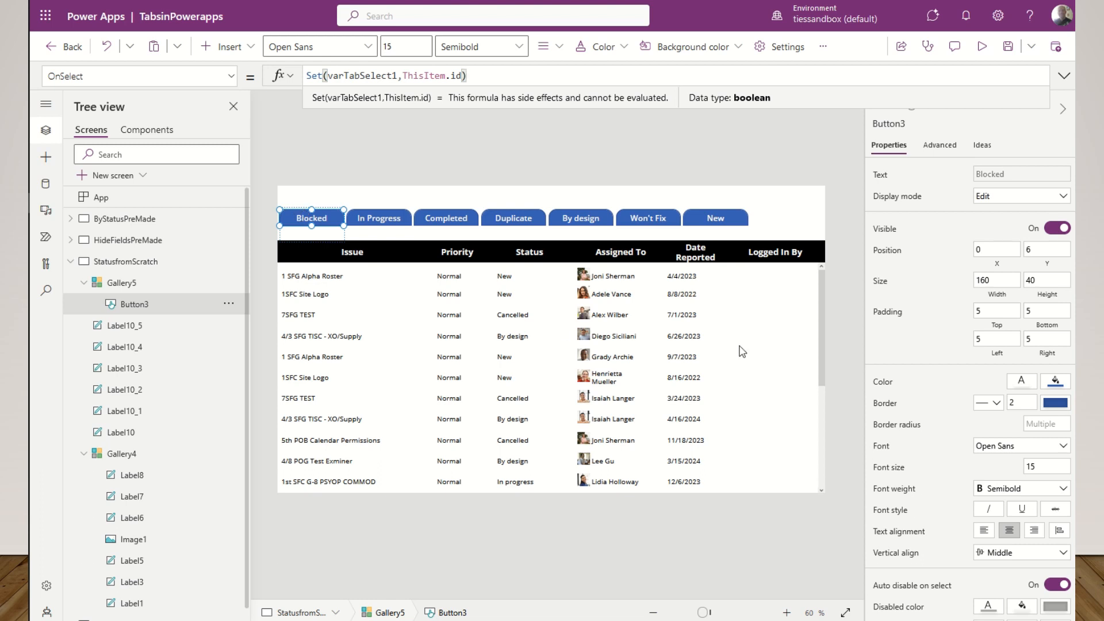
# - Test the tabs on the canvas by running Blocked, By design, Won't Fix and Blocked again
pyautogui.keyDown('alt'); pyautogui.click(321, 222); pyautogui.keyUp('alt')
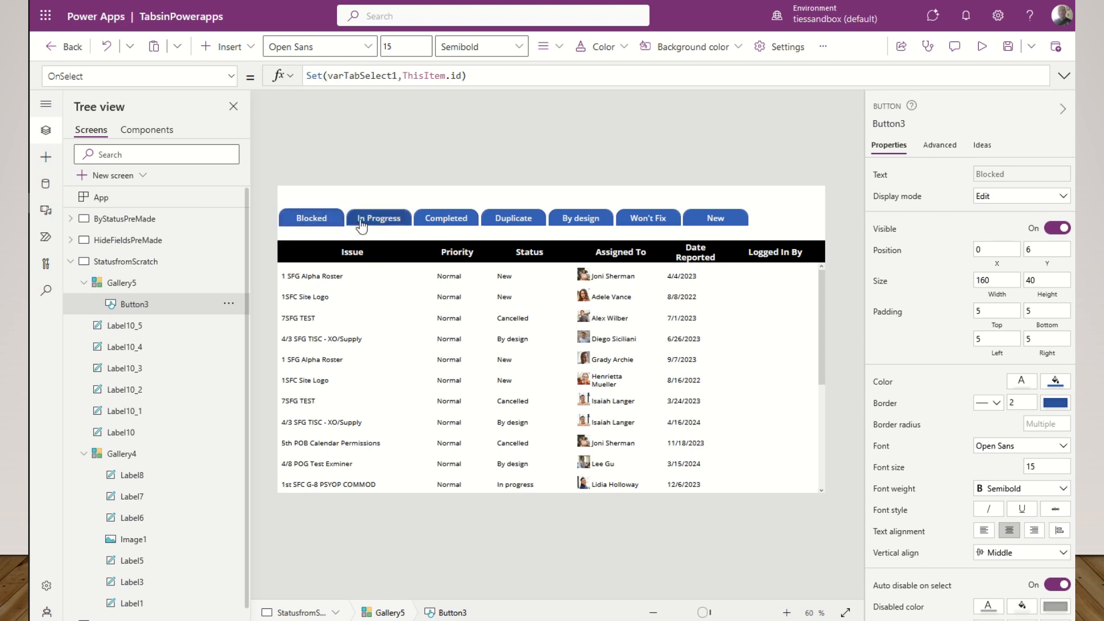
pyautogui.keyDown('alt'); pyautogui.click(581, 221); pyautogui.keyUp('alt')
pyautogui.keyDown('alt'); pyautogui.click(662, 221); pyautogui.keyUp('alt')
pyautogui.keyDown('alt'); pyautogui.click(317, 221); pyautogui.keyUp('alt')
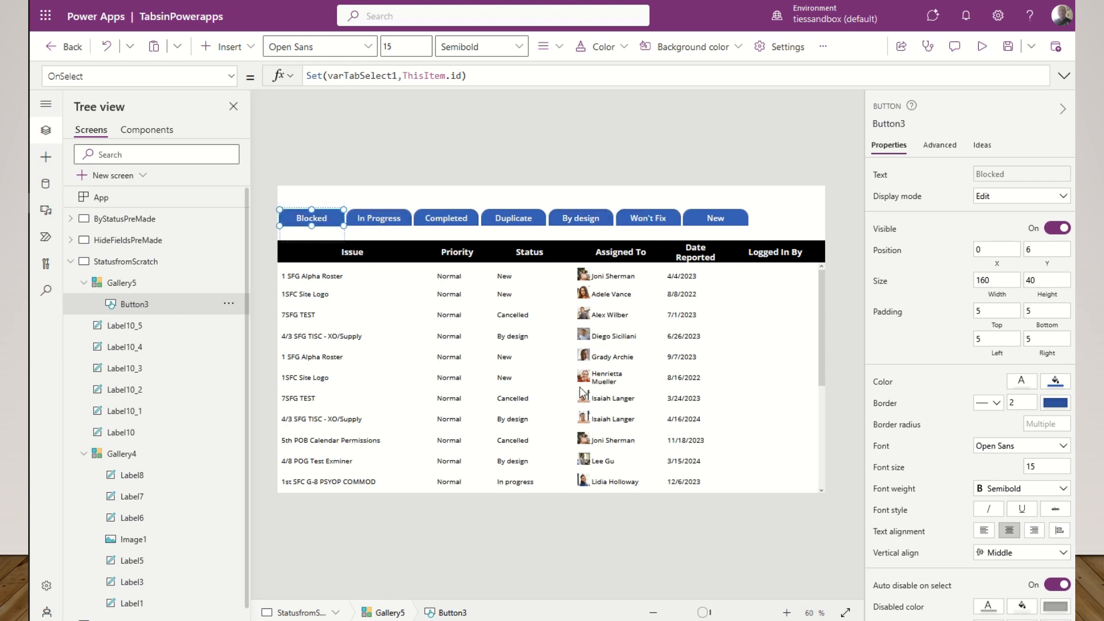
# - Save the app and begin Button3's Fill formula with an If condition testing varTabSelect1=ThisItem.id before the existing RGBA colour
pyautogui.hotkey('ctrl', 's')
pyautogui.click(231, 77)
pyautogui.scroll(5, 138, 230)
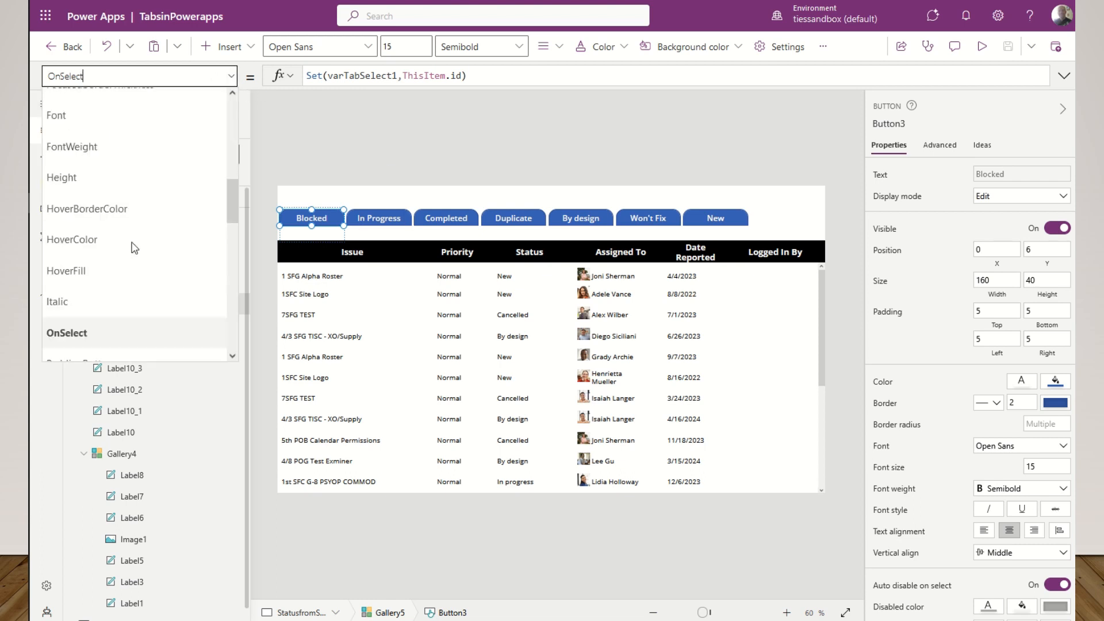
pyautogui.click(94, 124)
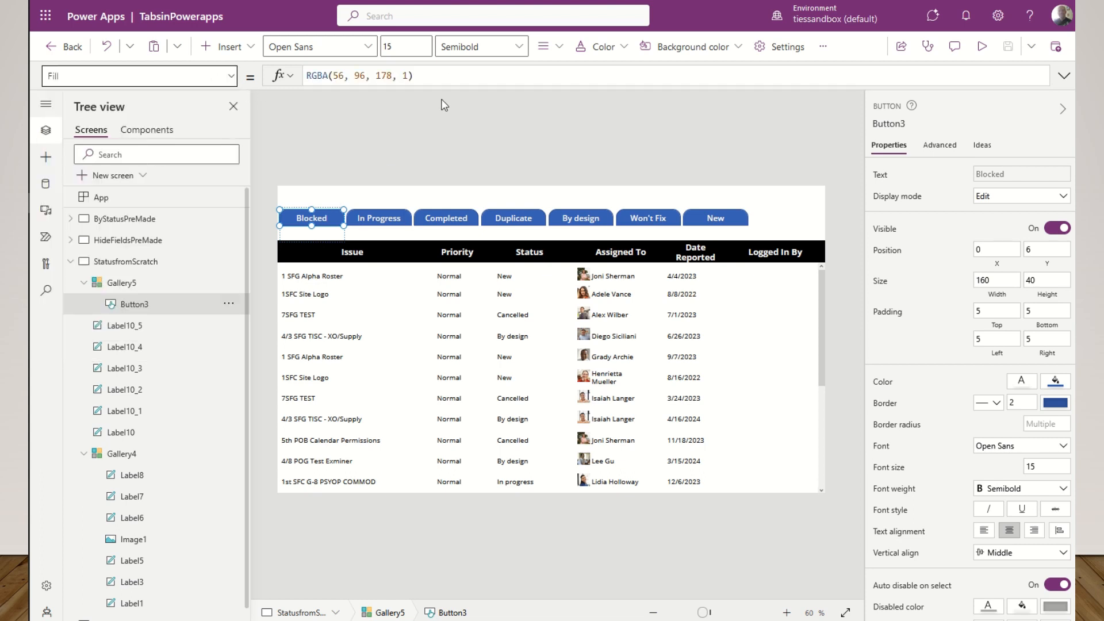
pyautogui.click(444, 75)
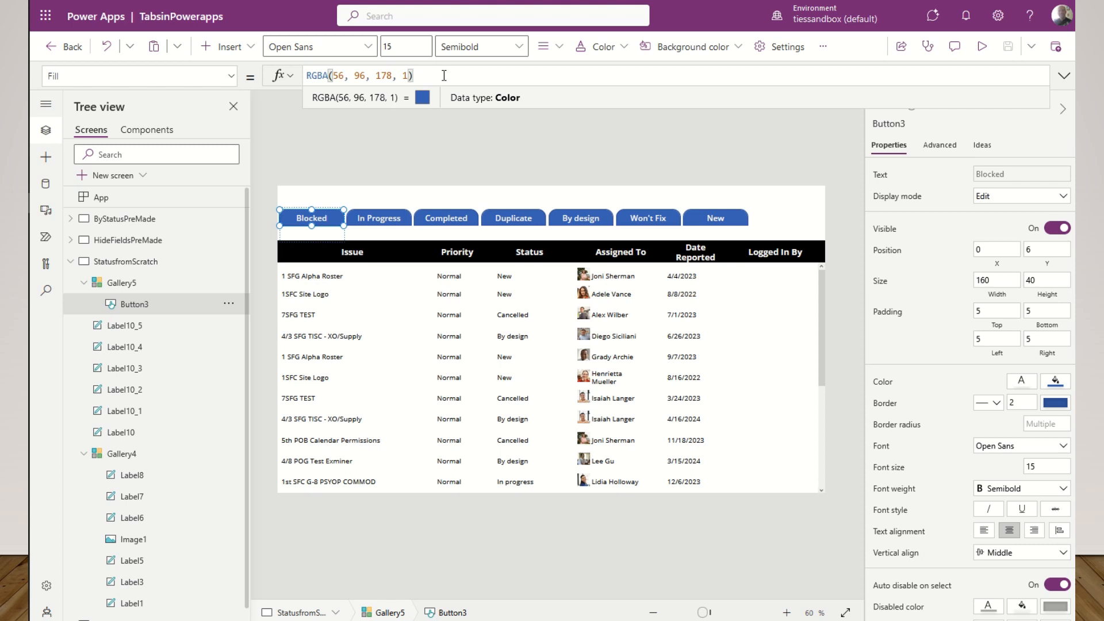
pyautogui.press('Home')
pyautogui.press('Left')
pyautogui.press('Left')
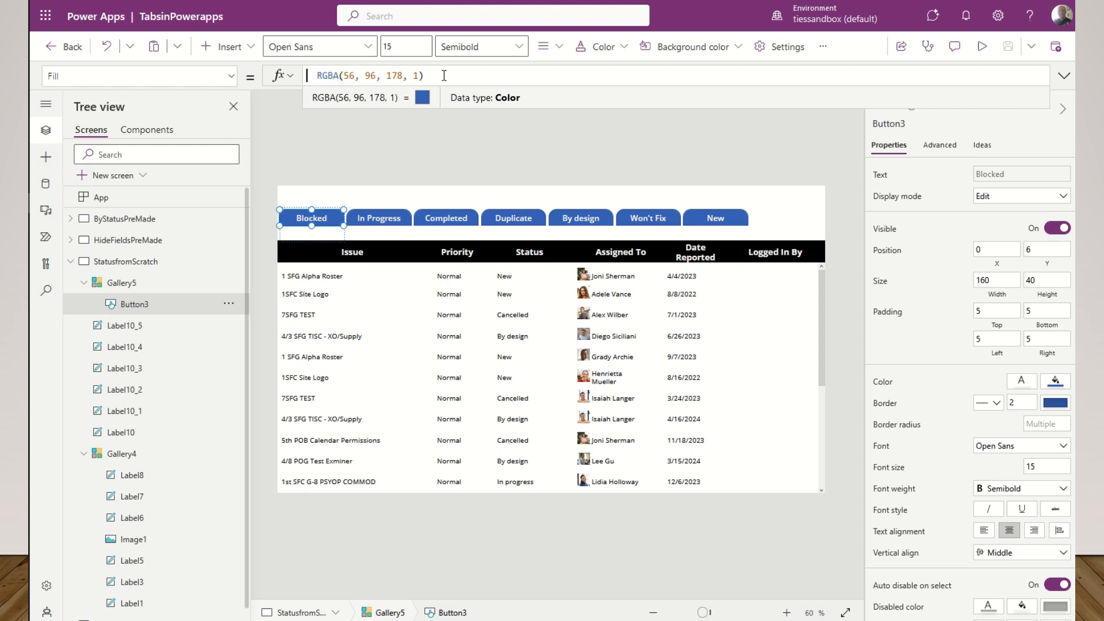
pyautogui.write('if ')
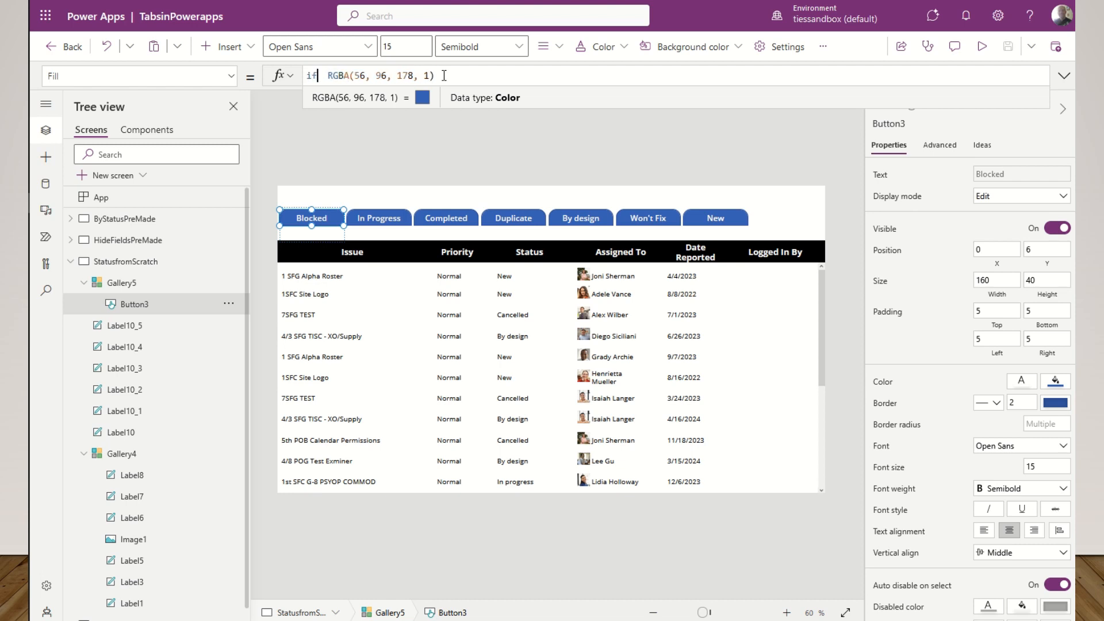
pyautogui.write('(')
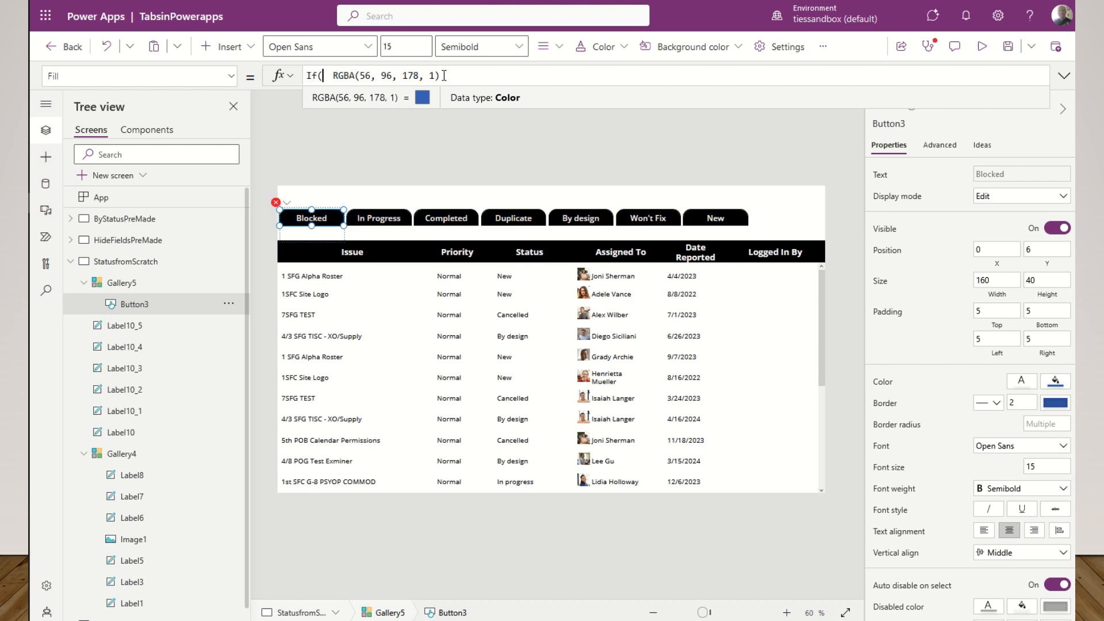
pyautogui.write('var')
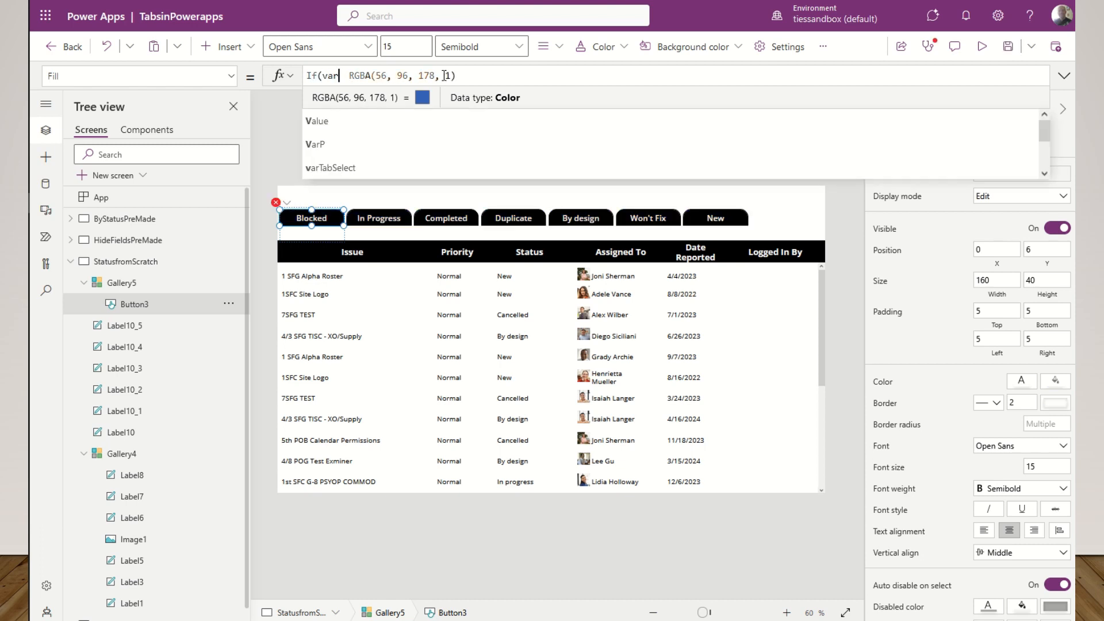
pyautogui.write('Tab')
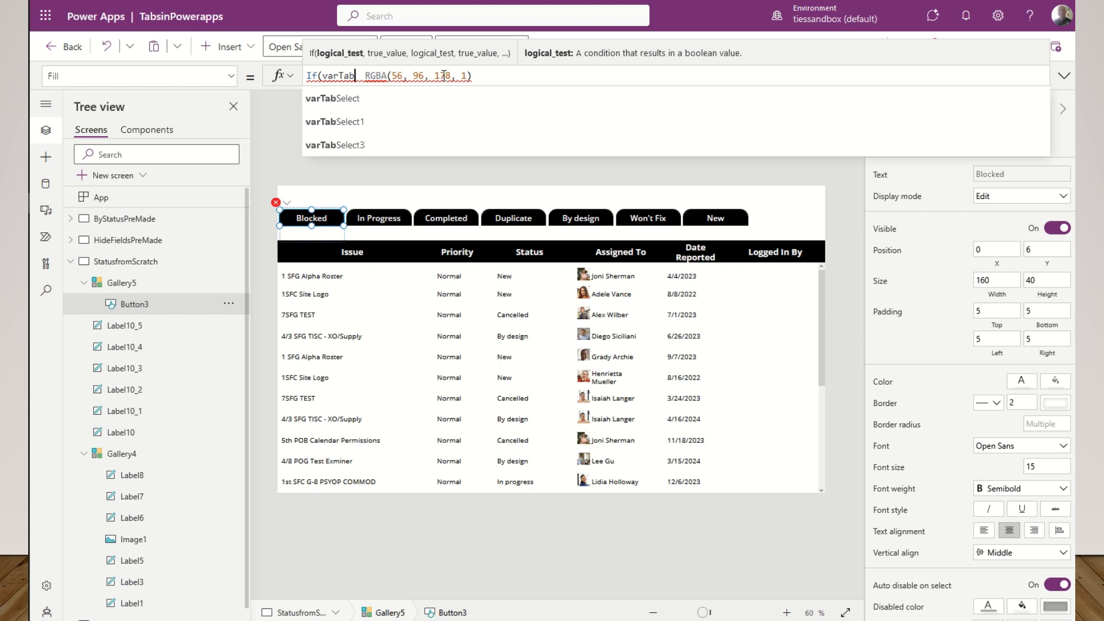
pyautogui.press('Down')
pyautogui.press('Down')
pyautogui.press('Tab')
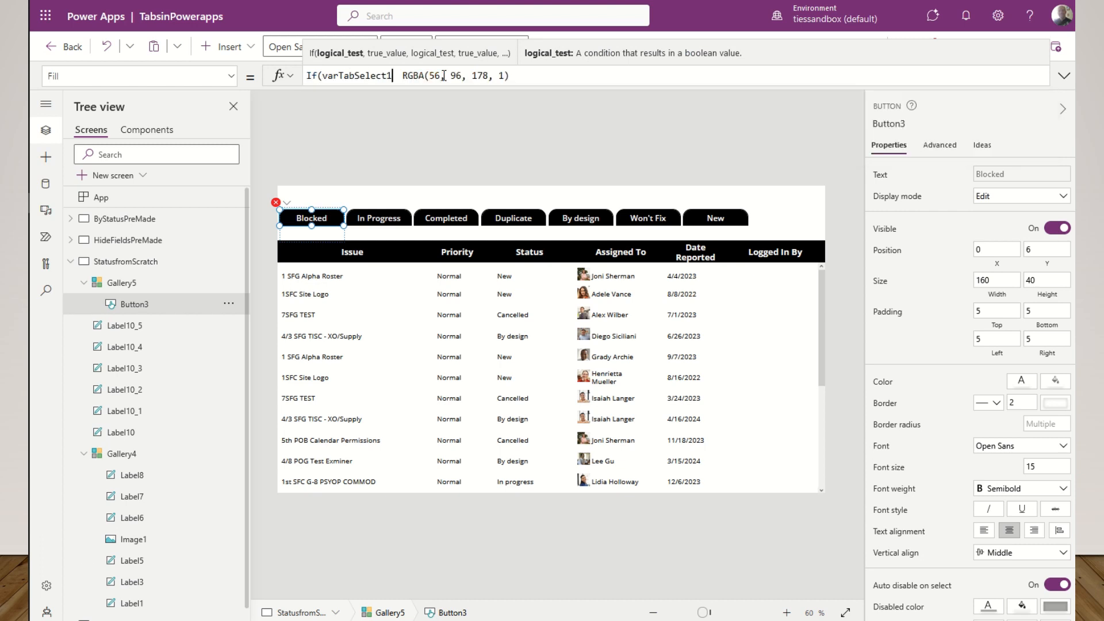
pyautogui.write('=')
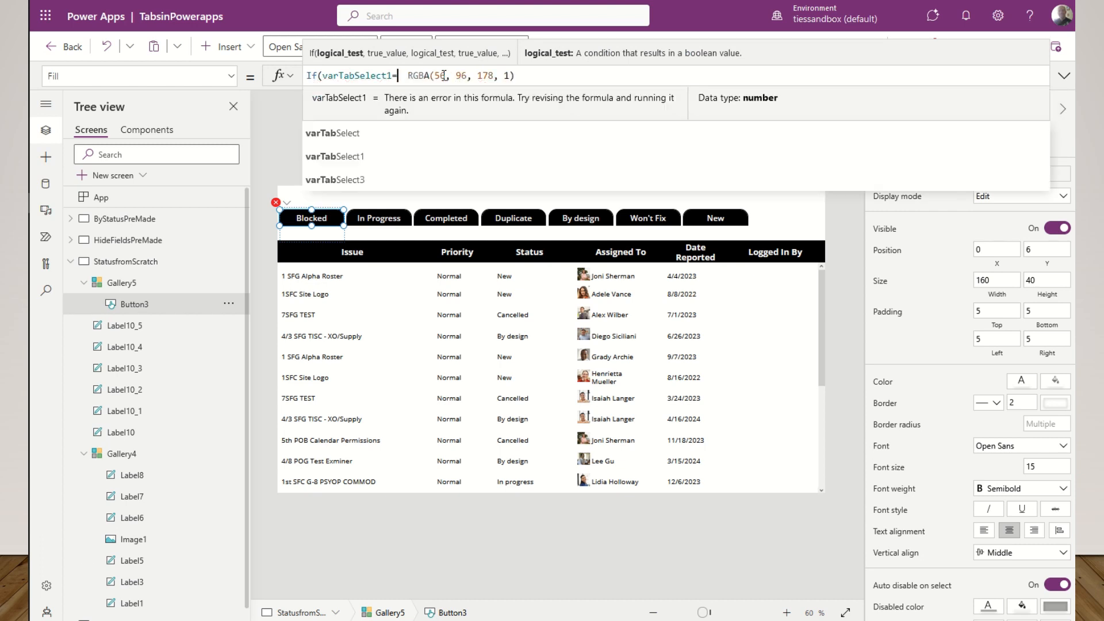
pyautogui.write('thisitem')
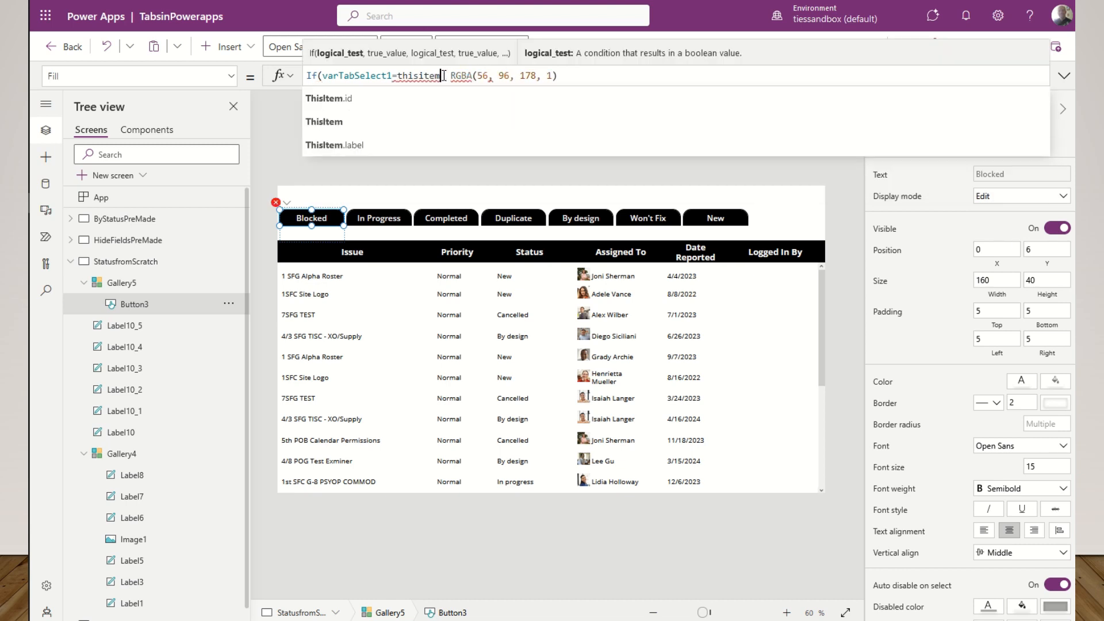
pyautogui.press('Tab')
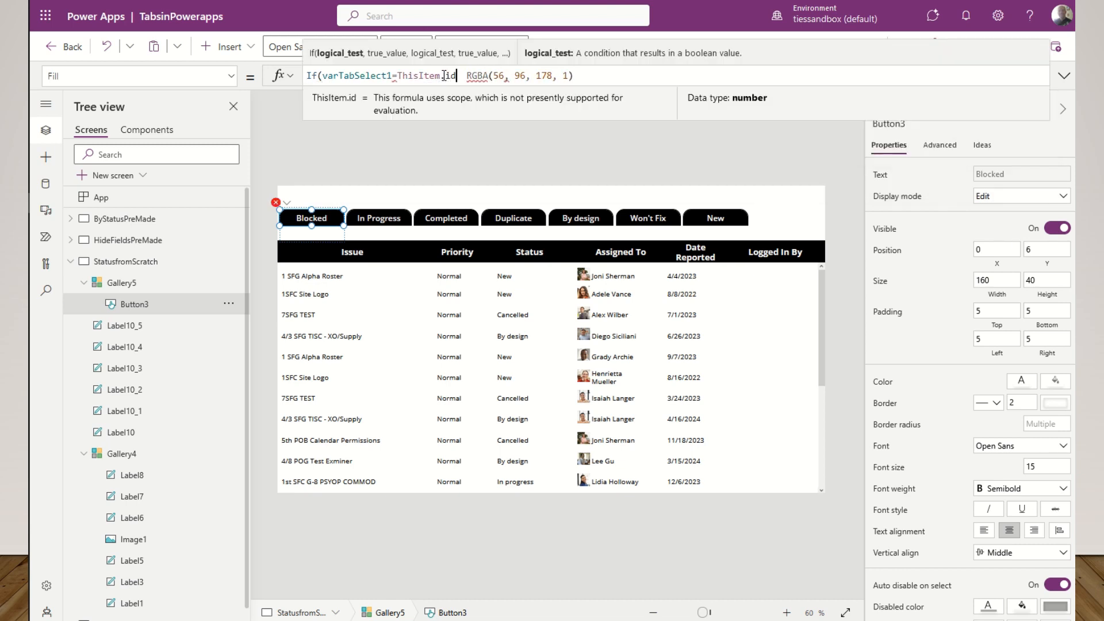
# - Complete Button3's Fill formula with Color.Purple for the selected tab and RGBA(56, 96, 178, 1) for the others
pyautogui.write(',')
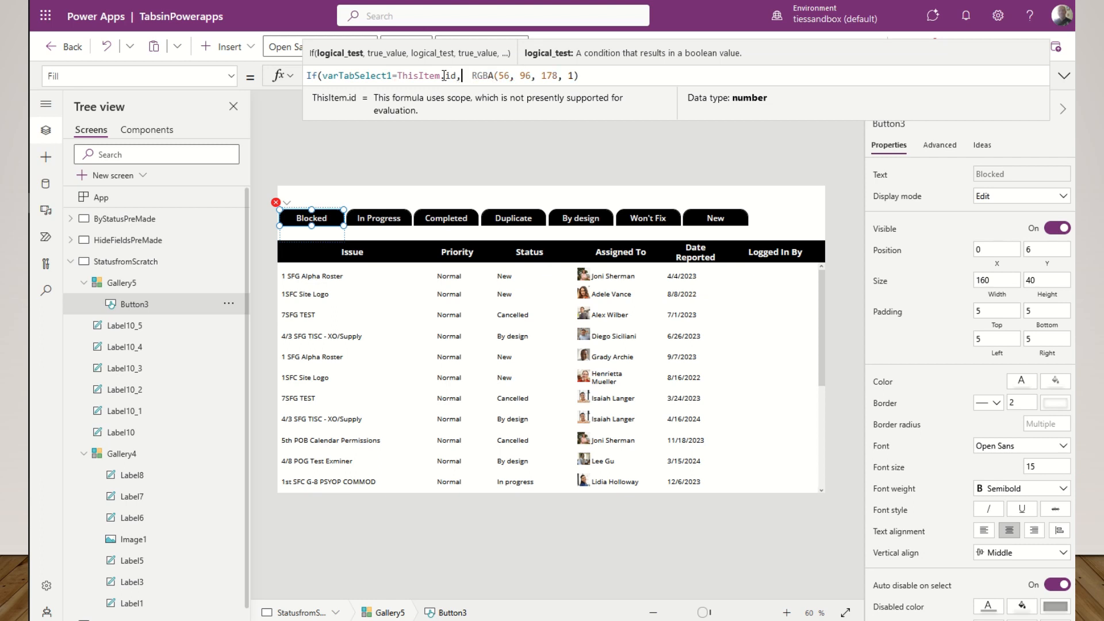
pyautogui.write('c')
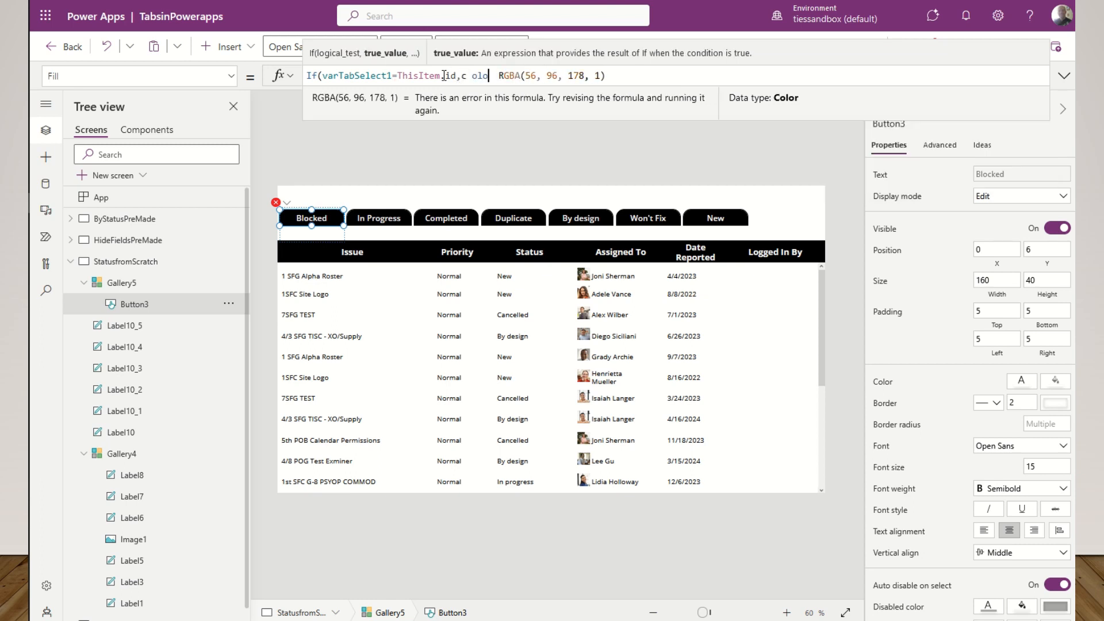
pyautogui.press('BackSpace')
pyautogui.write('olor')
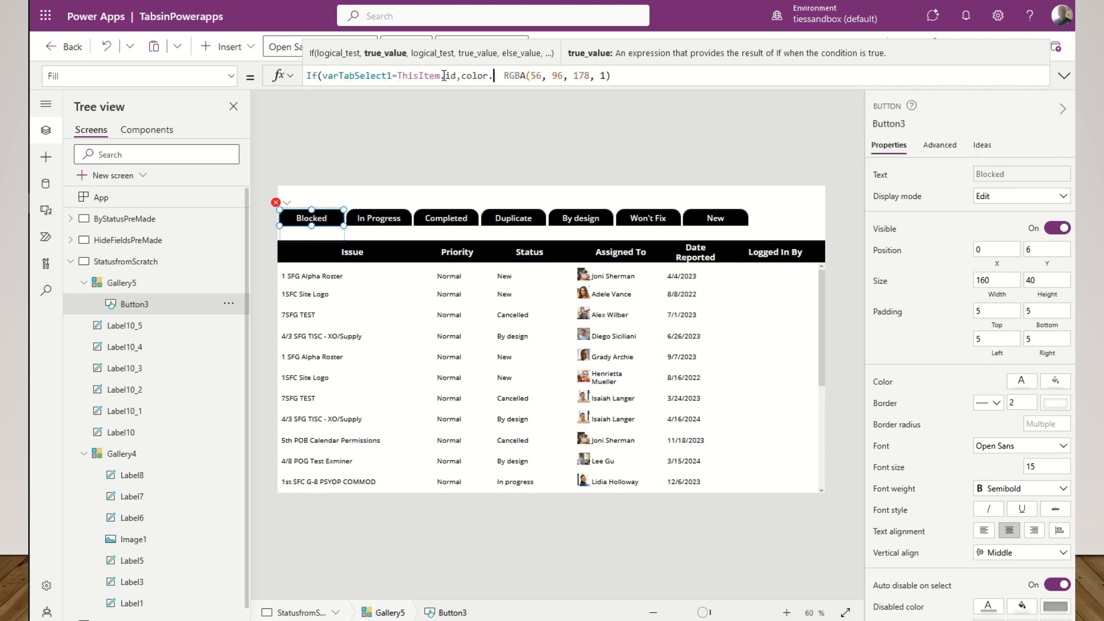
pyautogui.press('Tab')
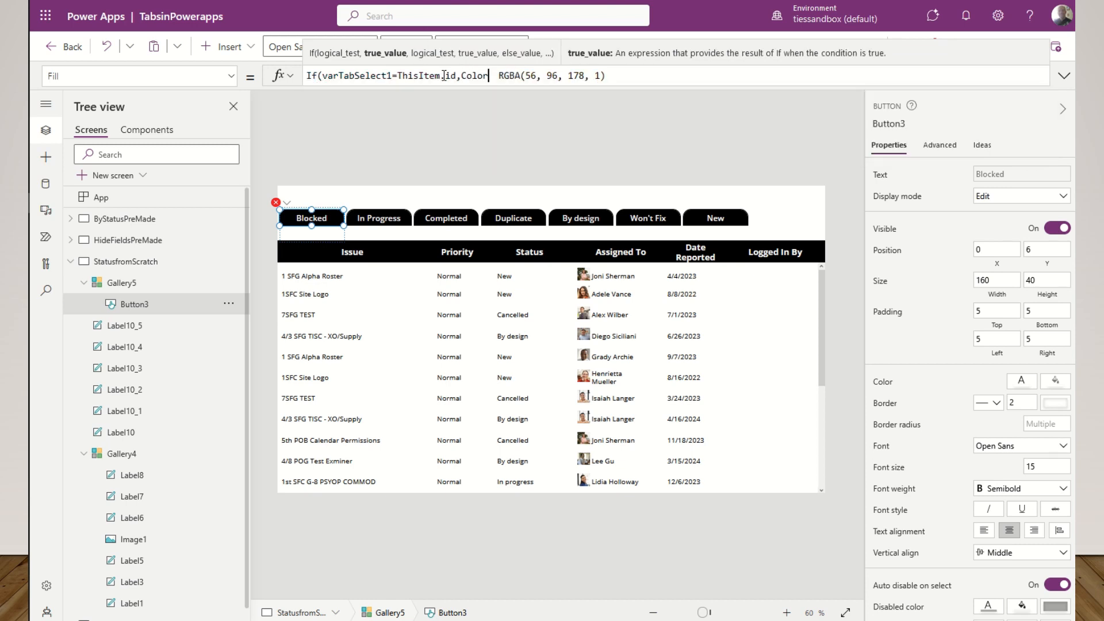
pyautogui.write('.Pur')
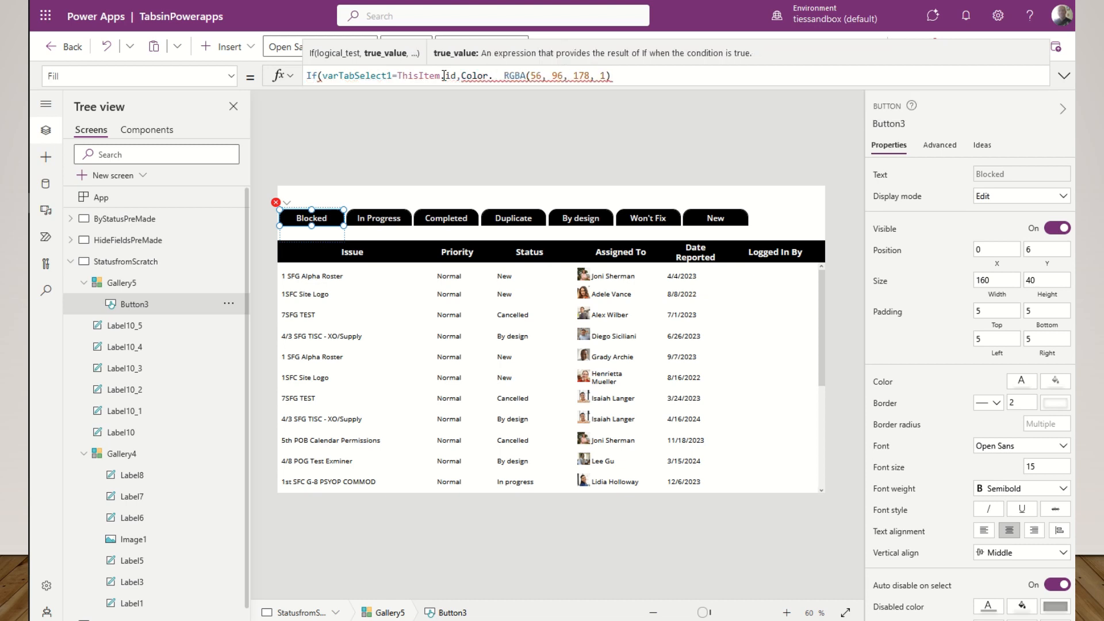
pyautogui.press('Tab')
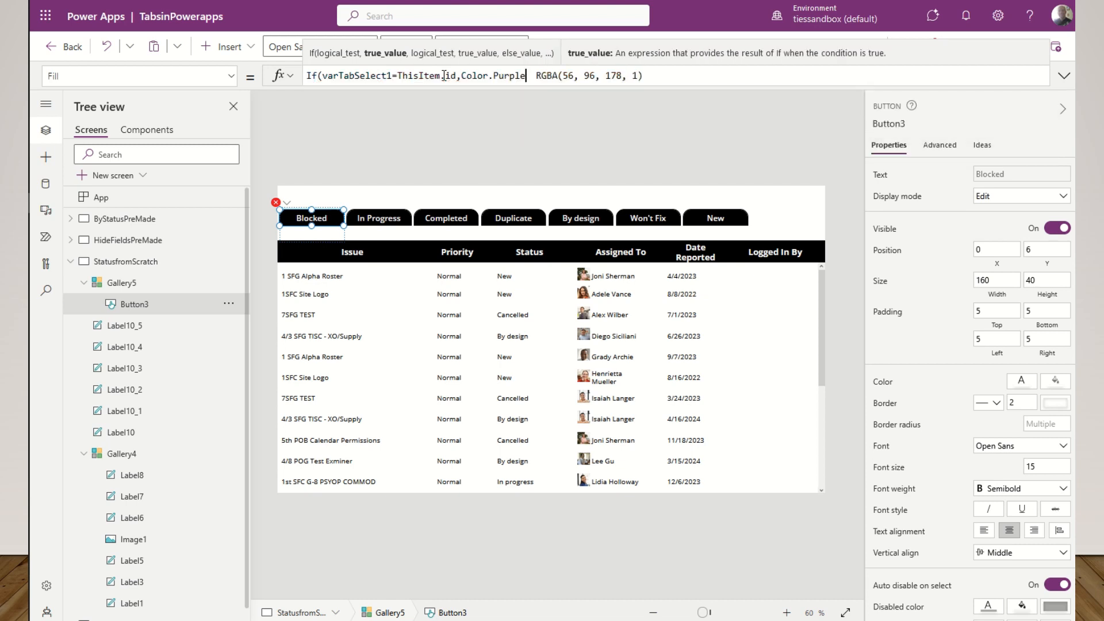
pyautogui.write(',')
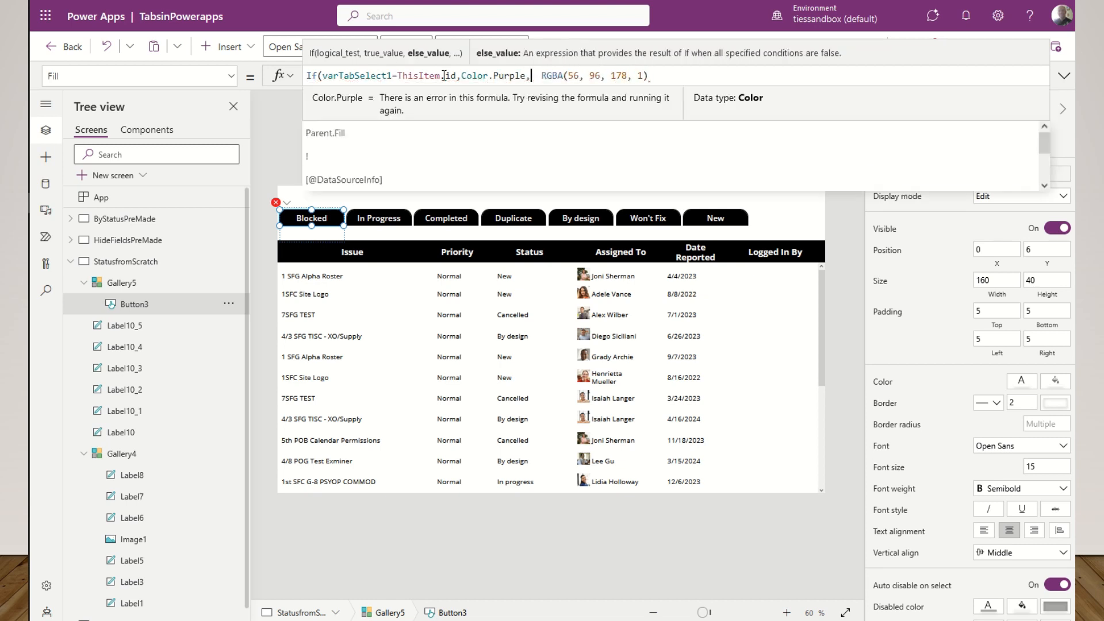
pyautogui.press('Delete')
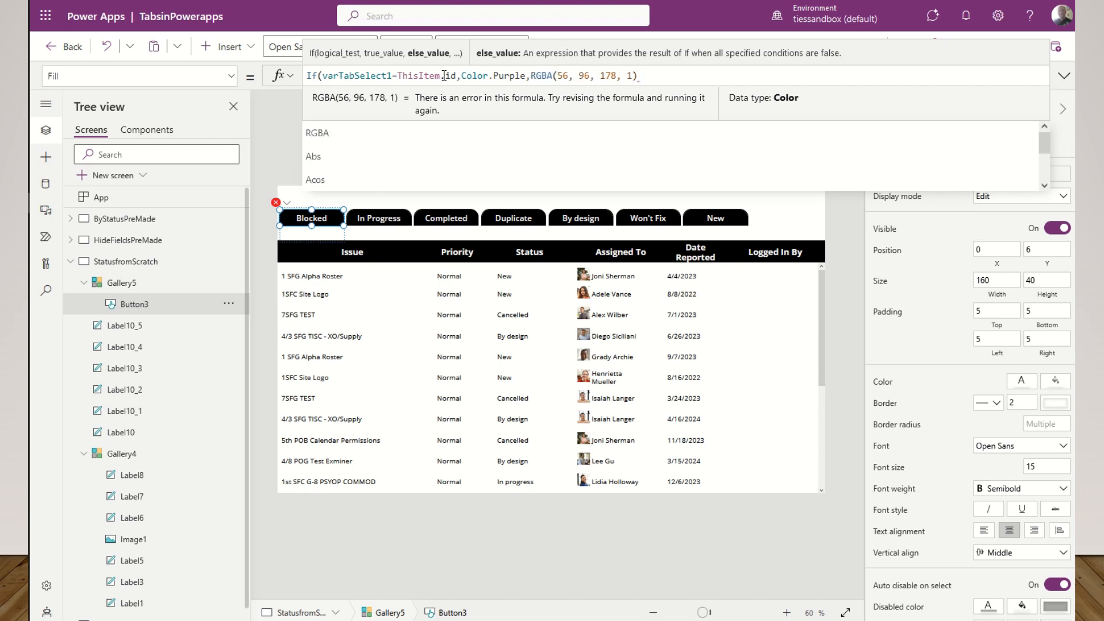
pyautogui.press('End')
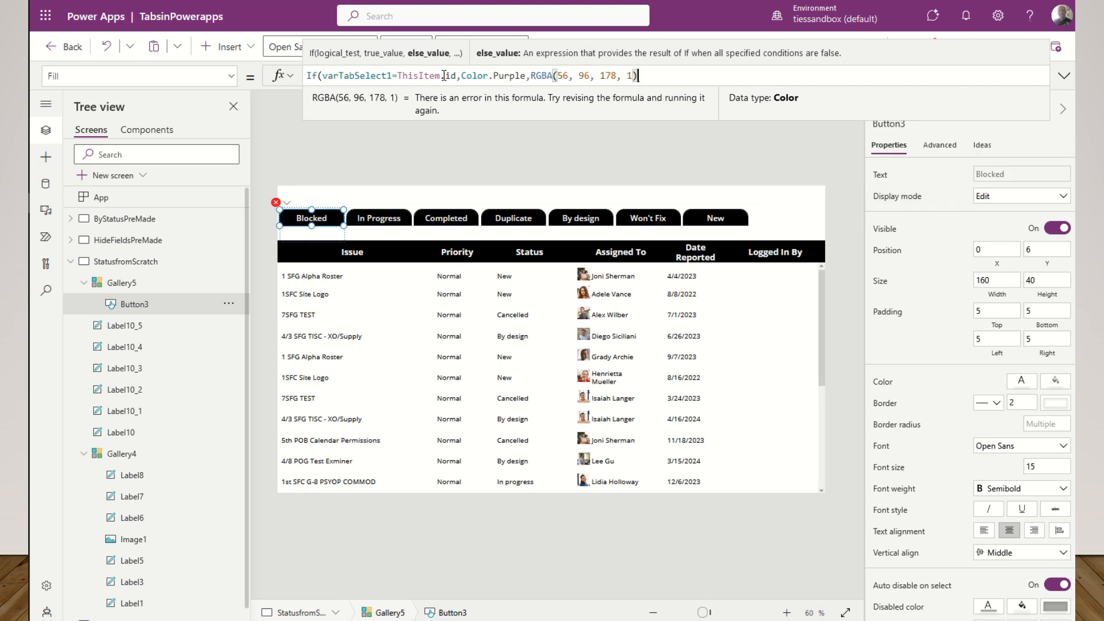
pyautogui.write(')')
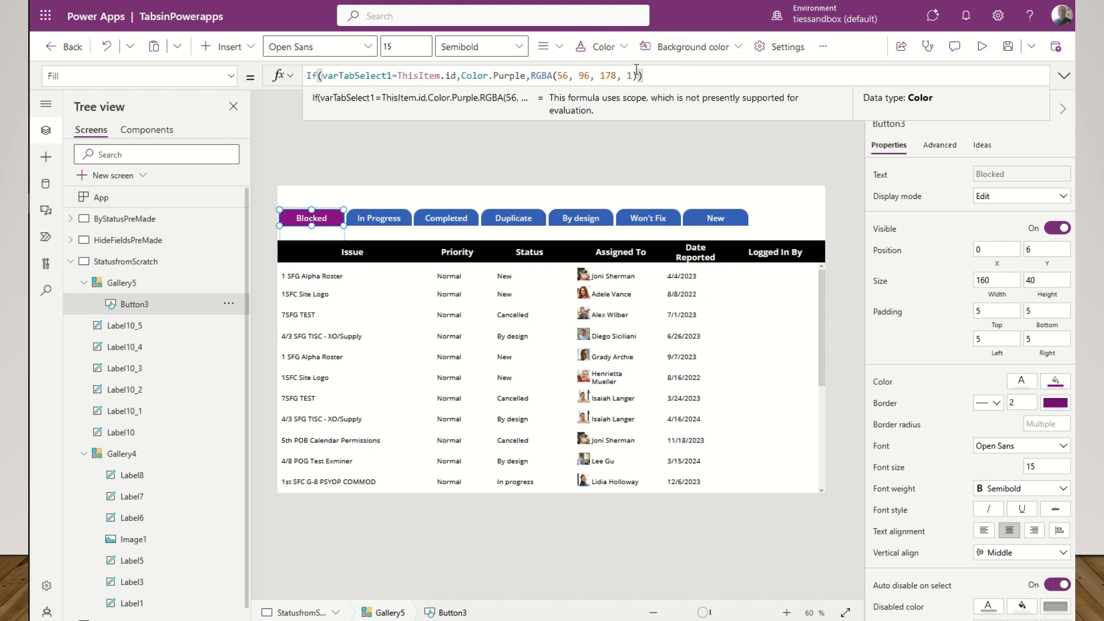
pyautogui.moveTo(638, 77); pyautogui.dragTo(531, 75)
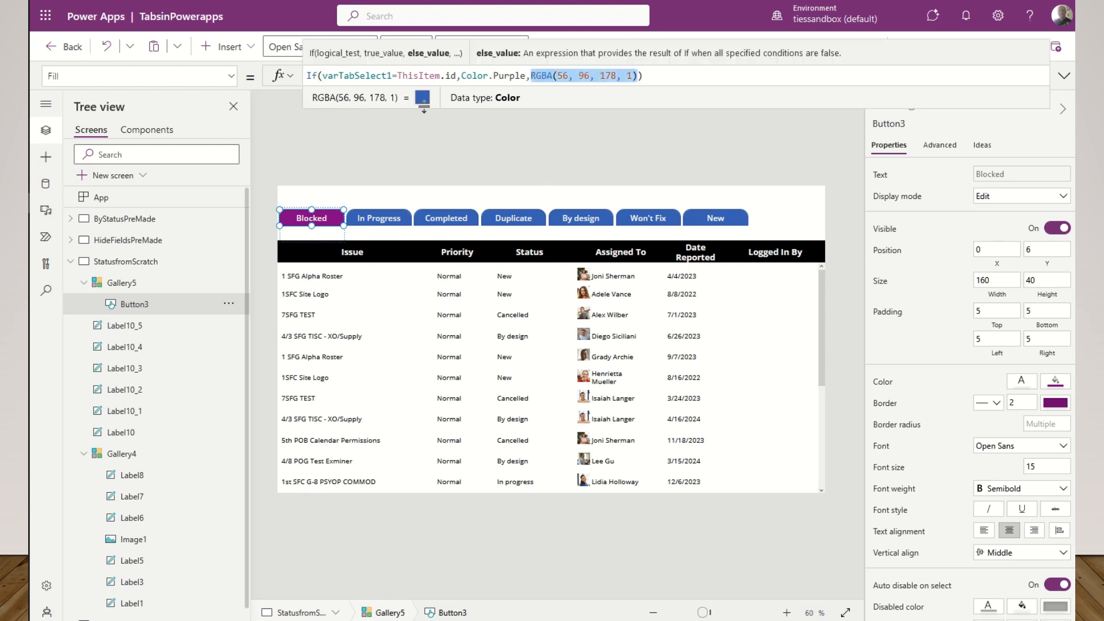
pyautogui.click(679, 77)
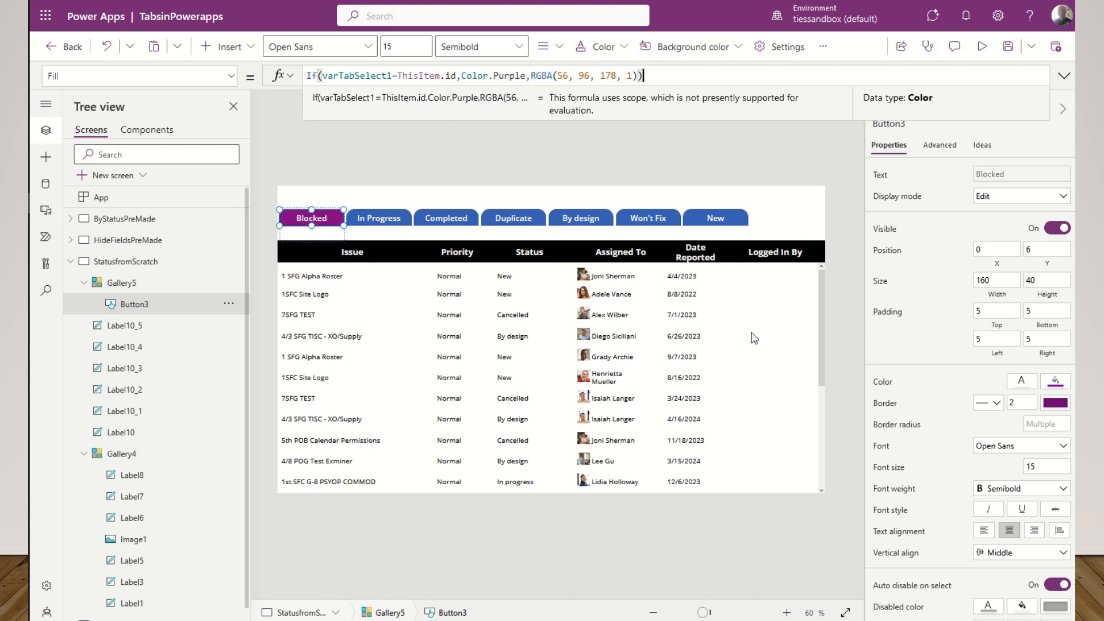
# - Test the tab highlighting on the canvas by running Duplicate, By design, Won't Fix, New, Completed and In Progress
pyautogui.keyDown('alt'); pyautogui.click(520, 219); pyautogui.keyUp('alt')
pyautogui.keyDown('alt'); pyautogui.click(581, 221); pyautogui.keyUp('alt')
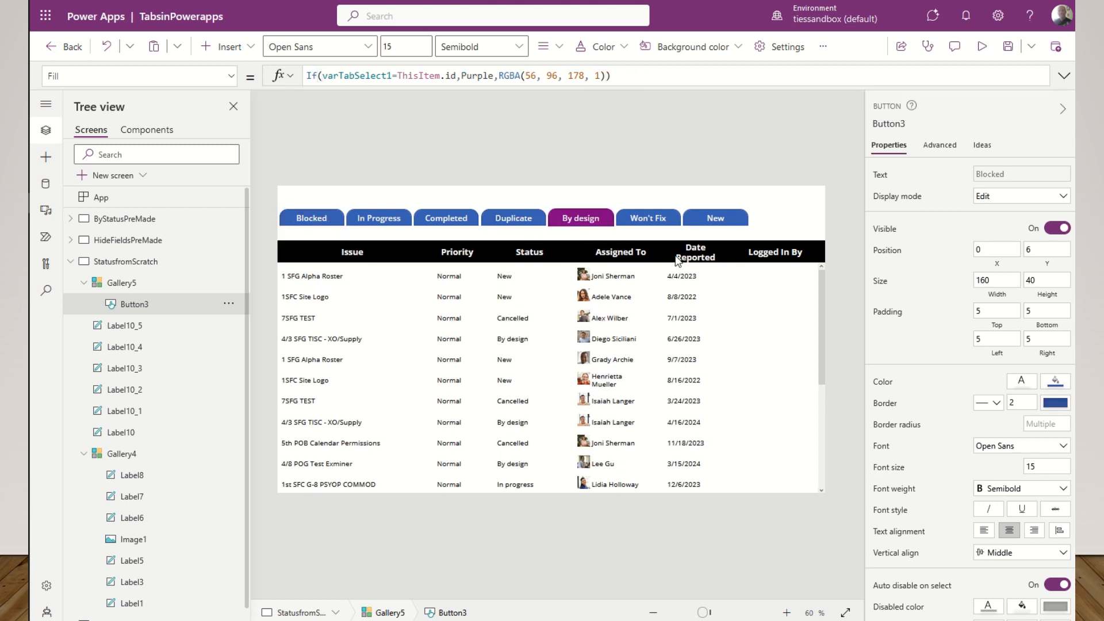
pyautogui.keyDown('alt'); pyautogui.click(648, 222); pyautogui.keyUp('alt')
pyautogui.keyDown('alt'); pyautogui.click(717, 223); pyautogui.keyUp('alt')
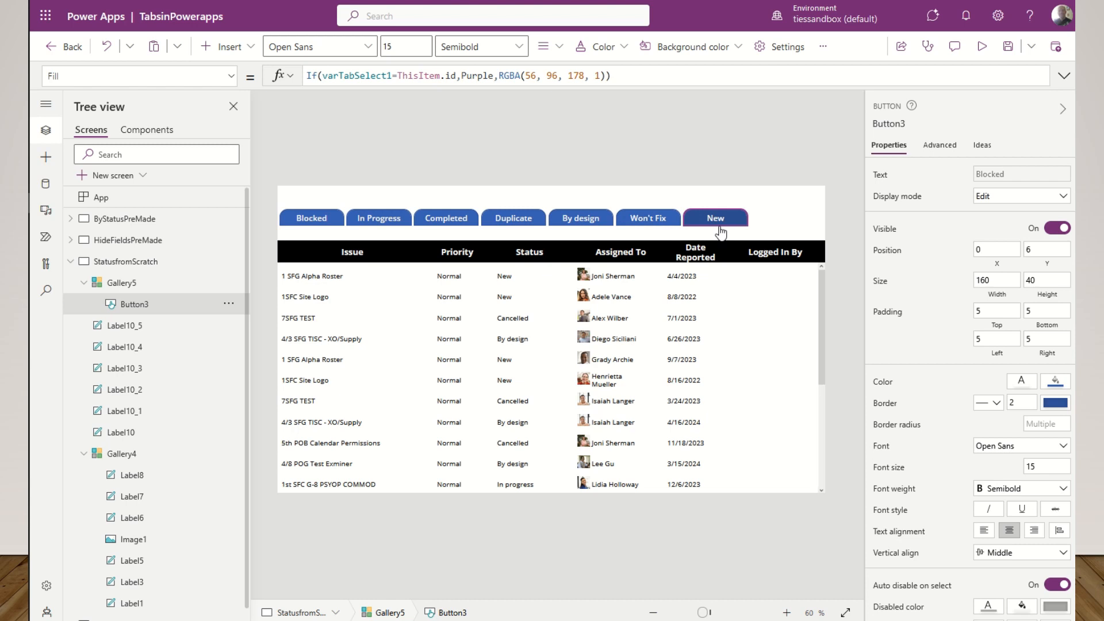
pyautogui.keyDown('alt'); pyautogui.click(446, 220); pyautogui.keyUp('alt')
pyautogui.keyDown('alt'); pyautogui.click(378, 219); pyautogui.keyUp('alt')
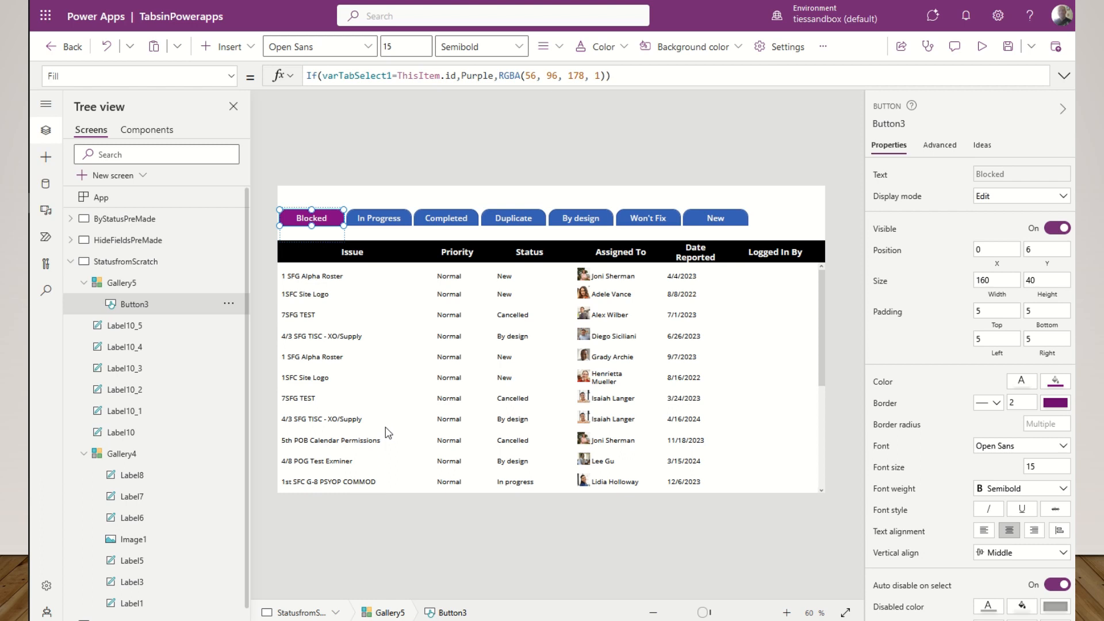
# - Start a Filter on 'Issue tracker' in the issue gallery's Items formula, with a condition that begins Status=
pyautogui.click(441, 357)
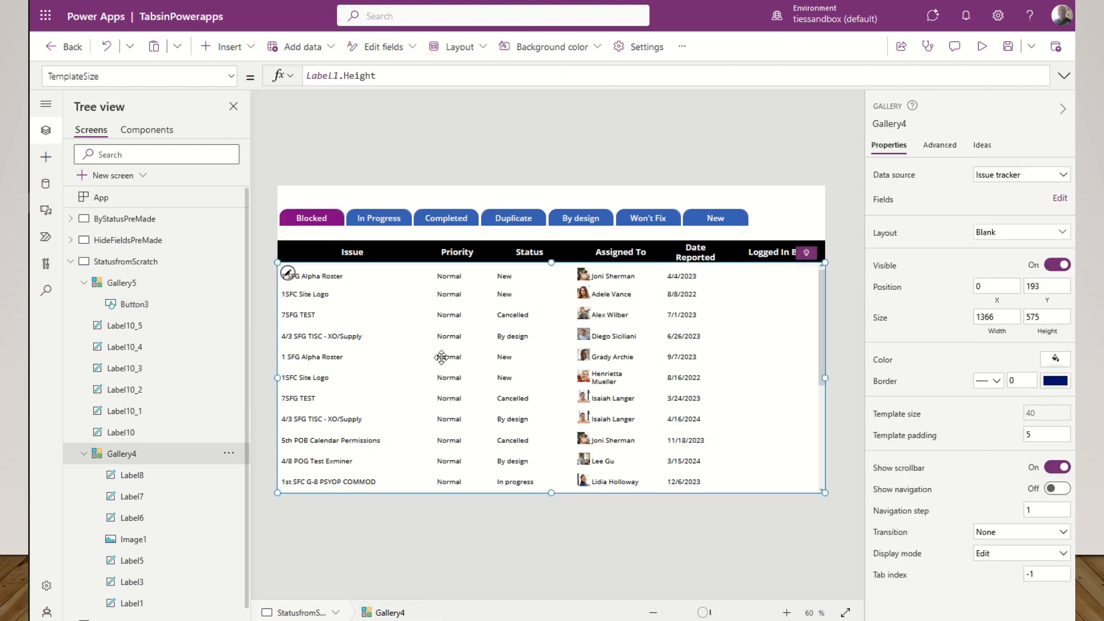
pyautogui.click(231, 77)
pyautogui.scroll(5, 123, 227)
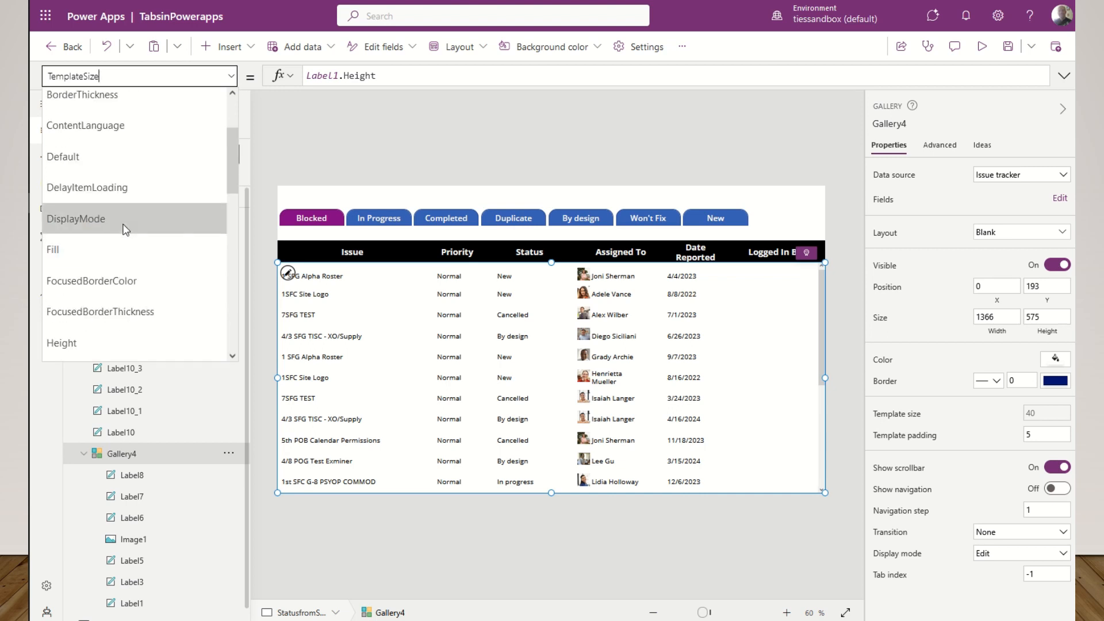
pyautogui.scroll(2, 88, 253)
pyautogui.scroll(-3, 88, 253)
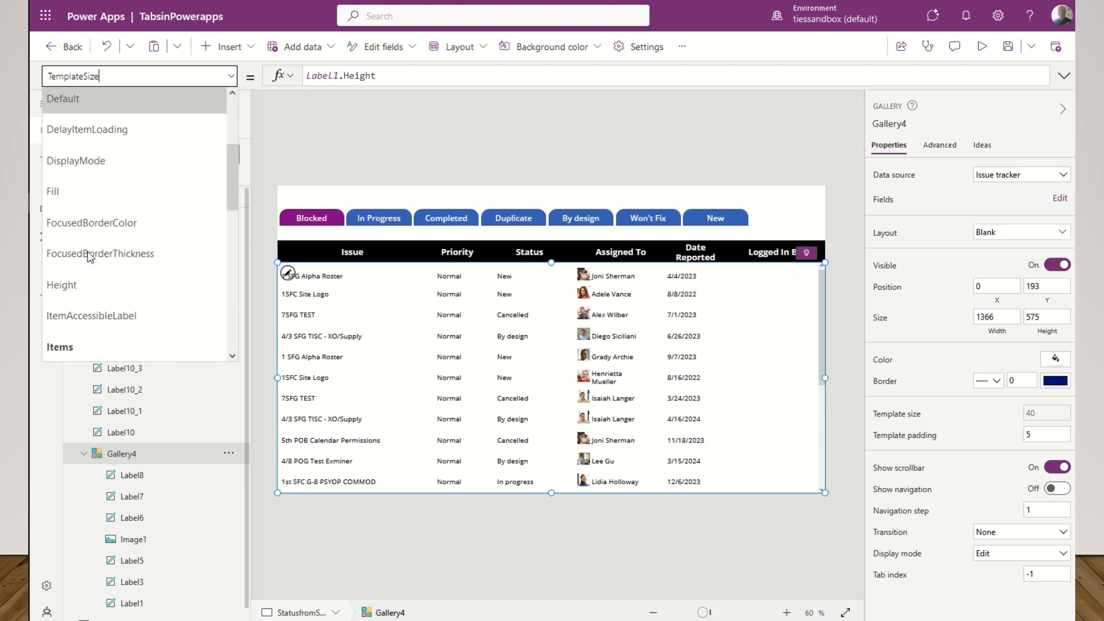
pyautogui.click(79, 345)
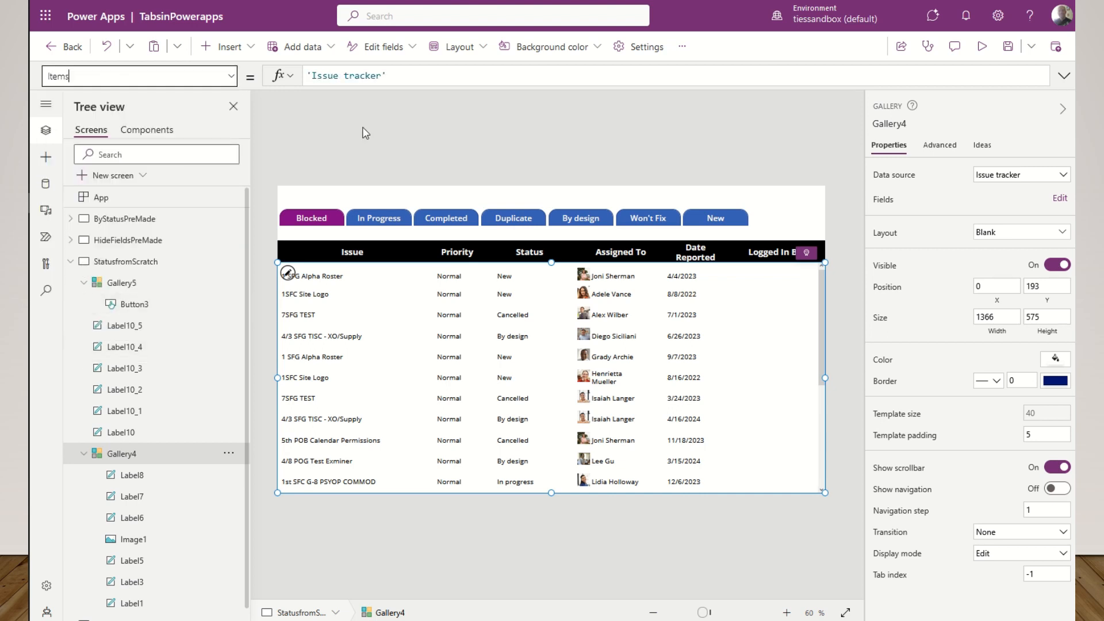
pyautogui.click(401, 76)
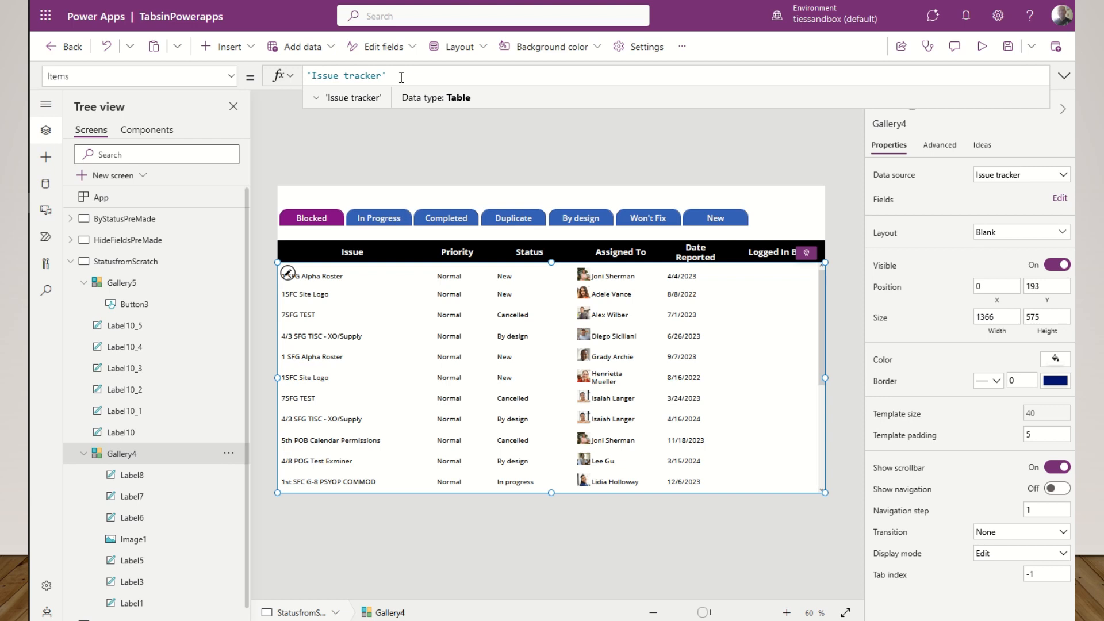
pyautogui.press('Home')
pyautogui.write('Filter(')
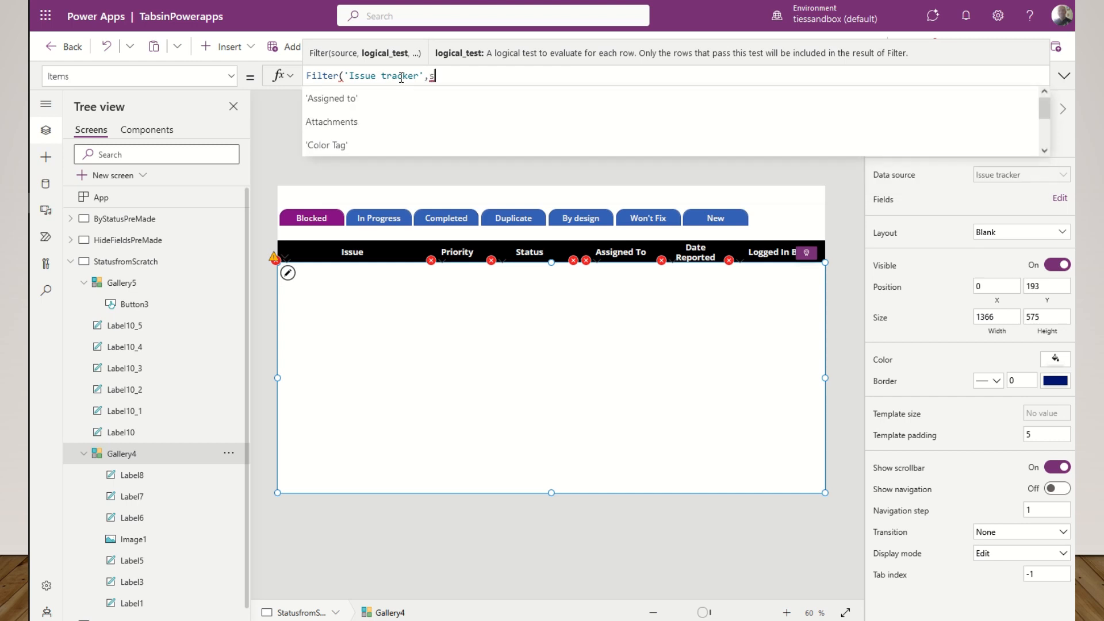
pyautogui.write('tatus')
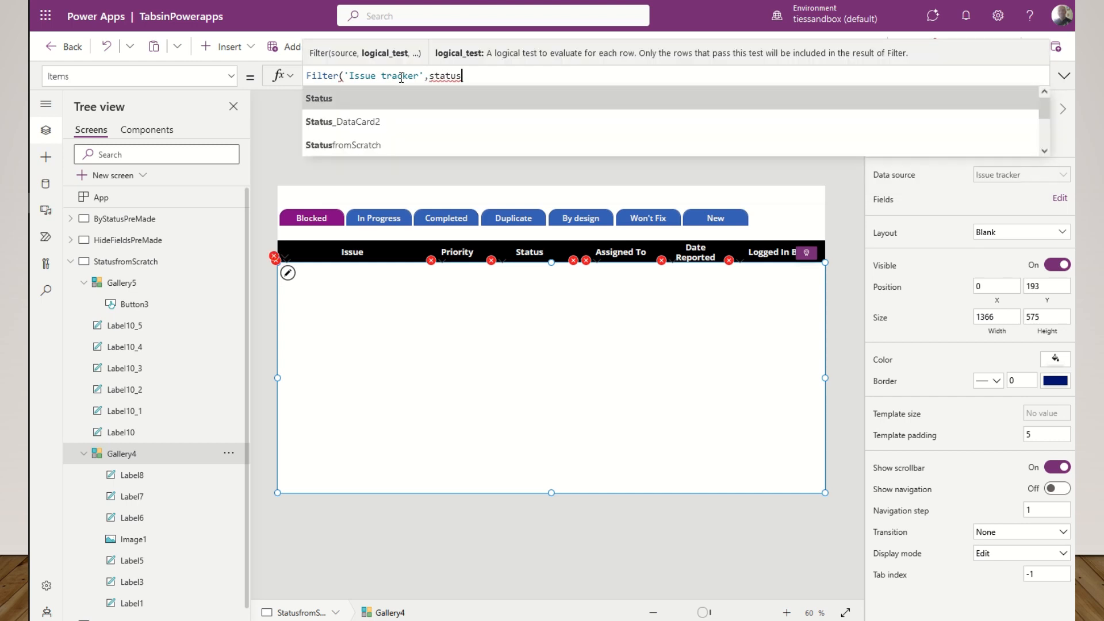
pyautogui.press('Tab')
pyautogui.write('=')
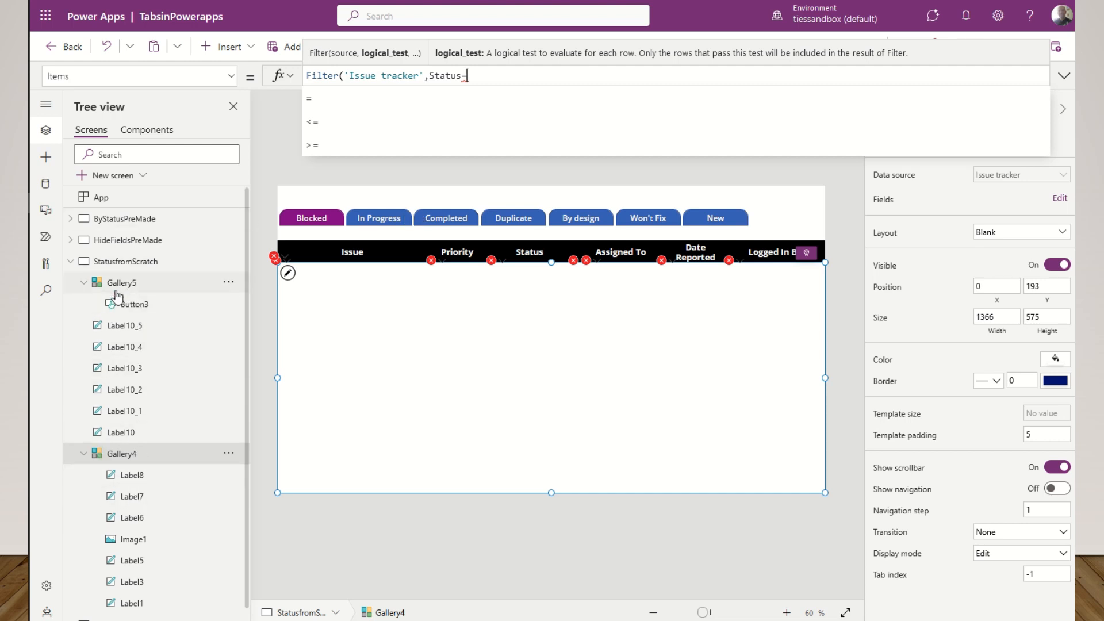
# - Complete the Filter condition by comparing Status with Gallery5.Selected.label and close the formula
pyautogui.write('Ga')
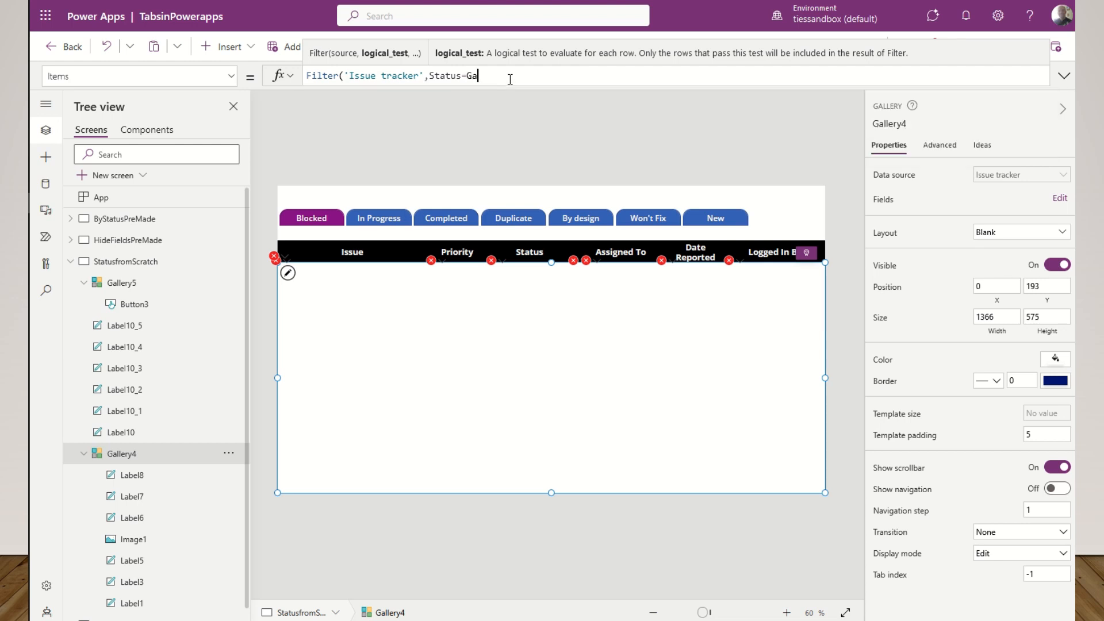
pyautogui.write('llery5')
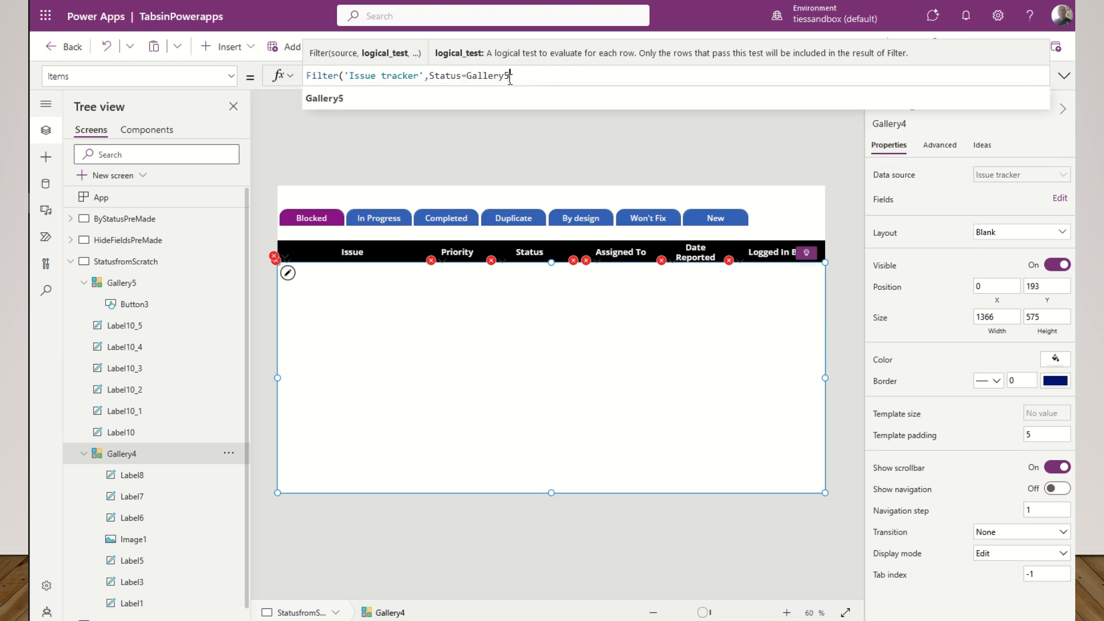
pyautogui.write('.selected.')
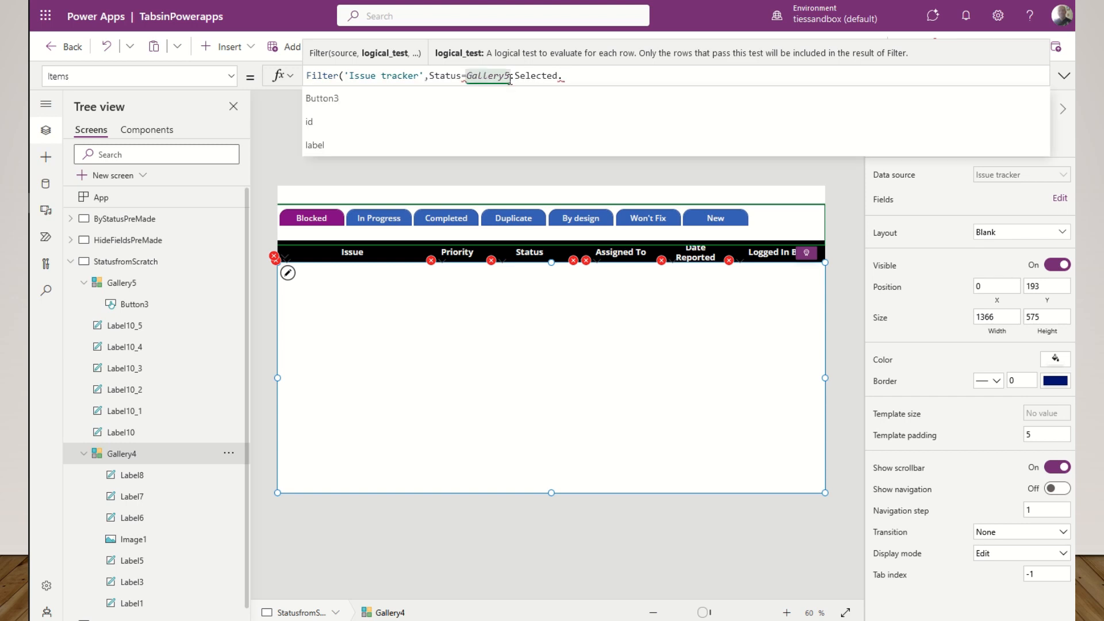
pyautogui.write('label')
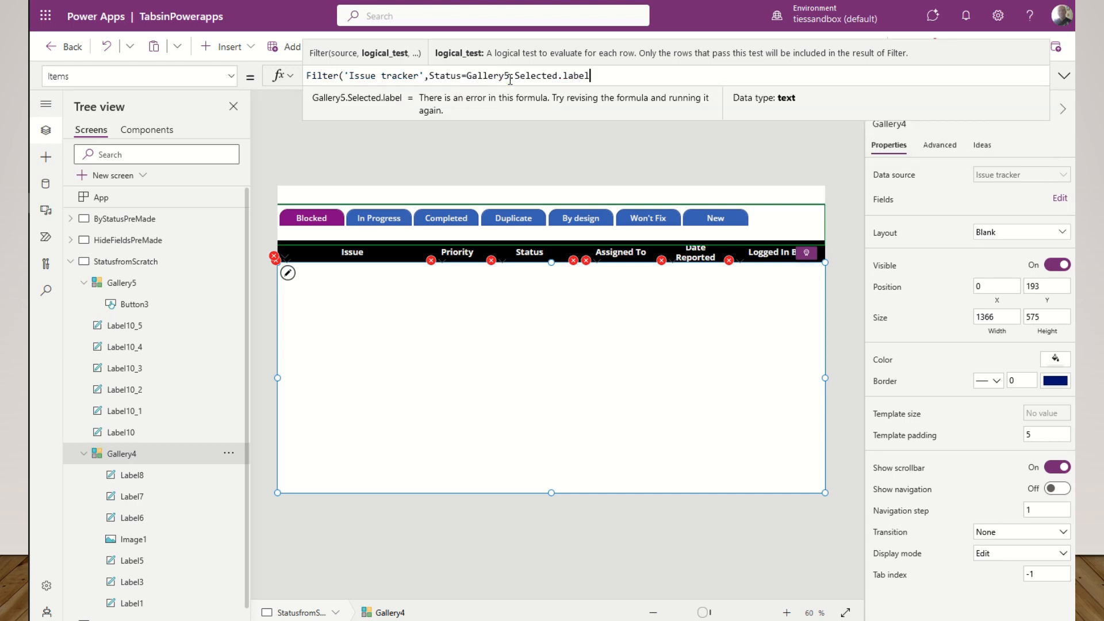
pyautogui.write(')')
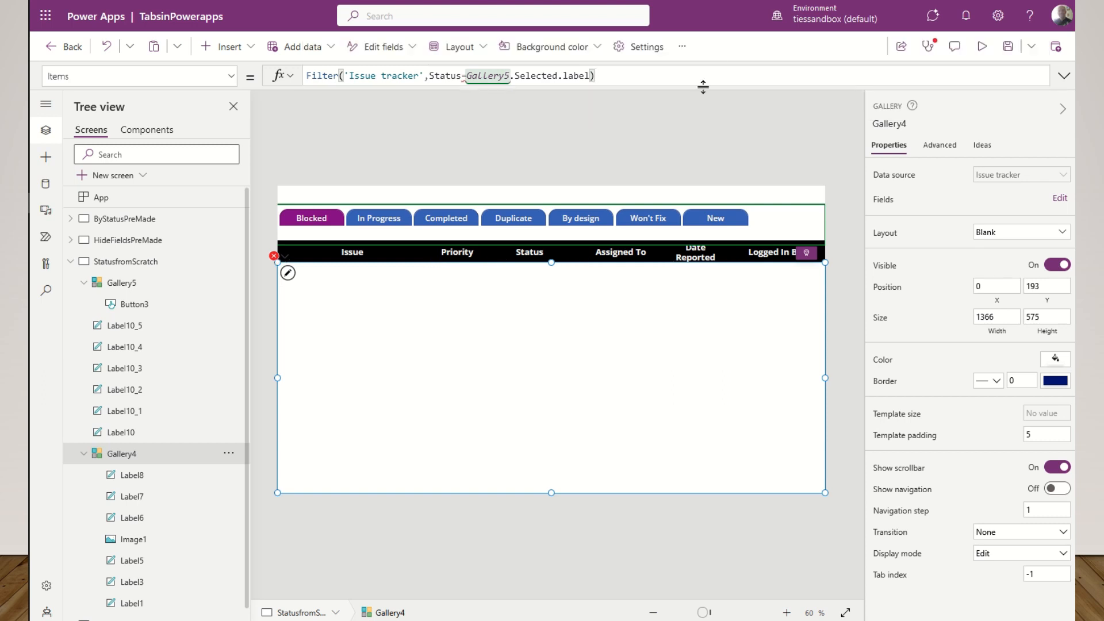
# - Correct the Filter condition to compare Status.Value instead of Status with the selected tab's label
pyautogui.click(464, 76)
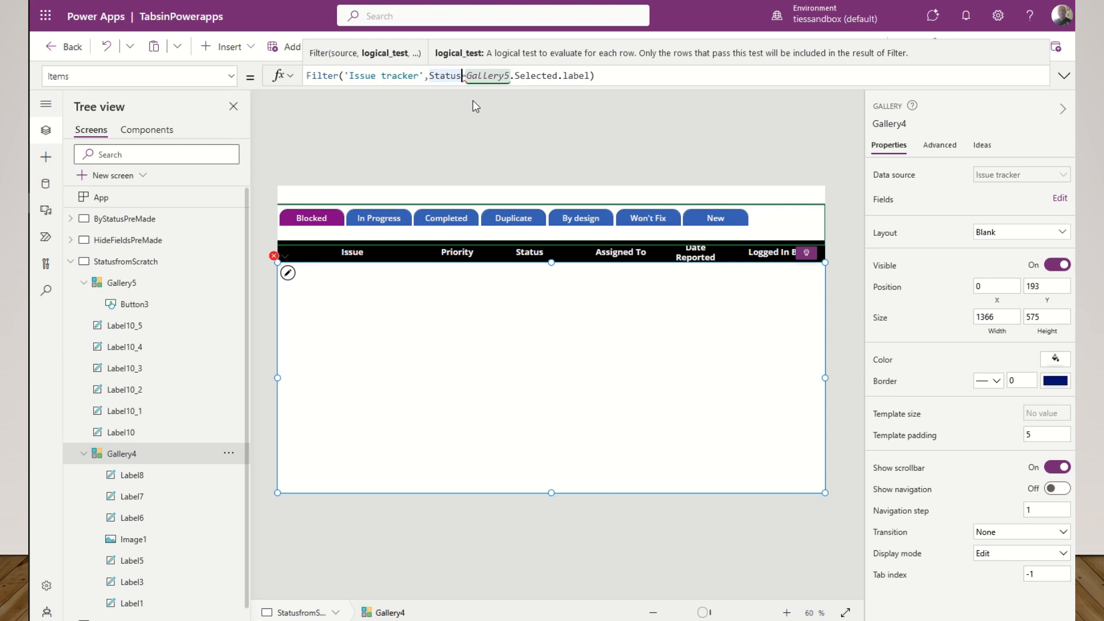
pyautogui.write('.')
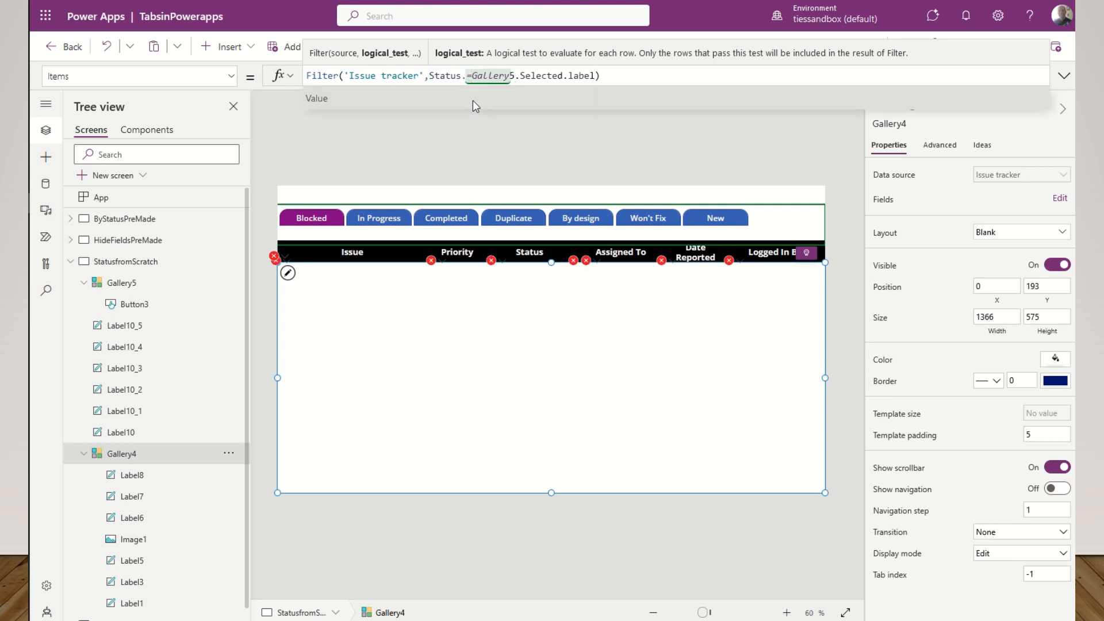
pyautogui.press('Tab')
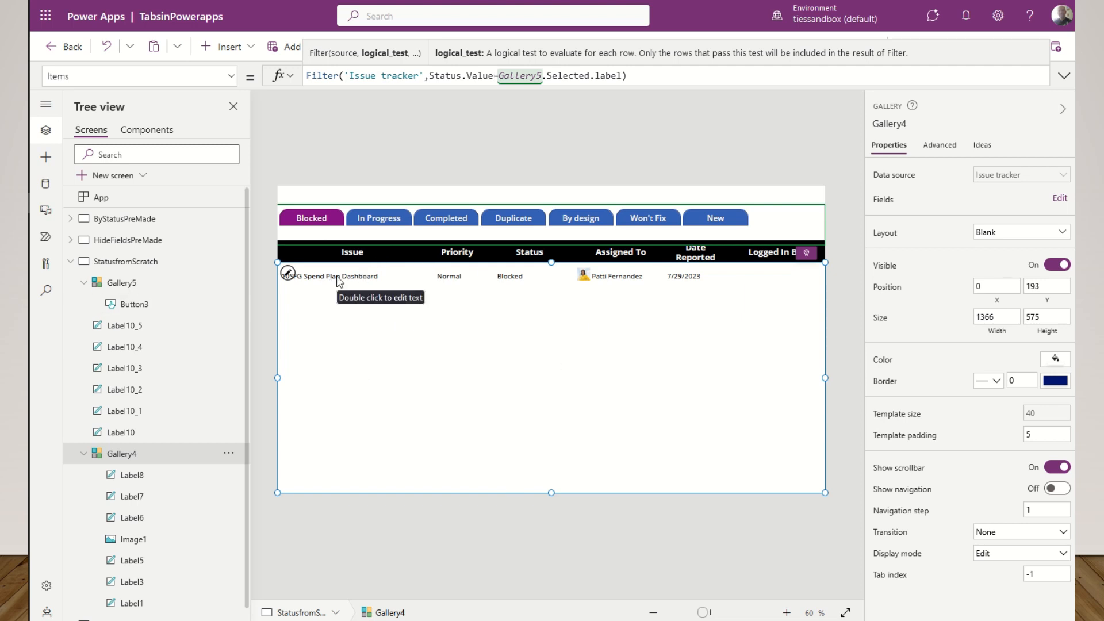
# - Test the gallery filtering on the canvas by running In Progress, Completed, Duplicate, By design, Won't Fix and New
pyautogui.press('alt')
pyautogui.keyDown('alt'); pyautogui.click(383, 221); pyautogui.keyUp('alt')
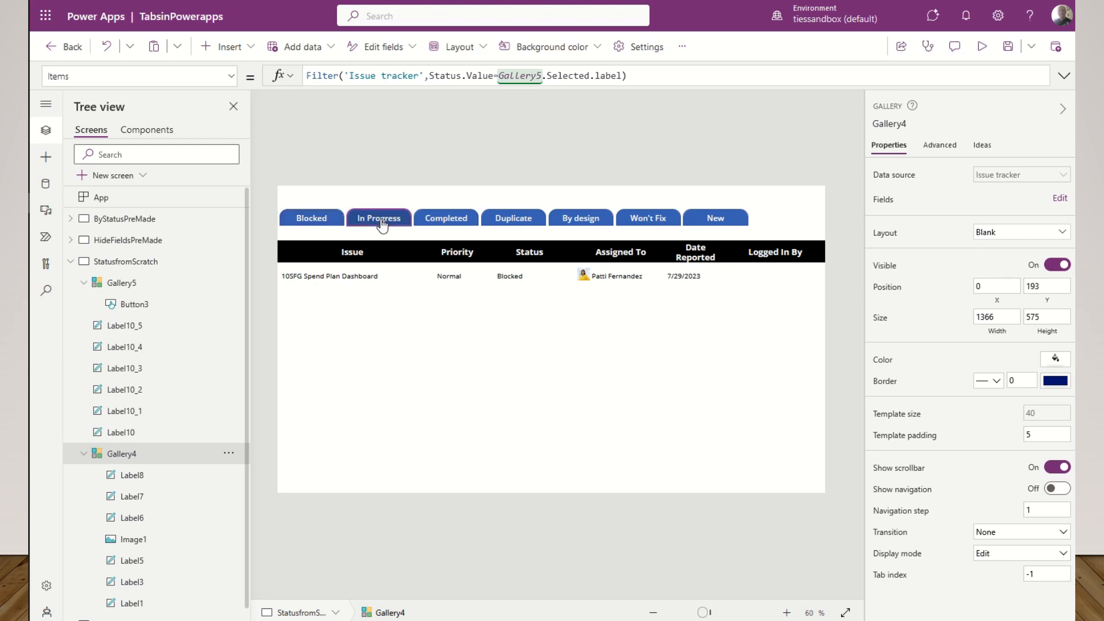
pyautogui.keyDown('alt'); pyautogui.click(450, 222); pyautogui.keyUp('alt')
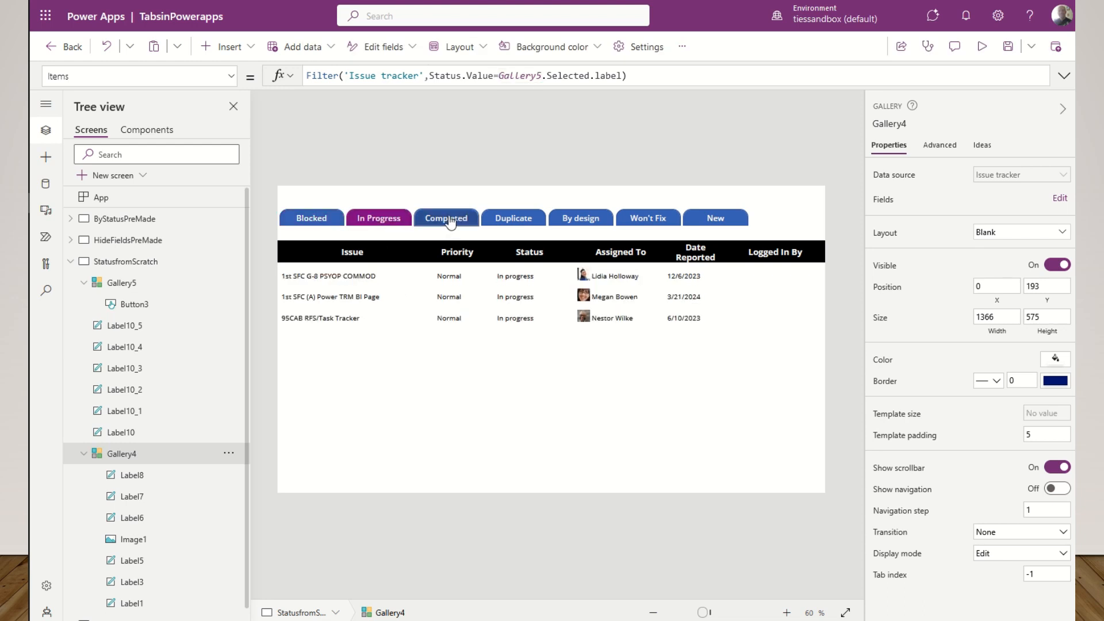
pyautogui.keyDown('alt'); pyautogui.click(501, 219); pyautogui.keyUp('alt')
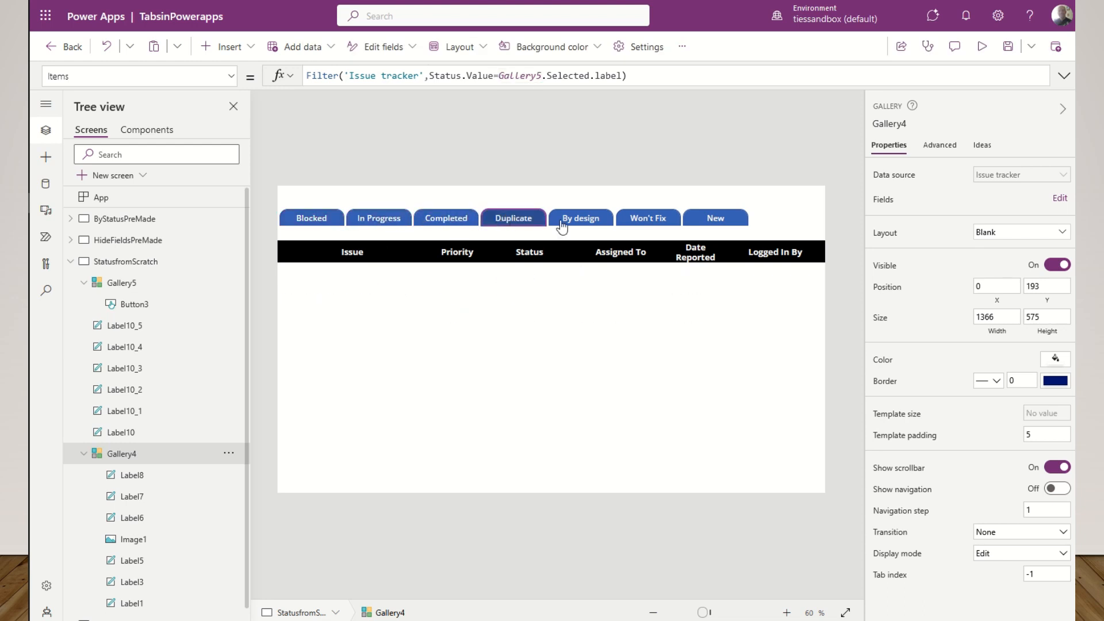
pyautogui.keyDown('alt'); pyautogui.click(581, 221); pyautogui.keyUp('alt')
pyautogui.keyDown('alt'); pyautogui.click(645, 223); pyautogui.keyUp('alt')
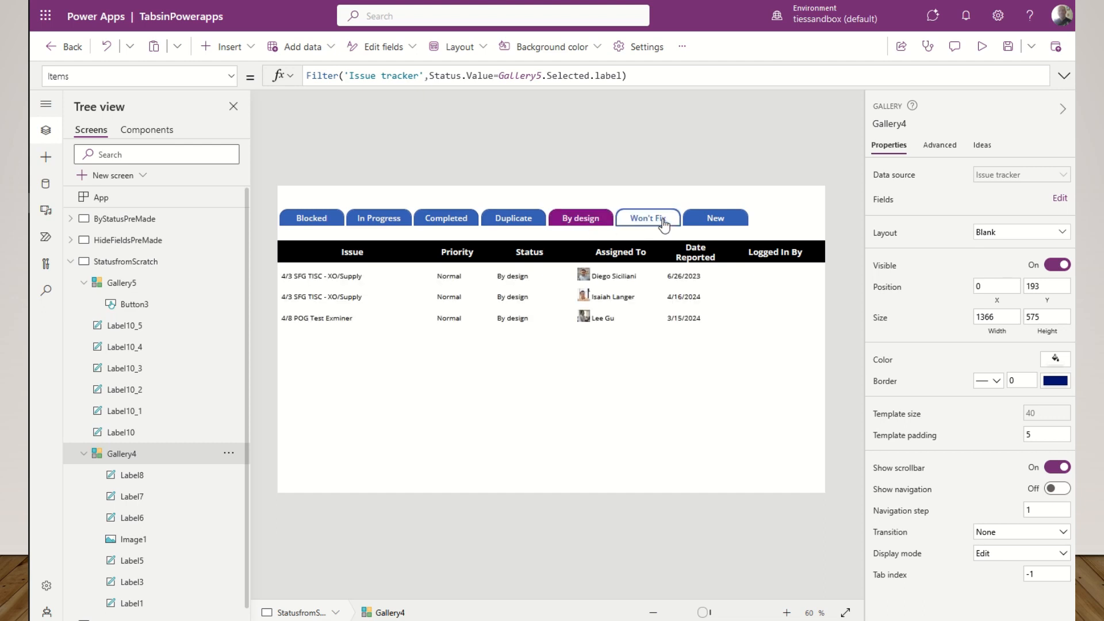
pyautogui.keyDown('alt'); pyautogui.click(716, 221); pyautogui.keyUp('alt')
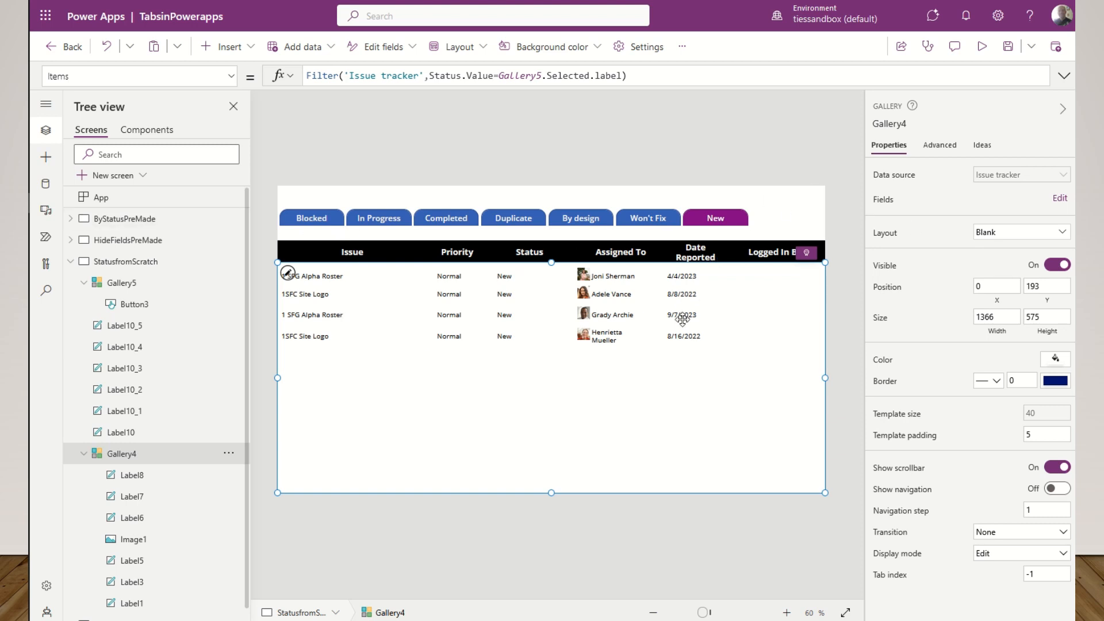
# - Add an eighth record, {id:8,label:"Display All"}, after New in the Items table of the tab gallery Gallery5
pyautogui.click(772, 224)
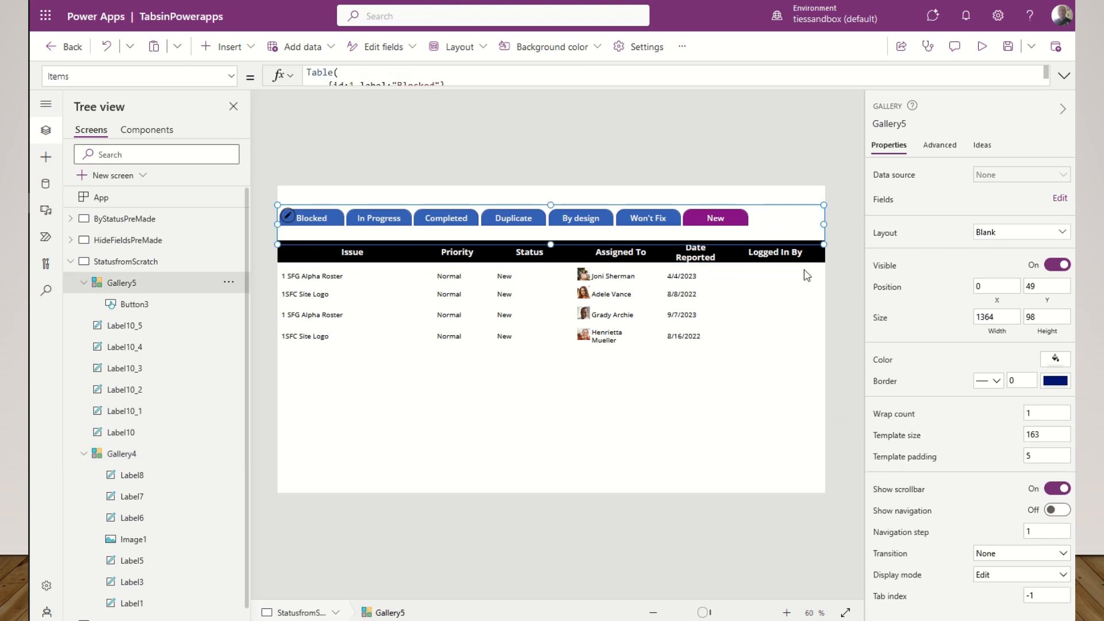
pyautogui.click(1064, 81)
pyautogui.scroll(-2, 420, 134)
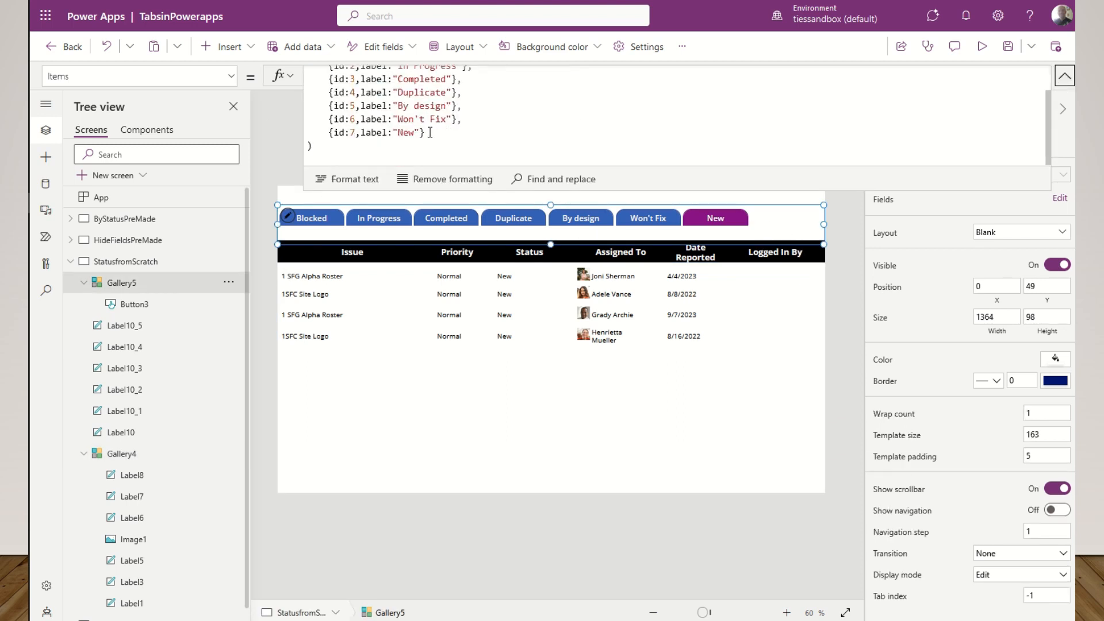
pyautogui.click(430, 133)
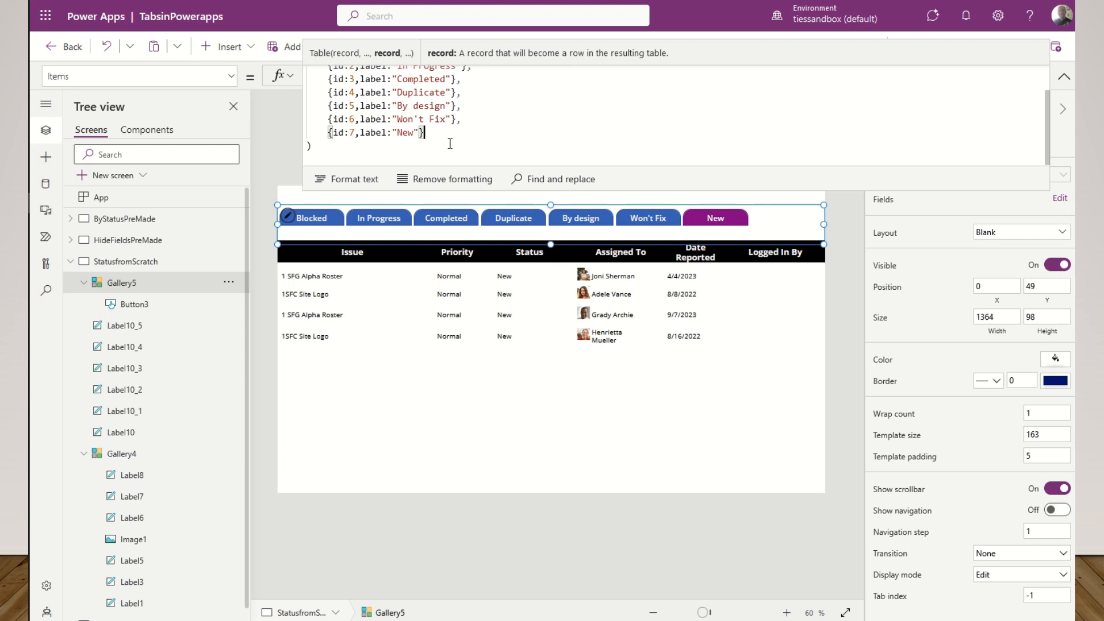
pyautogui.write(',')
pyautogui.press('Return')
pyautogui.write('{')
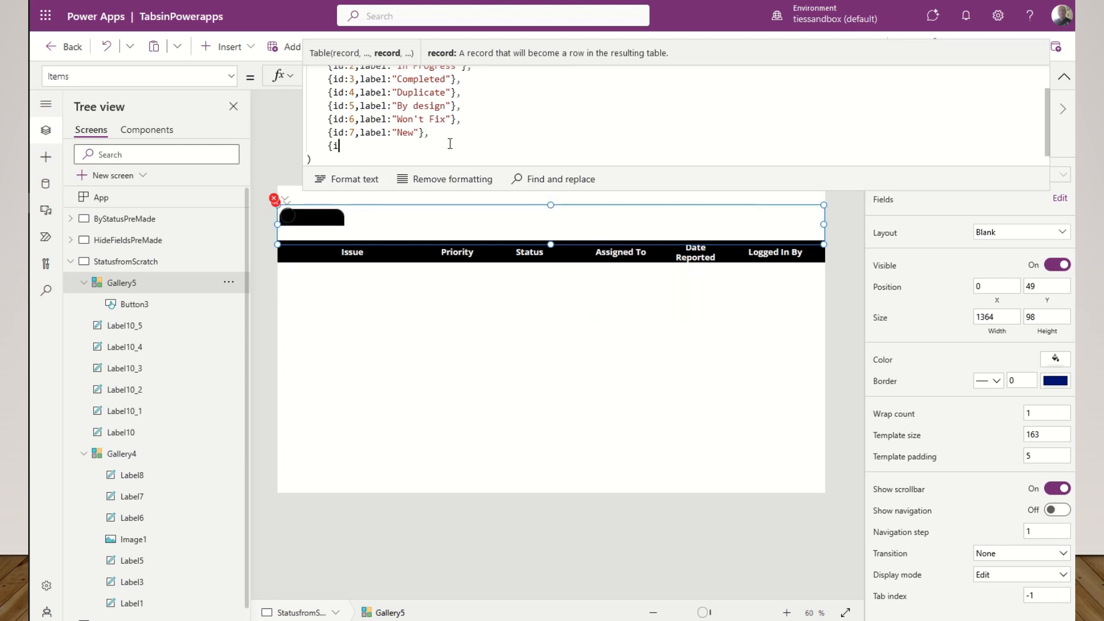
pyautogui.write('id:8,label:"Display All')
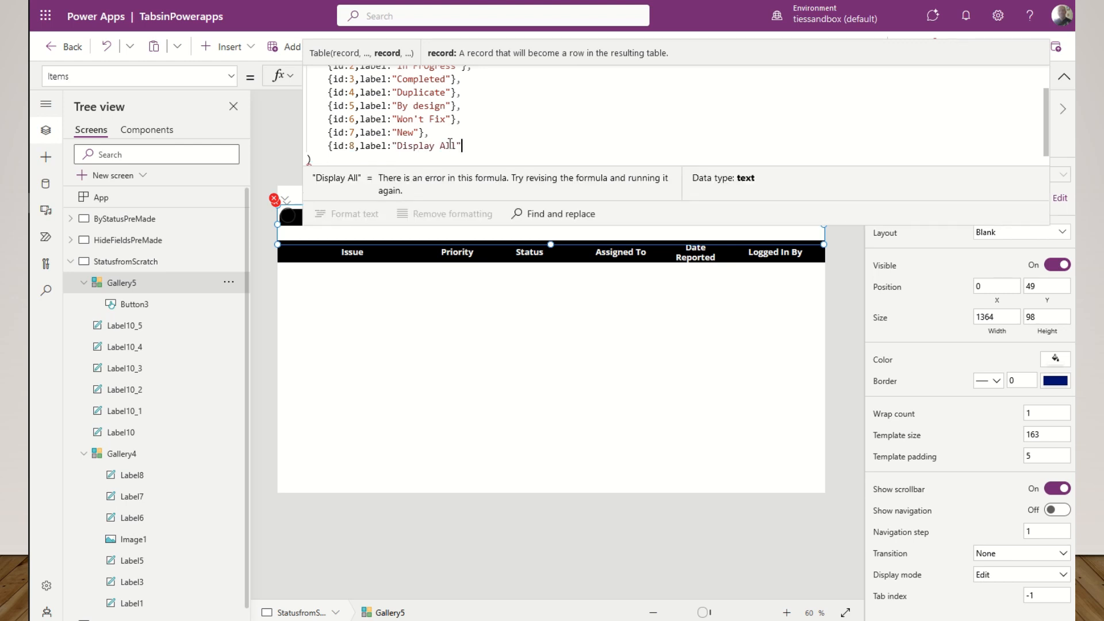
pyautogui.write('}')
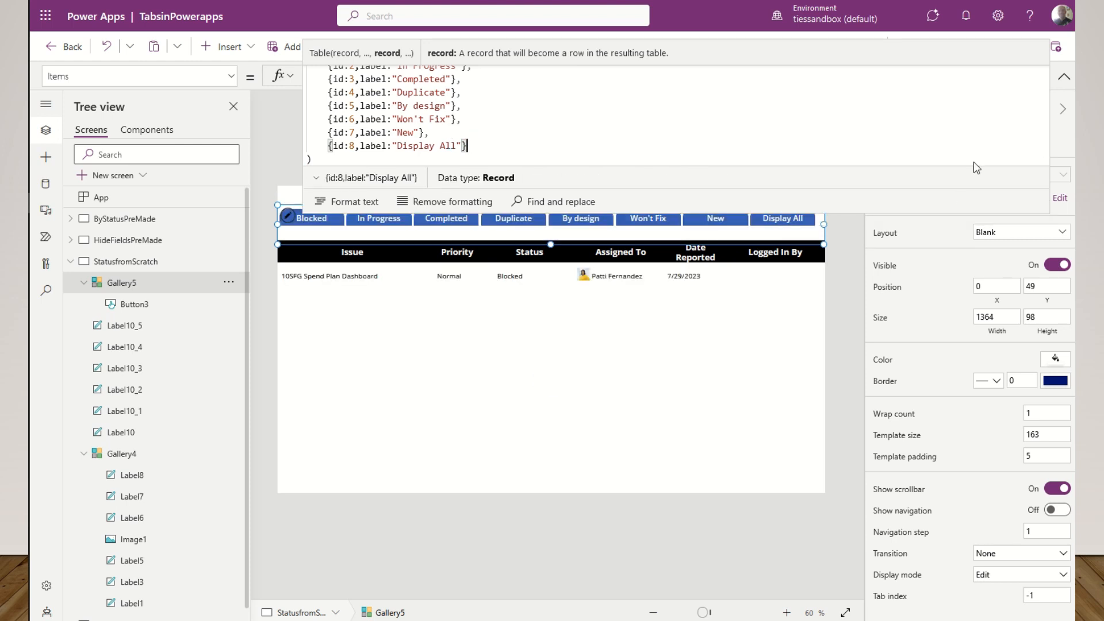
pyautogui.click(1063, 77)
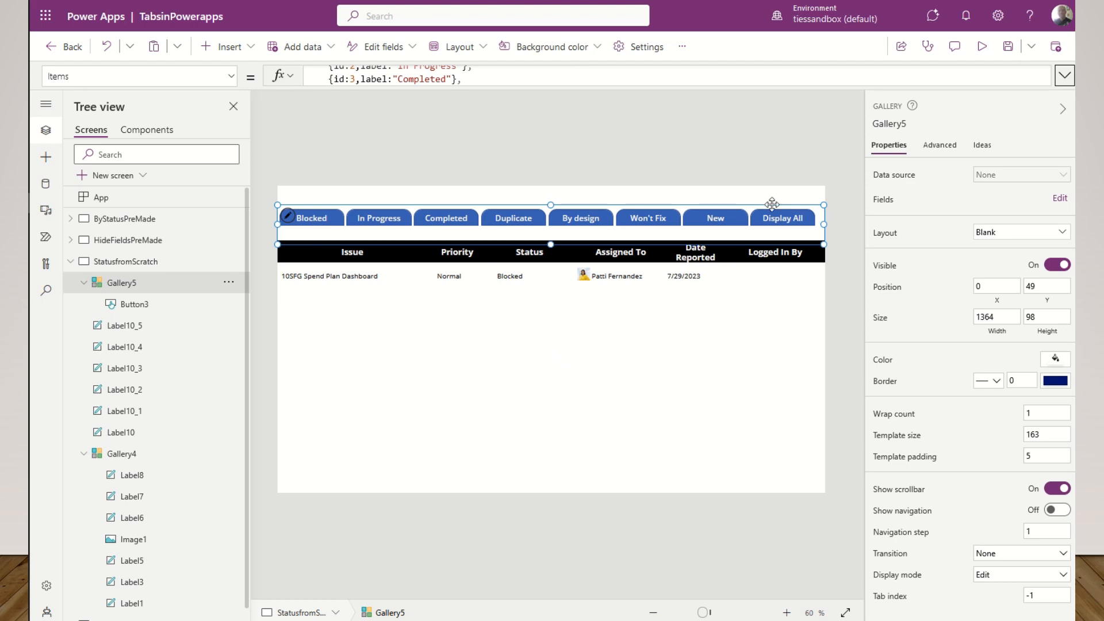
# - Test the Display All tab on the canvas and save the app
pyautogui.press('alt')
pyautogui.click(785, 221)
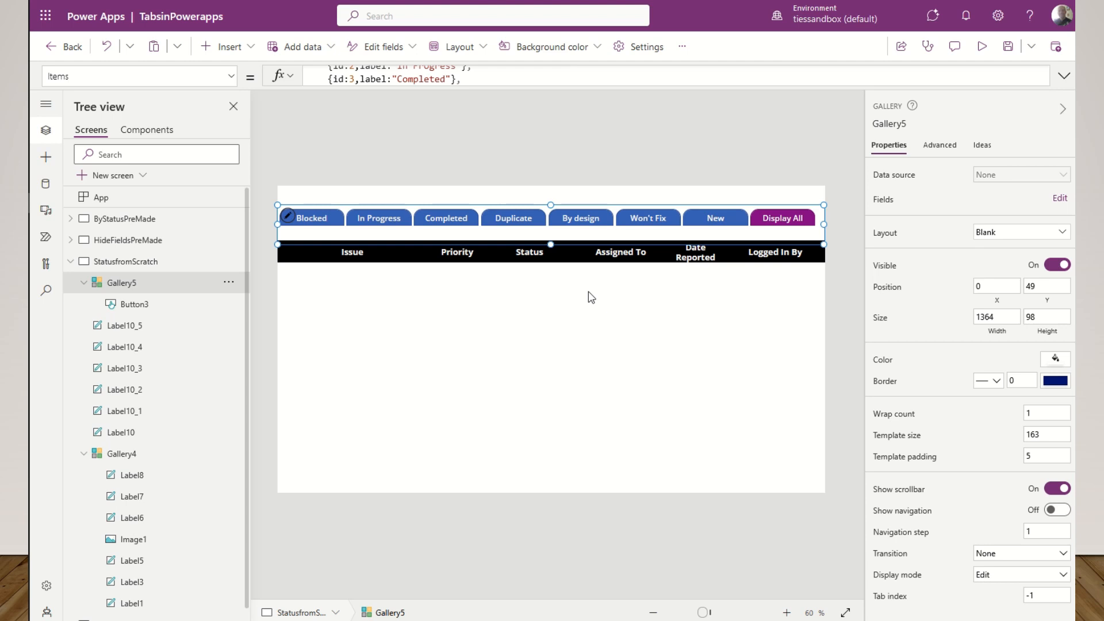
pyautogui.hotkey('ctrl', 's')
# - Start wrapping the Items formula of the issue gallery Gallery4 in an If function with the condition varTabSelect1=8
pyautogui.click(493, 384)
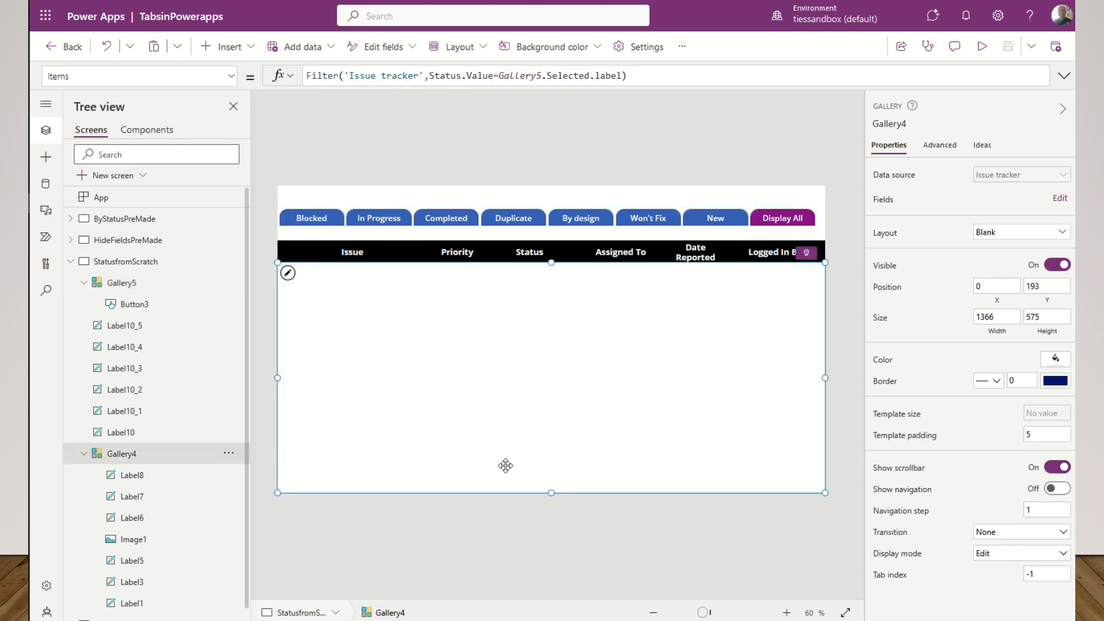
pyautogui.click(662, 79)
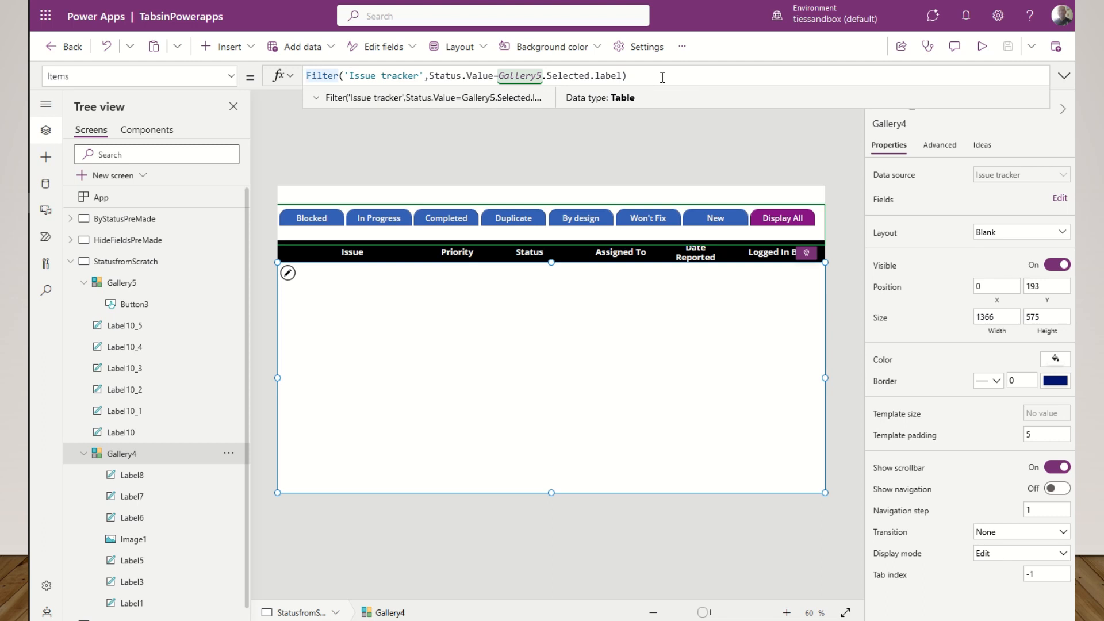
pyautogui.write('if(')
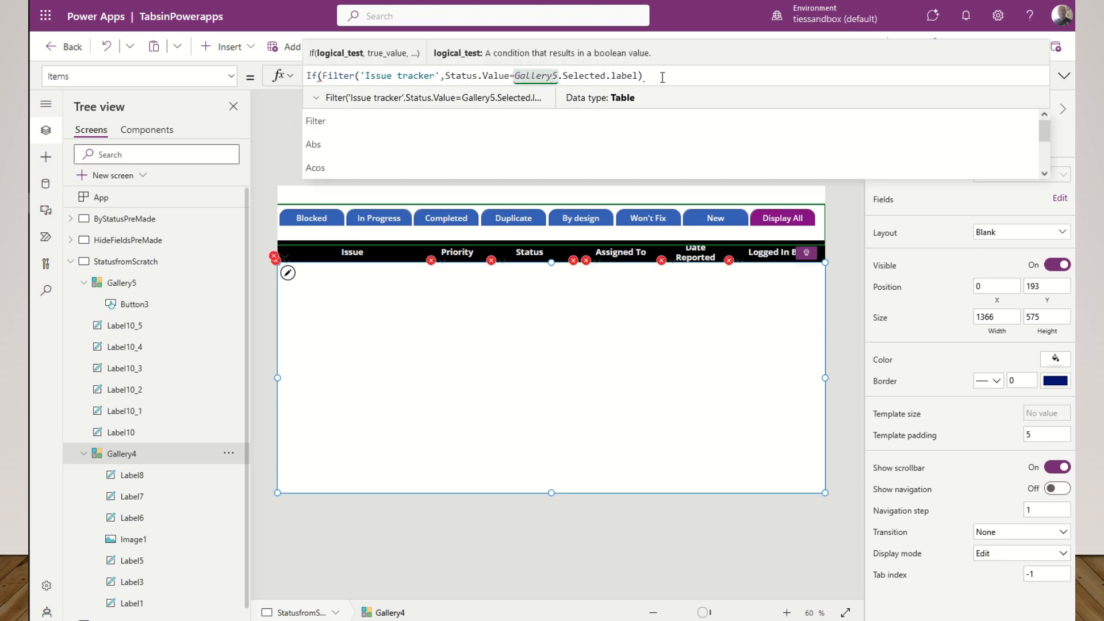
pyautogui.write('varT')
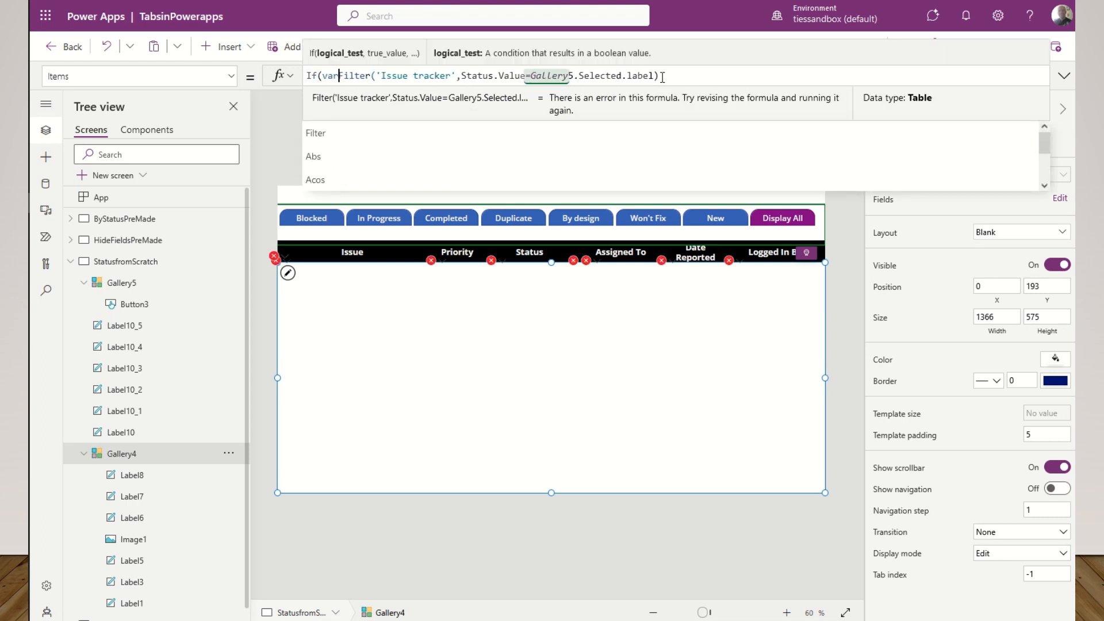
pyautogui.write('ab')
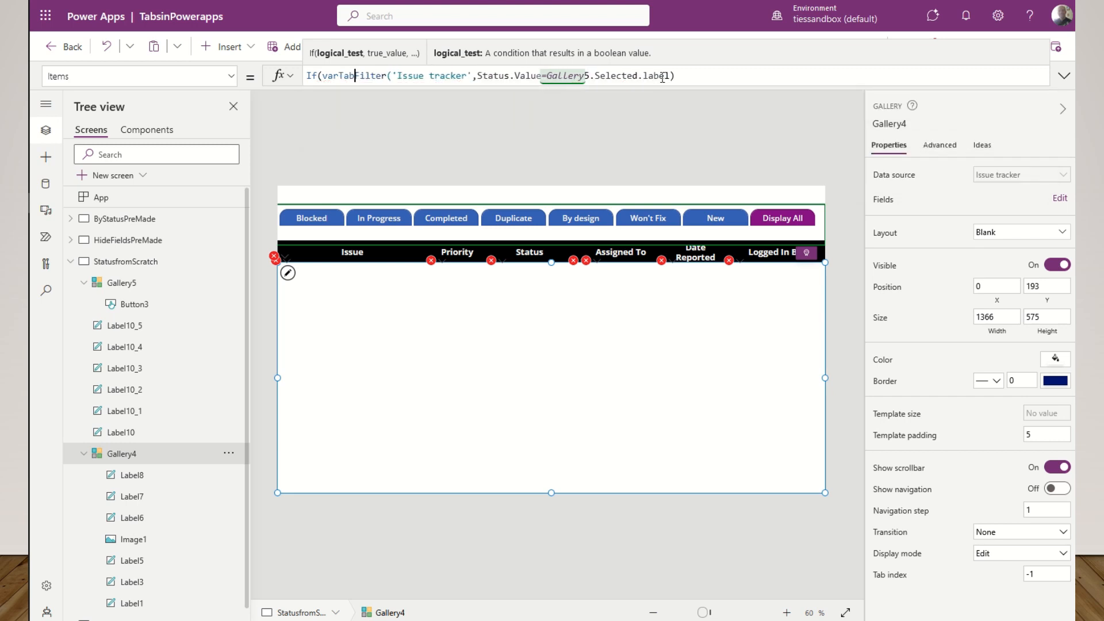
pyautogui.write('Seke')
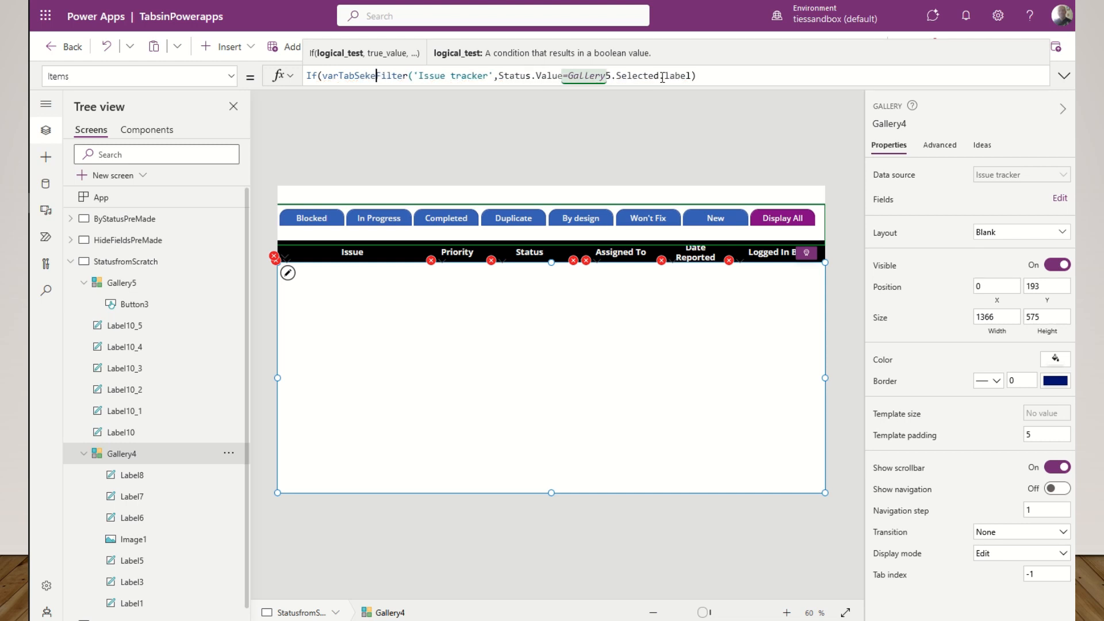
pyautogui.write('l')
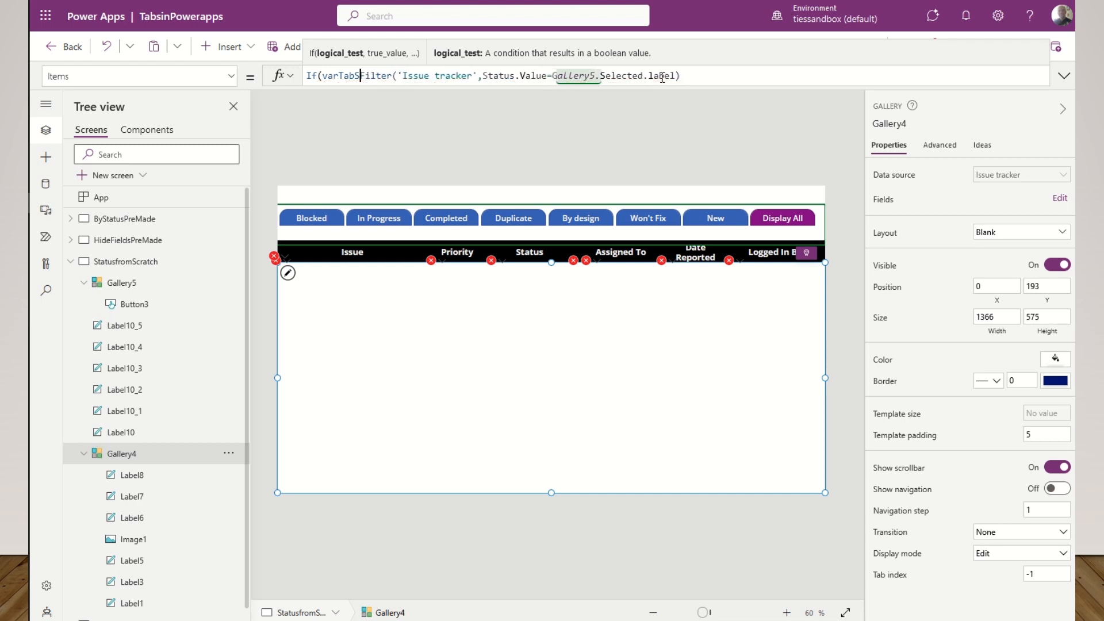
pyautogui.press('BackSpace')
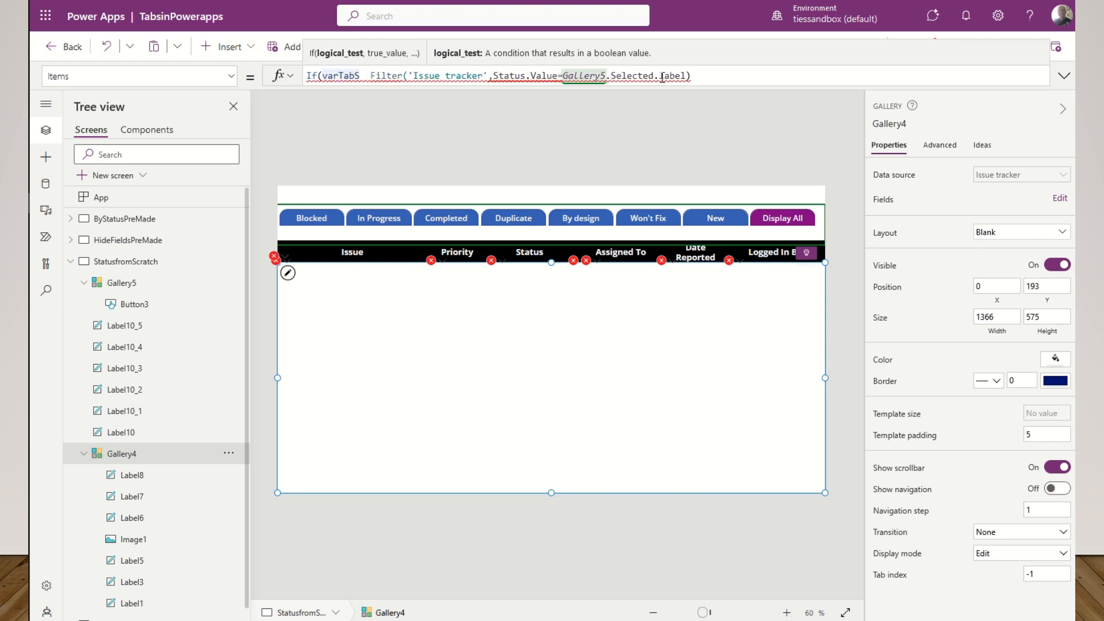
pyautogui.write('e')
pyautogui.press('Down')
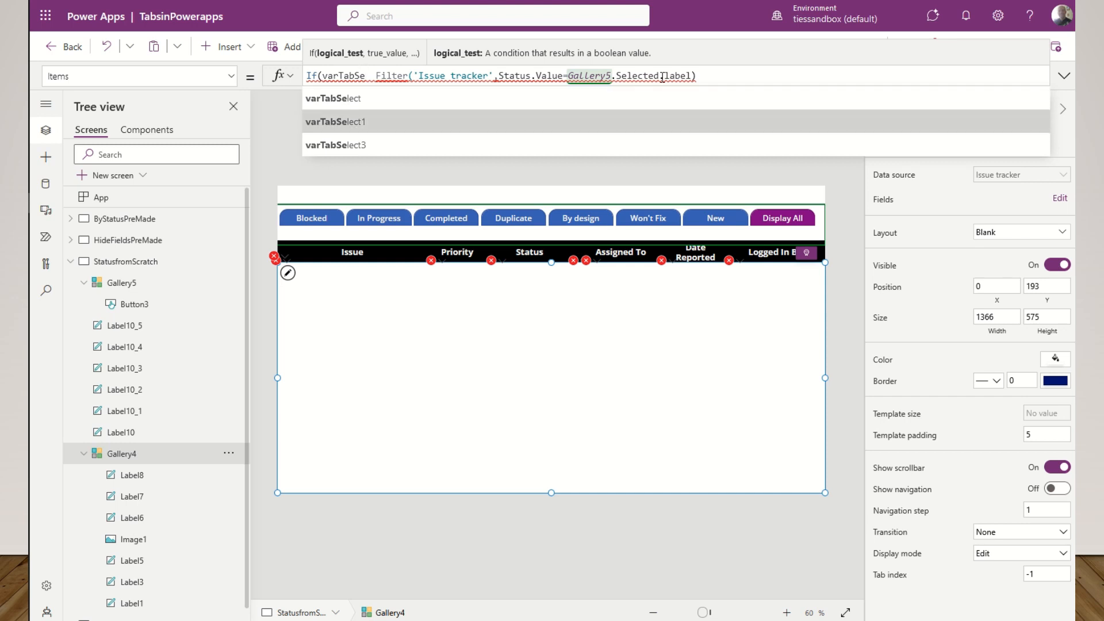
pyautogui.press('Tab')
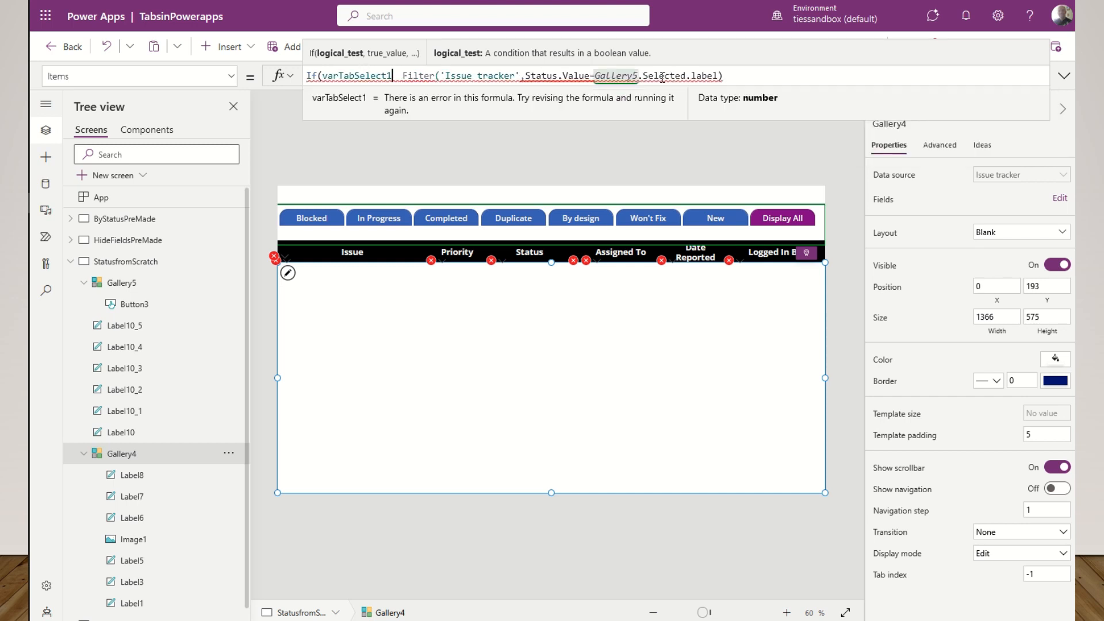
pyautogui.write('=')
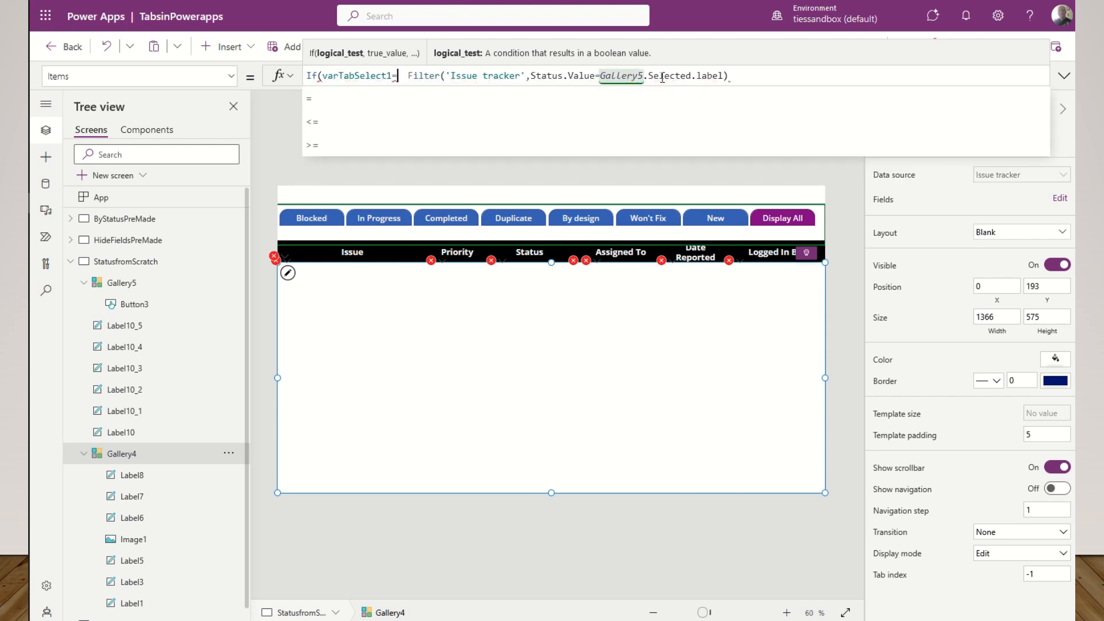
pyautogui.write('8,')
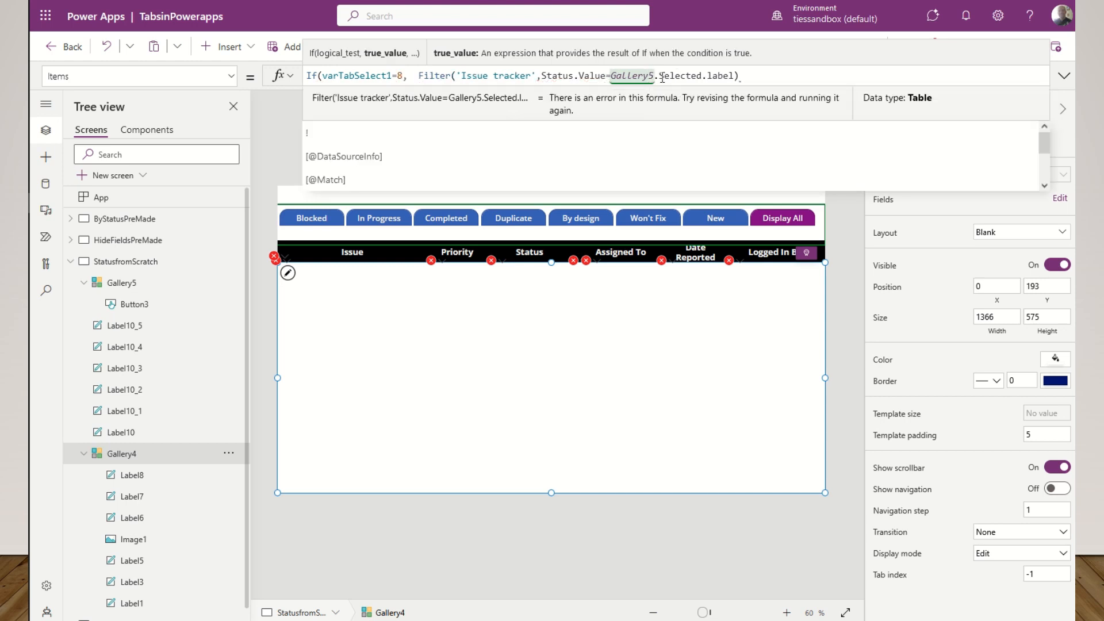
# - Supply the unfiltered 'Issue tracker' data source as the If function's true value
pyautogui.write("'")
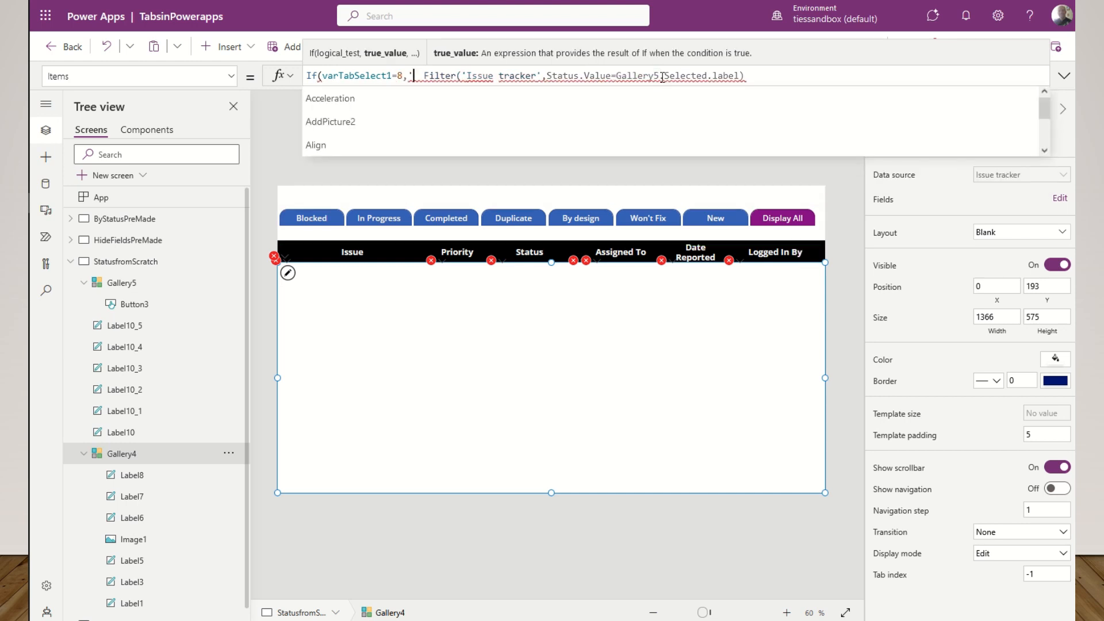
pyautogui.write('iss')
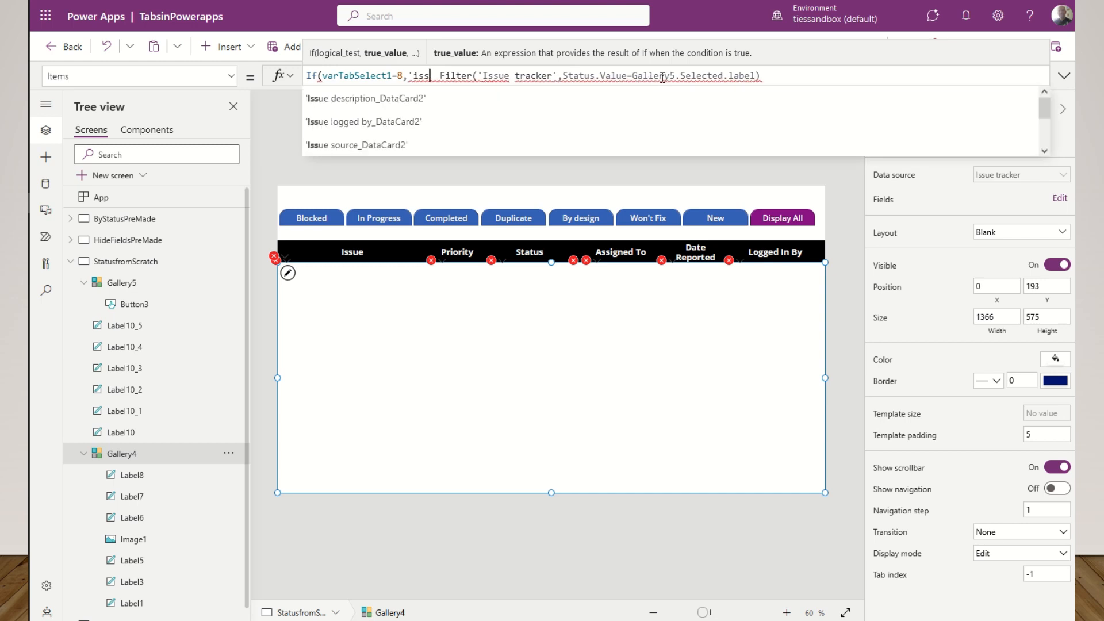
pyautogui.press('BackSpace')
pyautogui.press('BackSpace')
pyautogui.press('BackSpace')
pyautogui.write('I')
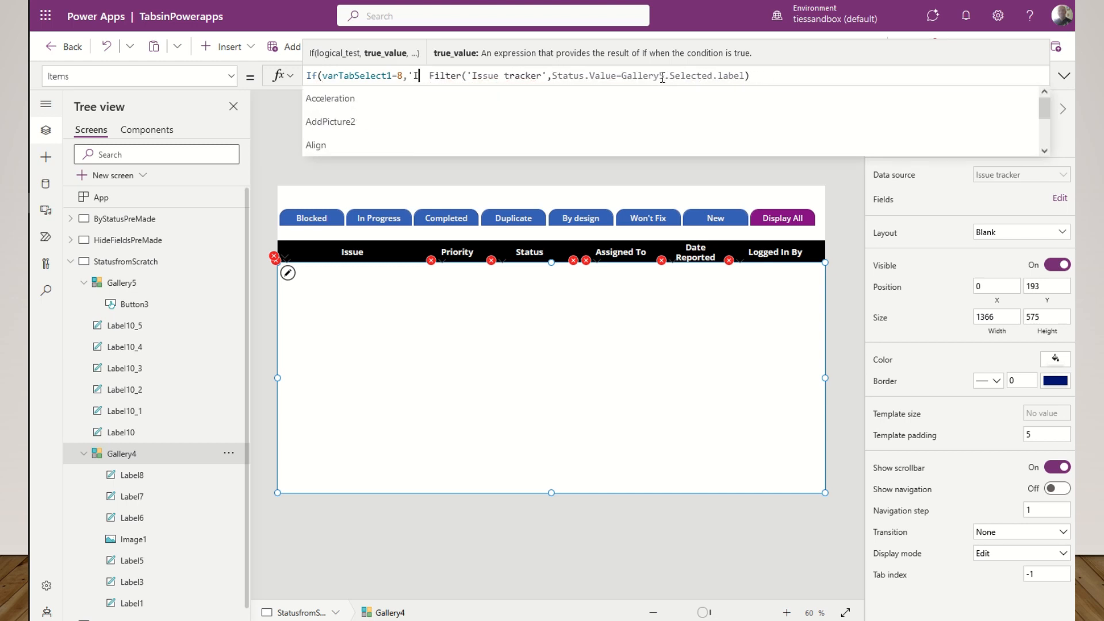
pyautogui.write('ssue')
pyautogui.press('Down')
pyautogui.press('Down')
pyautogui.press('Down')
pyautogui.press('Down')
pyautogui.press('Down')
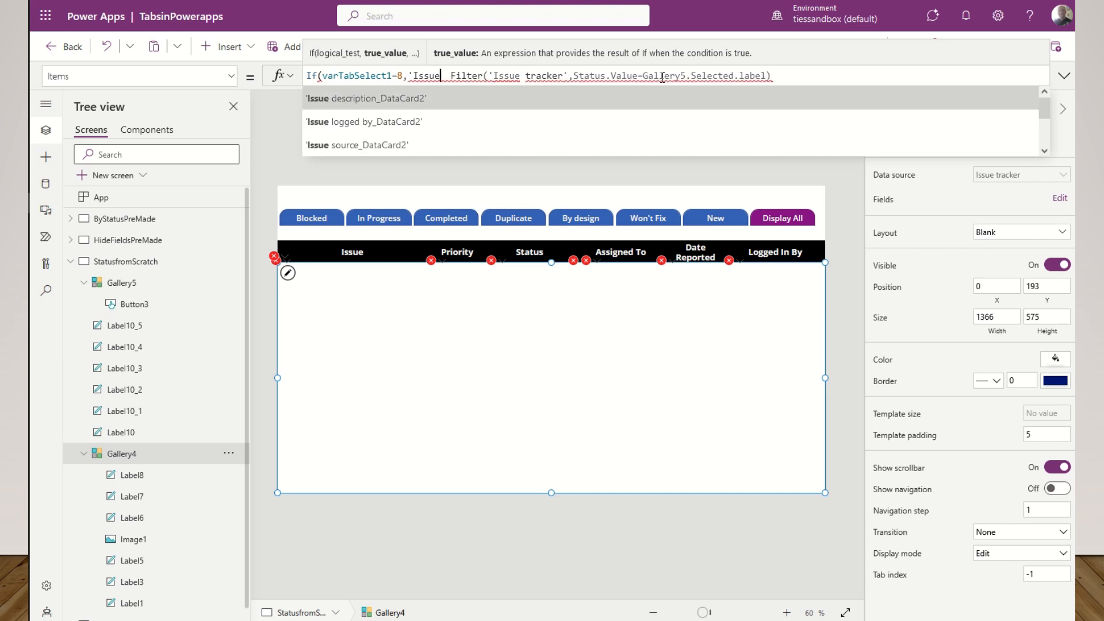
pyautogui.press('Up')
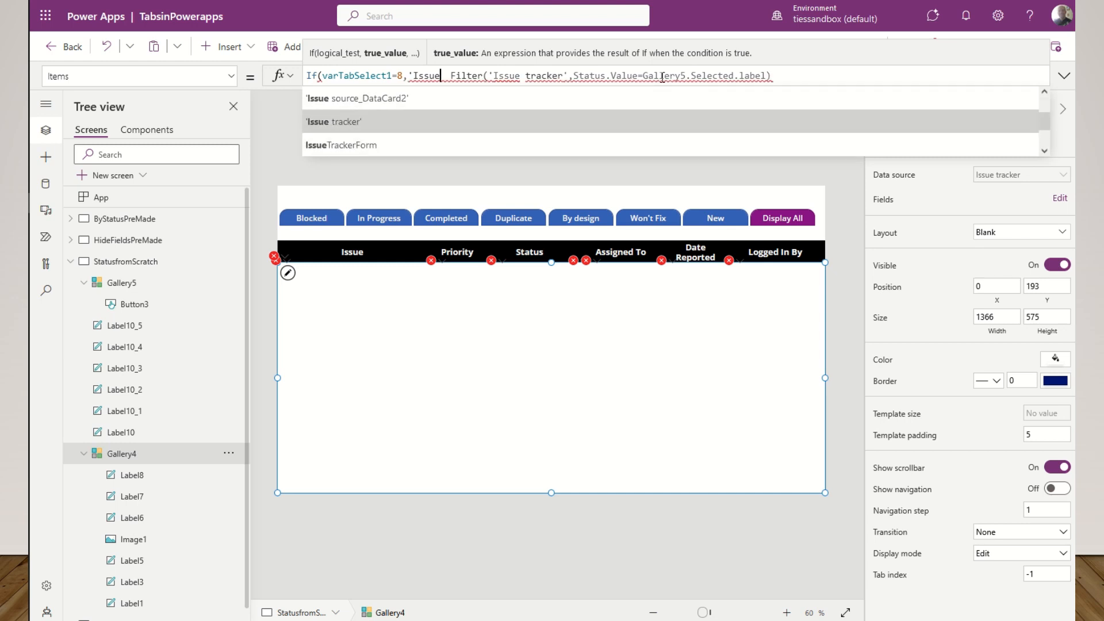
pyautogui.press('Tab')
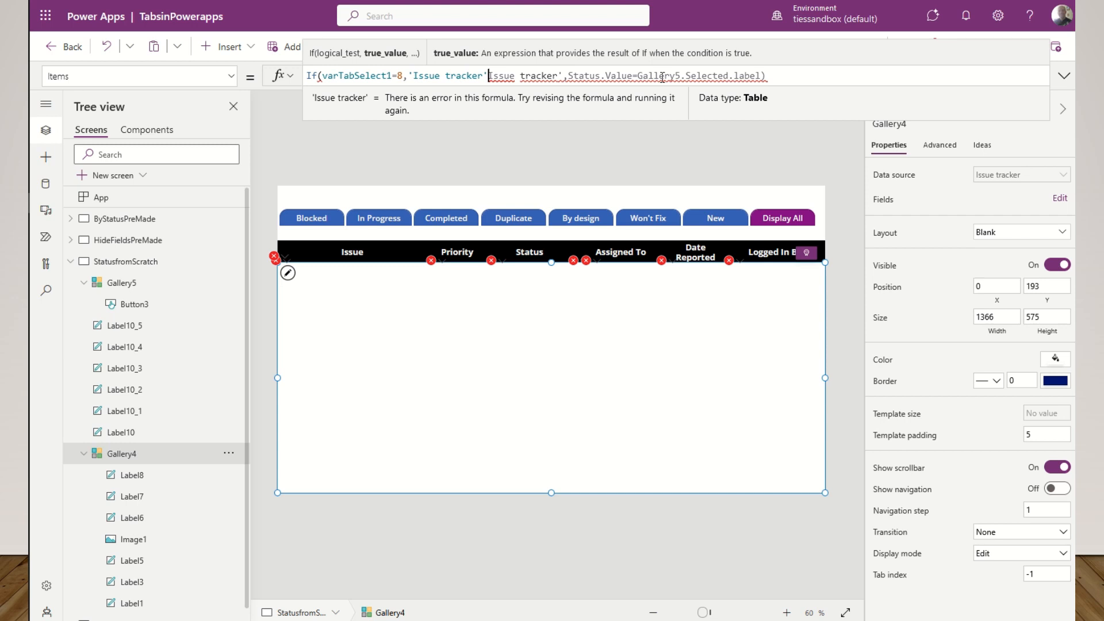
pyautogui.write(',')
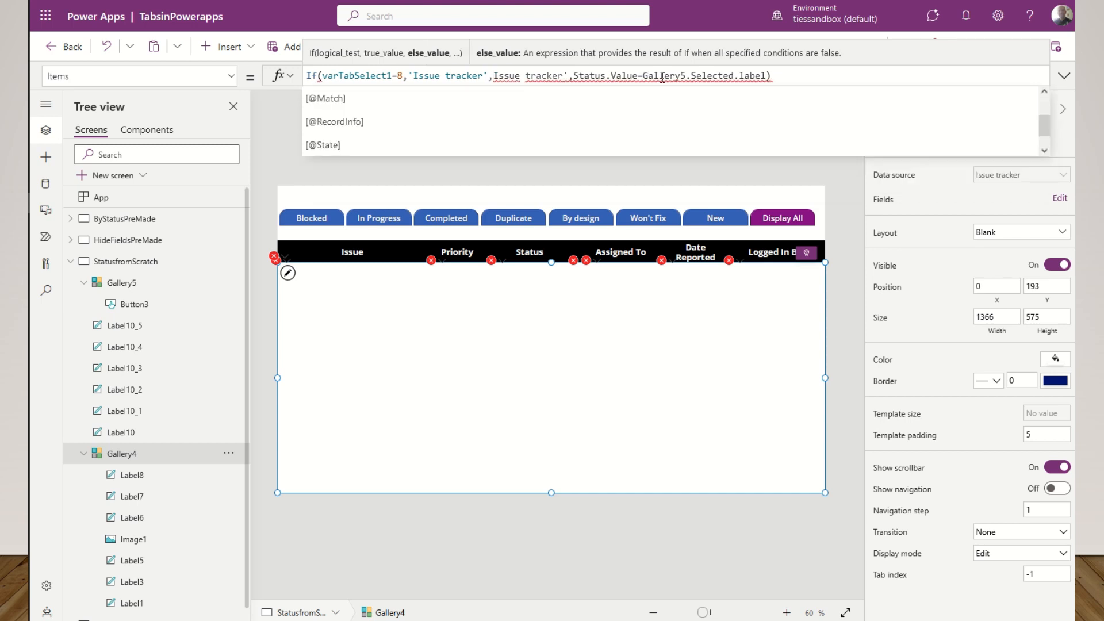
# - Make Filter('Issue tracker',Status.Value=Gallery5.Selected.label) the If function's else value and close the formula
pyautogui.write('filter')
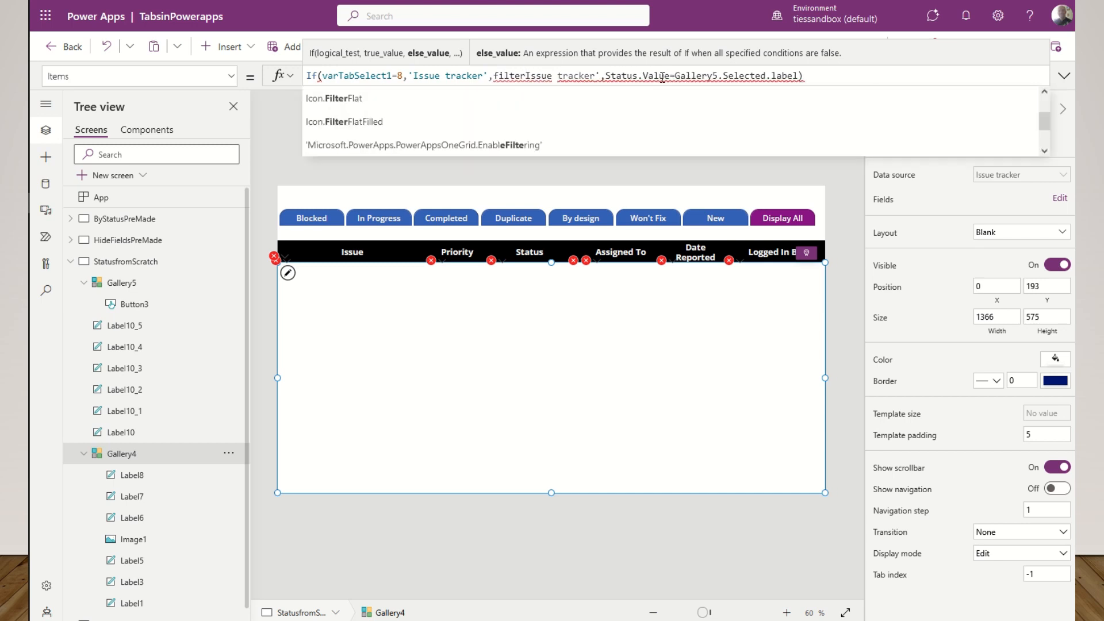
pyautogui.write("('")
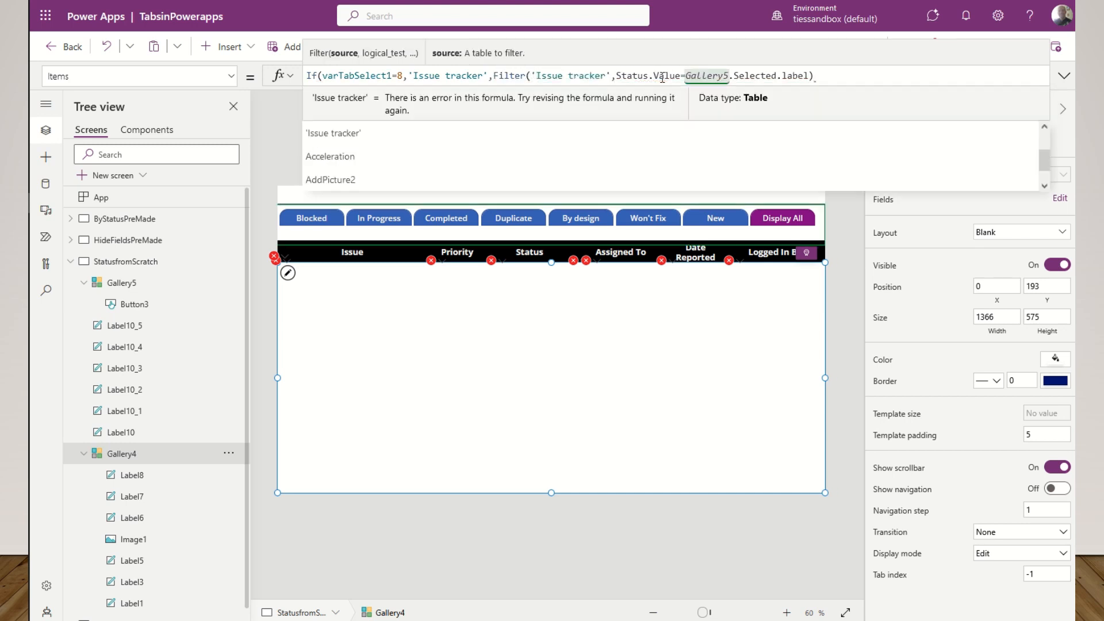
pyautogui.press('End')
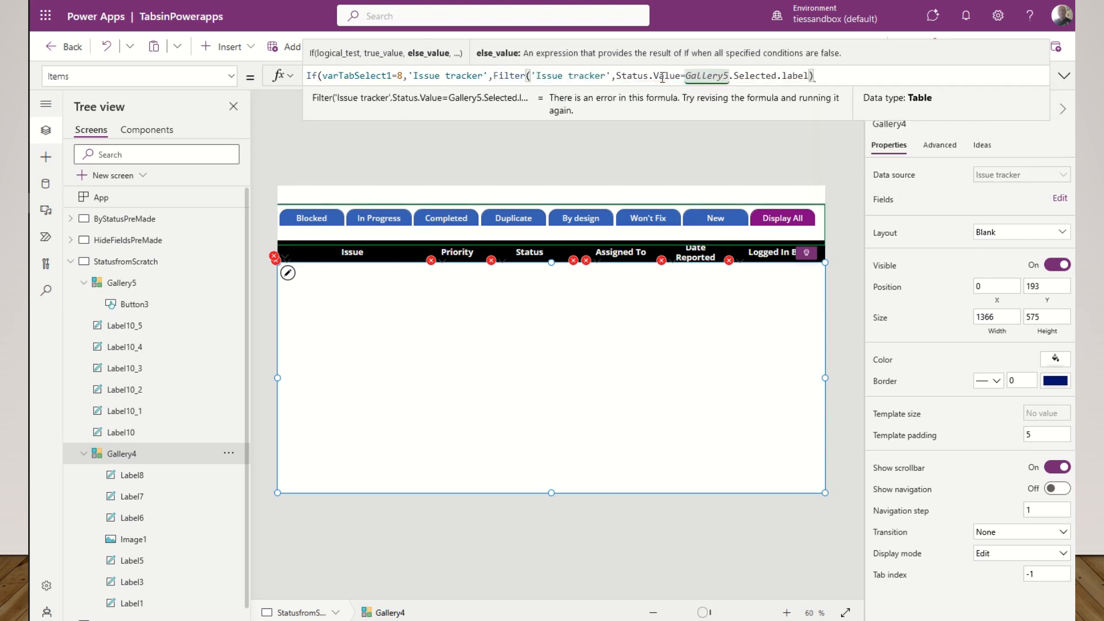
pyautogui.write(')')
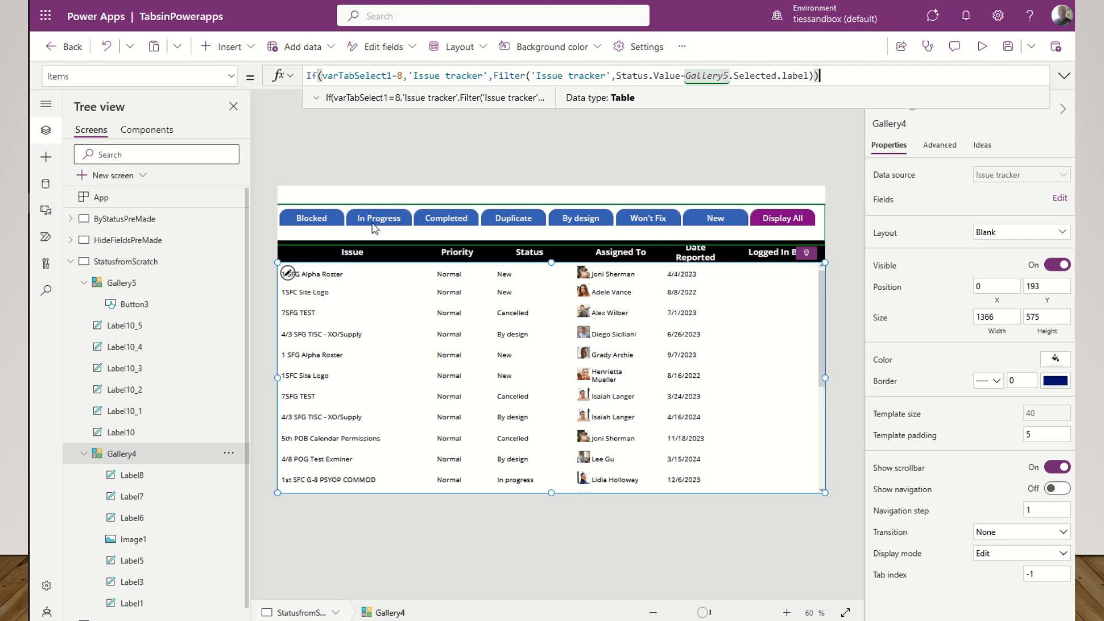
# - Test the In Progress and Display All tabs on the canvas and review the issue gallery's Items formula
pyautogui.press('alt')
pyautogui.press('alt')
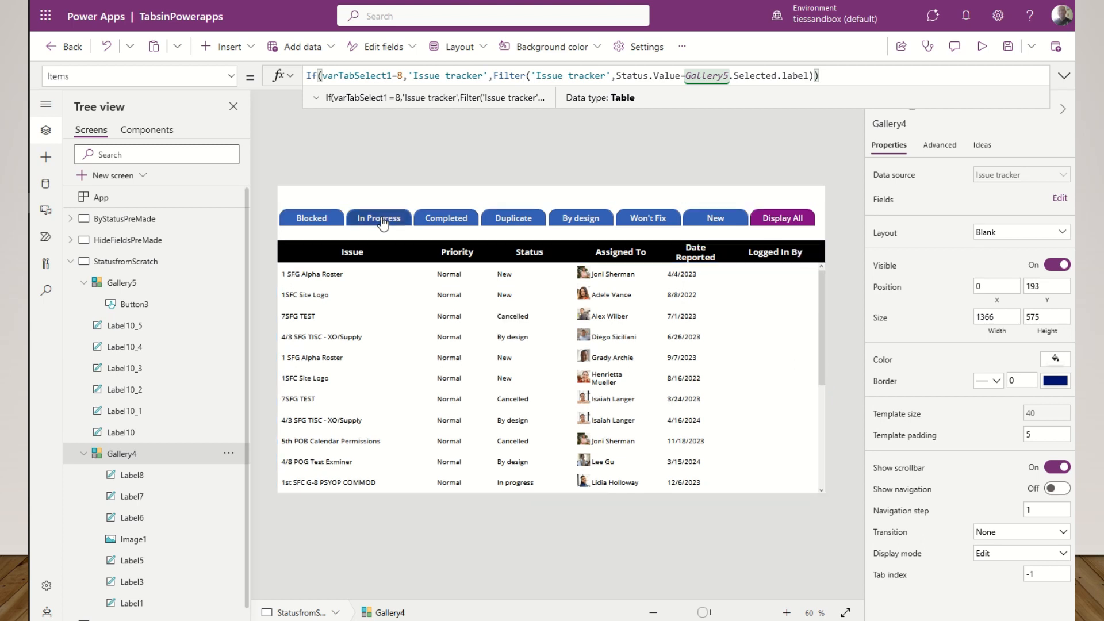
pyautogui.keyDown('alt'); pyautogui.click(383, 223); pyautogui.keyUp('alt')
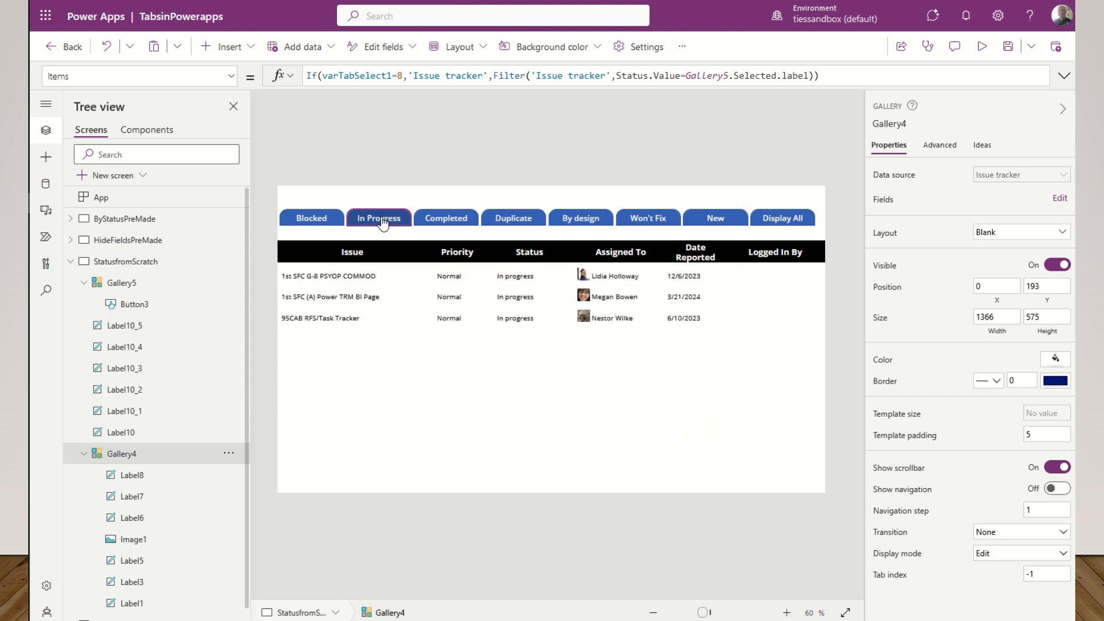
pyautogui.click(792, 224)
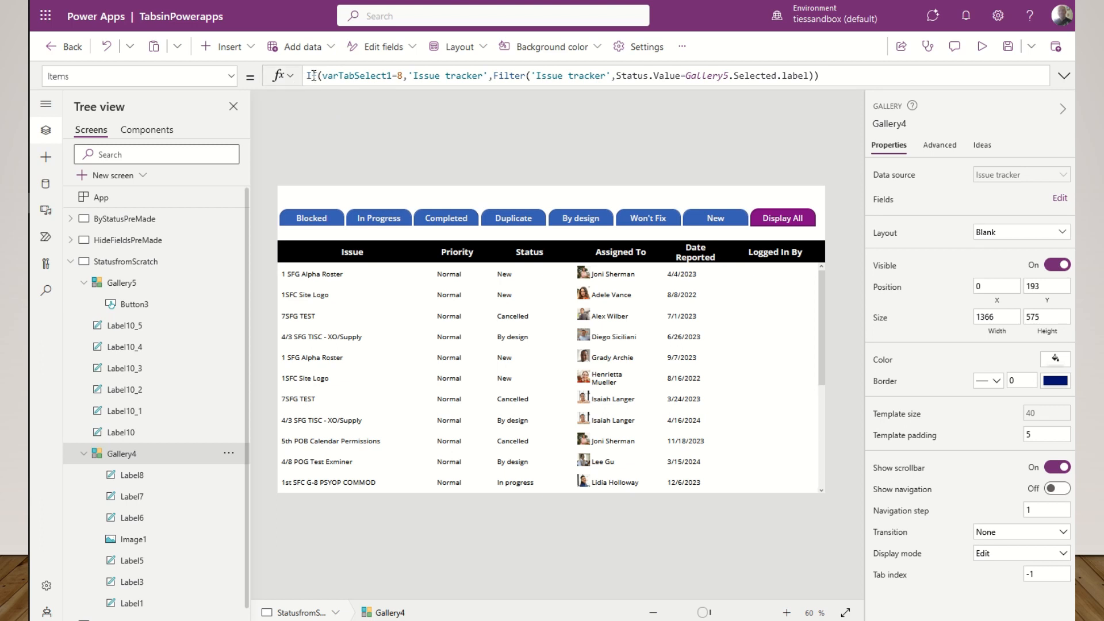
pyautogui.moveTo(324, 77); pyautogui.dragTo(819, 75)
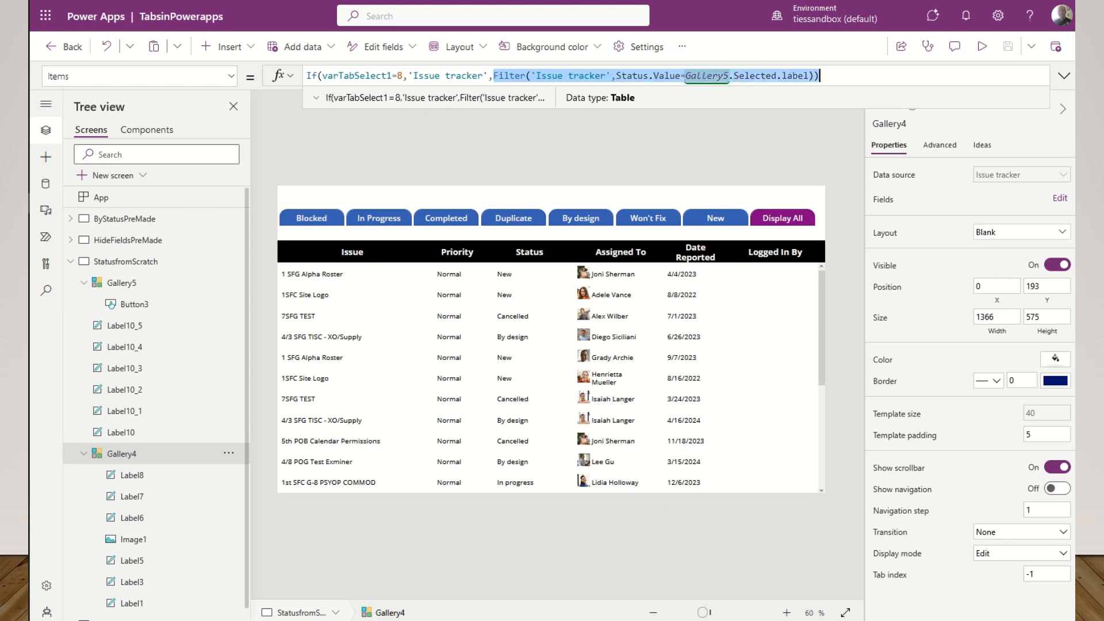
pyautogui.click(567, 463)
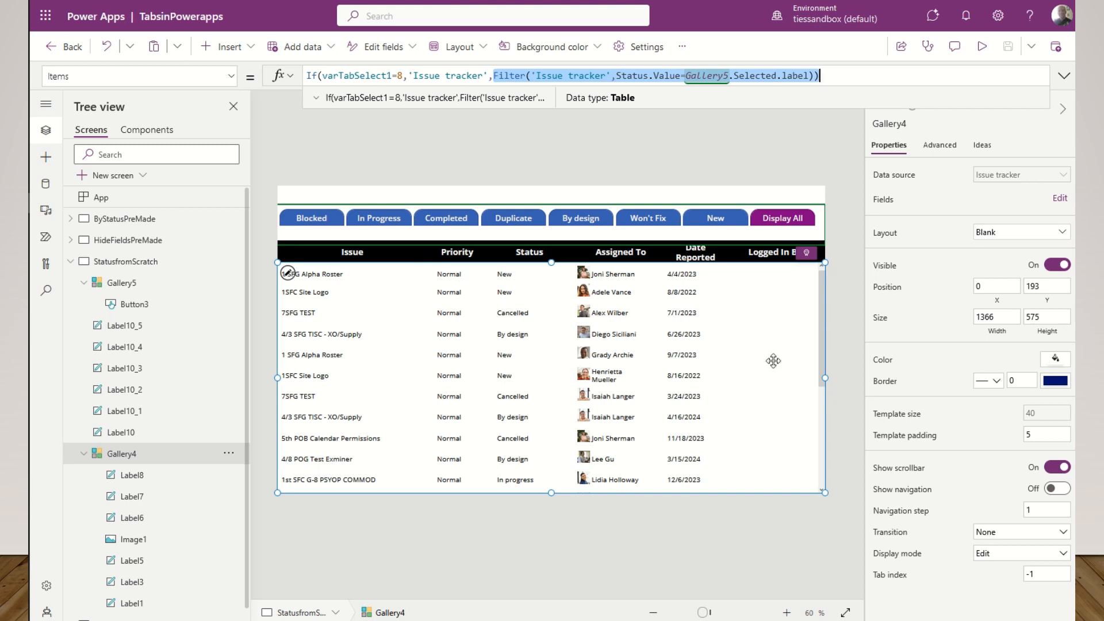
# - Shorten the tab gallery Gallery5 from its upper edge to a height of 59 at Y 87, bringing the tabs down to the header row
pyautogui.click(601, 208)
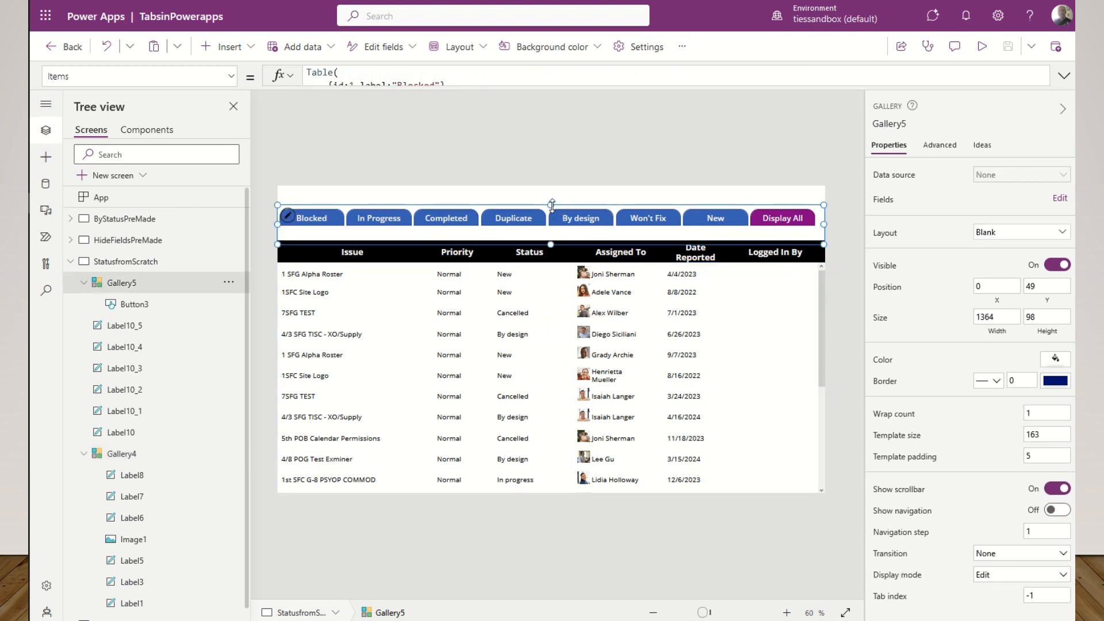
pyautogui.moveTo(551, 205); pyautogui.dragTo(553, 219)
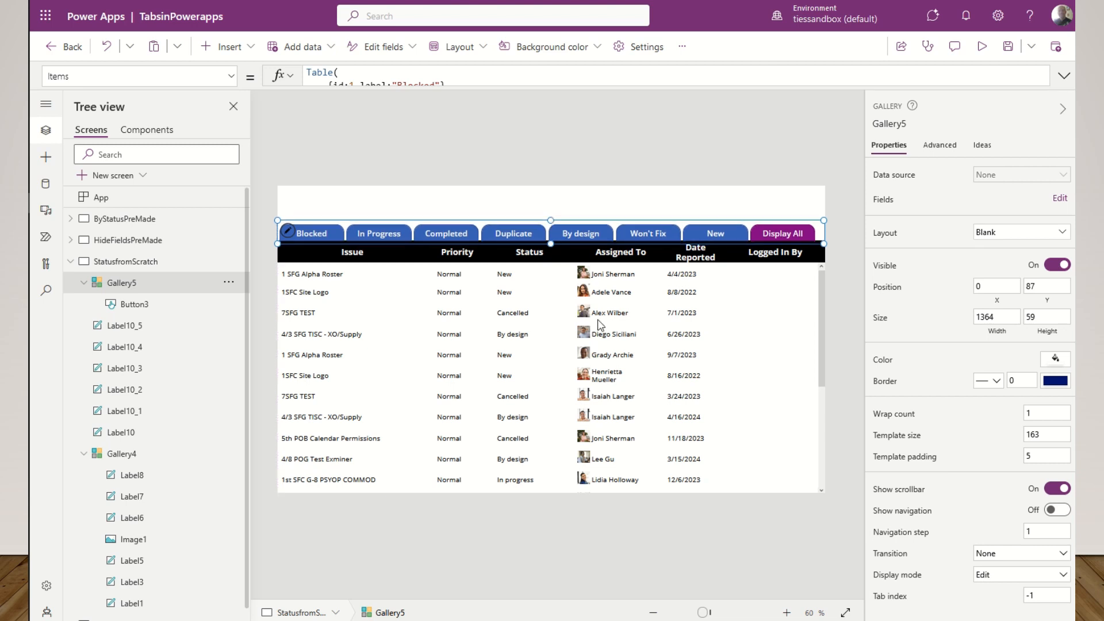
# - Set the StatusfromScratch screen's fill to the light green theme color RGBA(232, 244, 217, 1)
pyautogui.click(696, 204)
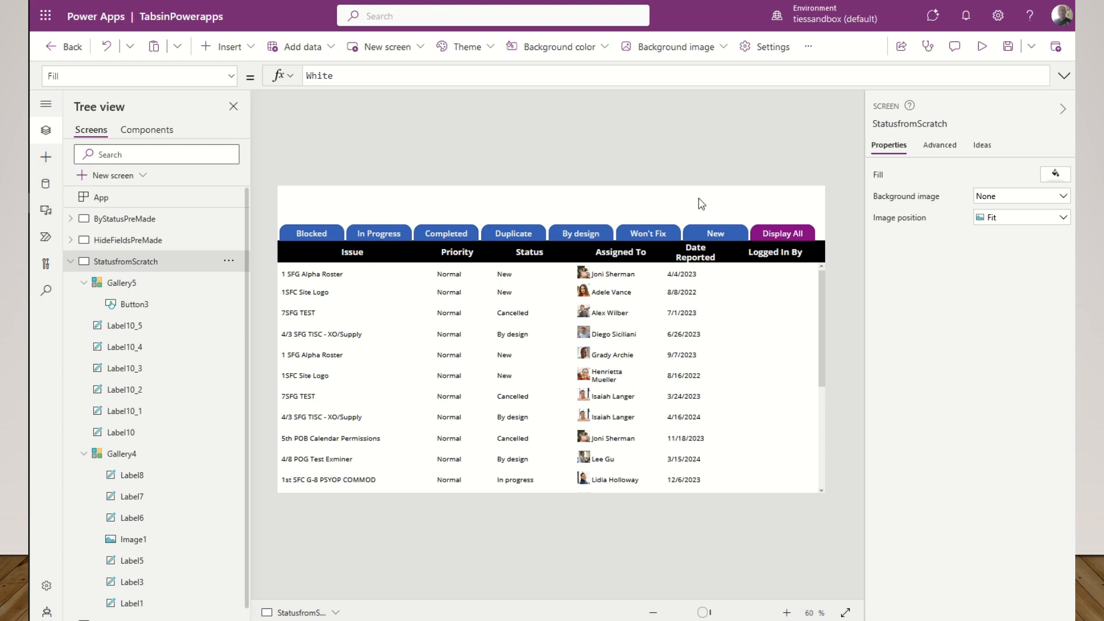
pyautogui.click(1056, 173)
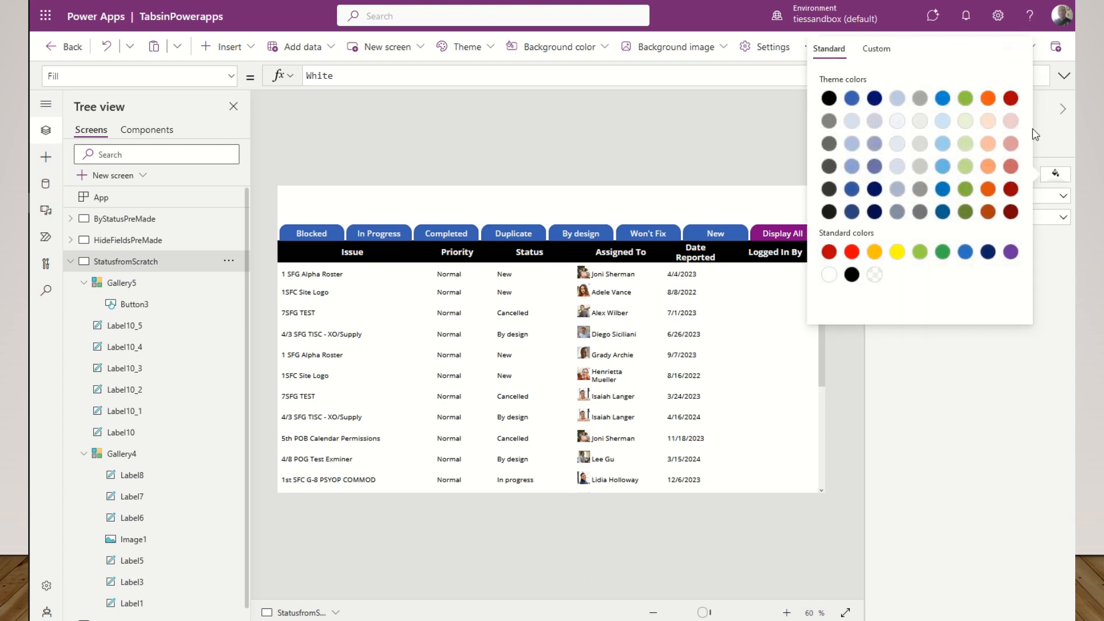
pyautogui.click(965, 121)
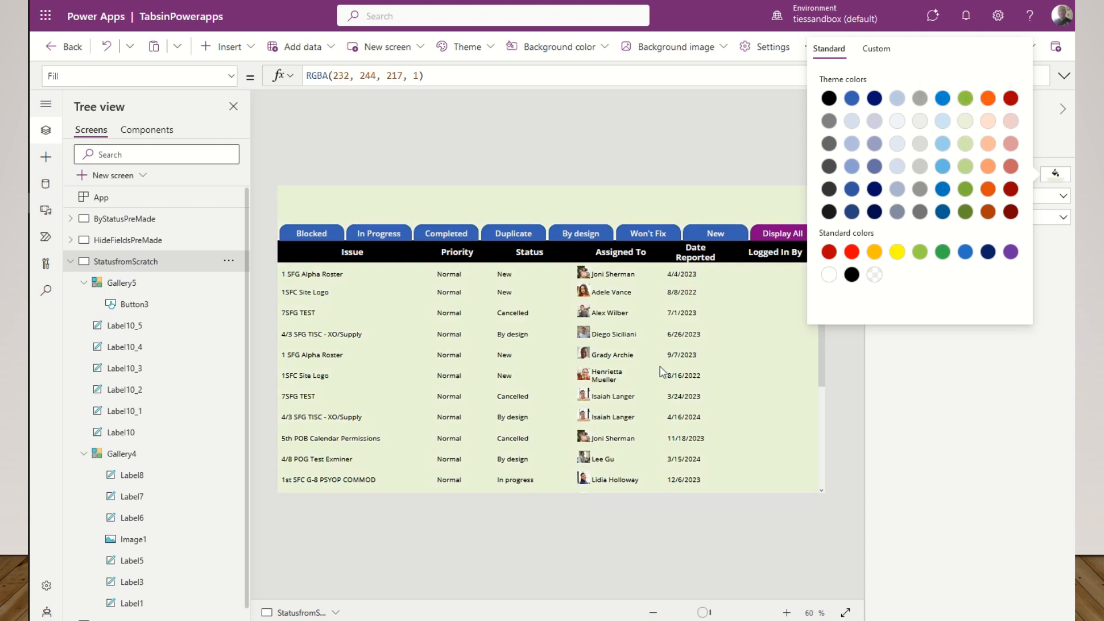
pyautogui.click(667, 204)
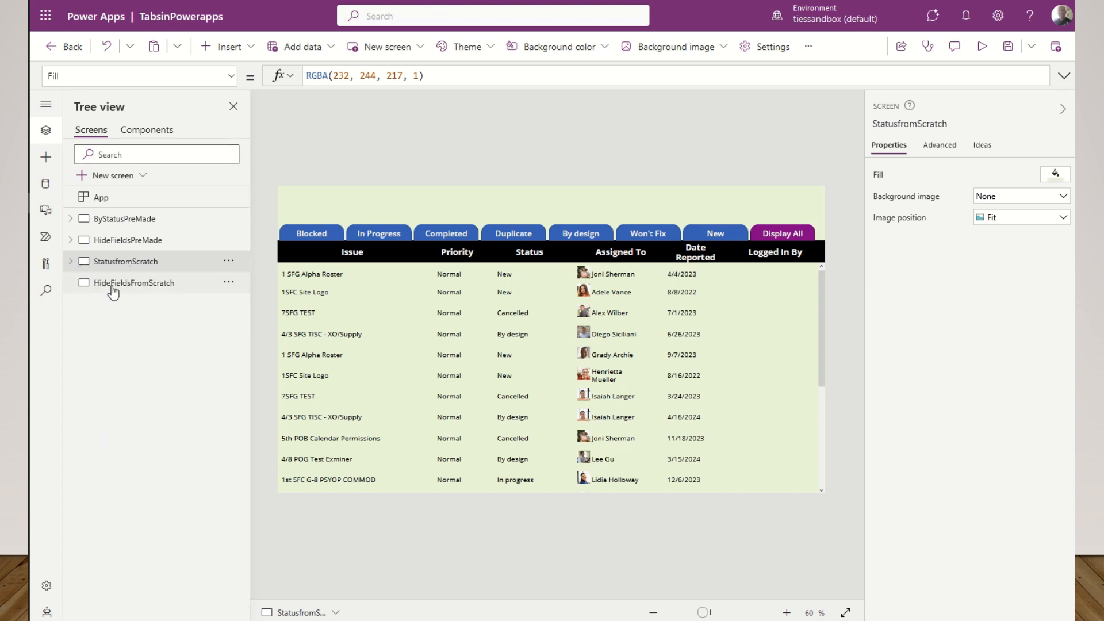
# - Open the empty HideFieldsFromScratch screen
pyautogui.click(113, 288)
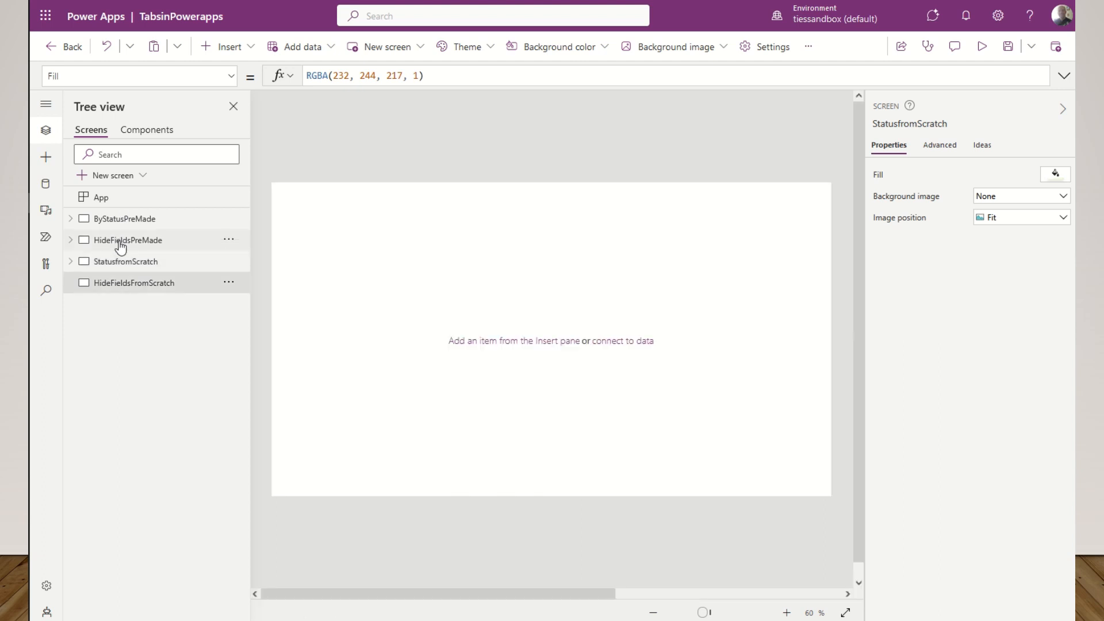
# - Check the layout of the HideFieldsPreMade screen and insert an edit form on the HideFieldsFromScratch screen
pyautogui.click(121, 246)
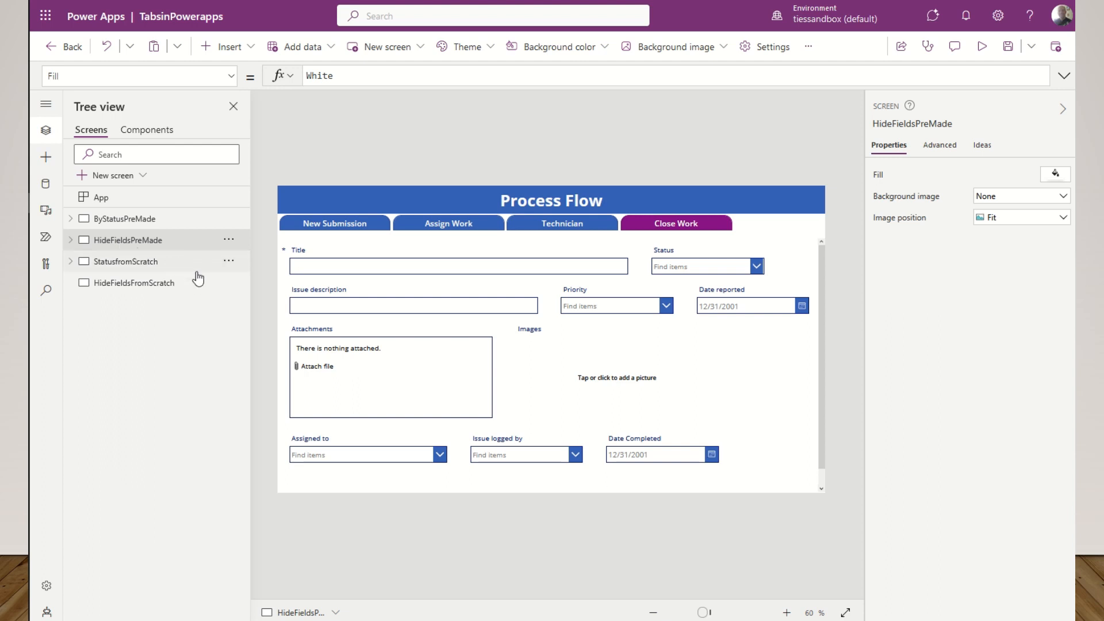
pyautogui.click(159, 287)
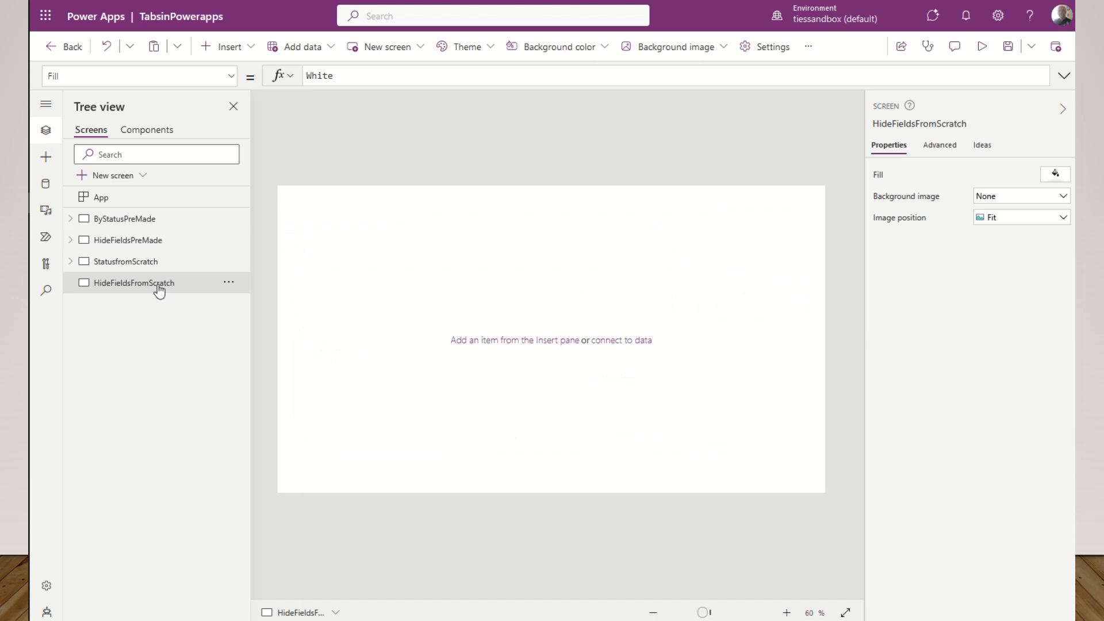
pyautogui.click(248, 47)
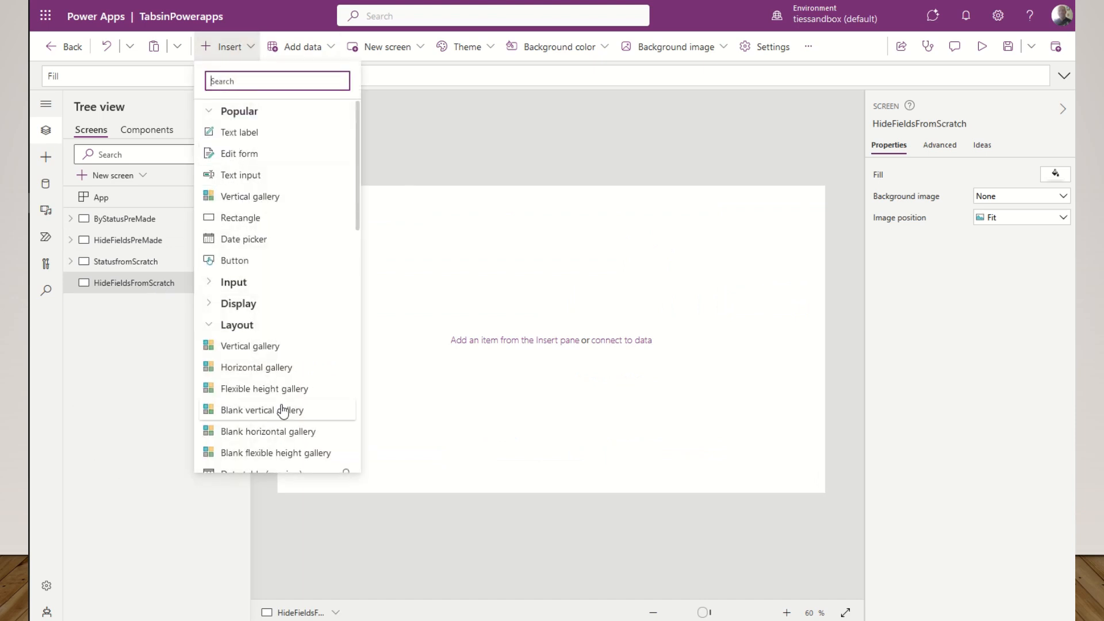
pyautogui.click(212, 283)
pyautogui.scroll(-5, 260, 326)
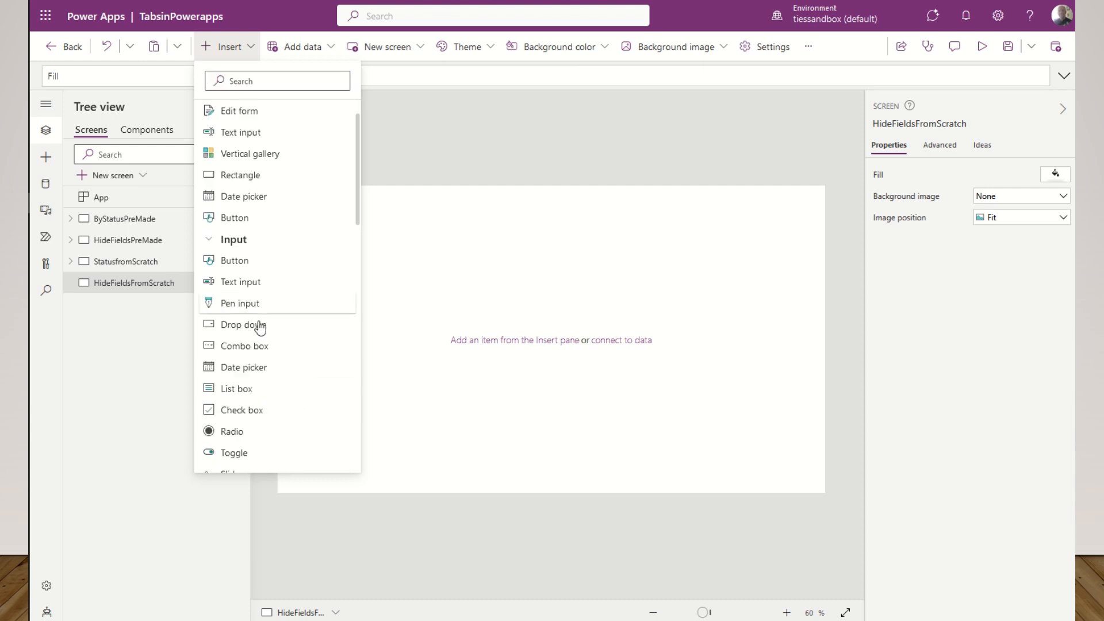
pyautogui.click(240, 325)
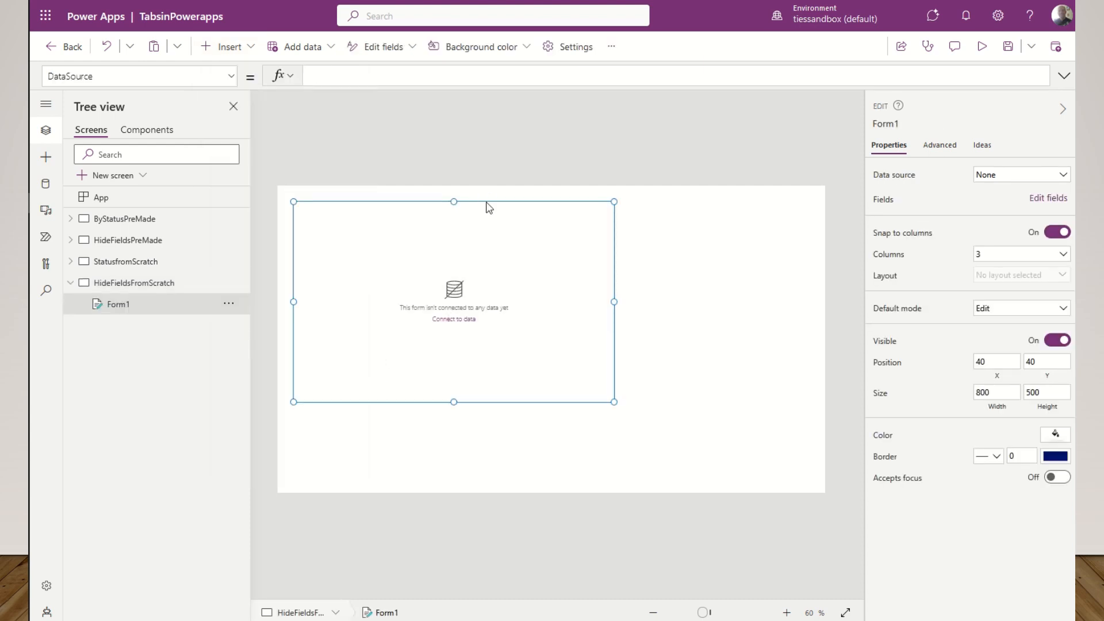
# - Fit the form to 1366 by 659 at X 0, Y 109 and connect it to the Issue tracker data source
pyautogui.moveTo(485, 199); pyautogui.dragTo(469, 292)
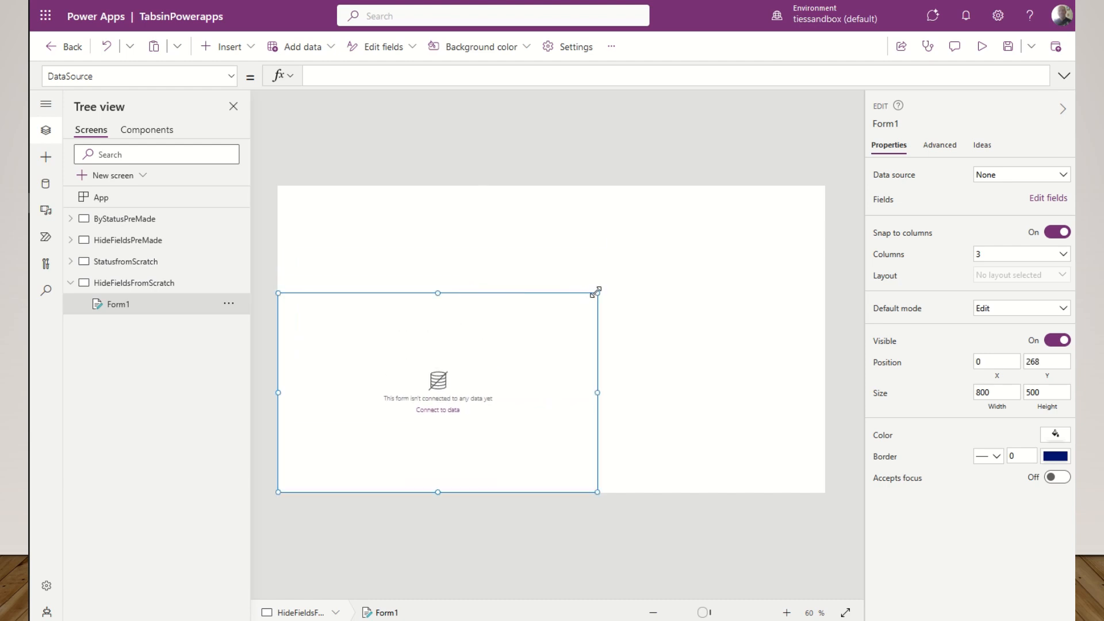
pyautogui.moveTo(597, 293); pyautogui.dragTo(831, 231)
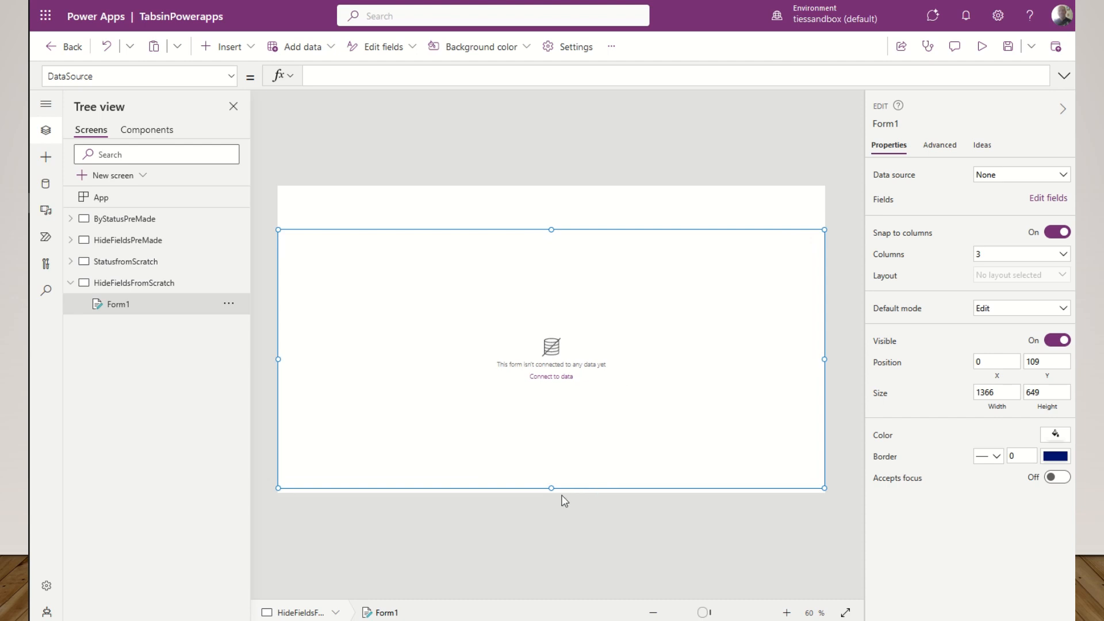
pyautogui.moveTo(553, 490); pyautogui.dragTo(552, 493)
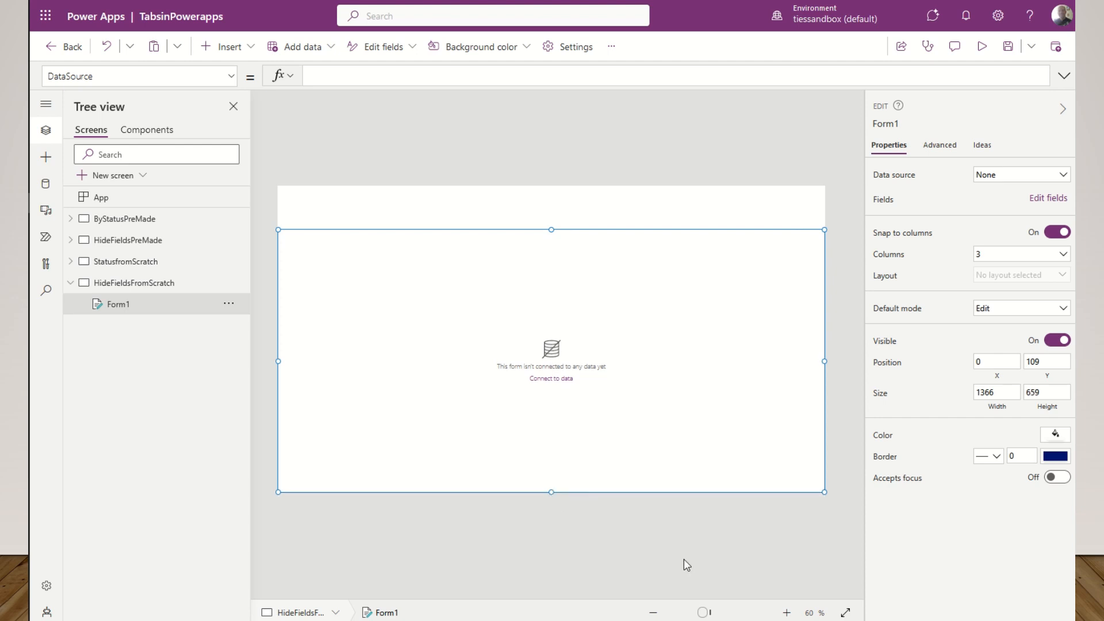
pyautogui.click(993, 181)
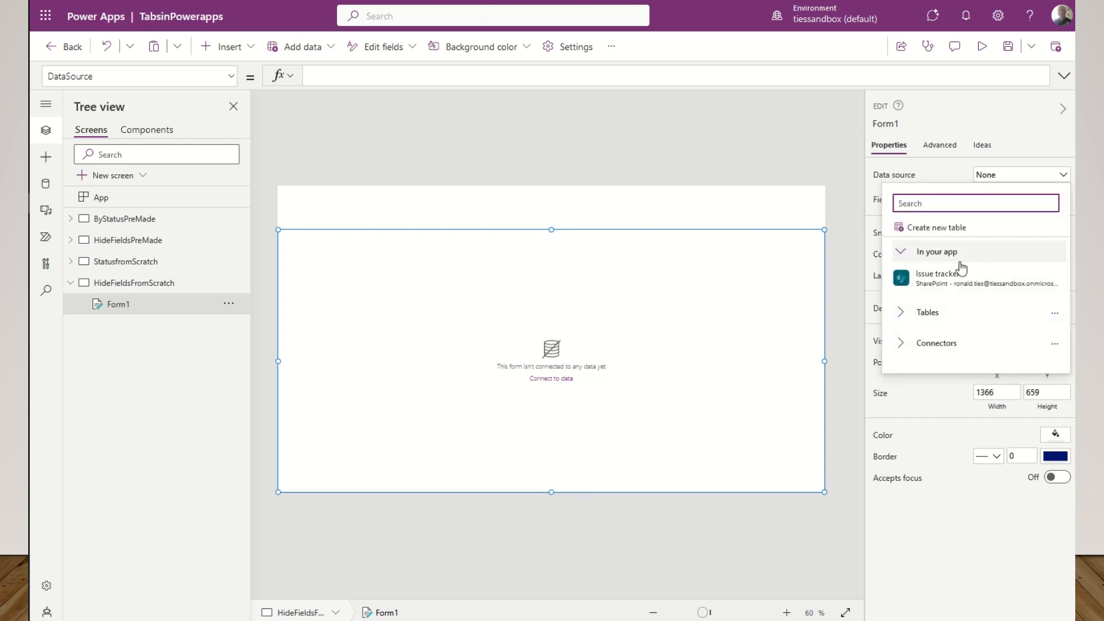
pyautogui.click(959, 277)
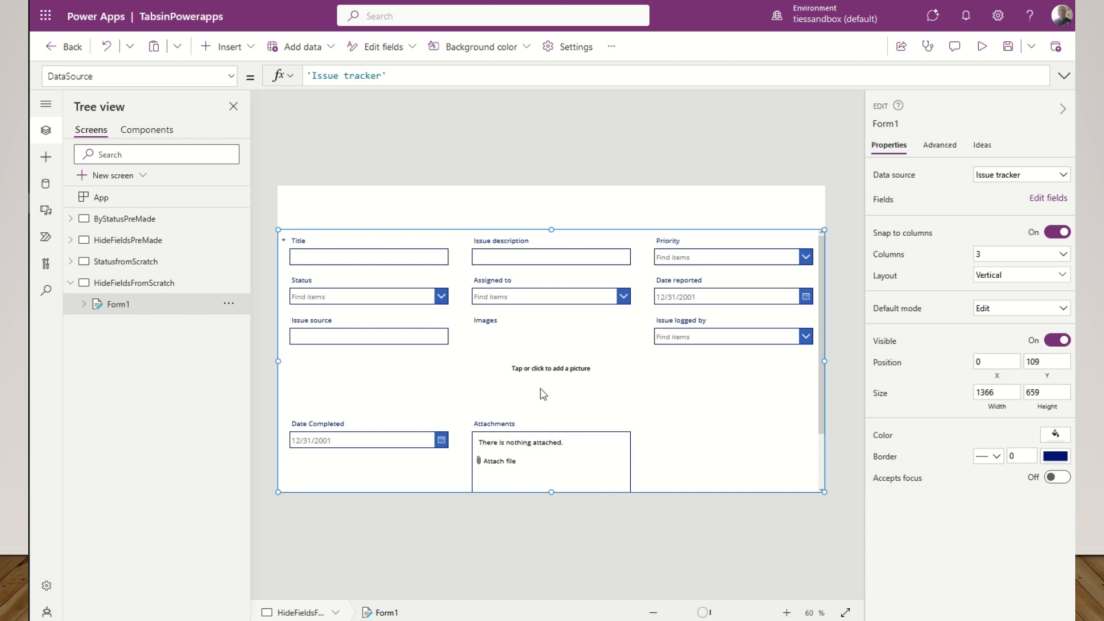
# - Move the form's Images card after the Attachments card, and set the form to 12 columns with Snap to columns off
pyautogui.click(536, 364)
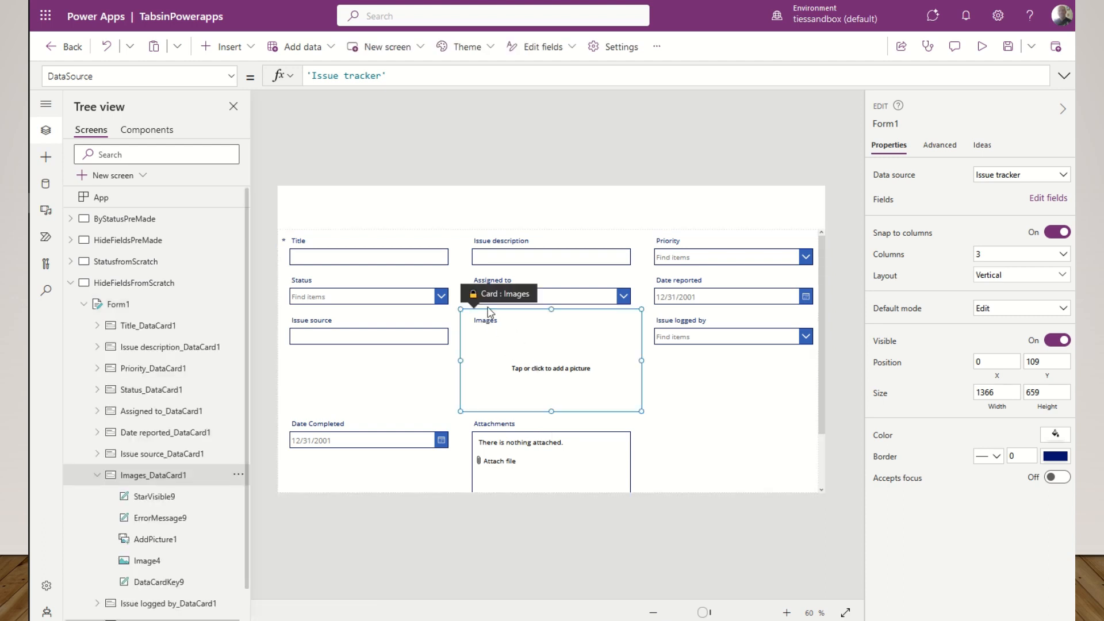
pyautogui.moveTo(498, 287); pyautogui.dragTo(695, 561)
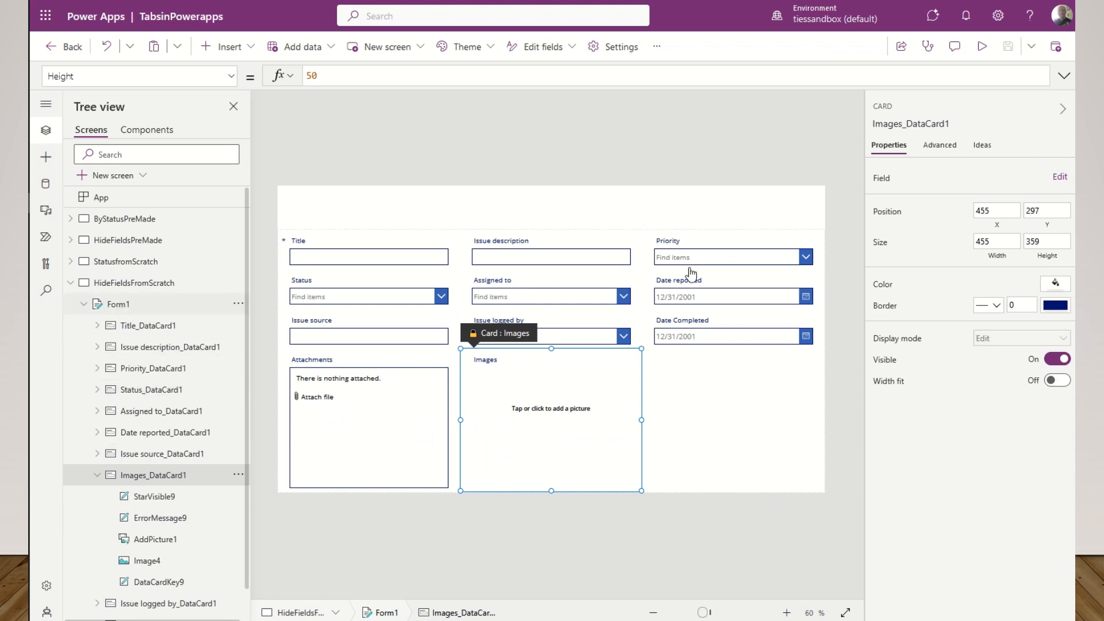
pyautogui.click(692, 273)
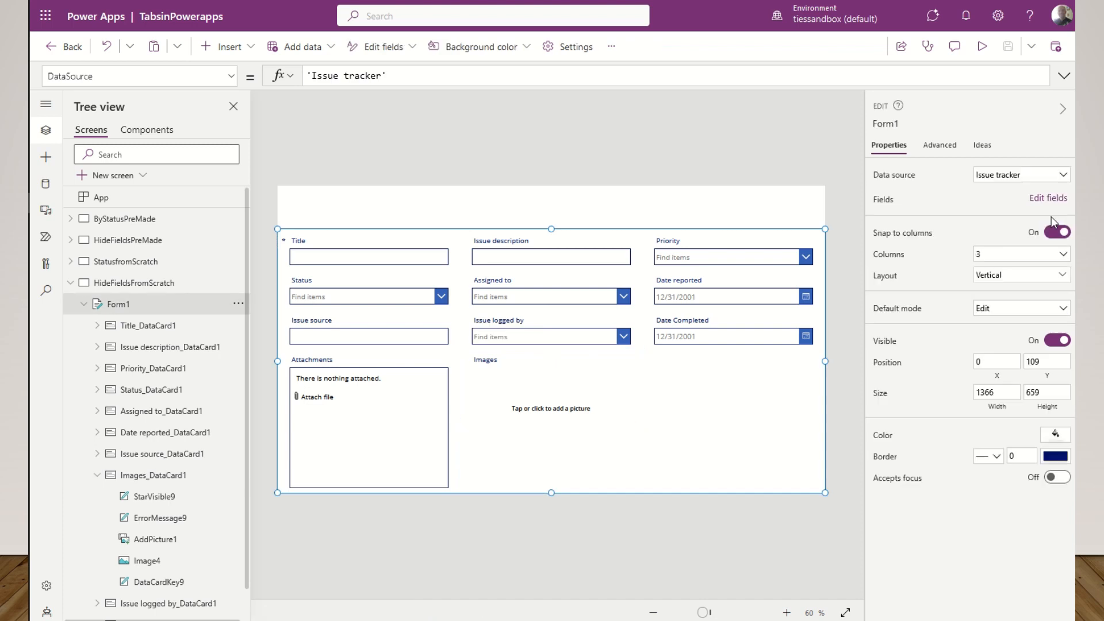
pyautogui.click(1051, 262)
pyautogui.click(1012, 349)
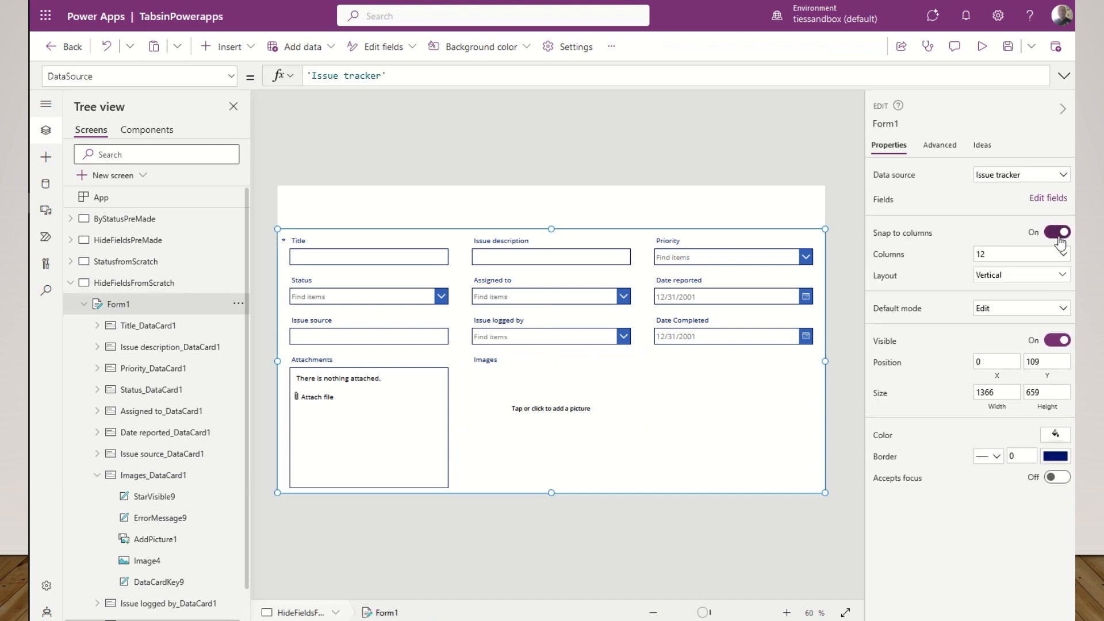
pyautogui.click(1058, 234)
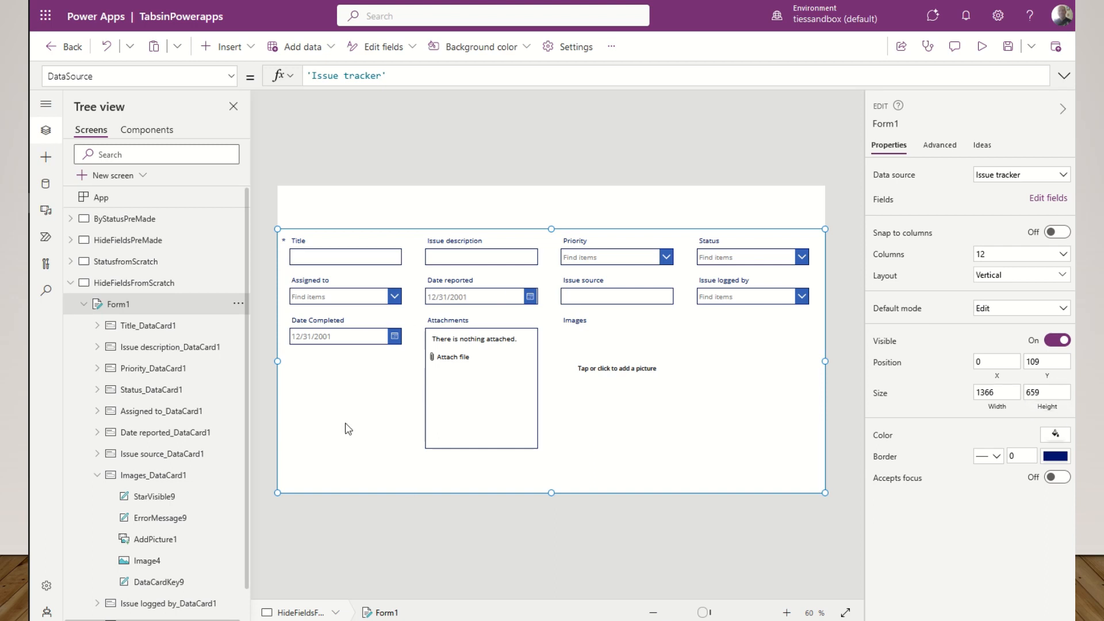
# - Widen the Title and Issue description cards to 904 and place the Status card, 339 wide, beside Title in the first row
pyautogui.click(409, 253)
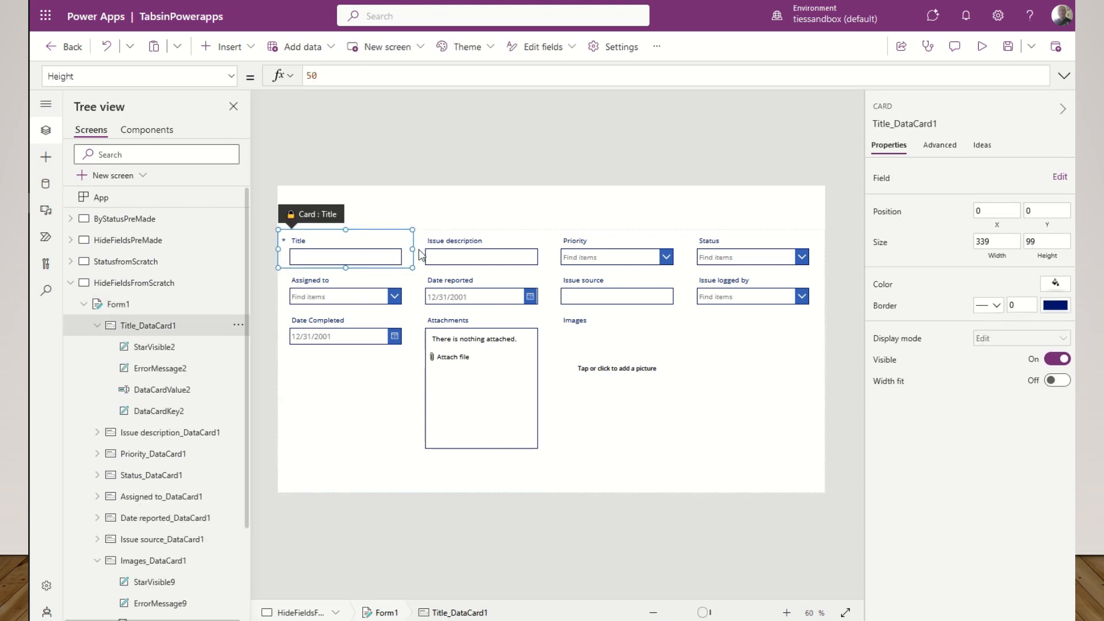
pyautogui.moveTo(413, 250); pyautogui.dragTo(637, 251)
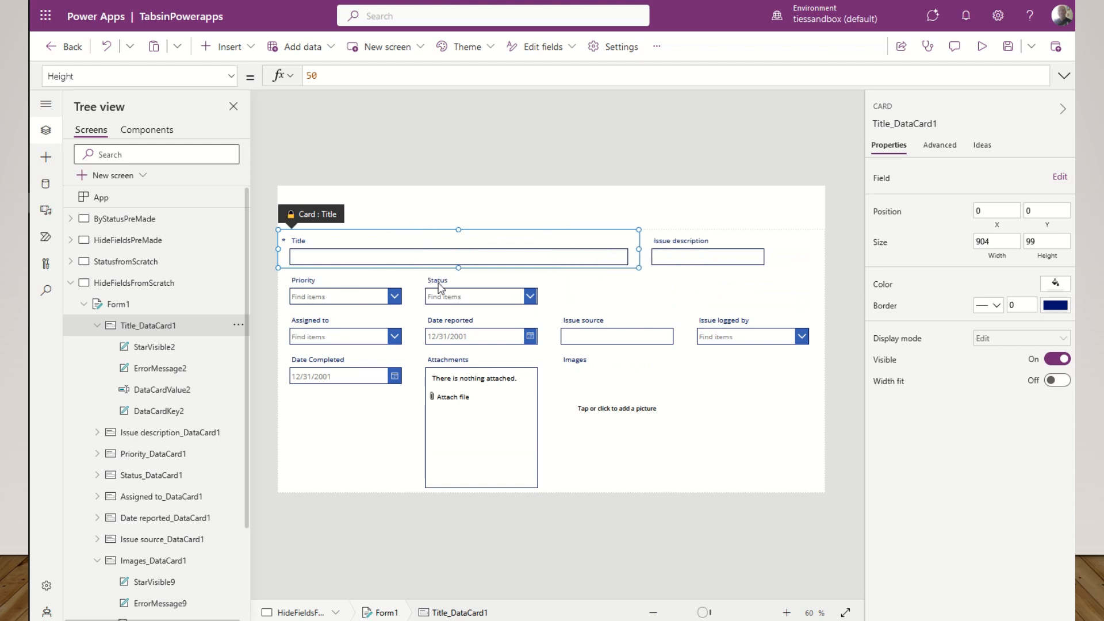
pyautogui.click(442, 285)
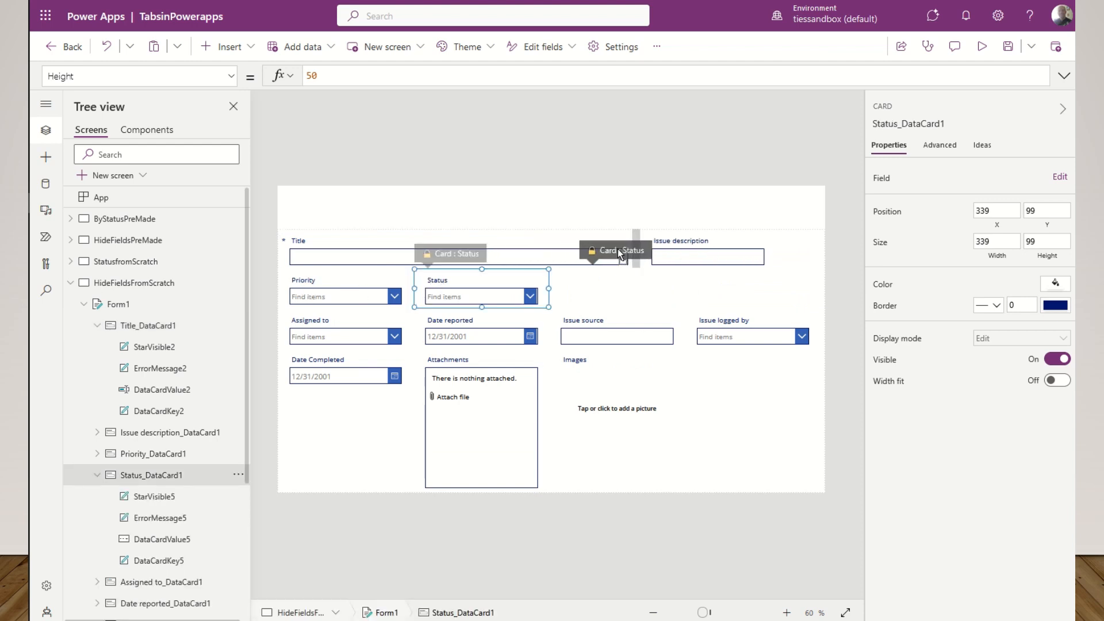
pyautogui.hotkey('ctrl', 'z')
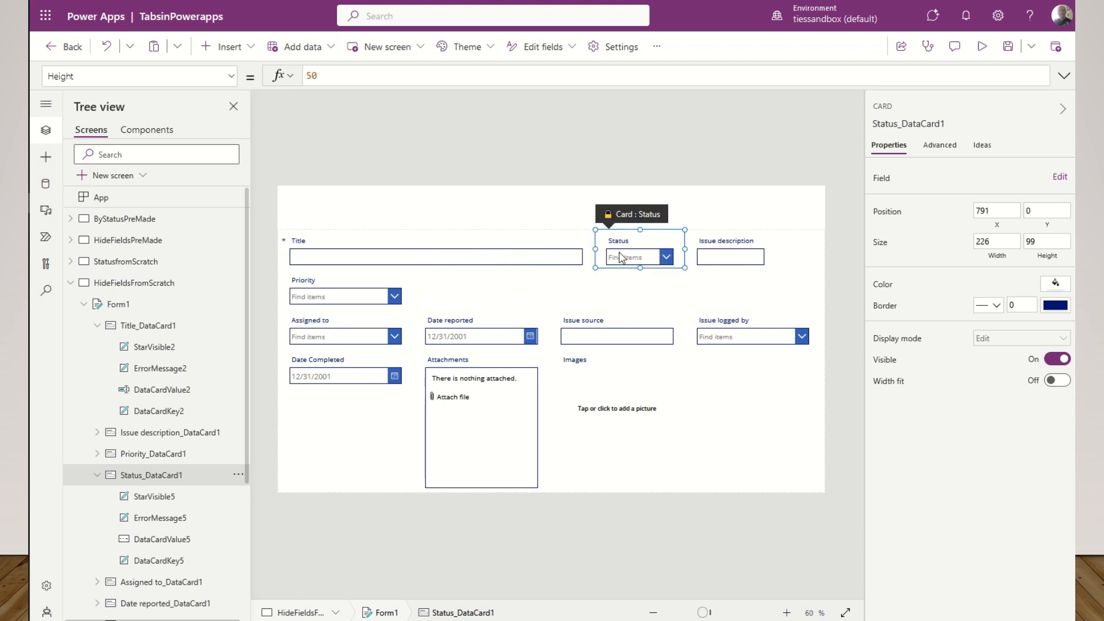
pyautogui.click(593, 260)
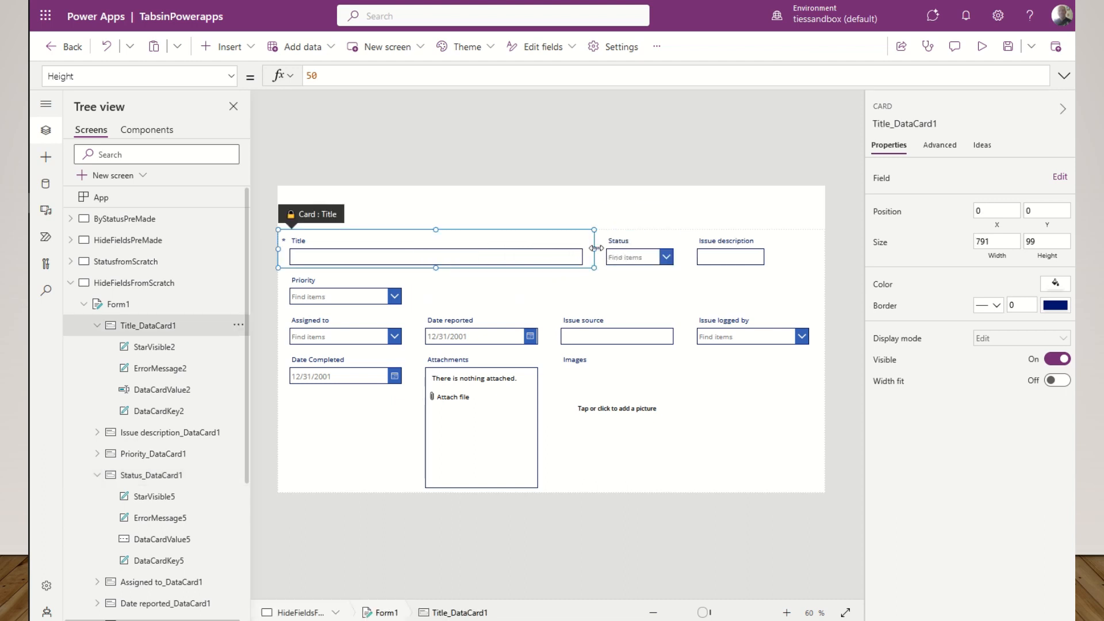
pyautogui.moveTo(595, 248); pyautogui.dragTo(640, 247)
pyautogui.click(707, 253)
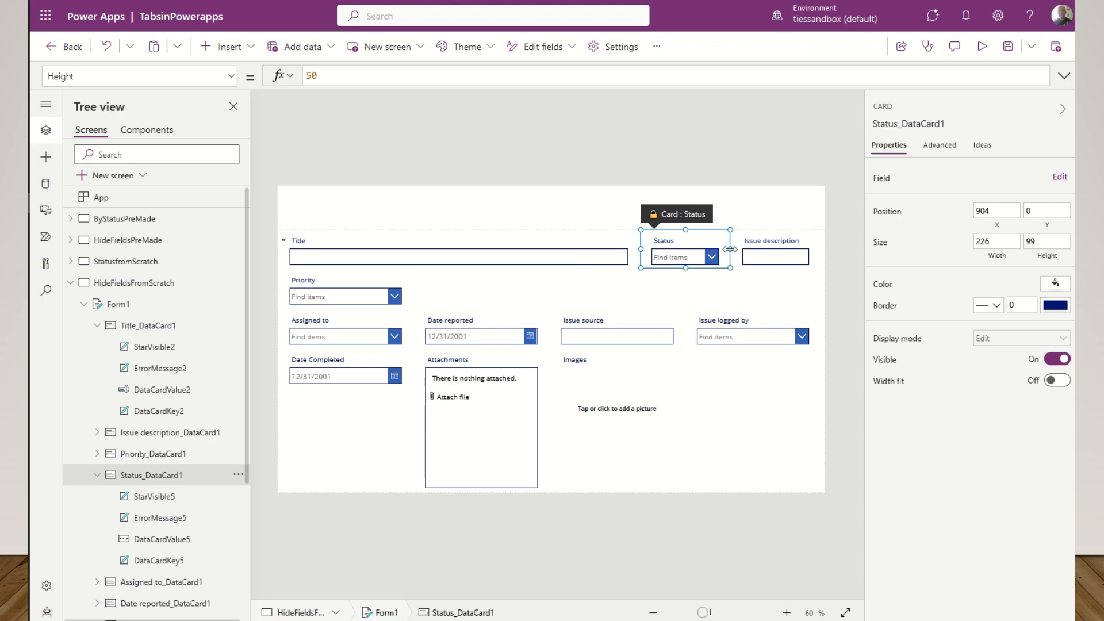
pyautogui.moveTo(729, 249); pyautogui.dragTo(774, 249)
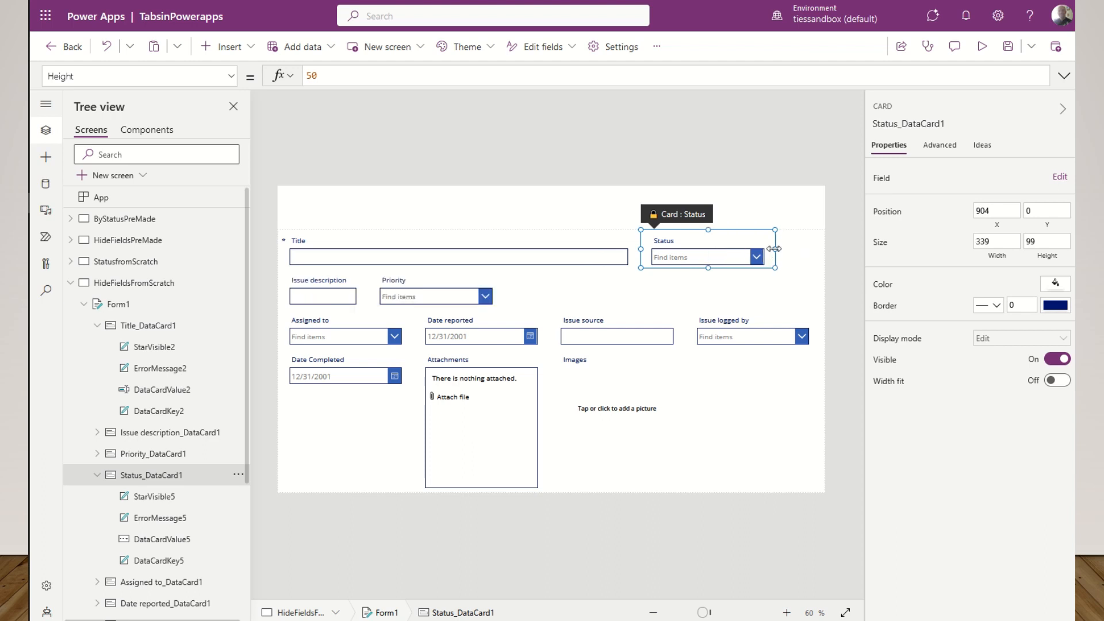
pyautogui.click(336, 304)
pyautogui.moveTo(368, 288); pyautogui.dragTo(655, 289)
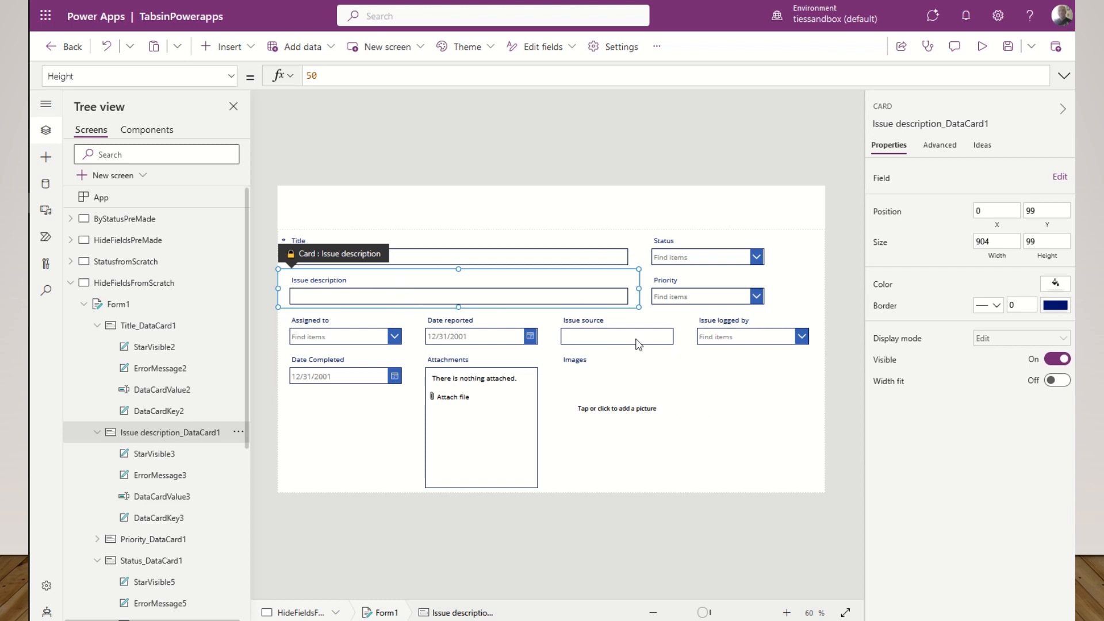
# - Delete the Issue source card and move the Date Completed card to the end of the third row, after Issue logged by
pyautogui.click(622, 325)
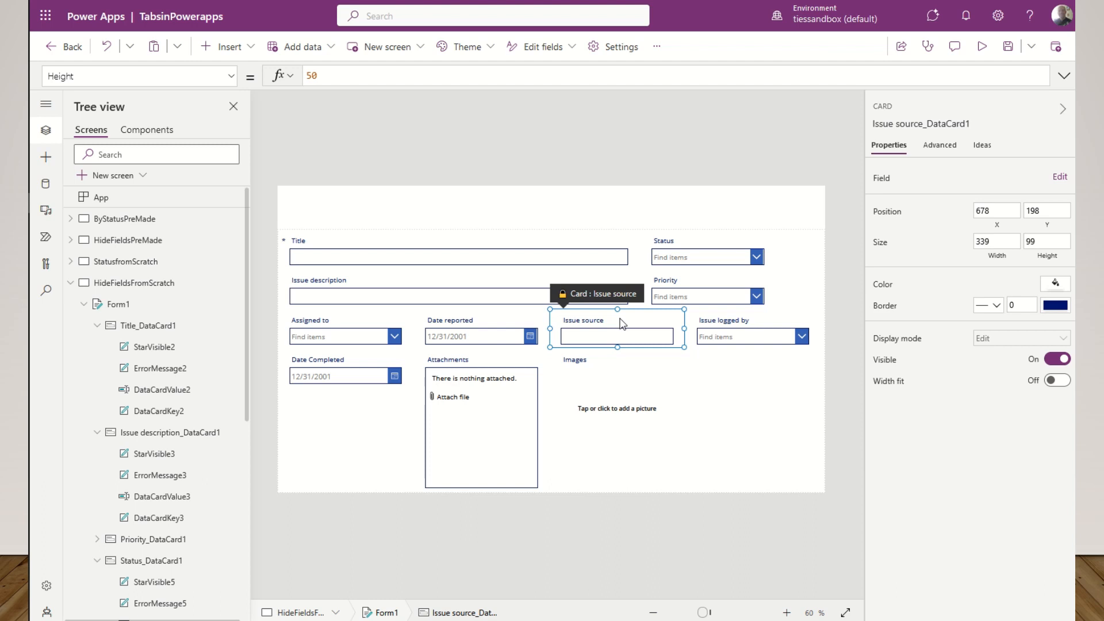
pyautogui.press('Delete')
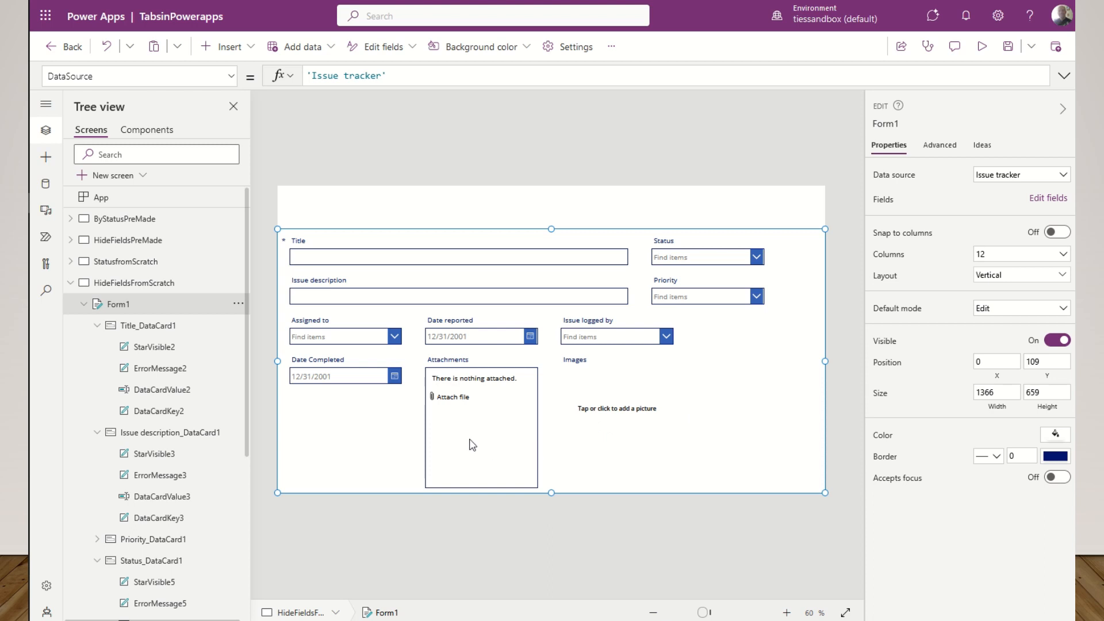
pyautogui.click(313, 361)
pyautogui.moveTo(323, 335); pyautogui.dragTo(686, 382)
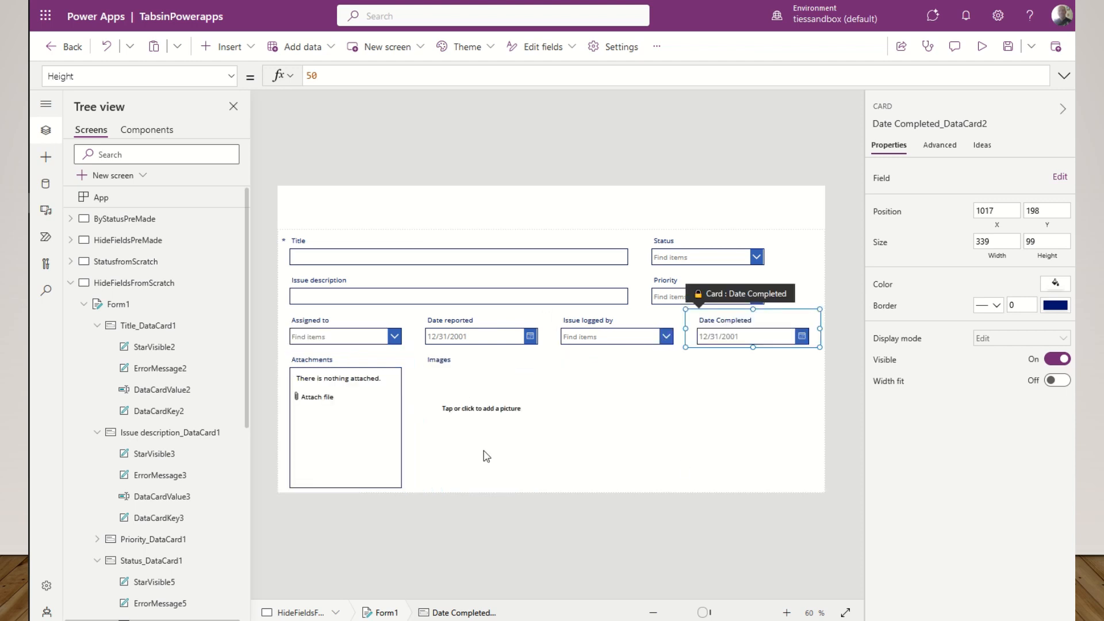
# - Widen the Attachments card to 565 and the Images card to 791 so they fill the form's last row
pyautogui.click(346, 434)
pyautogui.moveTo(415, 419); pyautogui.dragTo(520, 422)
pyautogui.click(567, 420)
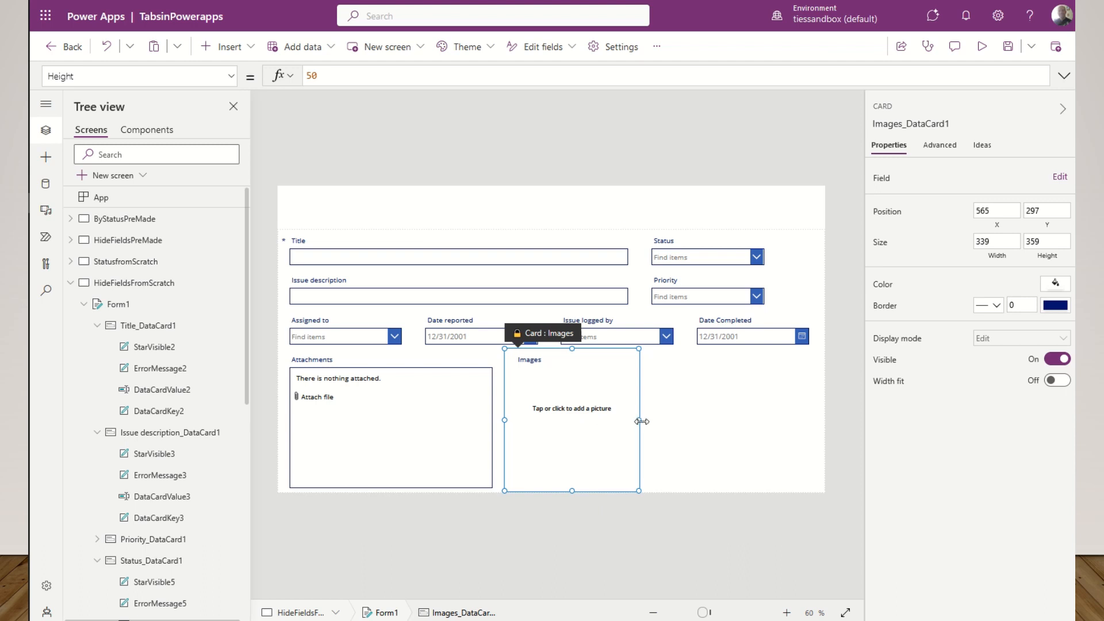
pyautogui.moveTo(641, 421); pyautogui.dragTo(811, 419)
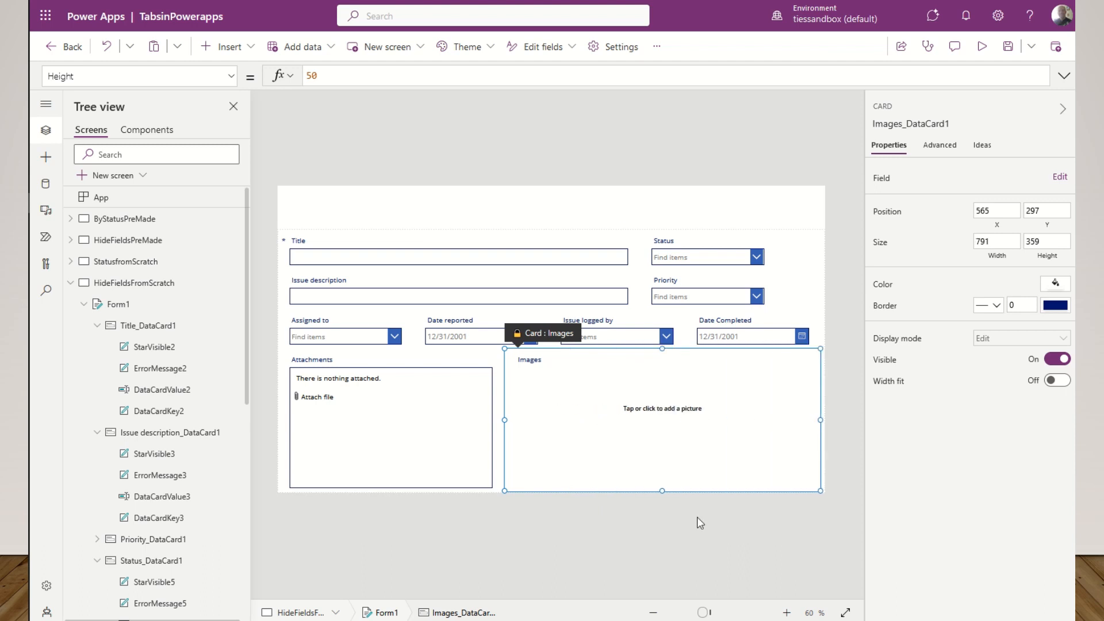
pyautogui.click(593, 216)
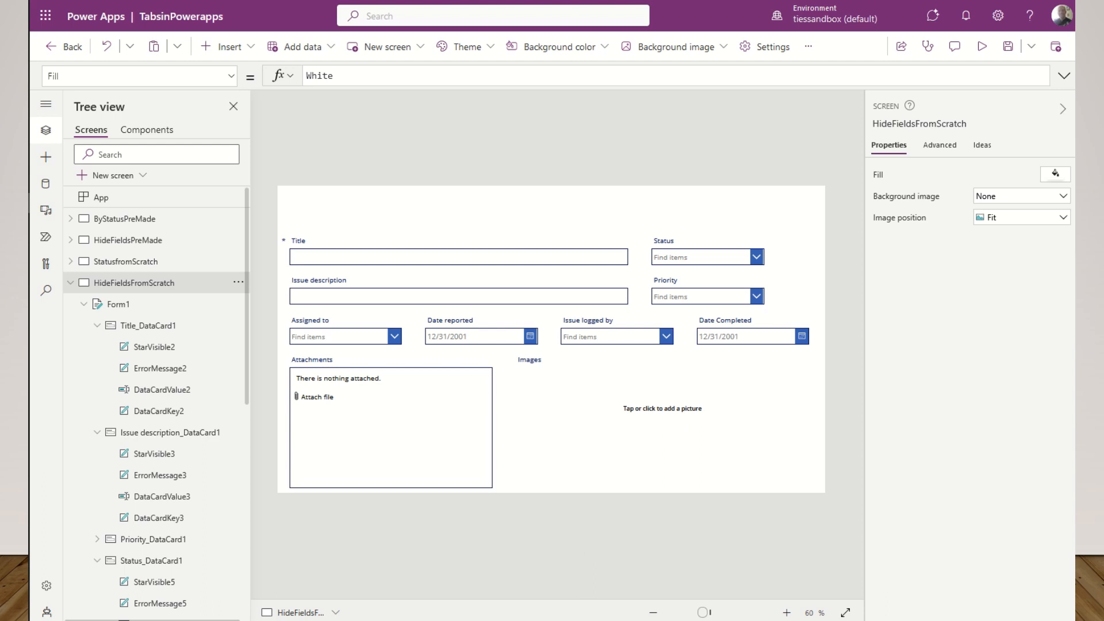
# - Copy the tab gallery Gallery5 from StatusfromScratch to the HideFieldsFromScratch screen and place it above the form at X 2, Y 50
pyautogui.click(149, 263)
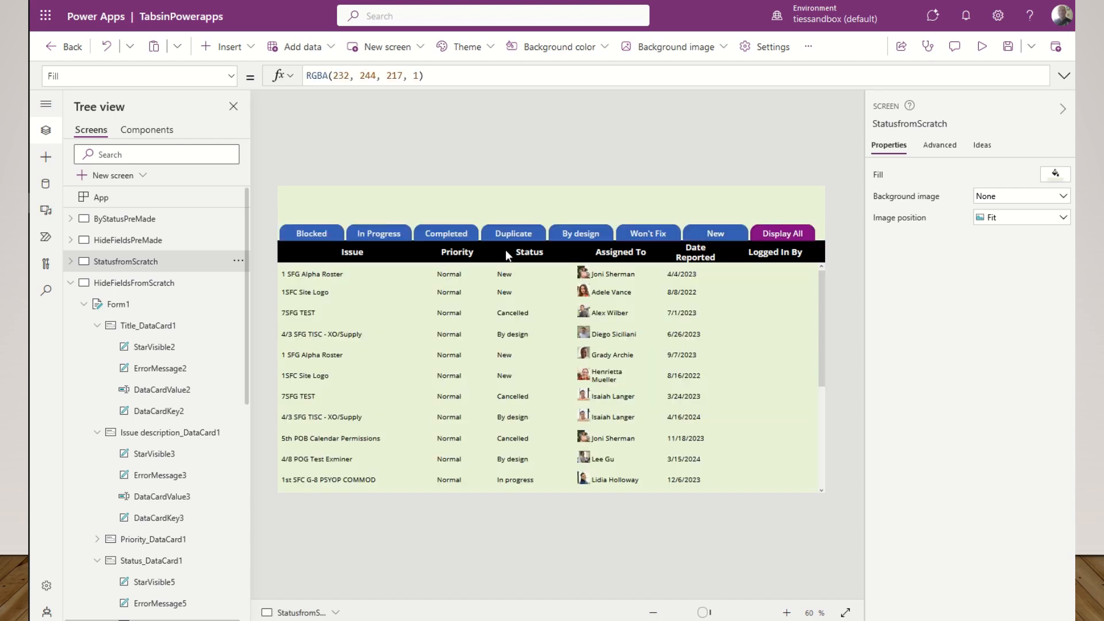
pyautogui.click(820, 228)
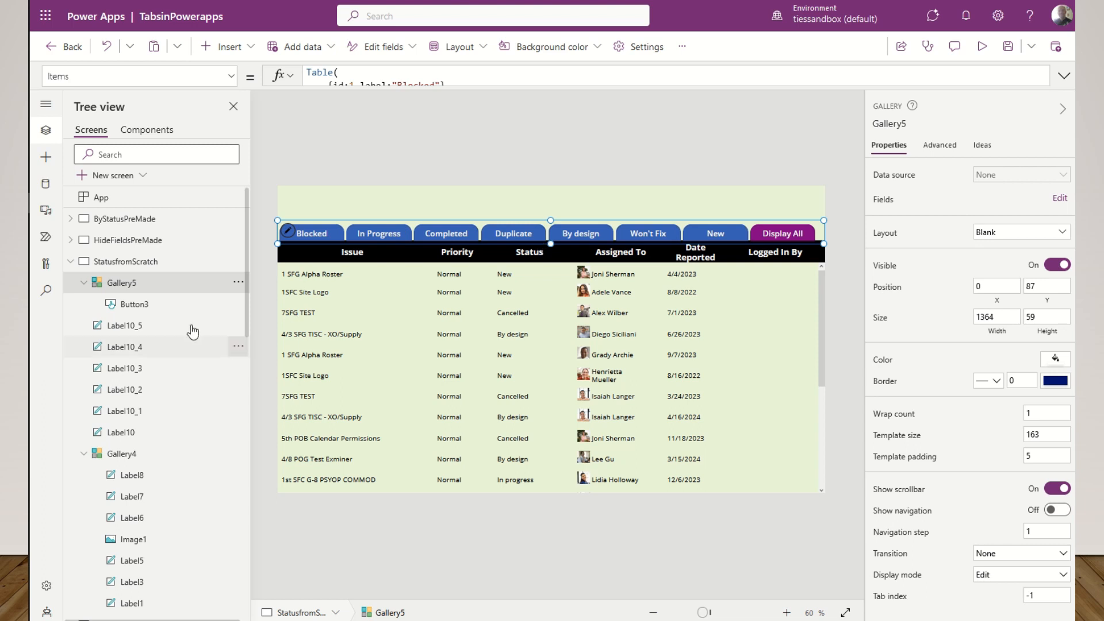
pyautogui.click(72, 261)
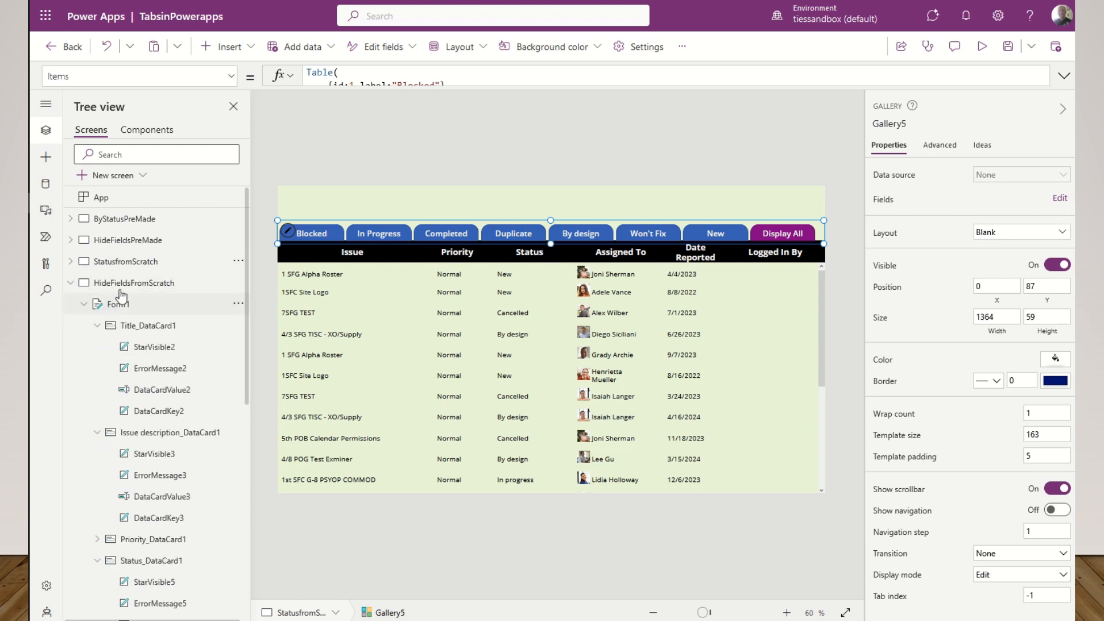
pyautogui.click(126, 284)
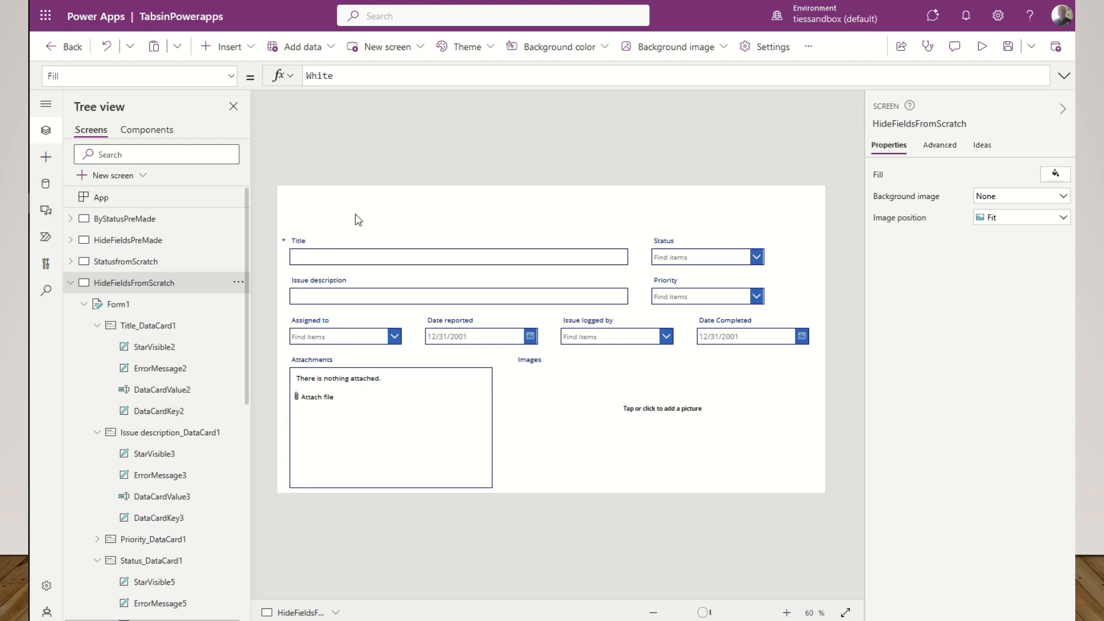
pyautogui.hotkey('ctrl', 'v')
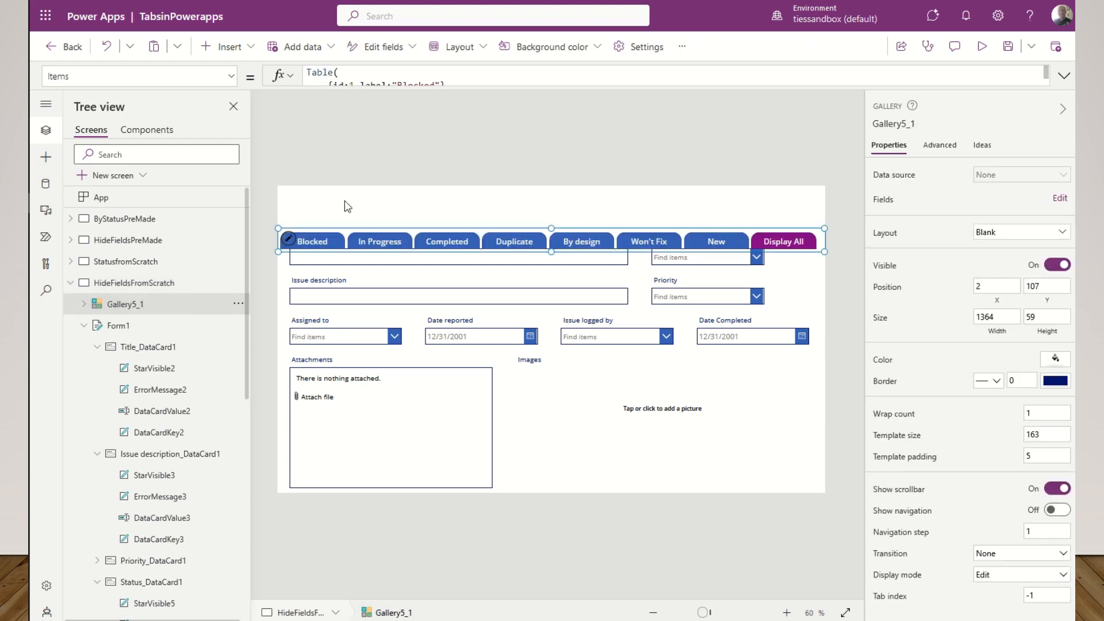
pyautogui.moveTo(461, 228)
pyautogui.mouseDown()
pyautogui.moveTo(466, 186)
pyautogui.moveTo(469, 208)
pyautogui.mouseUp()
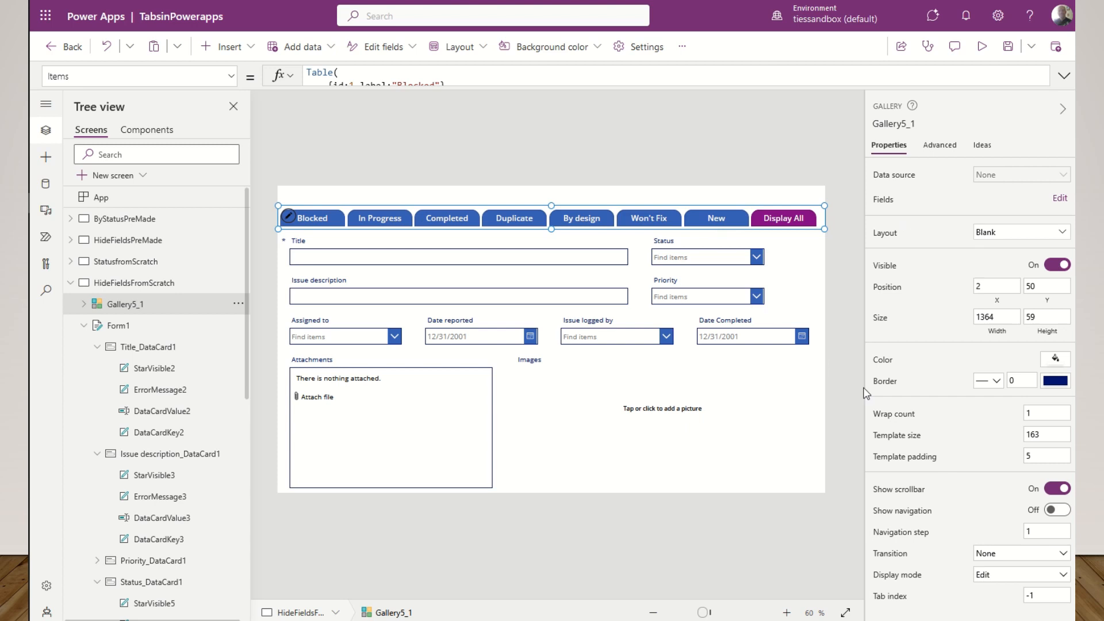
# - Delete the By design, Won't Fix, New and Display All records from Gallery5_1's Items table, keeping the first four records
pyautogui.click(1064, 75)
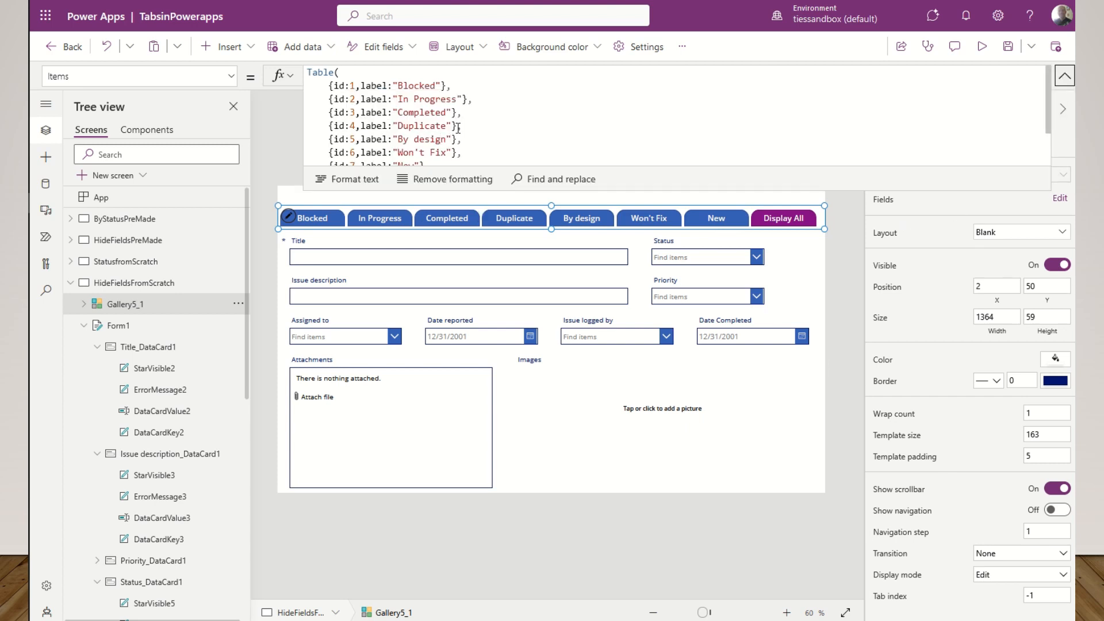
pyautogui.moveTo(458, 128)
pyautogui.mouseDown()
pyautogui.moveTo(460, 148)
pyautogui.moveTo(471, 132)
pyautogui.mouseUp()
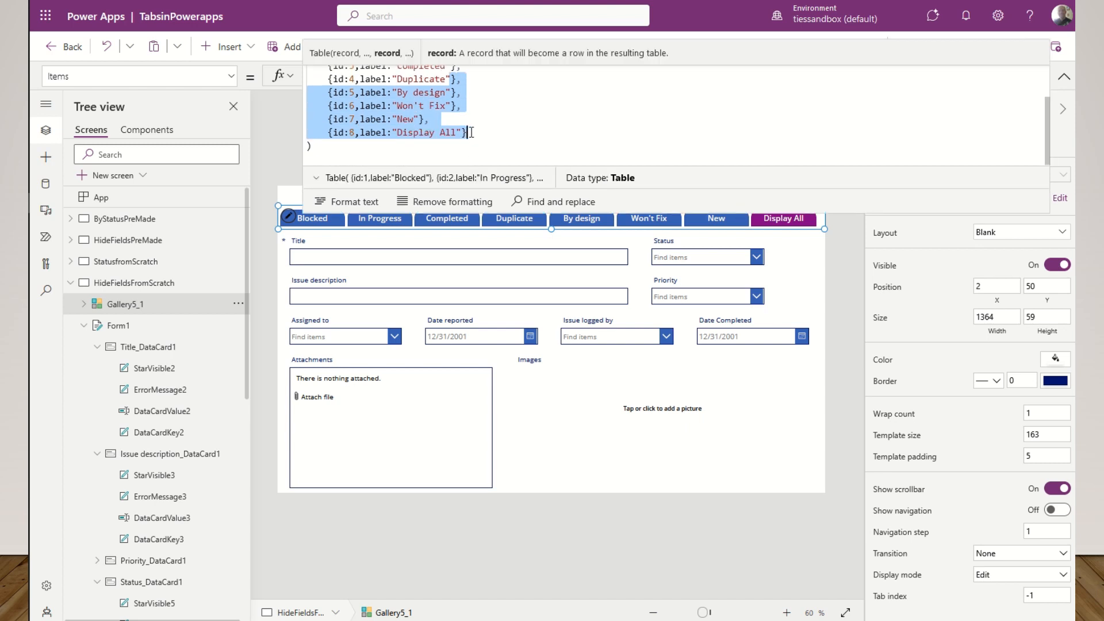
pyautogui.press('BackSpace')
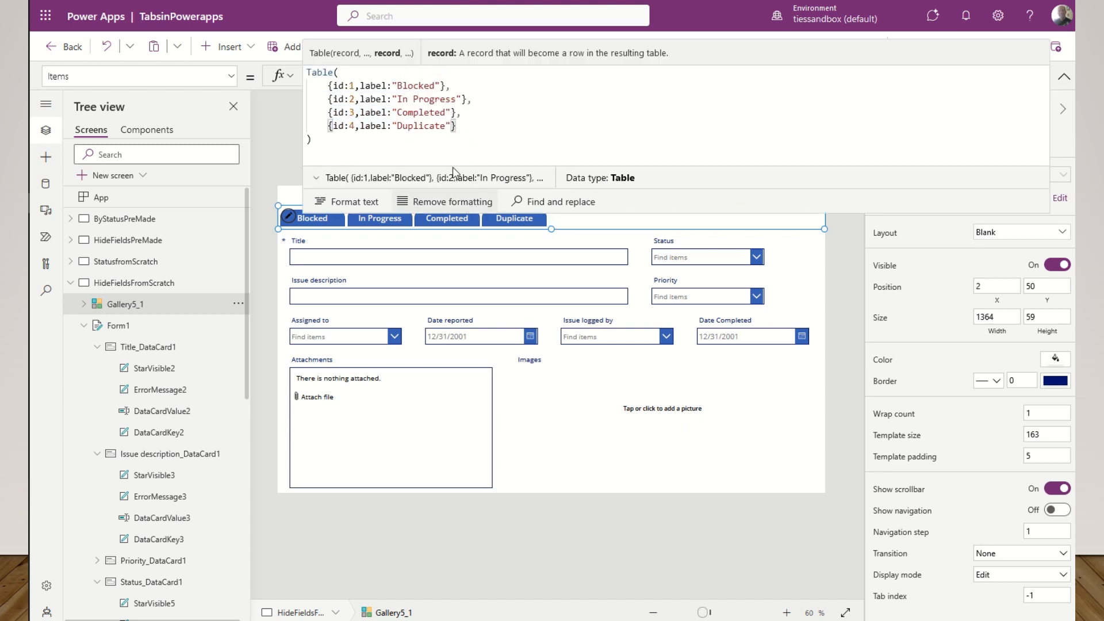
# - Relabel the four records in Gallery5_1's Items table as Add Item, Assigned, Techinician and Close Out
pyautogui.doubleClick(413, 86)
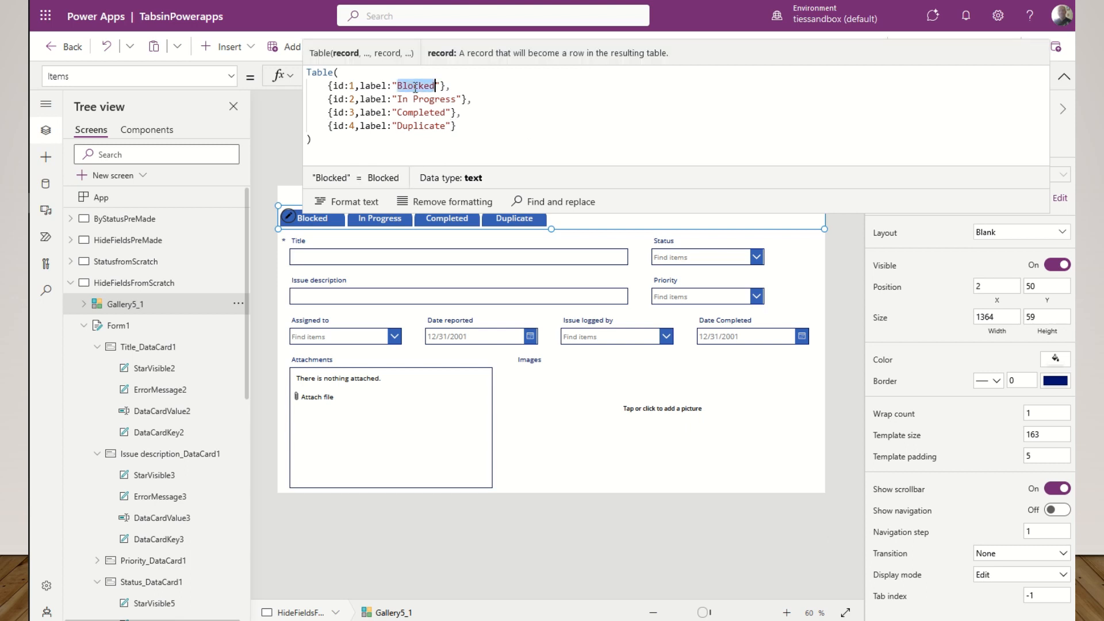
pyautogui.write('Add Item')
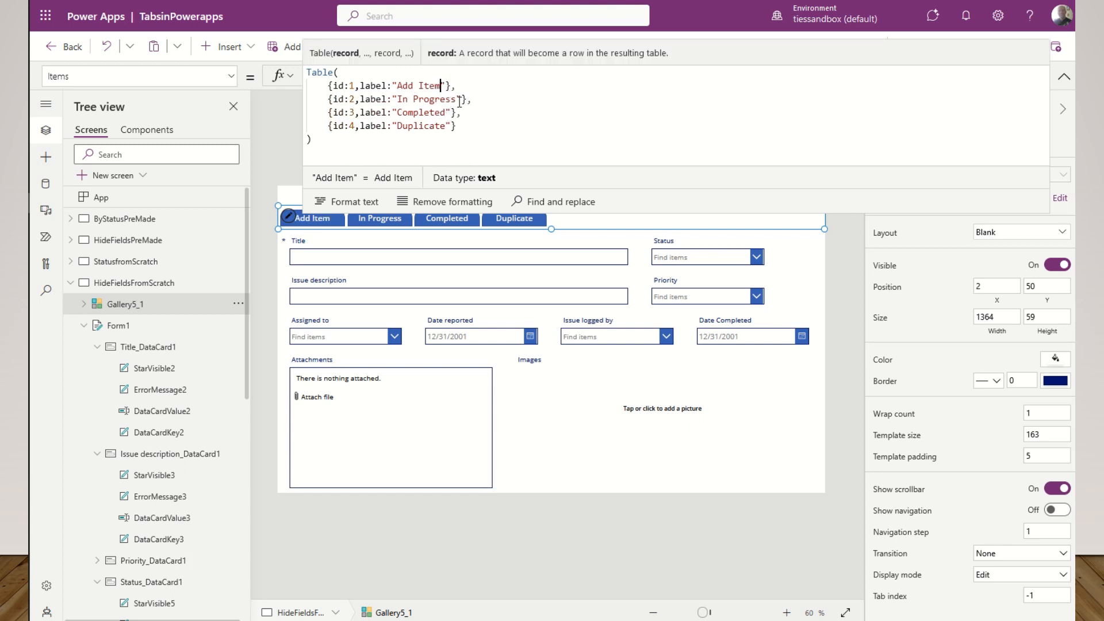
pyautogui.moveTo(459, 101); pyautogui.dragTo(398, 101)
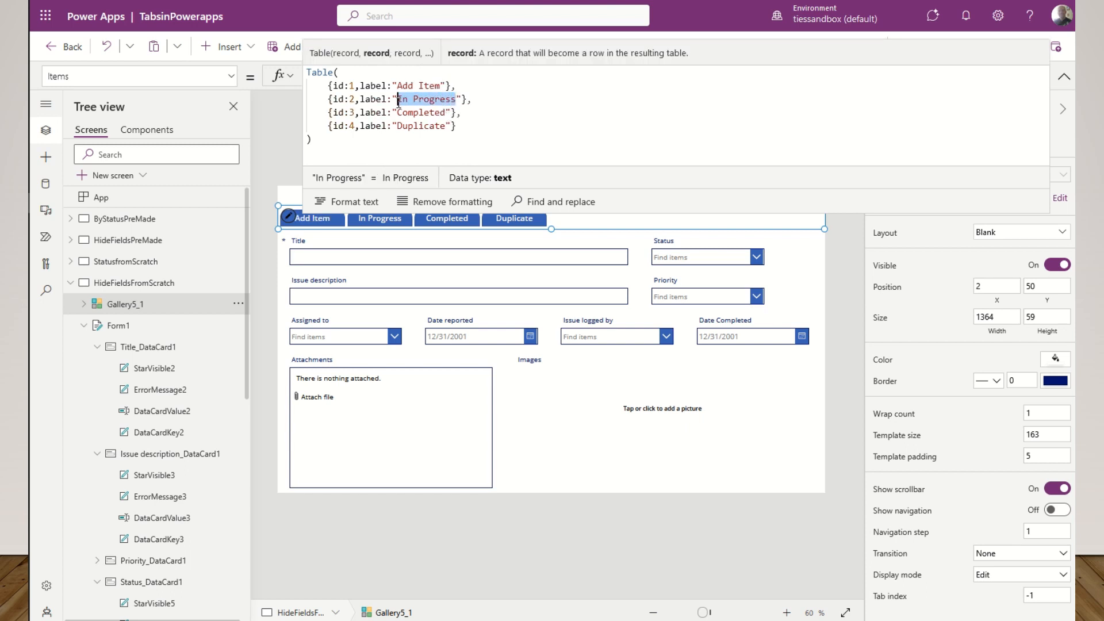
pyautogui.write('Assigned')
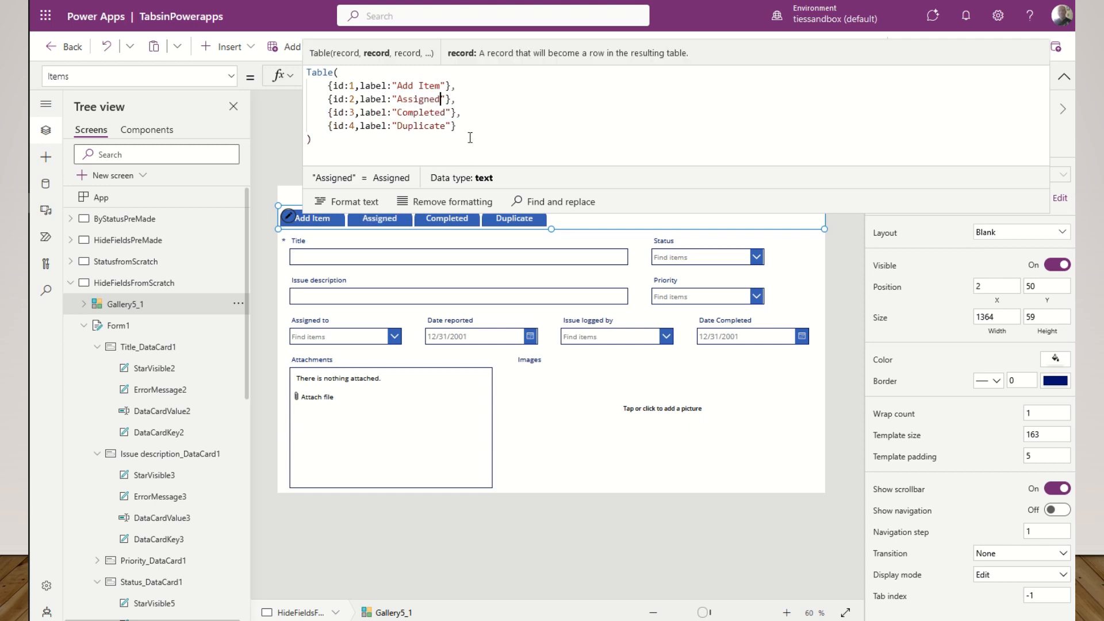
pyautogui.moveTo(447, 113); pyautogui.dragTo(399, 113)
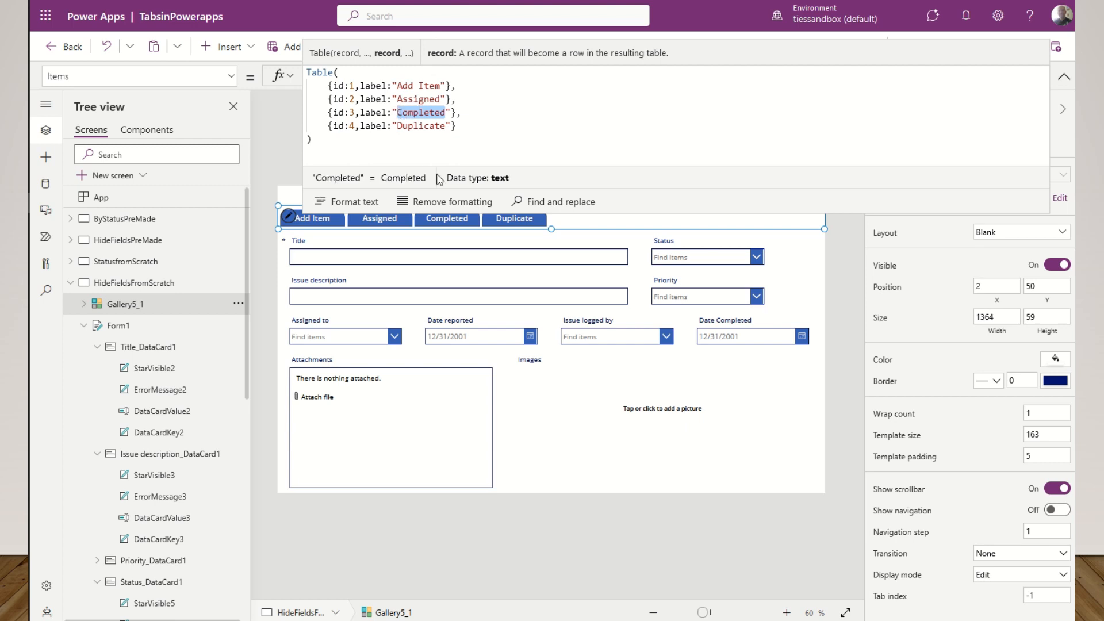
pyautogui.write('Techinician')
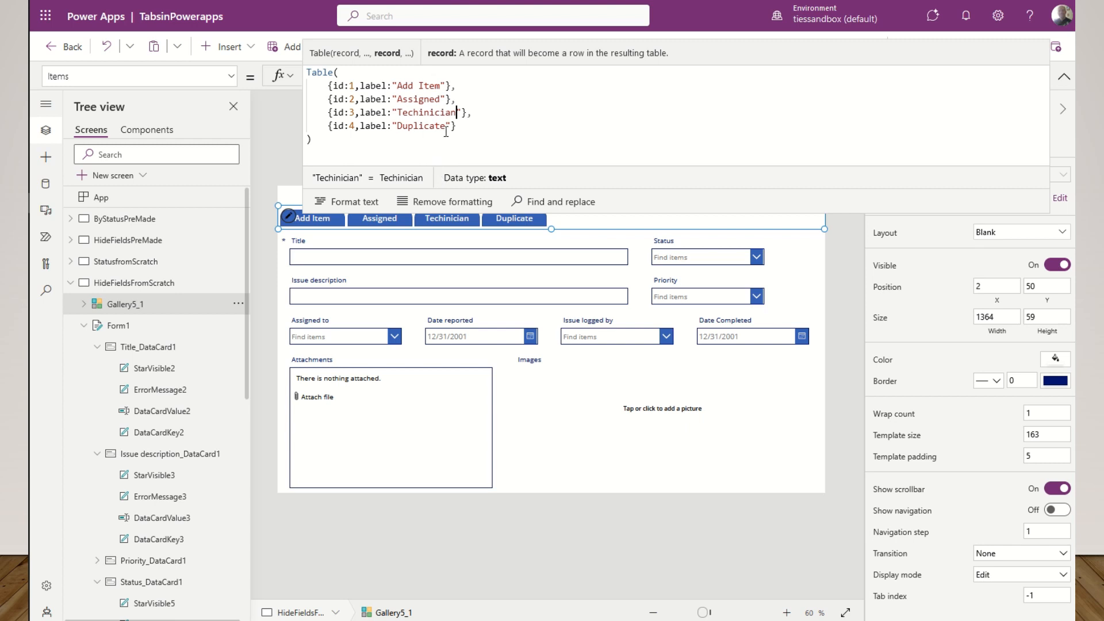
pyautogui.moveTo(446, 128); pyautogui.dragTo(400, 125)
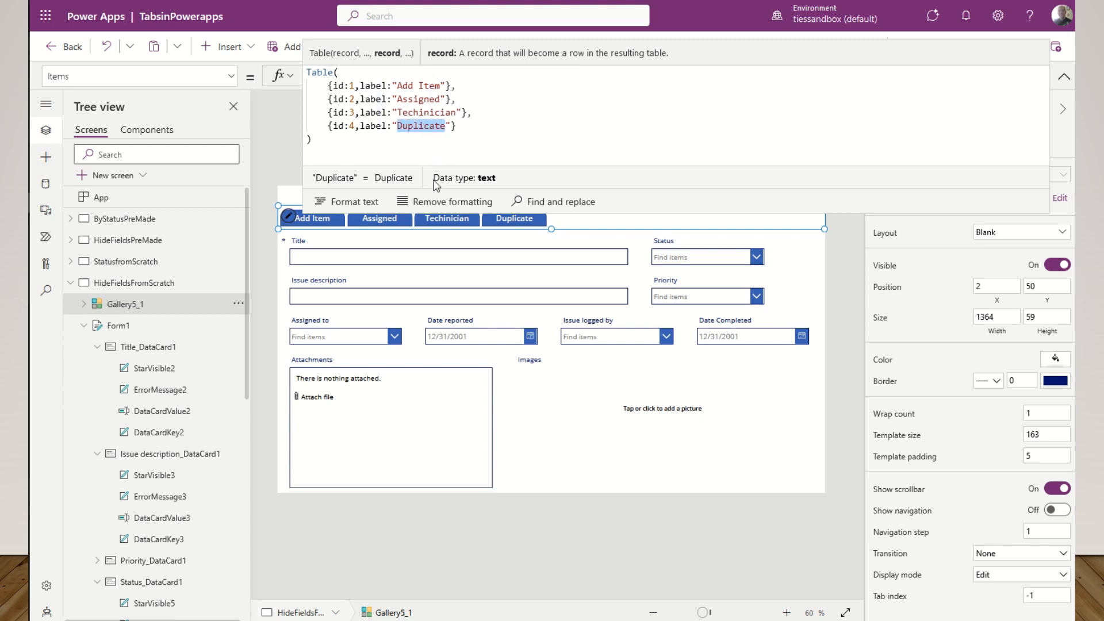
pyautogui.write('Clos')
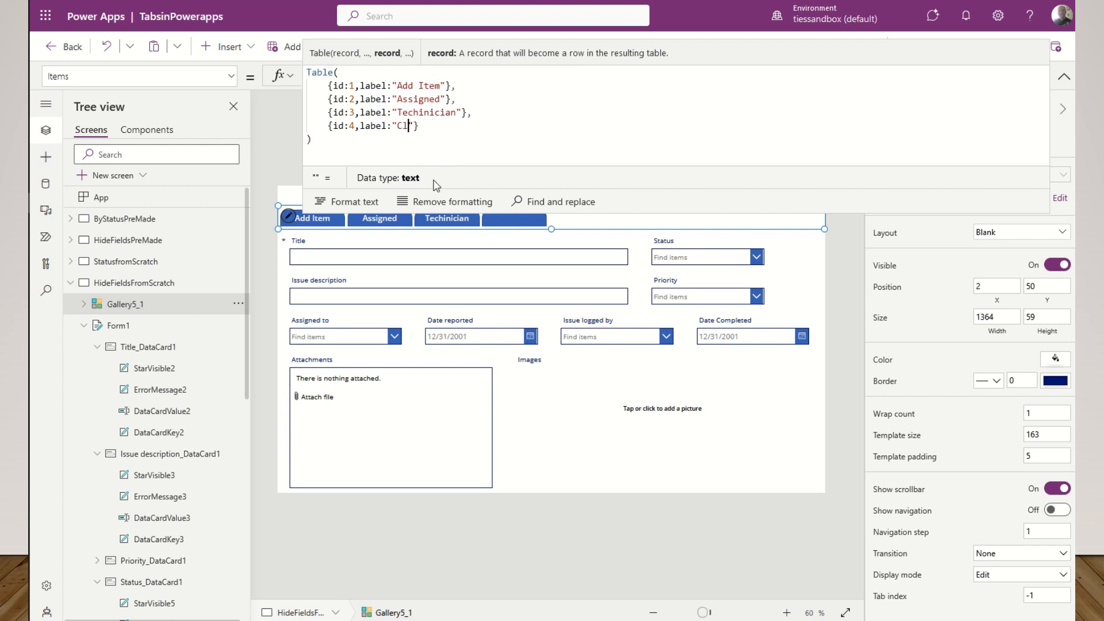
pyautogui.write('e Out')
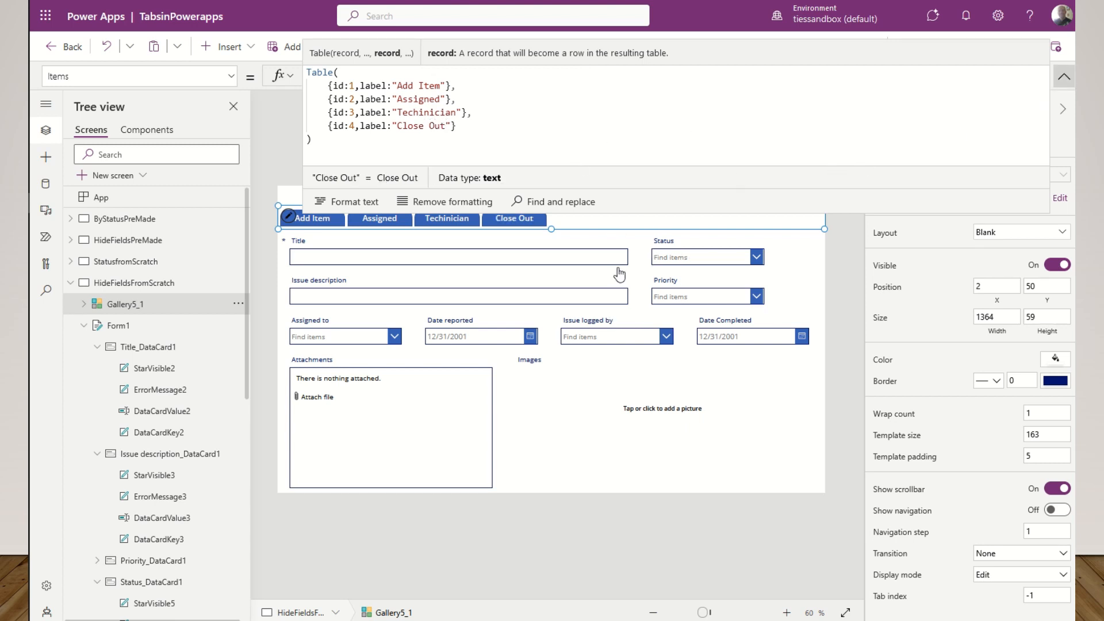
pyautogui.click(1064, 76)
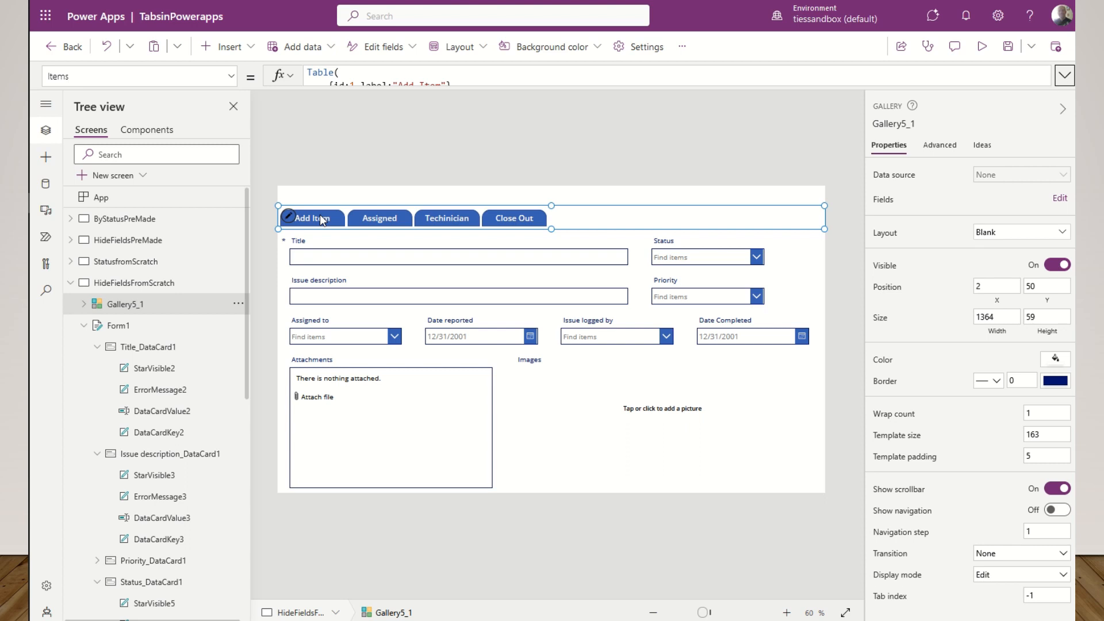
# - Widen the tab gallery's template to 331 and resize the tab button inside it to 324 by 44 so the tabs span the form
pyautogui.click(289, 220)
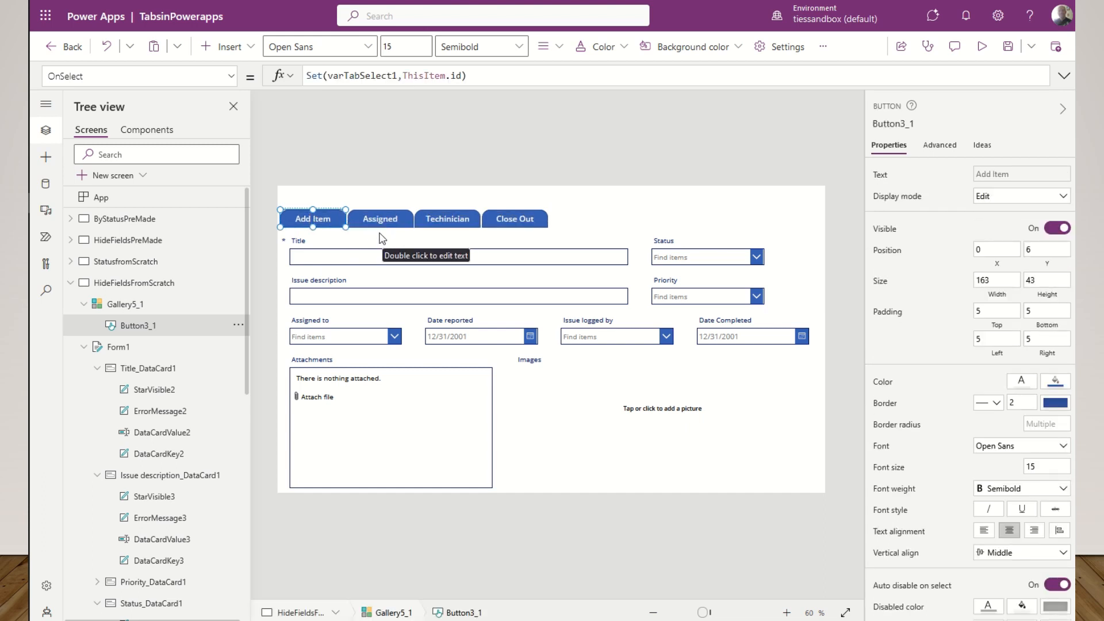
pyautogui.click(578, 214)
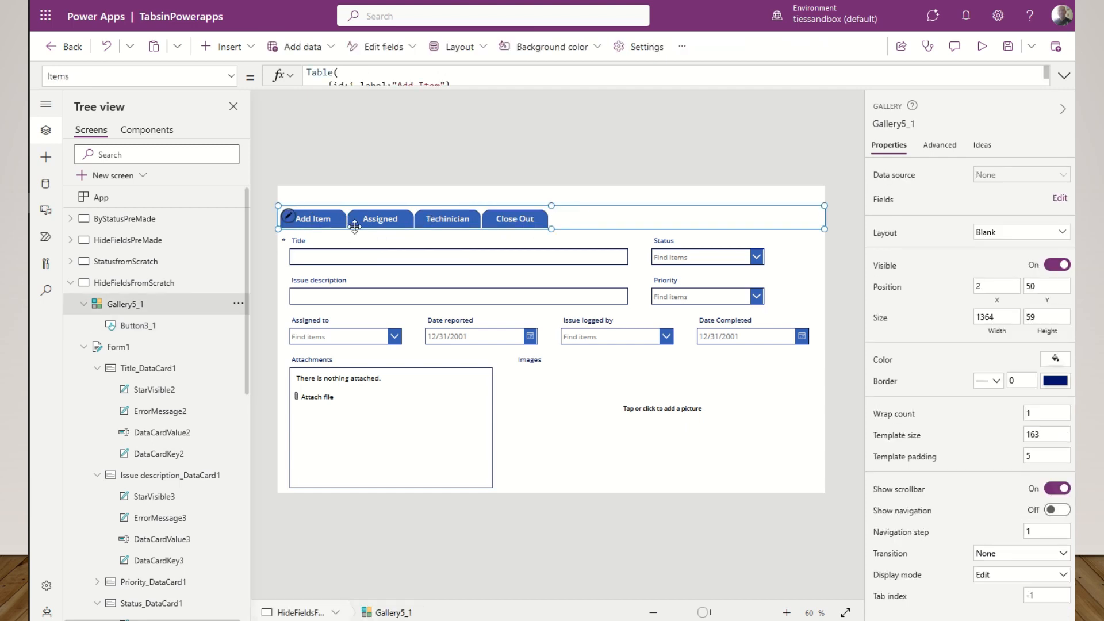
pyautogui.click(297, 221)
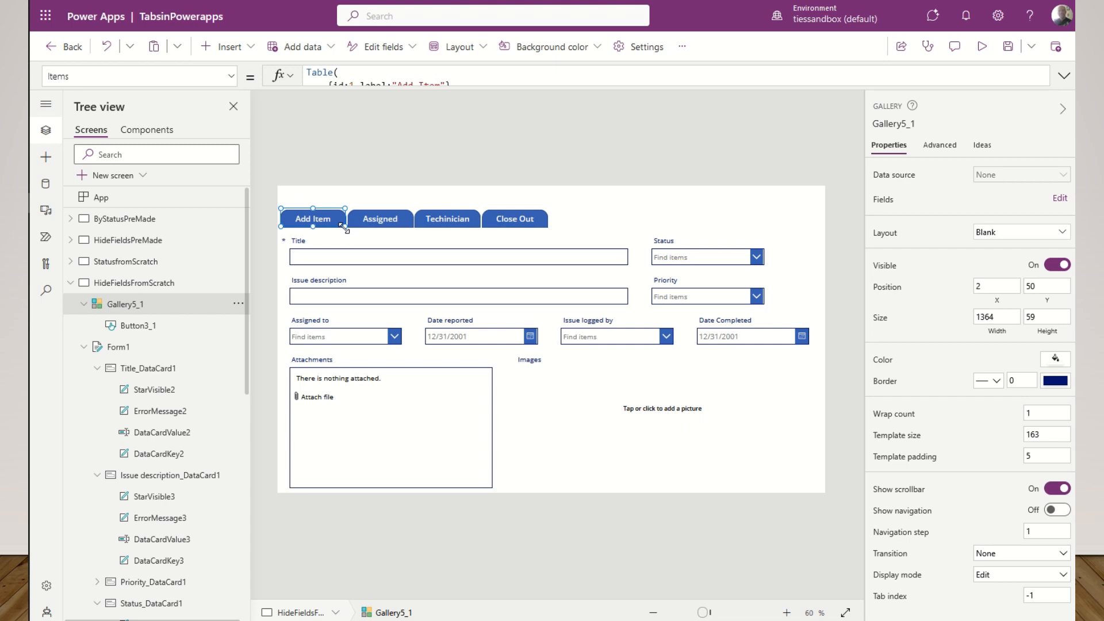
pyautogui.moveTo(345, 227); pyautogui.dragTo(412, 227)
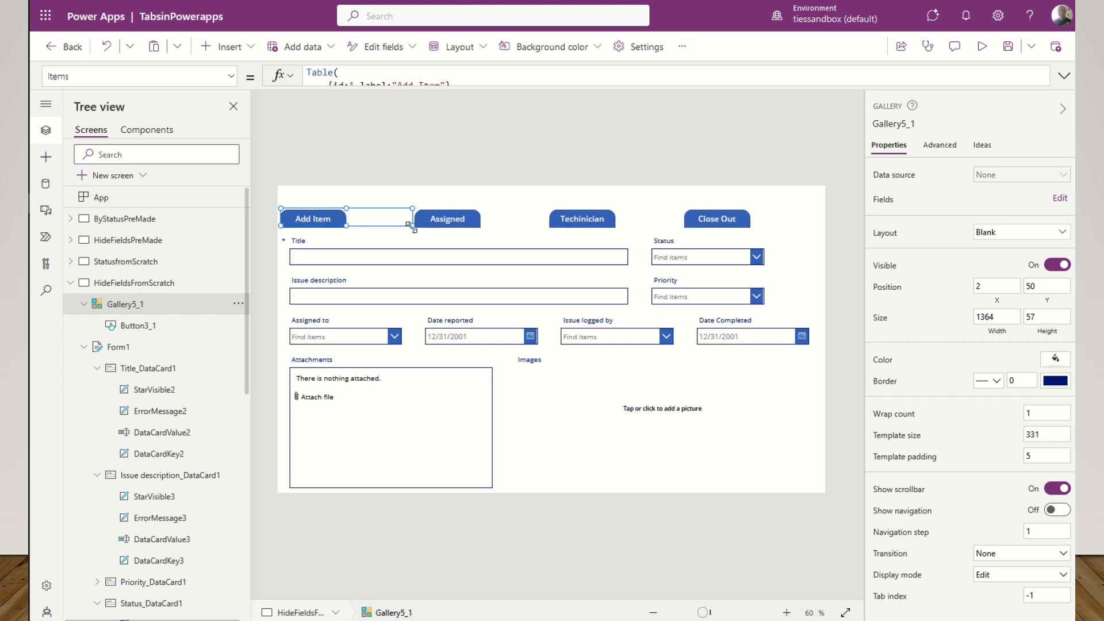
pyautogui.click(340, 224)
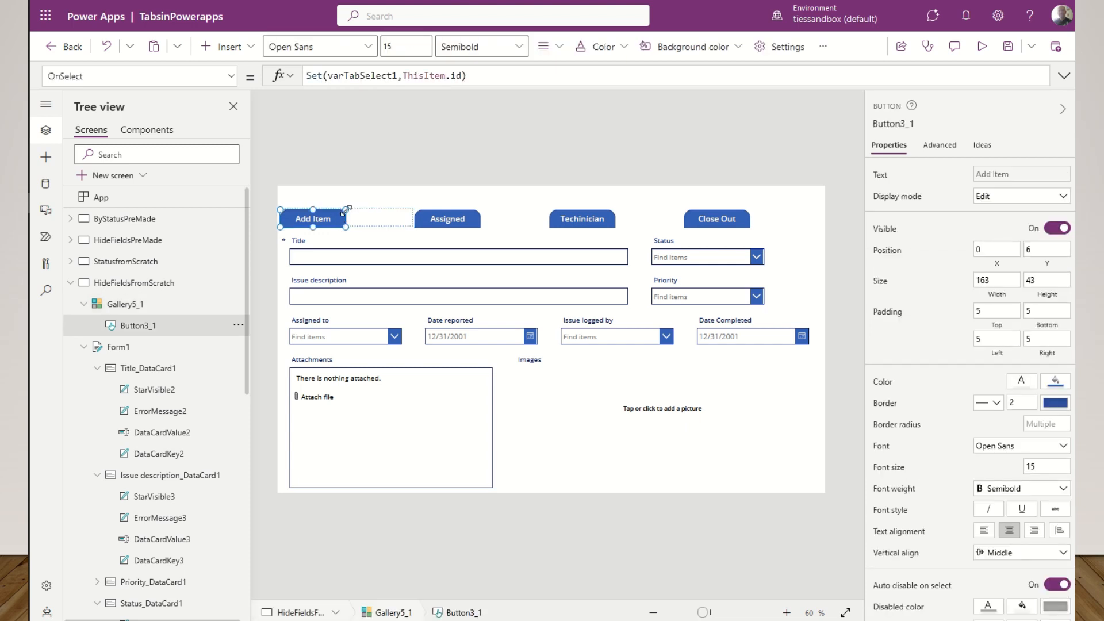
pyautogui.moveTo(343, 211); pyautogui.dragTo(410, 209)
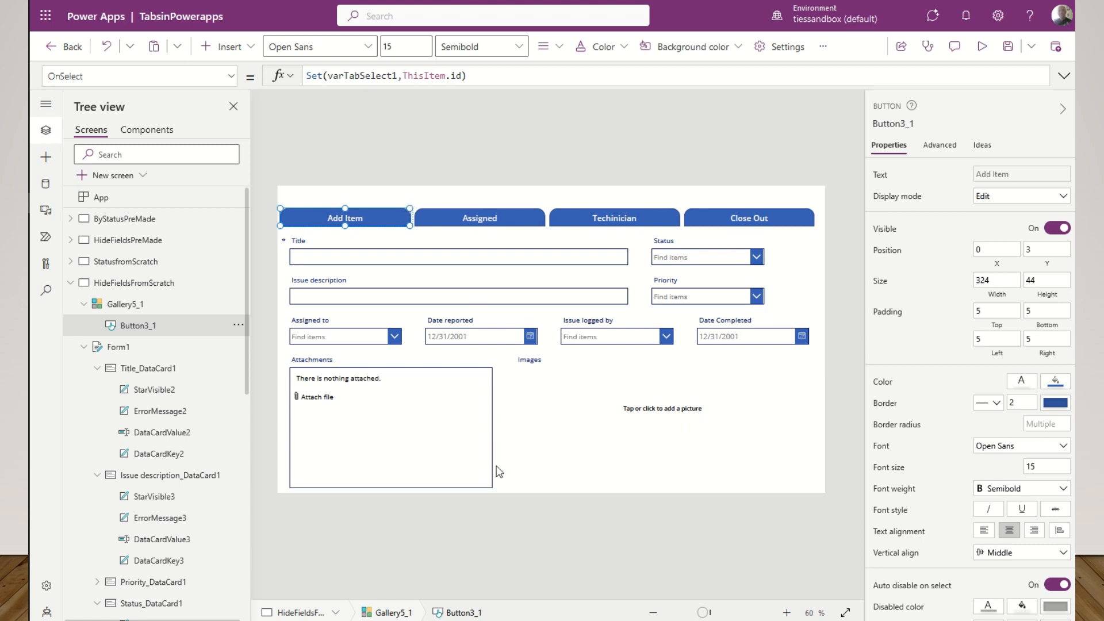
# - Test the Add Item tab and change the variable in the tab button's OnSelect formula to varTabSelect4
pyautogui.click(540, 478)
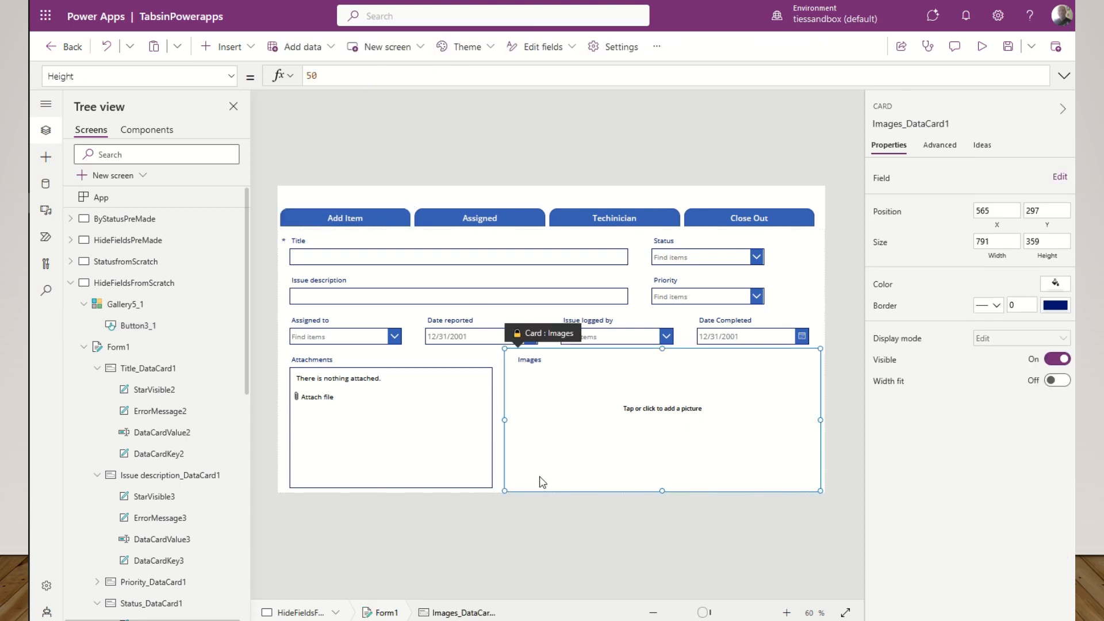
pyautogui.keyDown('alt'); pyautogui.click(373, 221); pyautogui.keyUp('alt')
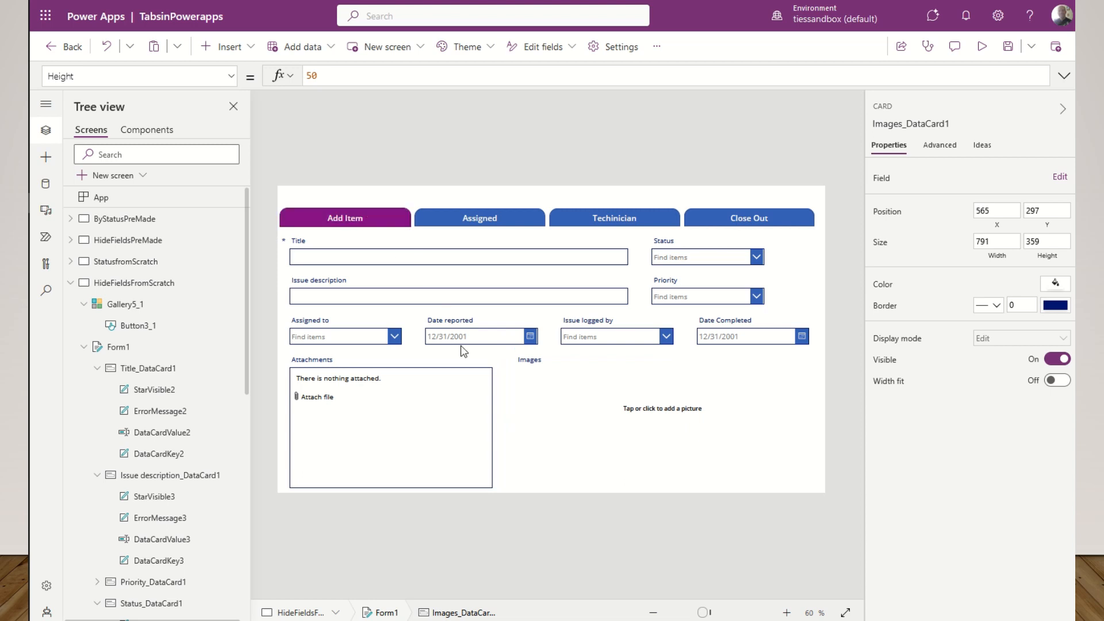
pyautogui.click(367, 223)
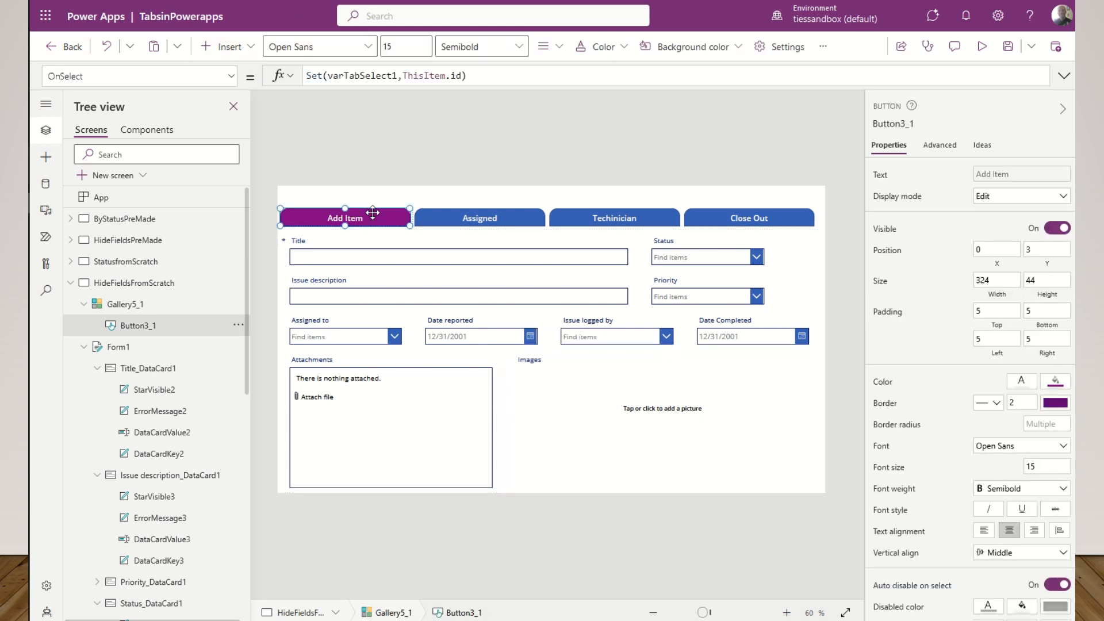
pyautogui.click(396, 75)
pyautogui.press('BackSpace')
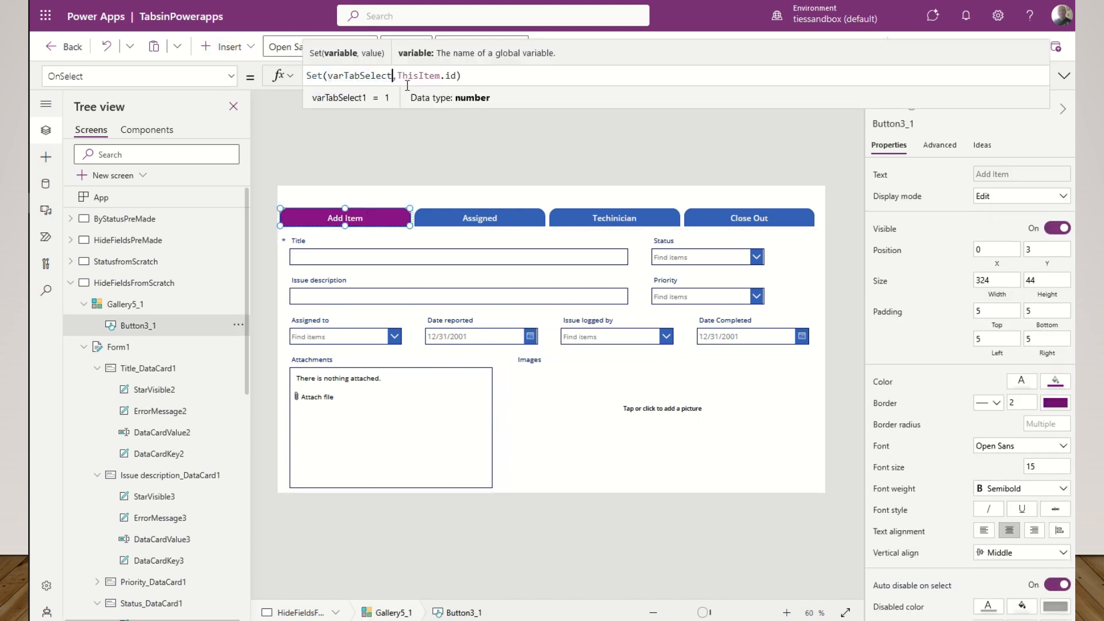
pyautogui.write('4')
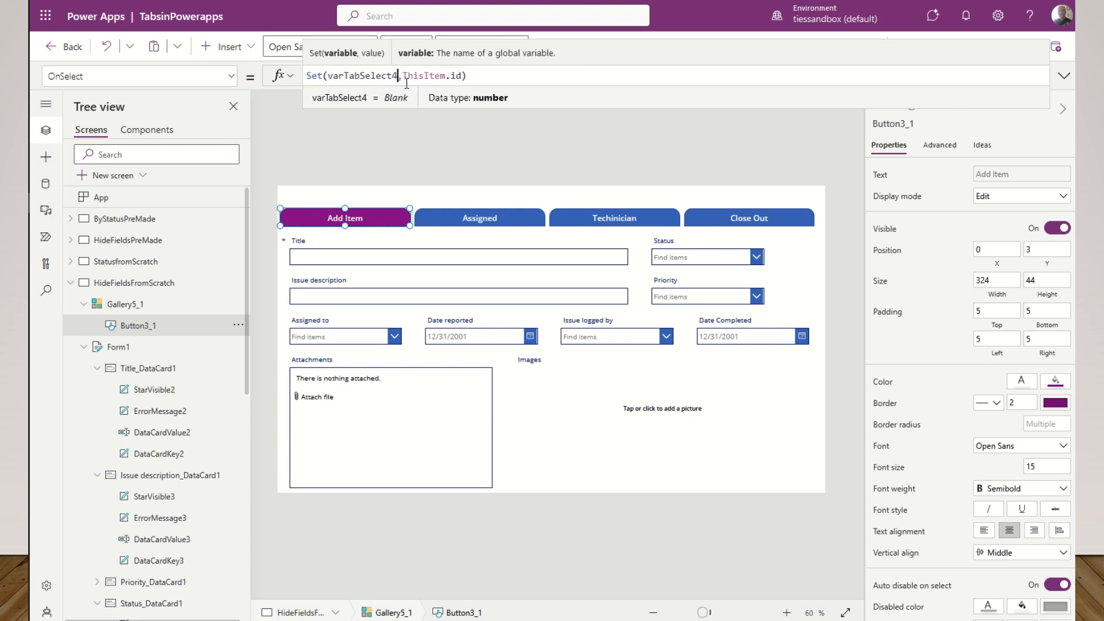
# - Change the variable in the tab button's Fill formula to varTabSelect4
pyautogui.click(231, 76)
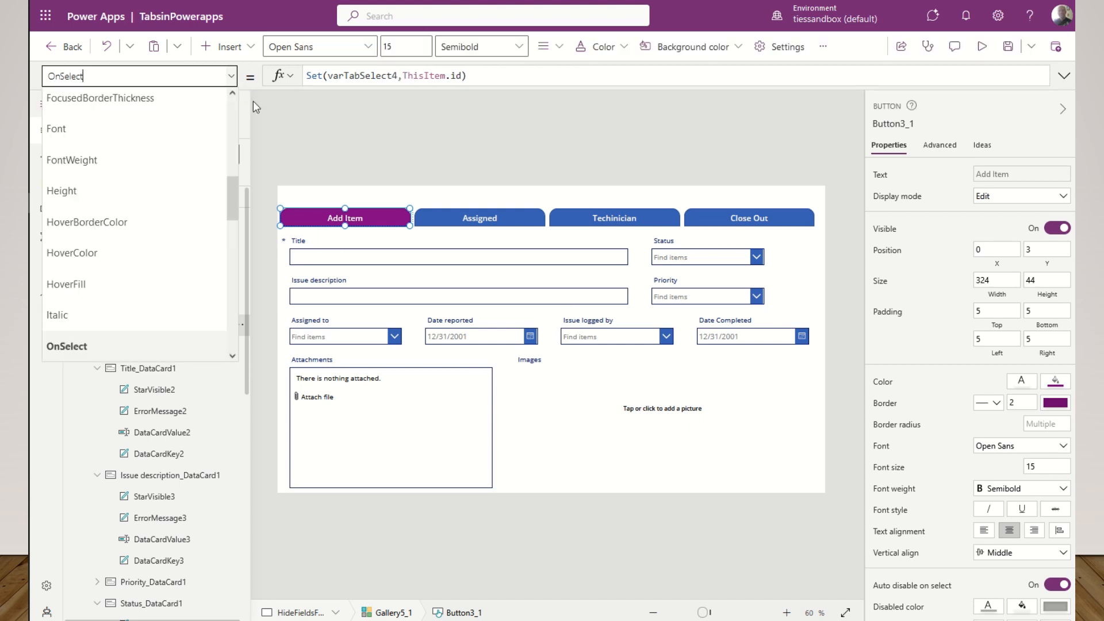
pyautogui.scroll(2, 150, 253)
pyautogui.scroll(3, 150, 251)
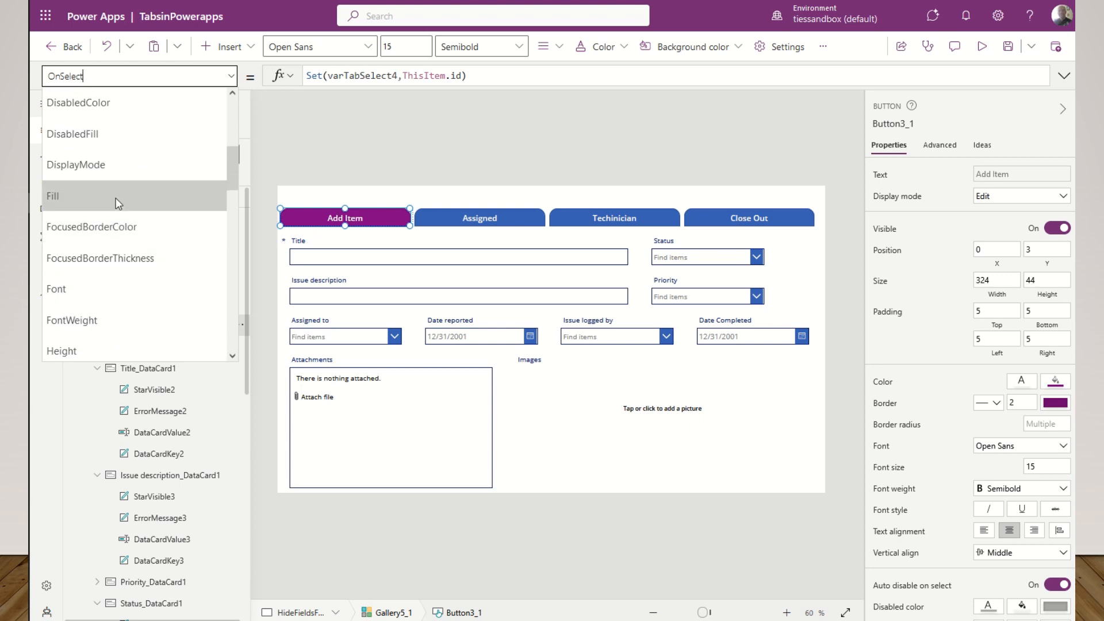
pyautogui.click(116, 198)
pyautogui.click(396, 77)
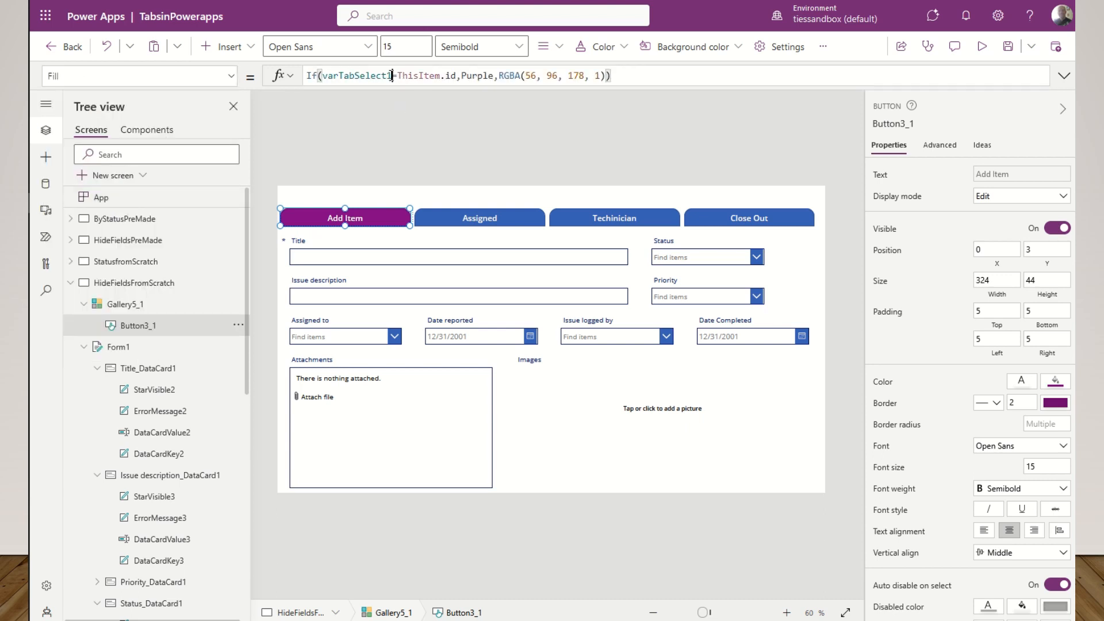
pyautogui.write('4')
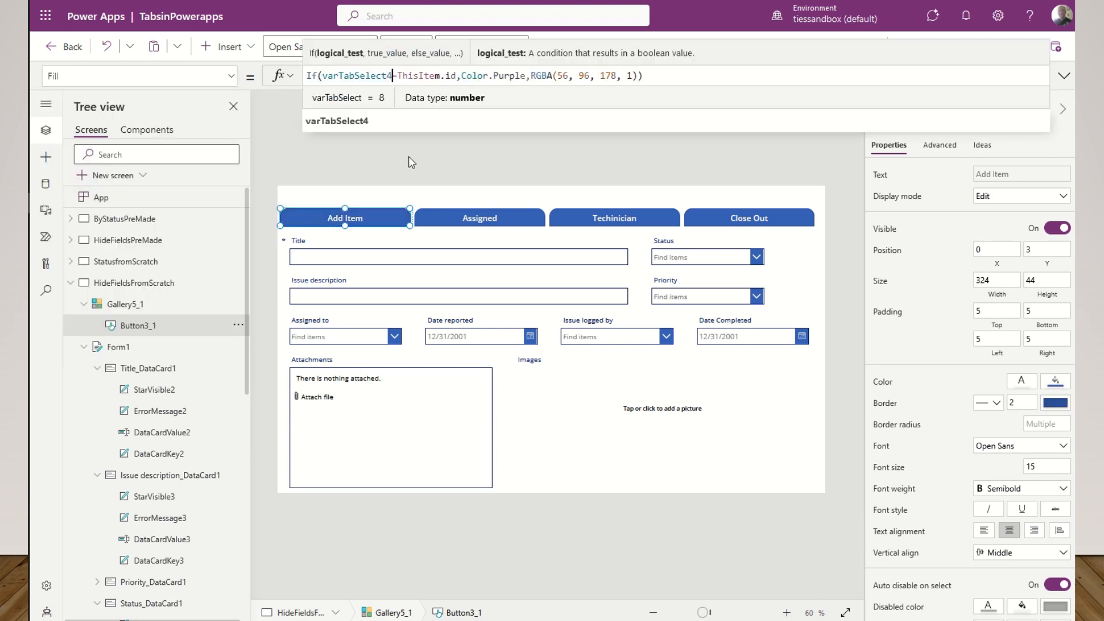
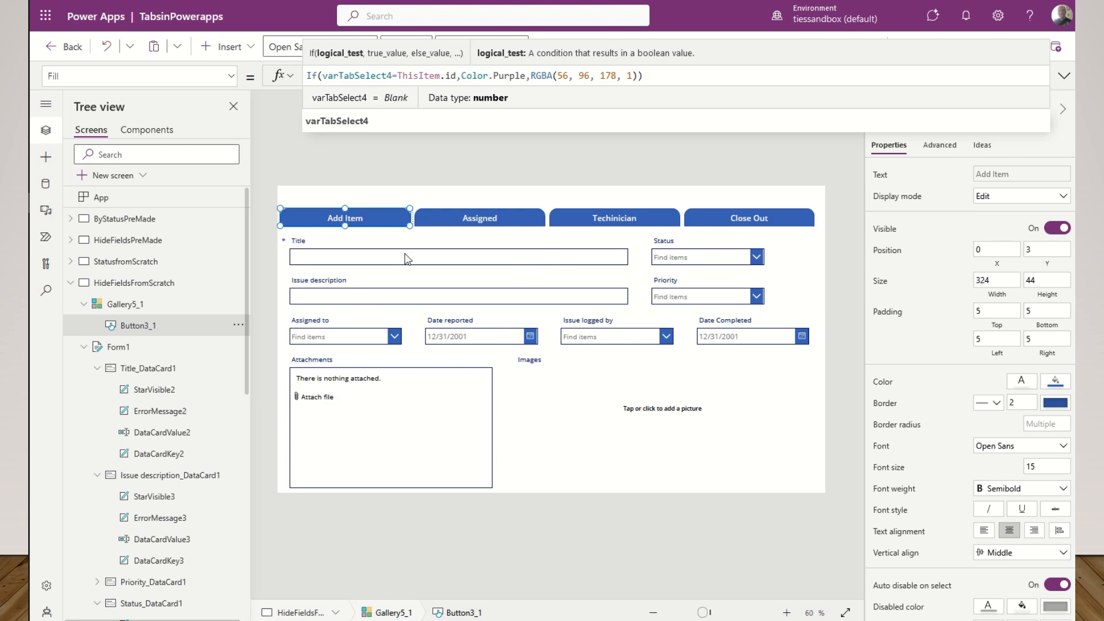
# - Replace the Status card's Visible formula with the condition varTabSelect4=2
pyautogui.click(704, 247)
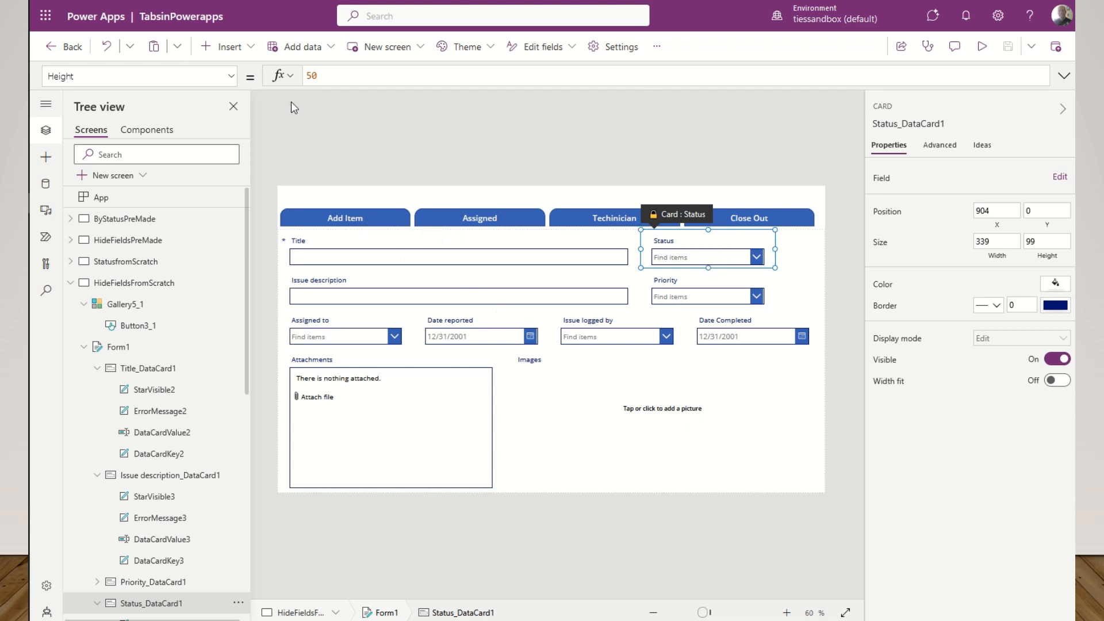
pyautogui.click(231, 77)
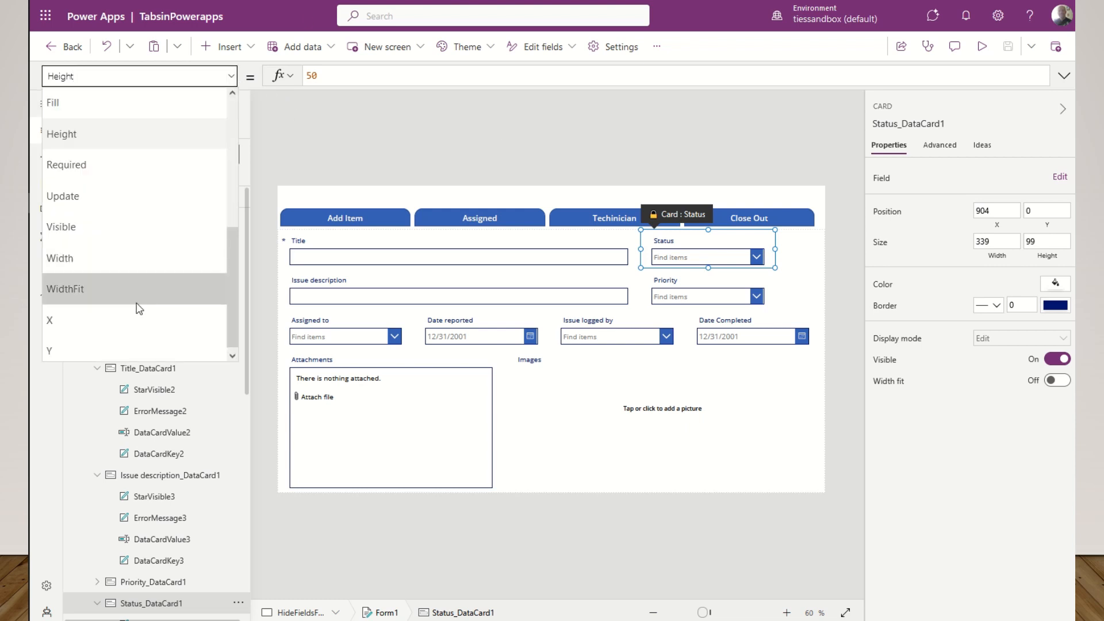
pyautogui.click(100, 228)
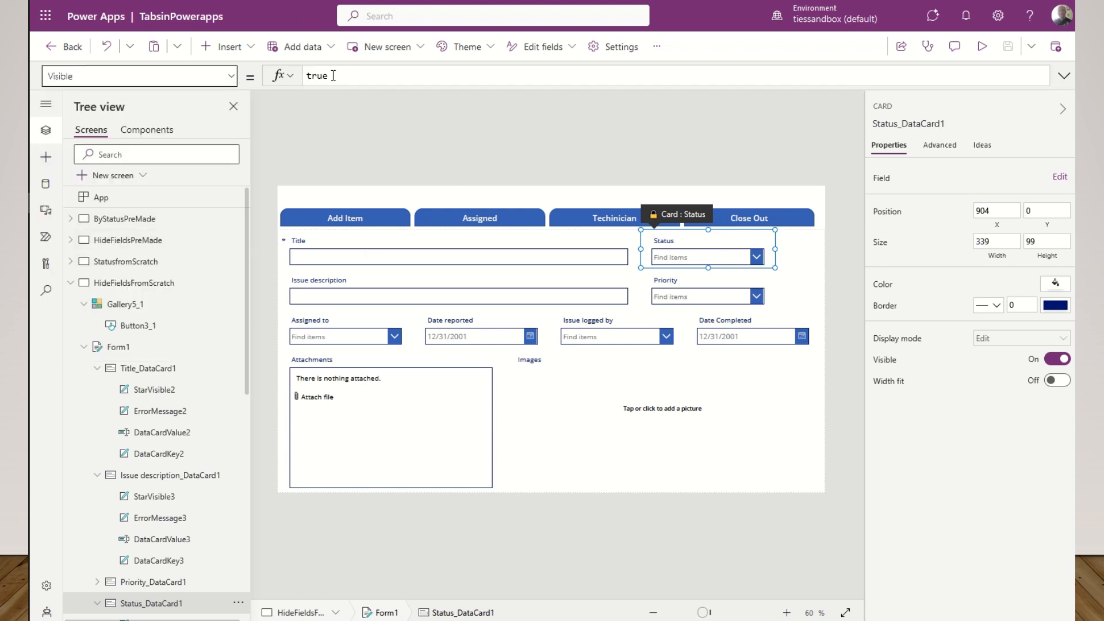
pyautogui.doubleClick(334, 75)
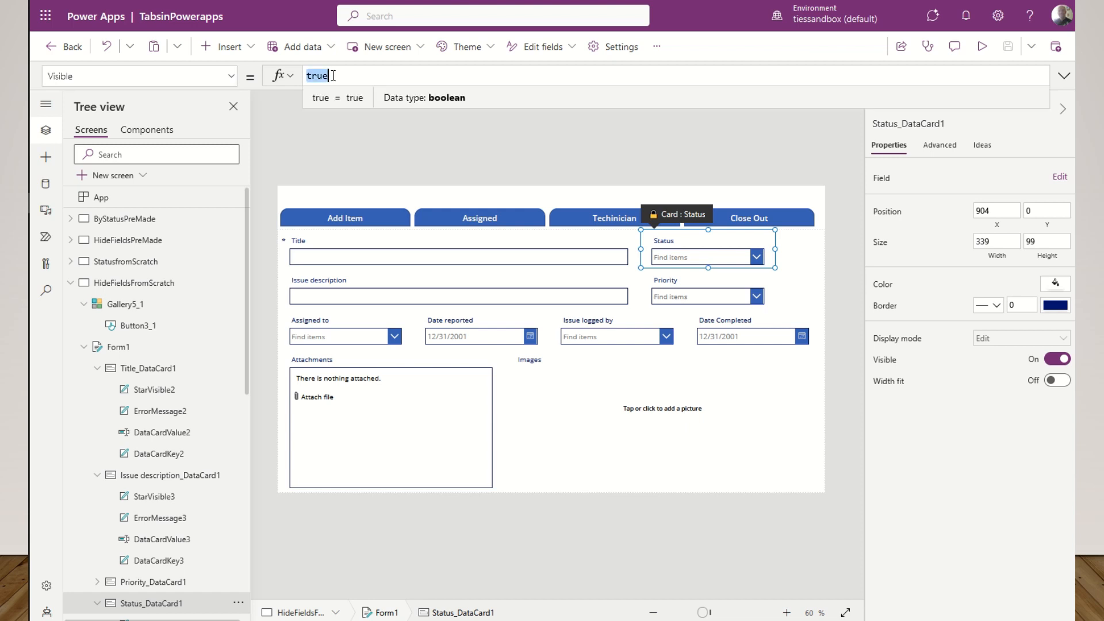
pyautogui.press('BackSpace')
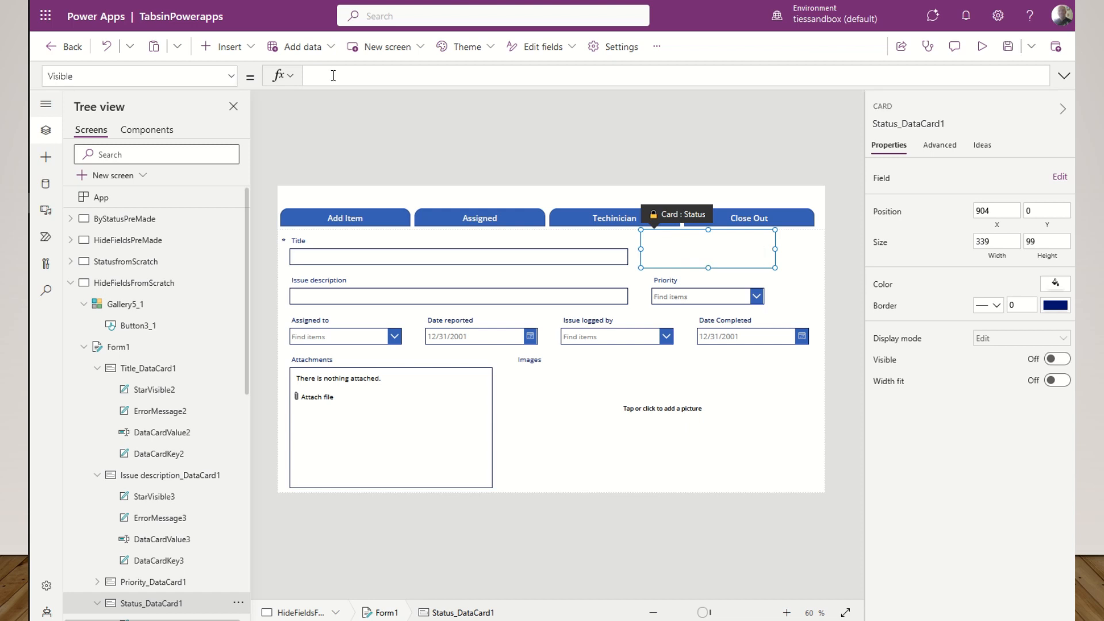
pyautogui.write('varta')
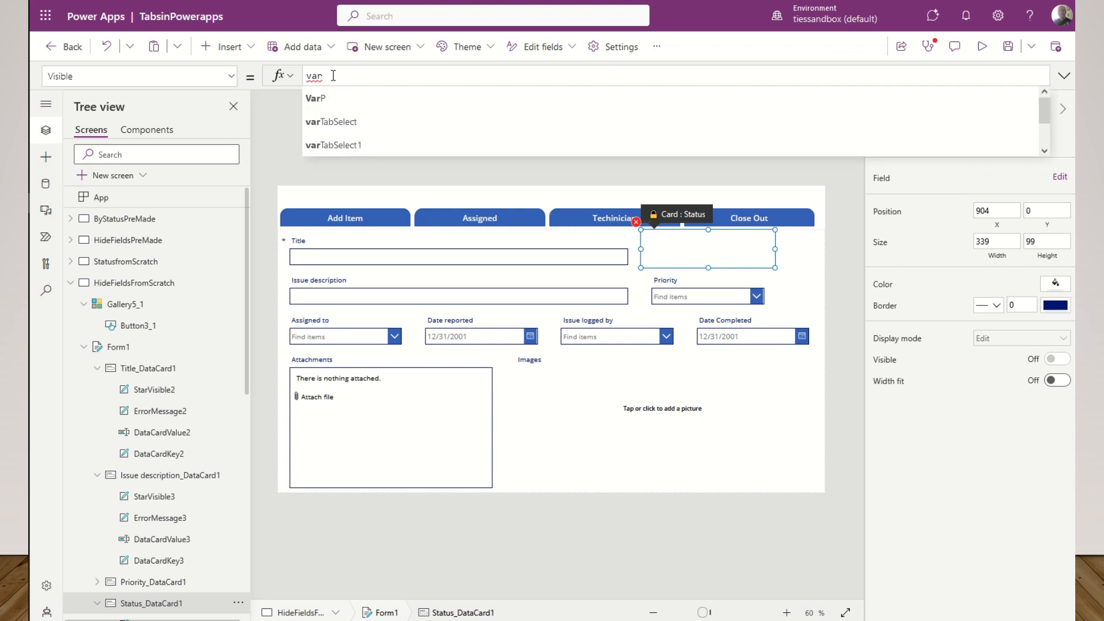
pyautogui.press('Down')
pyautogui.press('Down')
pyautogui.press('Down')
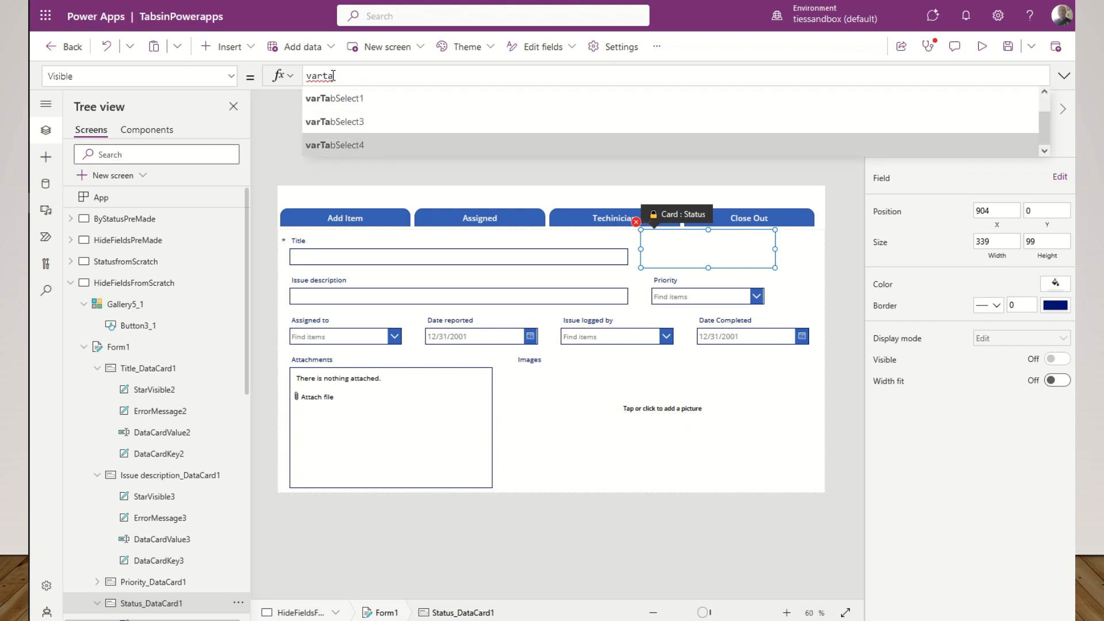
pyautogui.press('Tab')
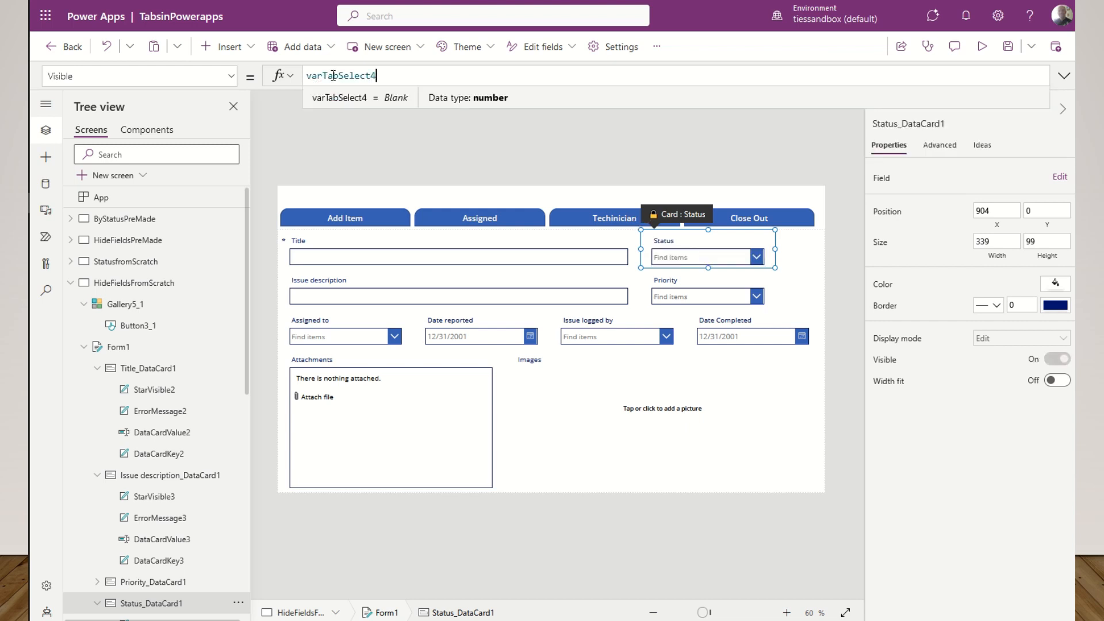
pyautogui.write('=2')
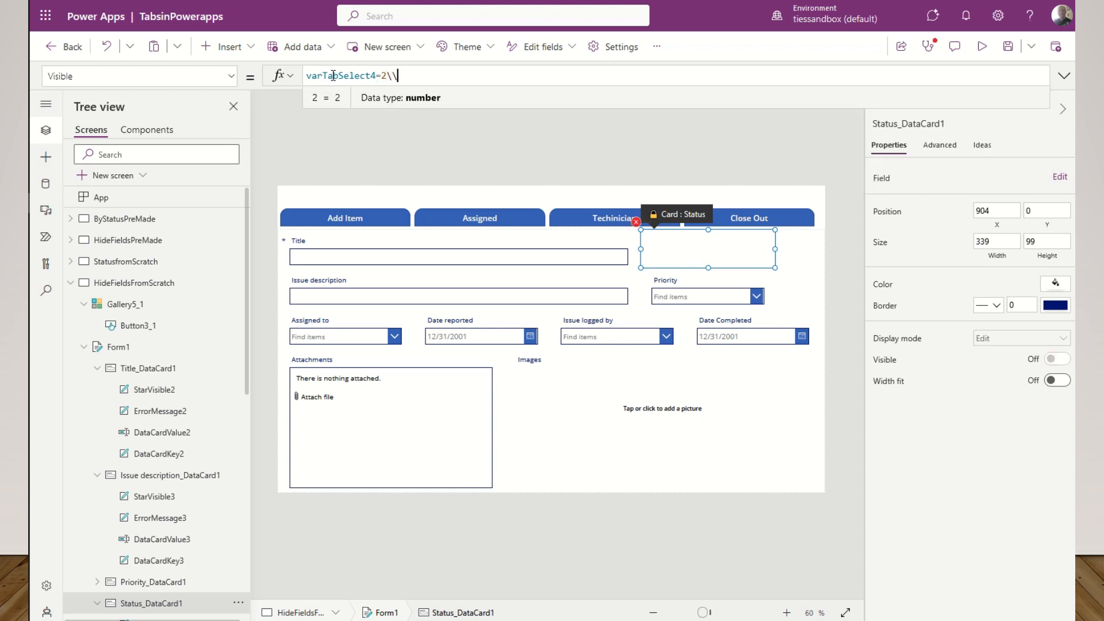
pyautogui.press('BackSpace')
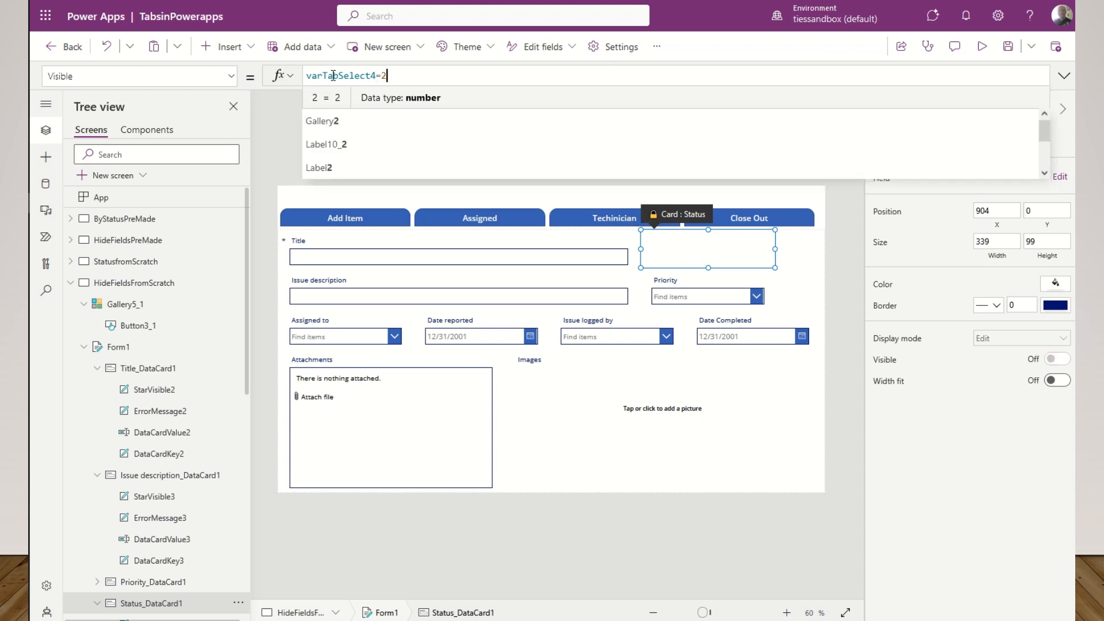
# - Extend the Status card's Visible formula with ||varTabSelect4=3||varTabSelect4=4
pyautogui.write('||')
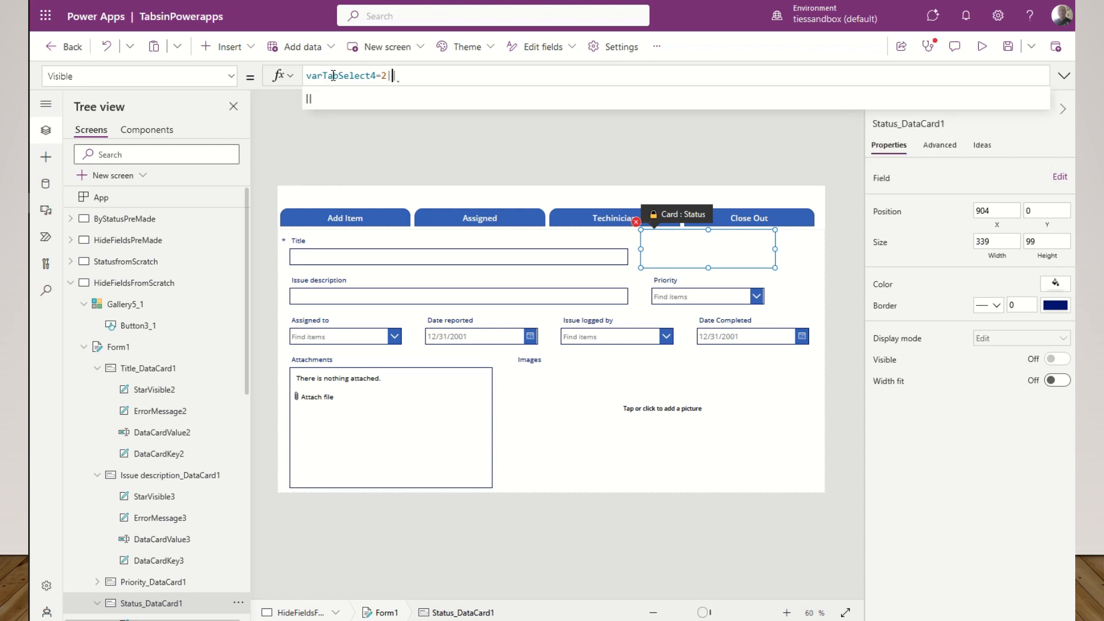
pyautogui.press('Left')
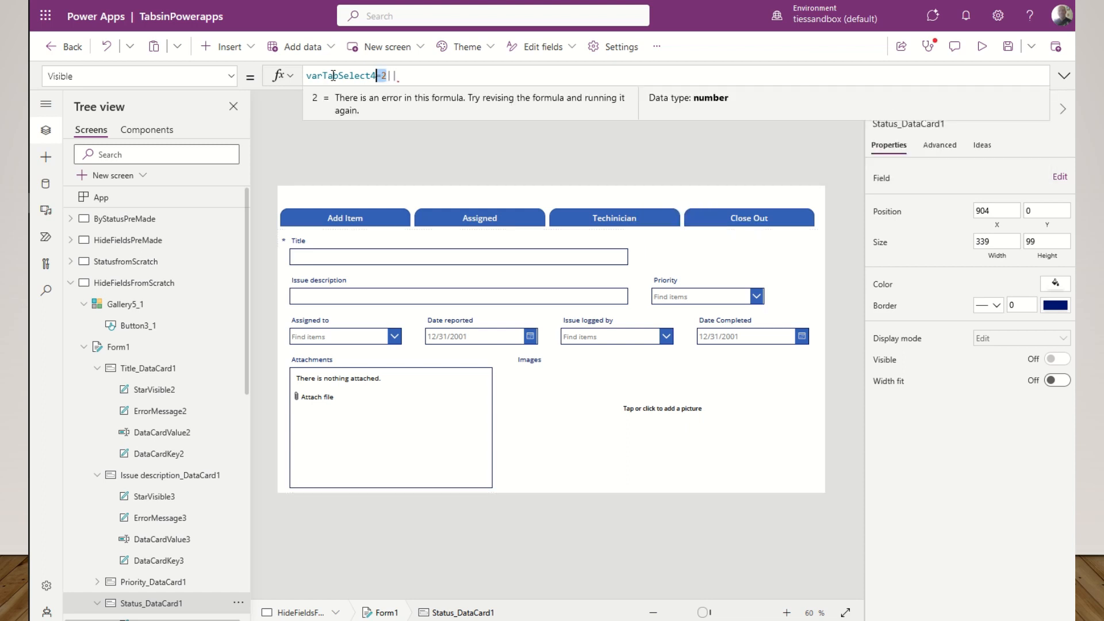
pyautogui.hotkey('shift', 'Home')
pyautogui.hotkey('ctrl', 'c')
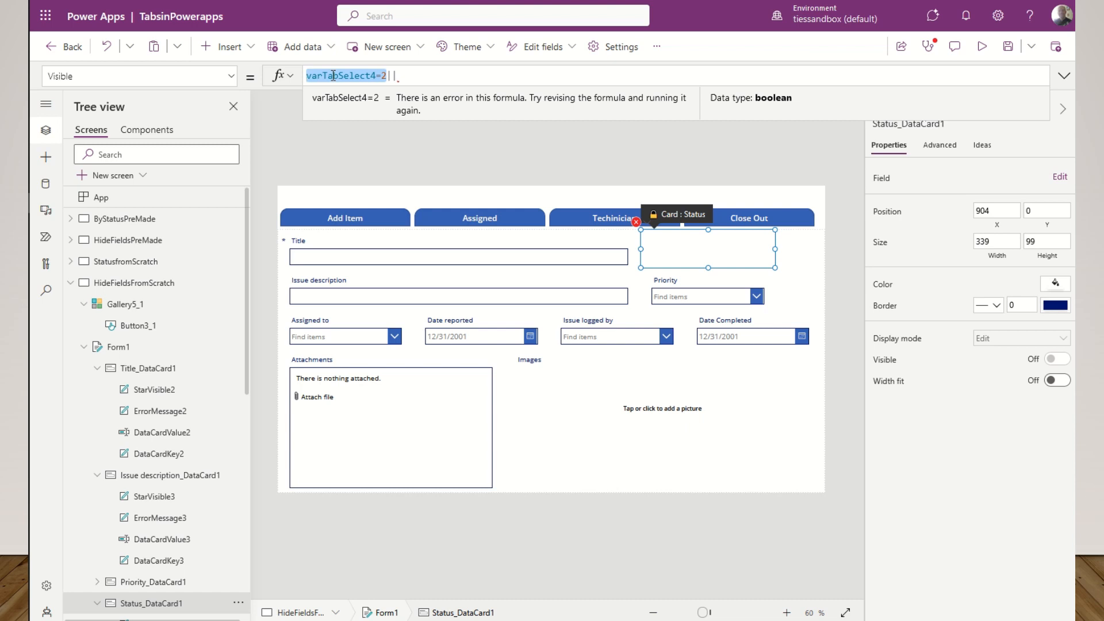
pyautogui.press('Right')
pyautogui.press('Right')
pyautogui.press('Right')
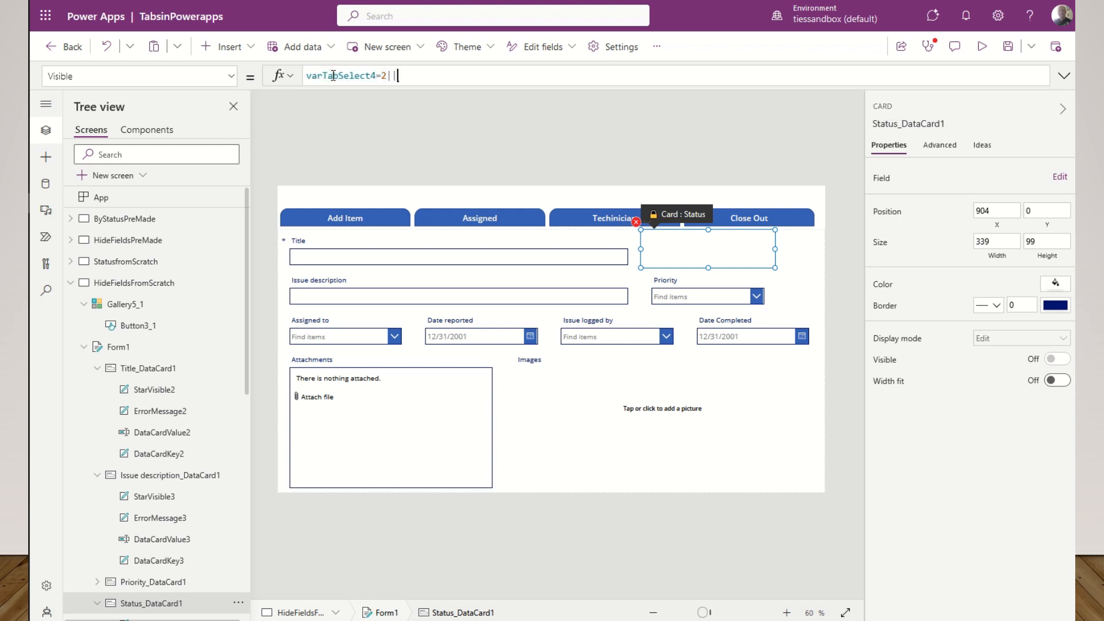
pyautogui.hotkey('ctrl', 'v')
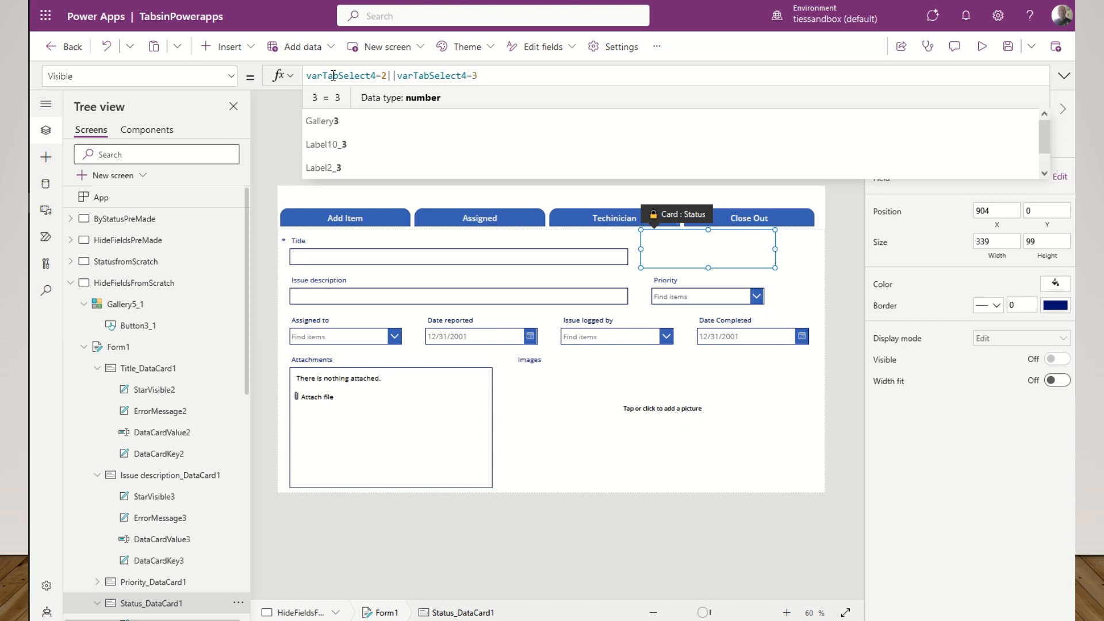
pyautogui.write('||varTabSelect4=2')
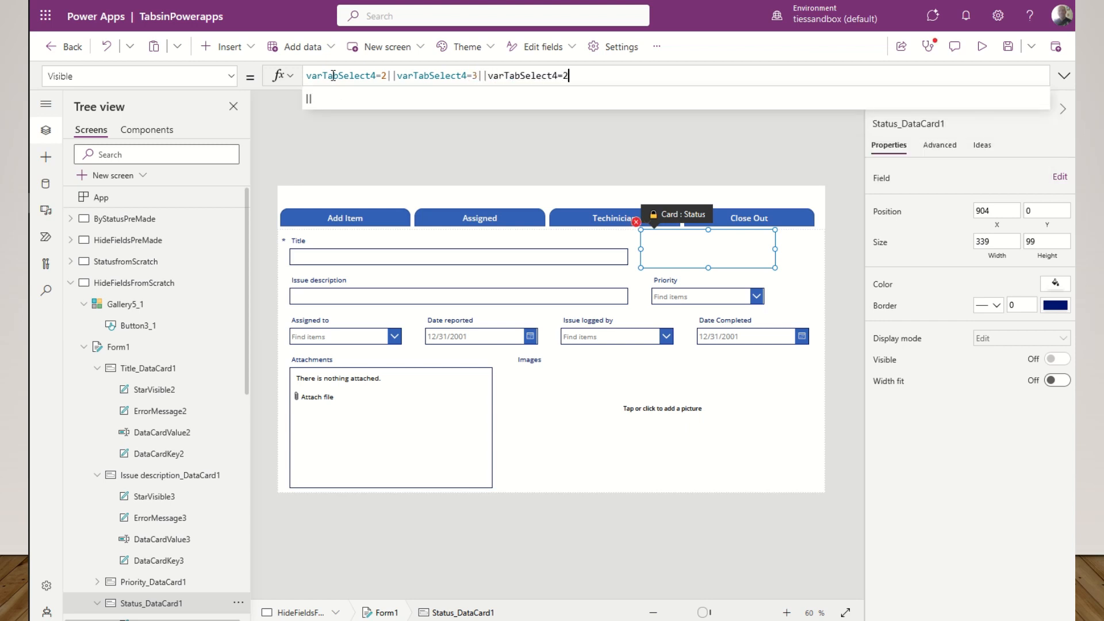
pyautogui.press('BackSpace')
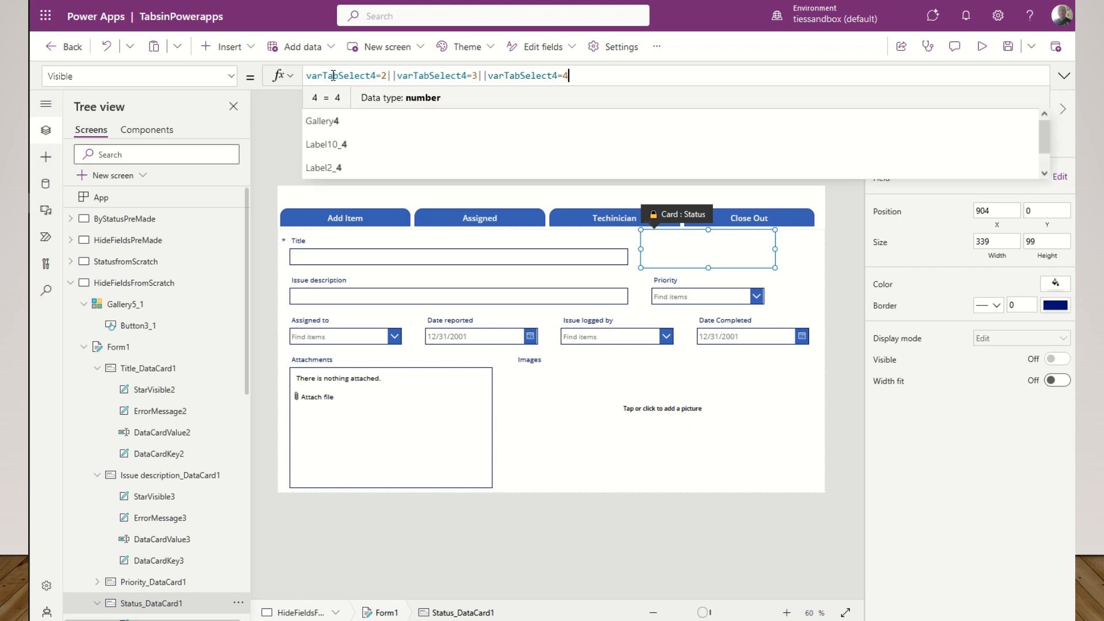
pyautogui.write('4')
pyautogui.click(625, 513)
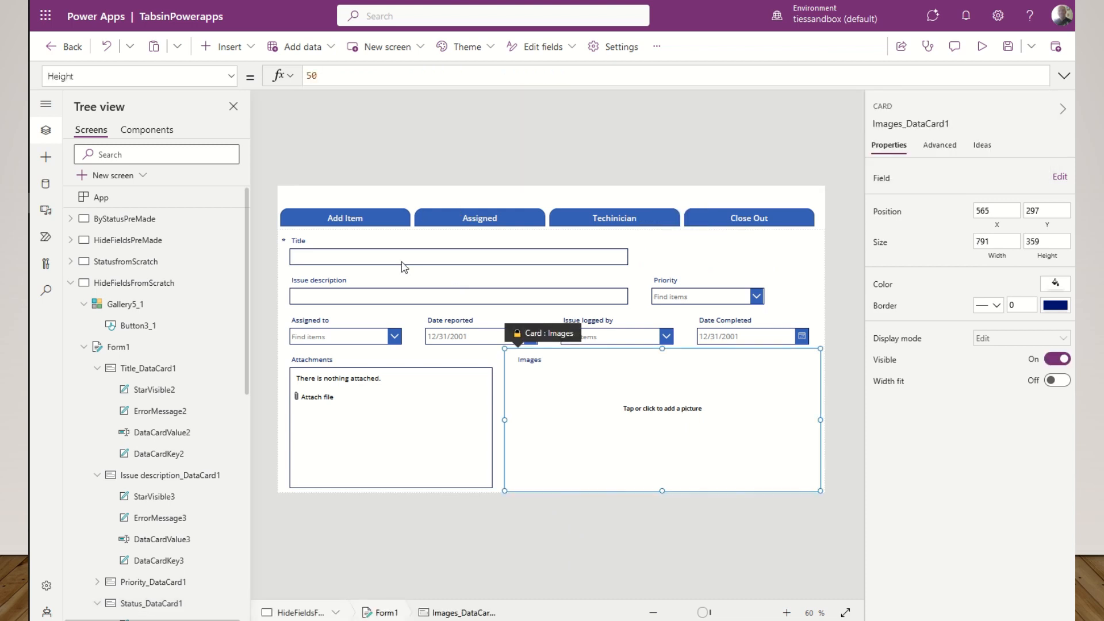
# - Test the Add Item, Assigned, Techinician and Close Out tabs against the Status field's visibility, ending on Add Item
pyautogui.press('alt')
pyautogui.click(353, 228)
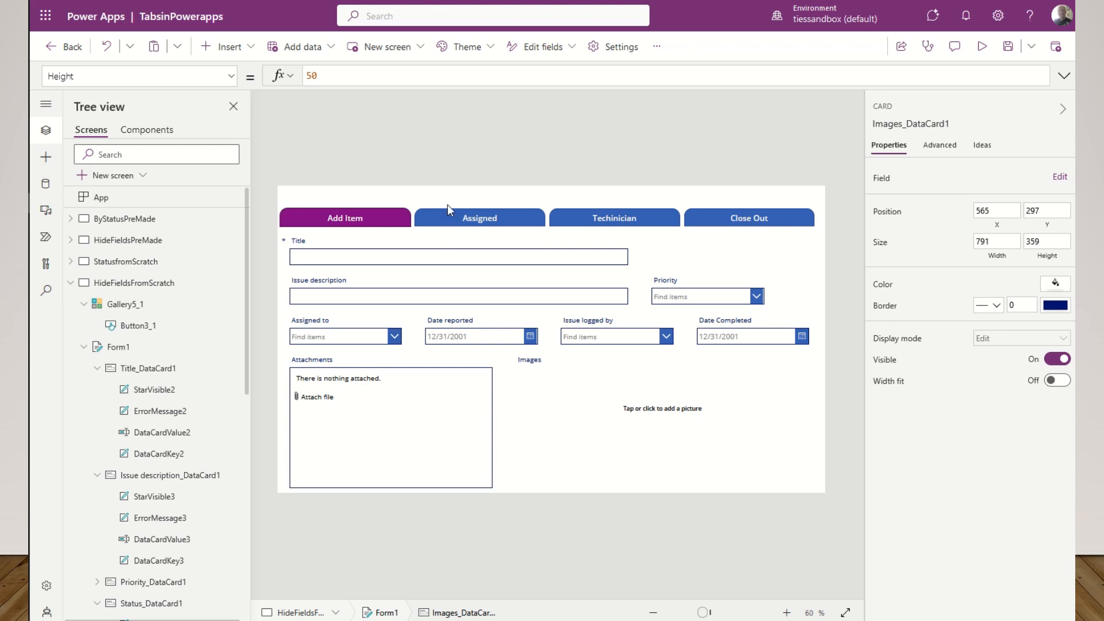
pyautogui.click(476, 226)
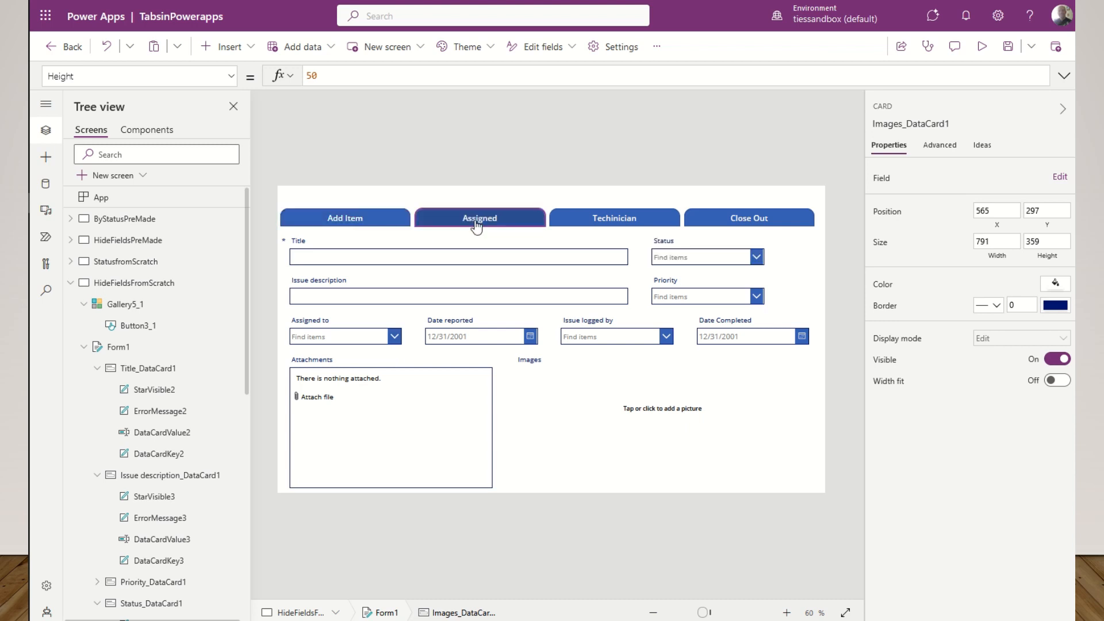
pyautogui.click(604, 220)
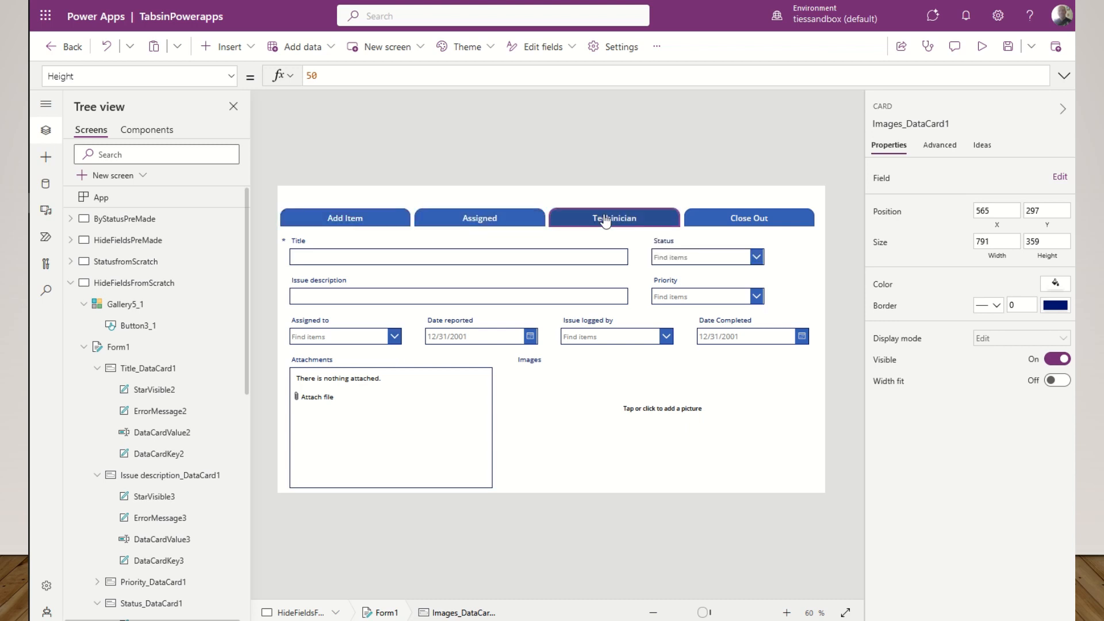
pyautogui.click(765, 220)
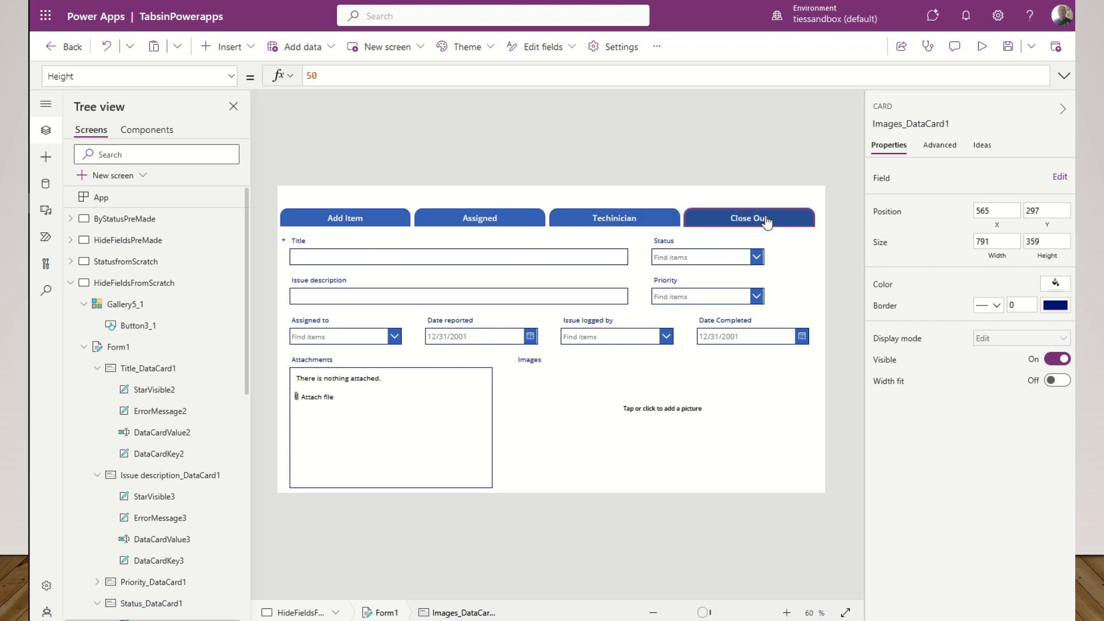
pyautogui.click(367, 223)
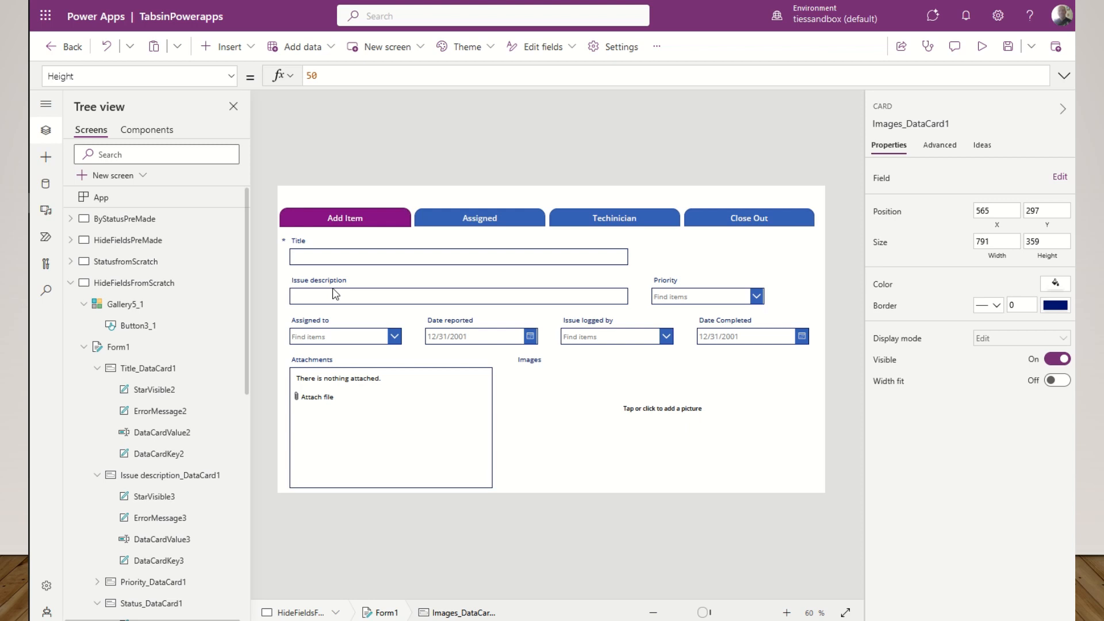
# - Copy the Status card's Visible formula varTabSelect4=2||varTabSelect4=3||varTabSelect4=4 into the Assigned to card's Visible property
pyautogui.click(528, 368)
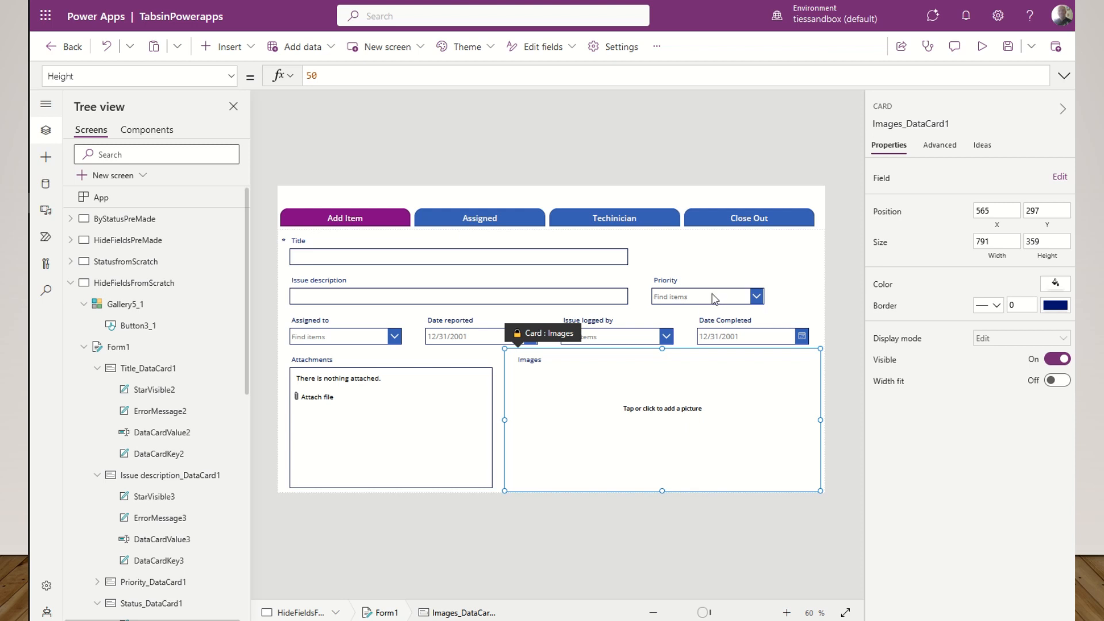
pyautogui.click(345, 341)
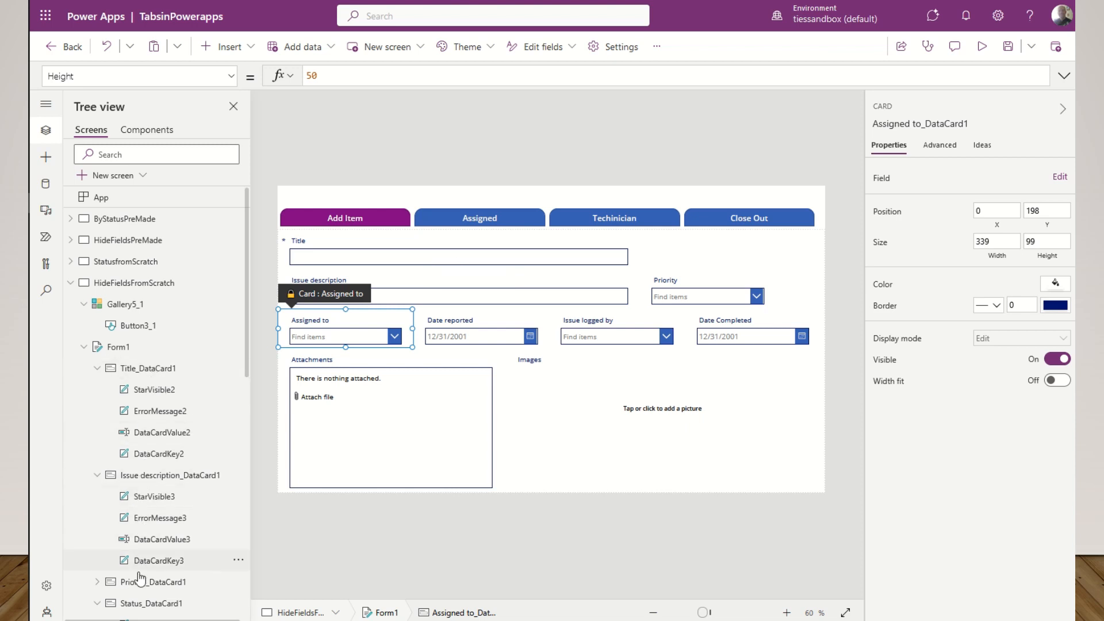
pyautogui.click(141, 603)
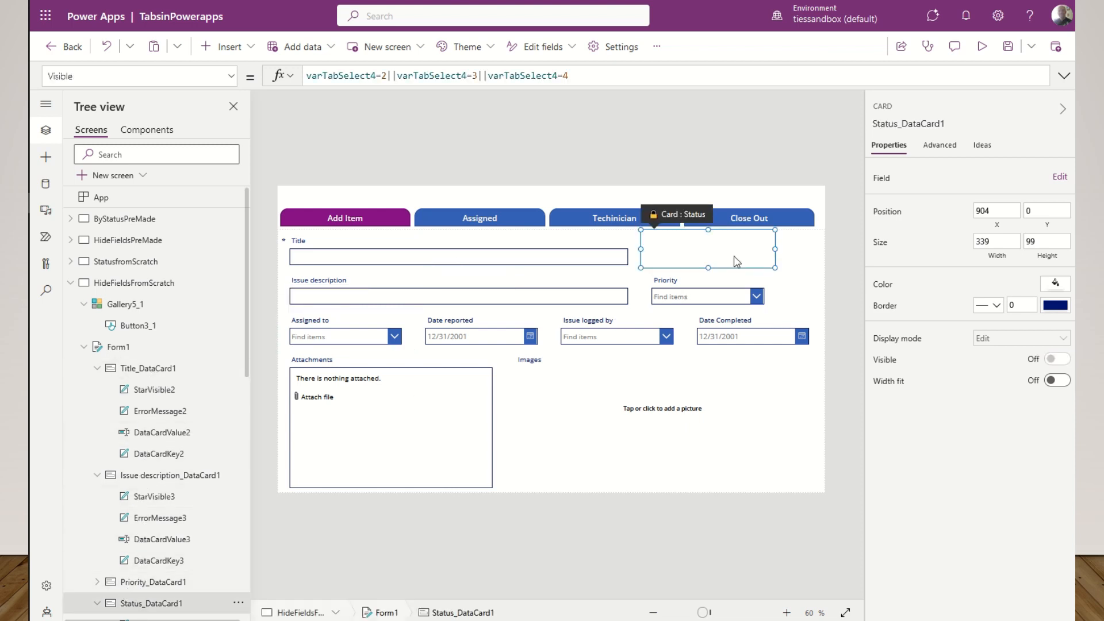
pyautogui.moveTo(570, 75); pyautogui.dragTo(290, 83)
pyautogui.hotkey('ctrl', 'c')
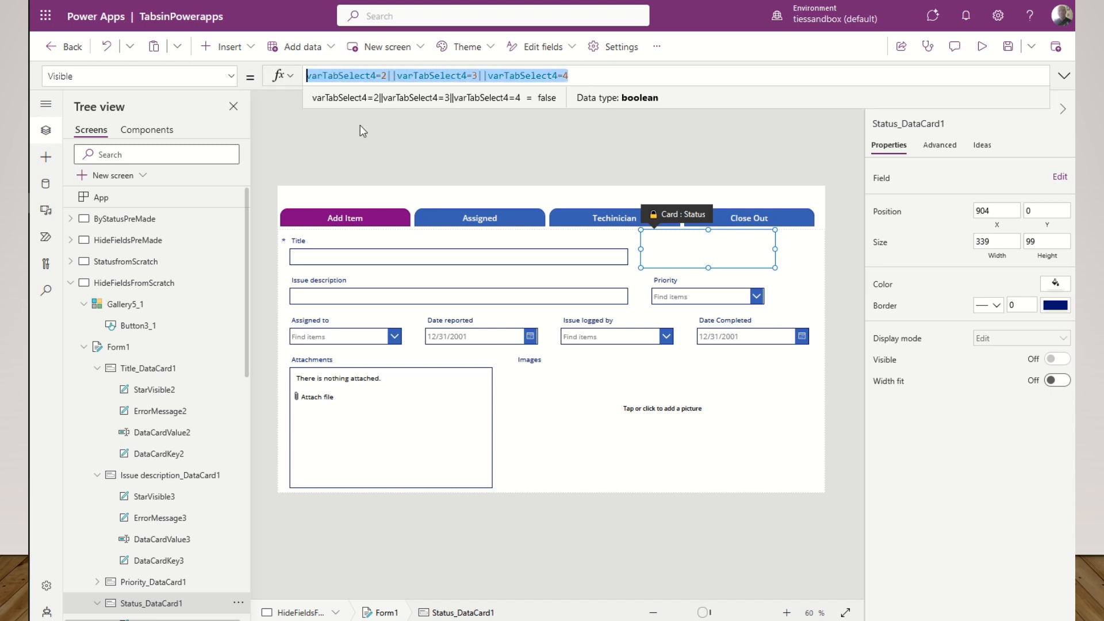
pyautogui.click(348, 336)
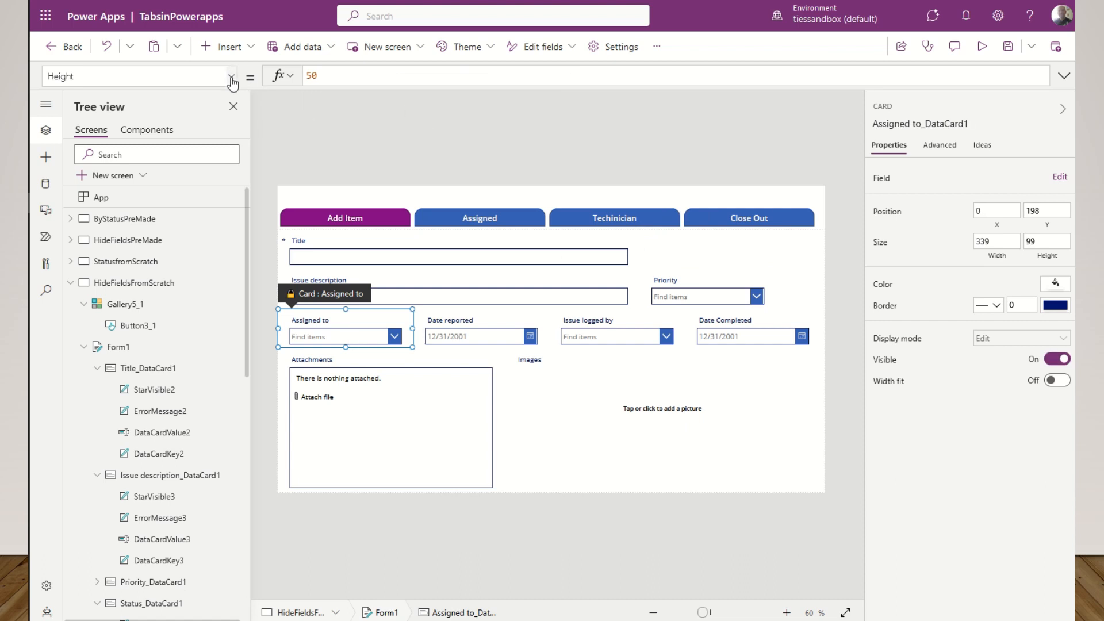
pyautogui.click(232, 82)
pyautogui.click(183, 223)
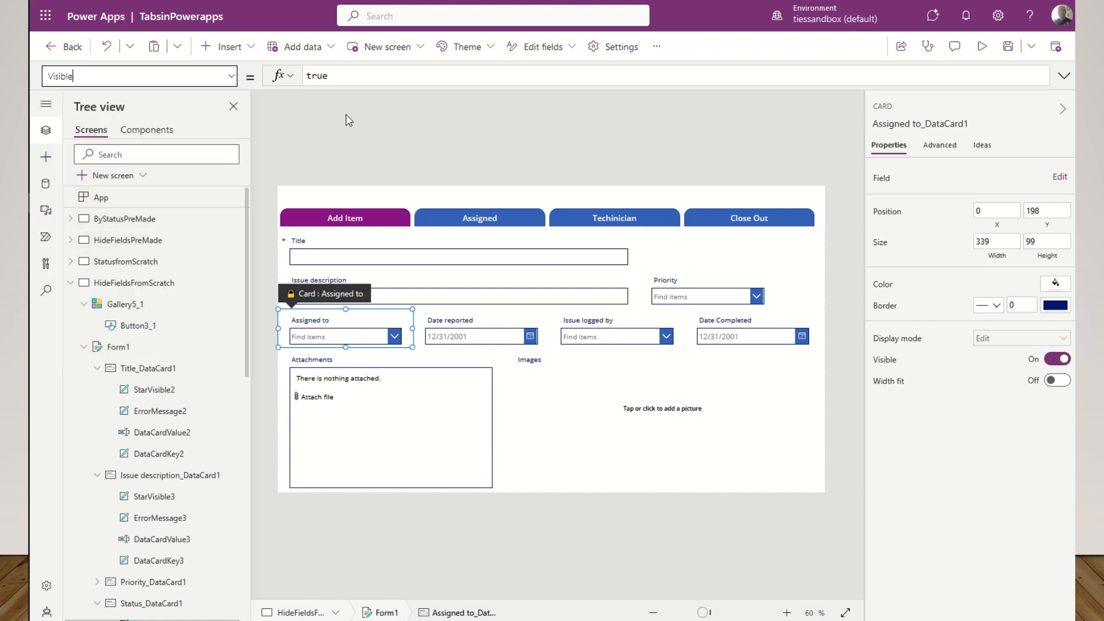
pyautogui.doubleClick(351, 76)
pyautogui.hotkey('ctrl', 'v')
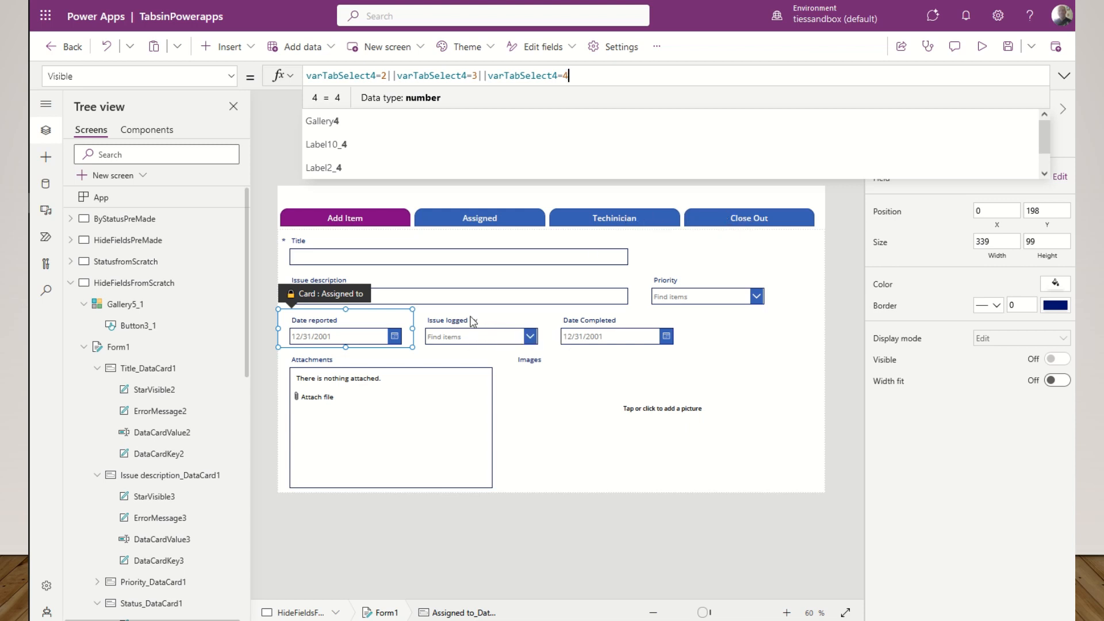
# - Paste the copied formula into the Issue logged by card's Visible property and reduce it to varTabSelect4=3||varTabSelect4=4
pyautogui.click(463, 323)
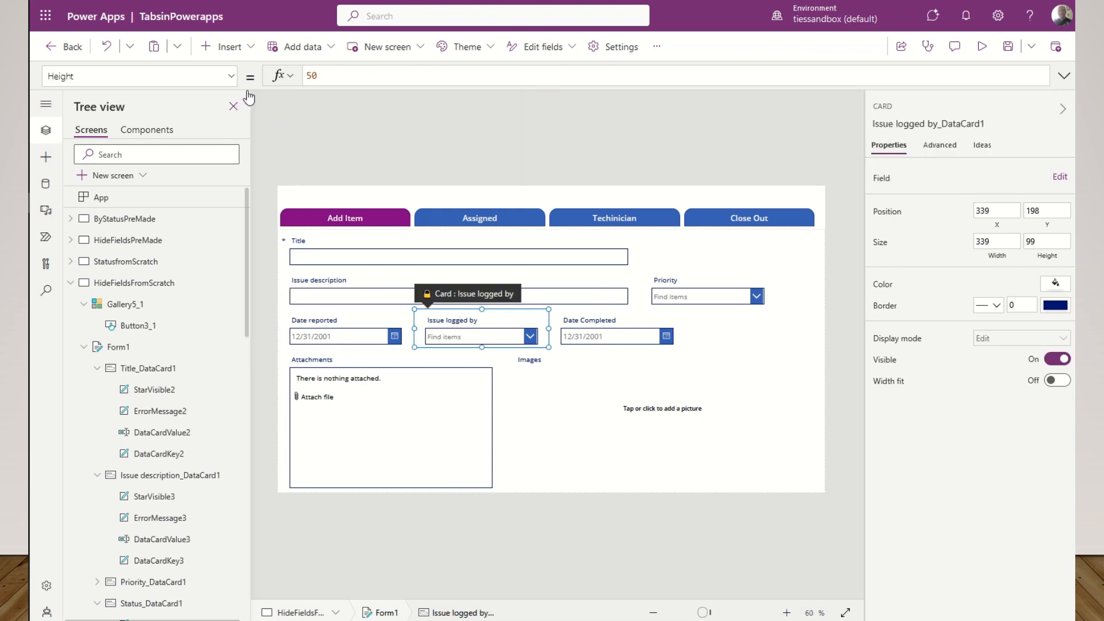
pyautogui.click(232, 83)
pyautogui.click(112, 222)
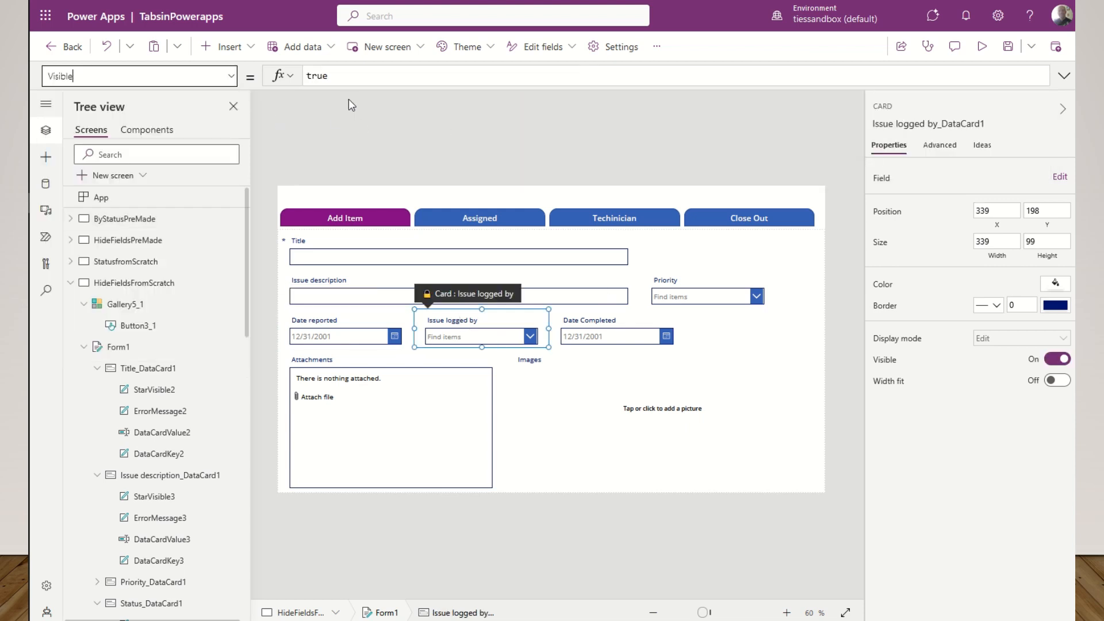
pyautogui.click(372, 77)
pyautogui.hotkey('ctrl', 'a')
pyautogui.hotkey('ctrl', 'v')
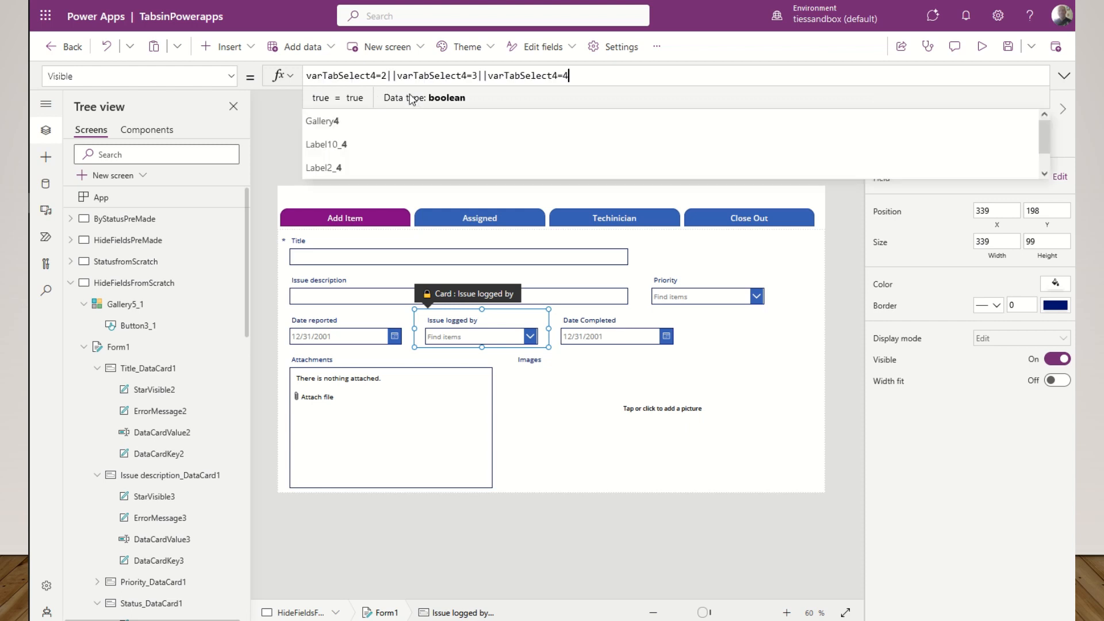
pyautogui.moveTo(397, 76); pyautogui.dragTo(246, 82)
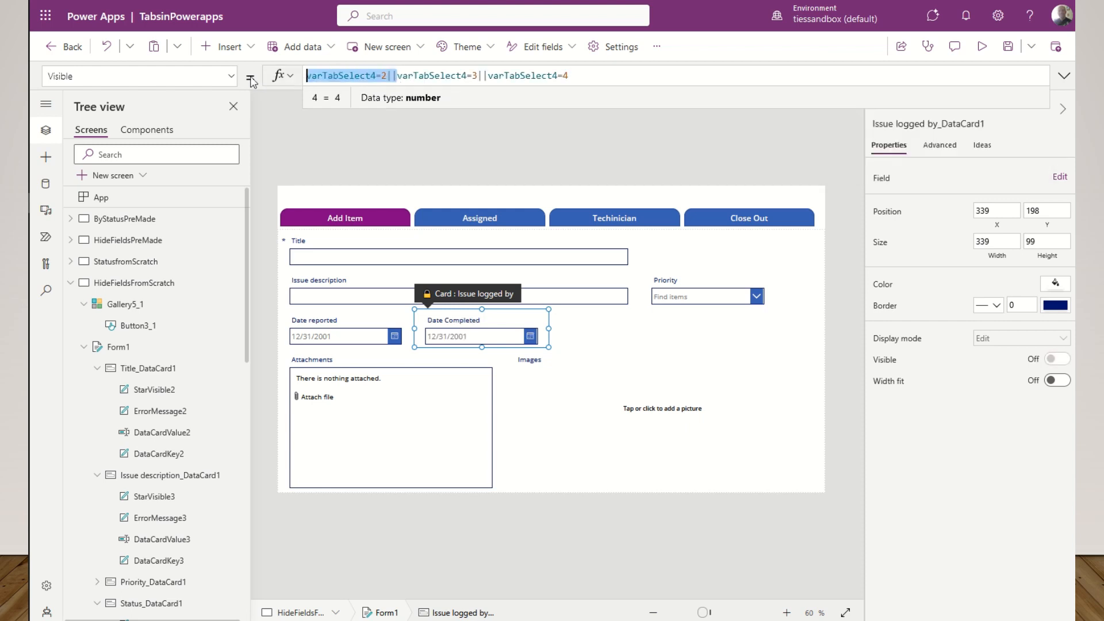
pyautogui.press('BackSpace')
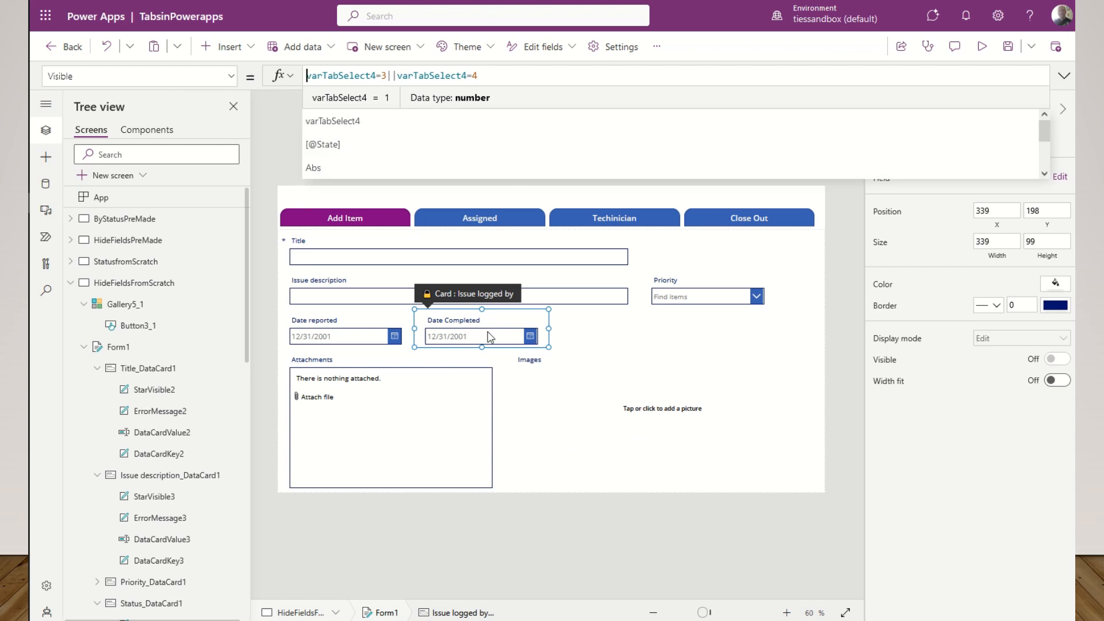
# - Paste the copied formula into the Date Completed card's Visible property and reduce it to varTabSelect4=4
pyautogui.click(624, 347)
pyautogui.click(515, 346)
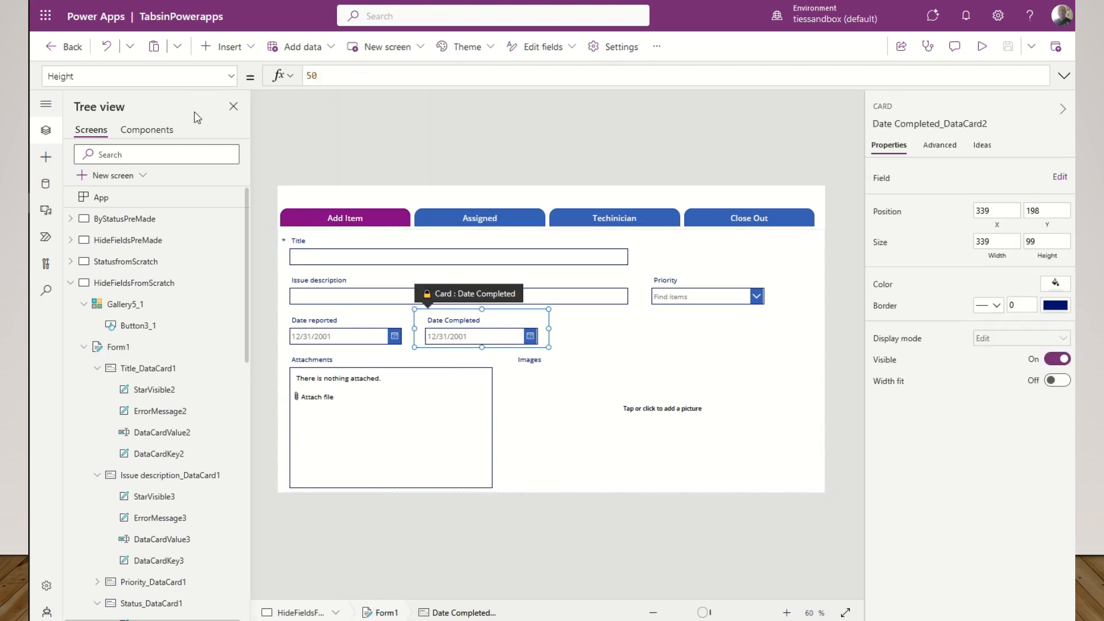
pyautogui.click(230, 76)
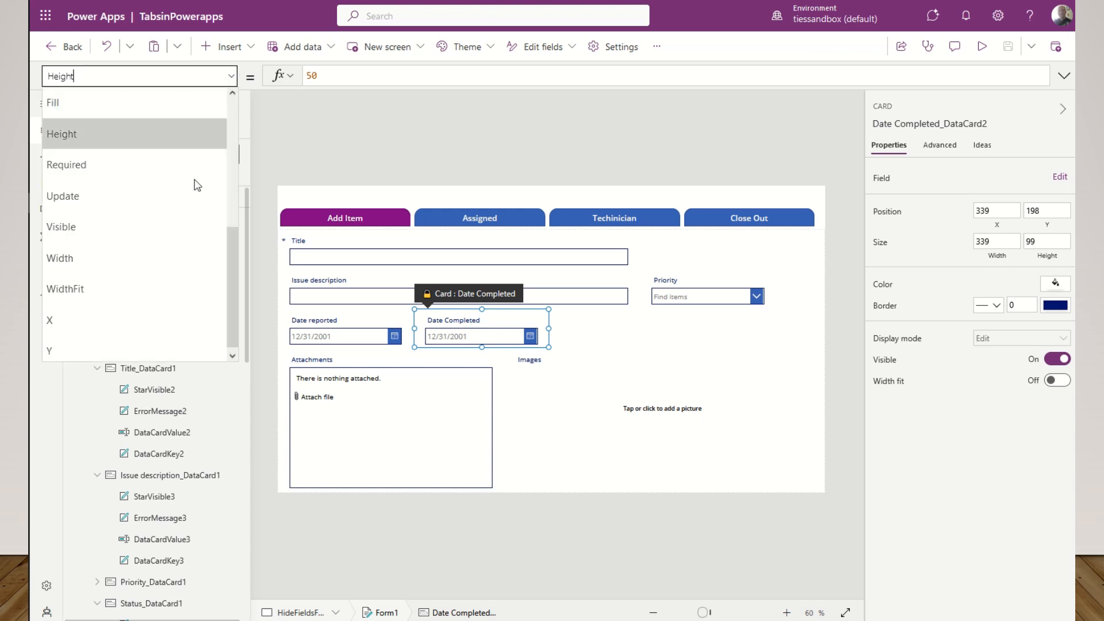
pyautogui.click(111, 227)
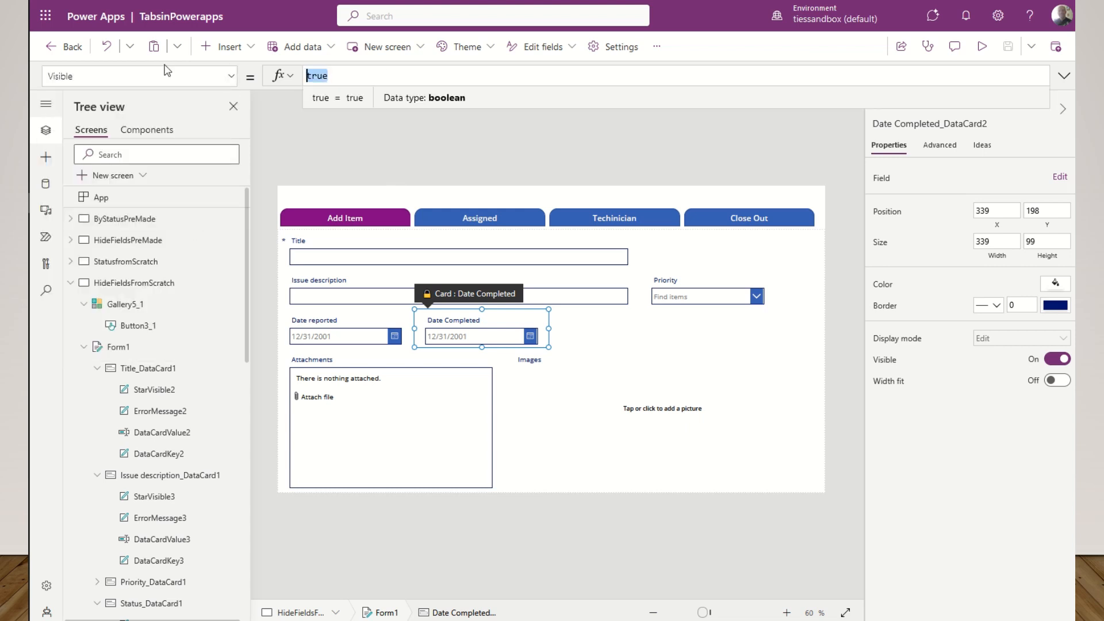
pyautogui.hotkey('ctrl', 'v')
pyautogui.moveTo(488, 75); pyautogui.dragTo(244, 77)
pyautogui.press('BackSpace')
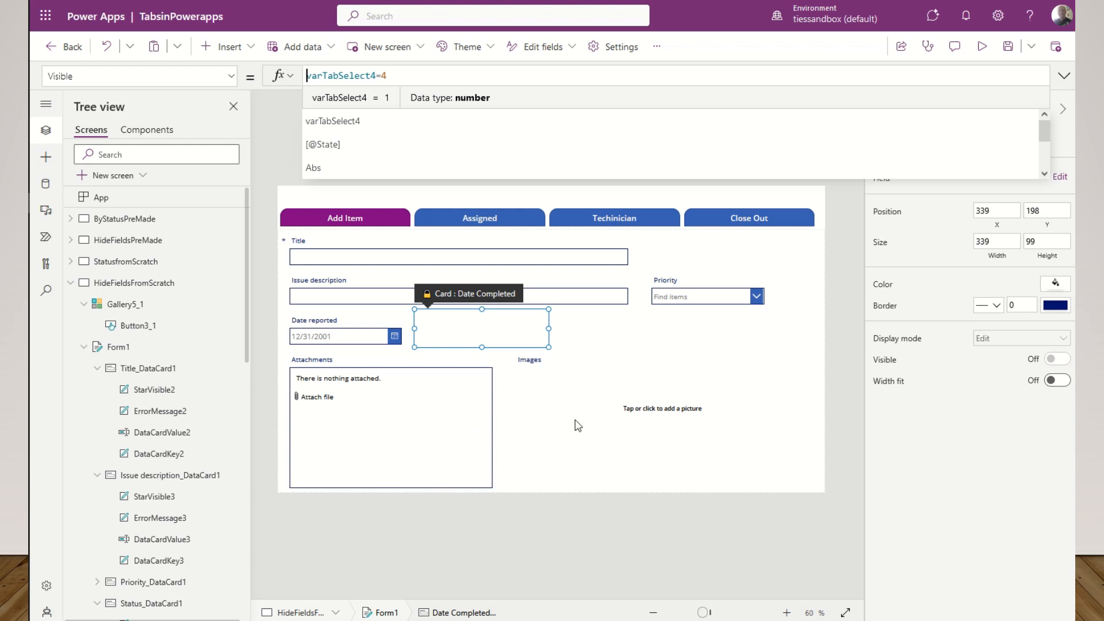
# - Test which form fields show on the Assigned, Techinician and Close Out tabs, ending on Close Out
pyautogui.click(671, 448)
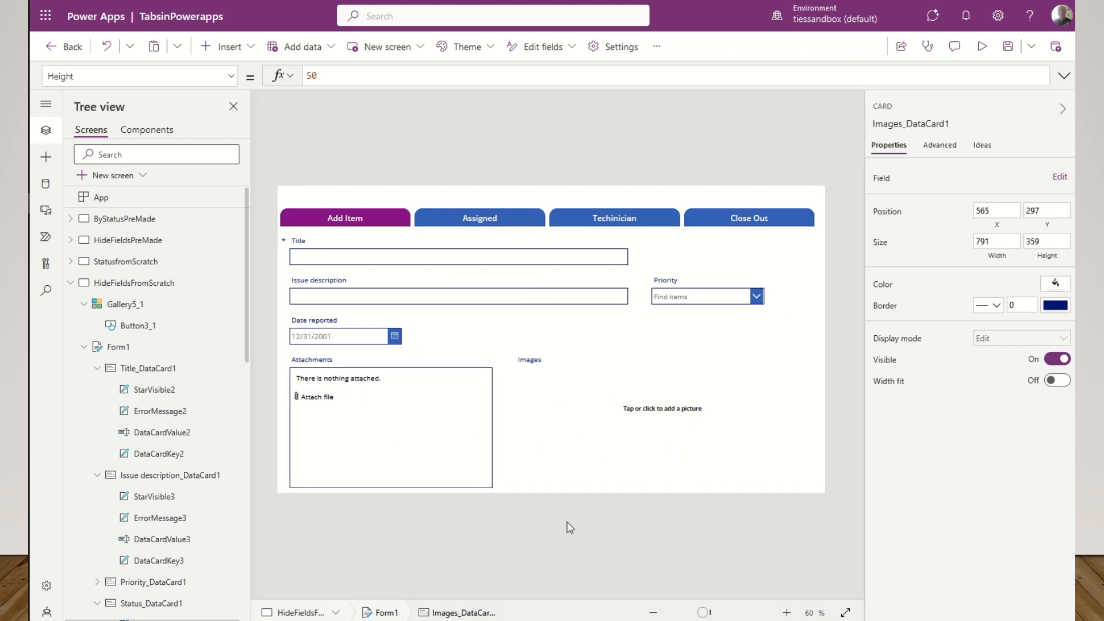
pyautogui.keyDown('alt'); pyautogui.click(484, 219); pyautogui.keyUp('alt')
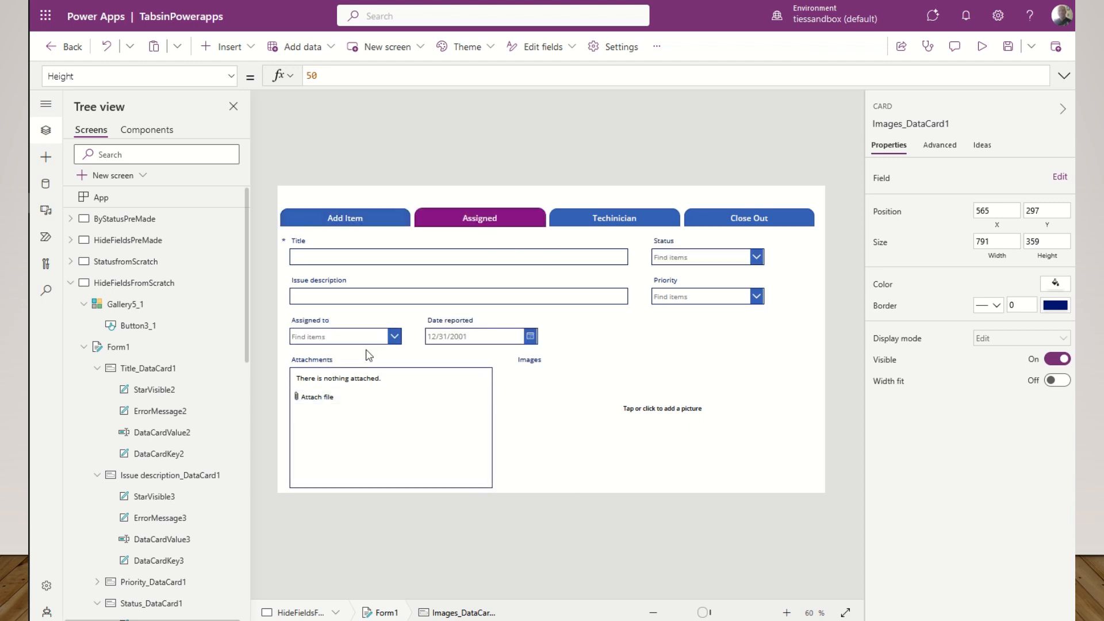
pyautogui.keyDown('alt'); pyautogui.click(622, 223); pyautogui.keyUp('alt')
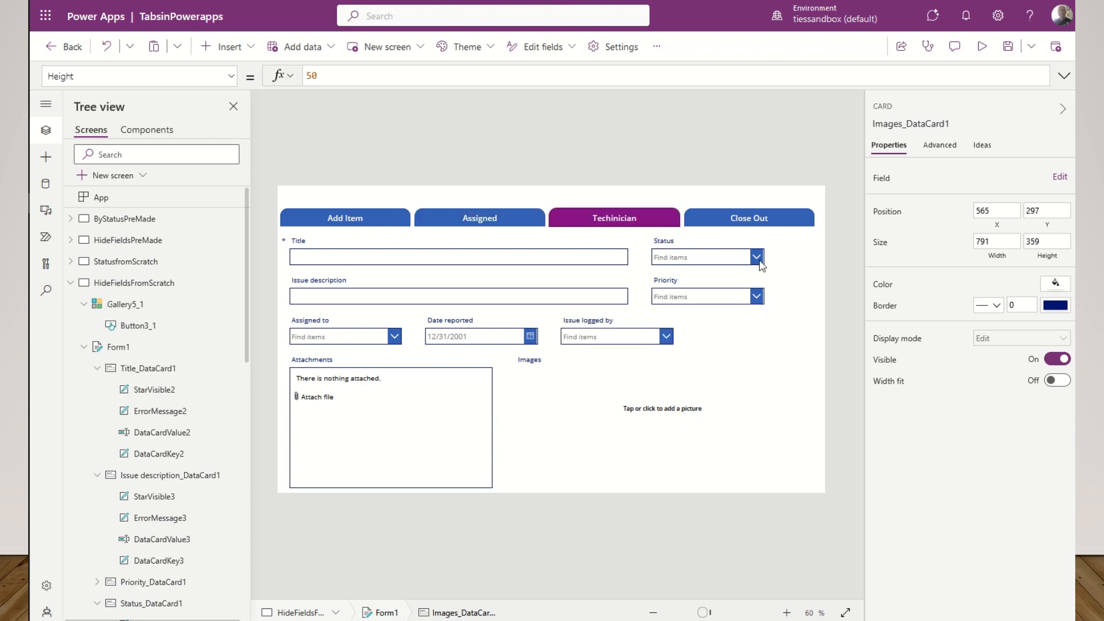
pyautogui.keyDown('alt'); pyautogui.click(747, 223); pyautogui.keyUp('alt')
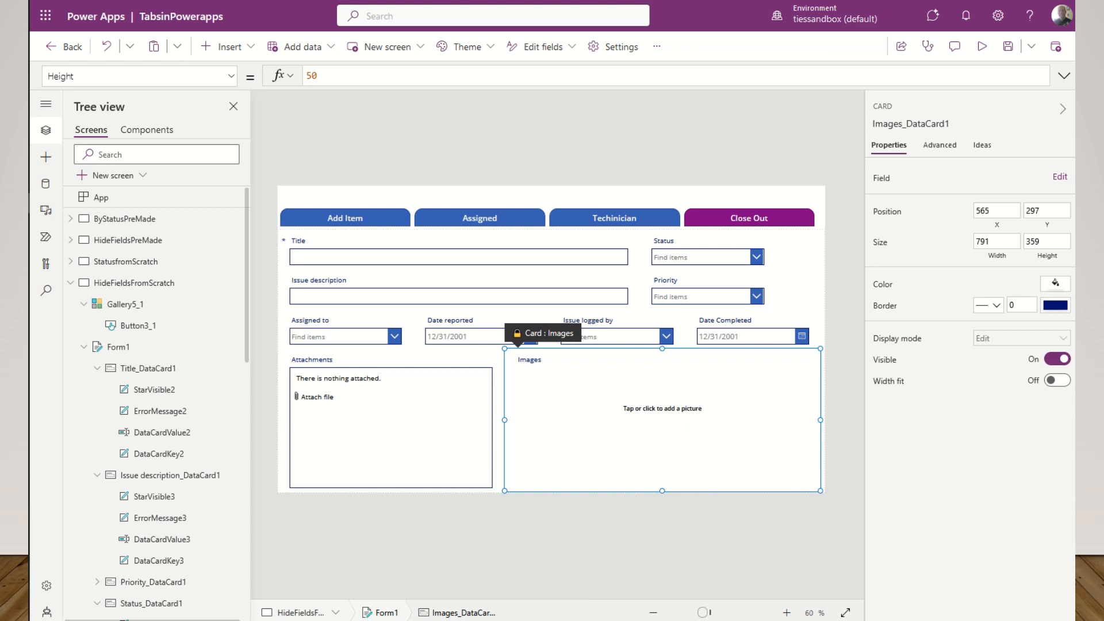
pyautogui.press('alt')
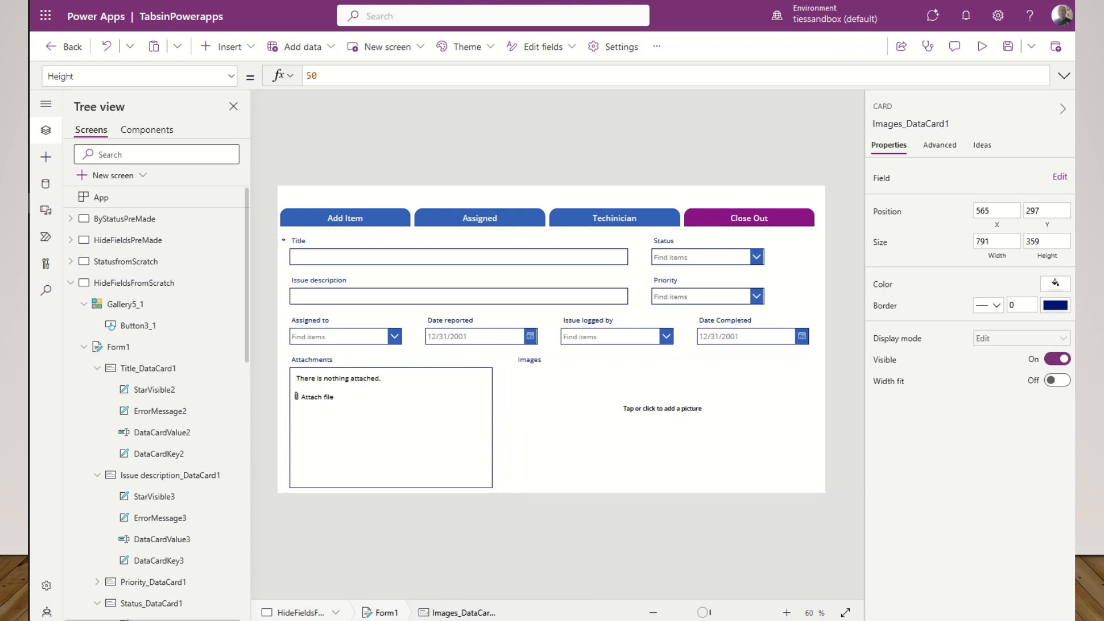